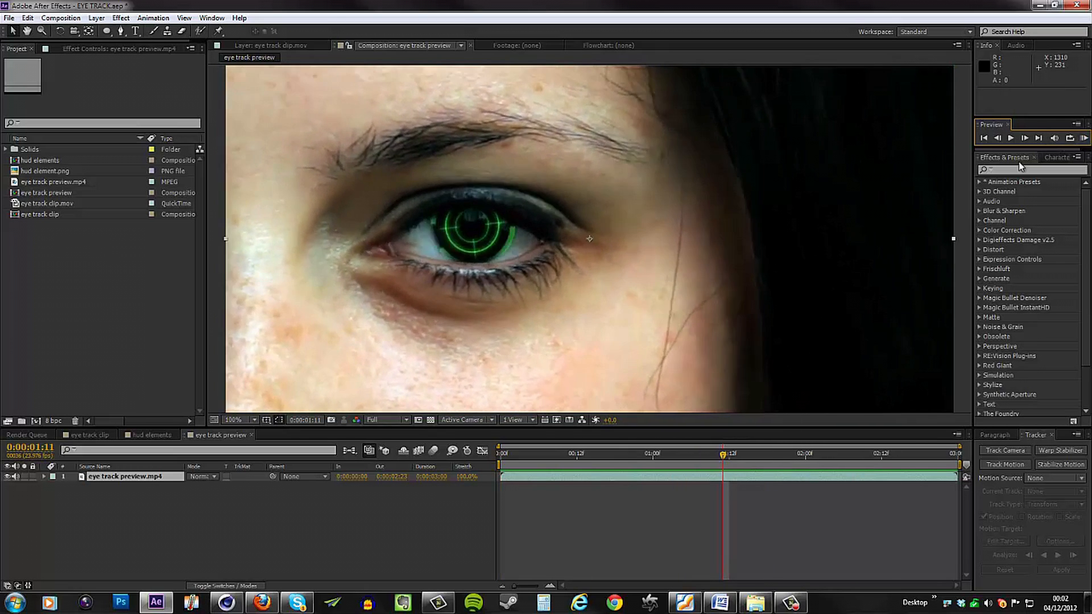
Review the footage in the eye track clip composition and the ring layers hud element 2 to 4 in the hud elements composition
{"action": "left_click", "coordinate": [90, 434]}
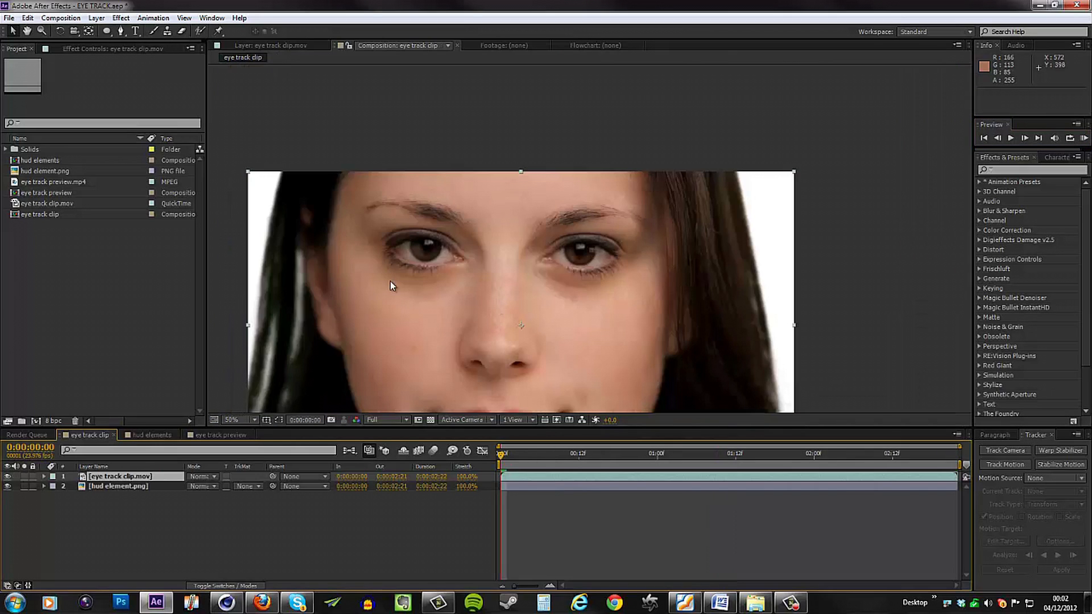
{"action": "mouse_move", "coordinate": [504, 458]}
{"action": "left_mouse_down"}
{"action": "mouse_move", "coordinate": [561, 455]}
{"action": "mouse_move", "coordinate": [504, 454]}
{"action": "mouse_move", "coordinate": [513, 455]}
{"action": "left_mouse_up"}
{"action": "left_click", "coordinate": [152, 435]}
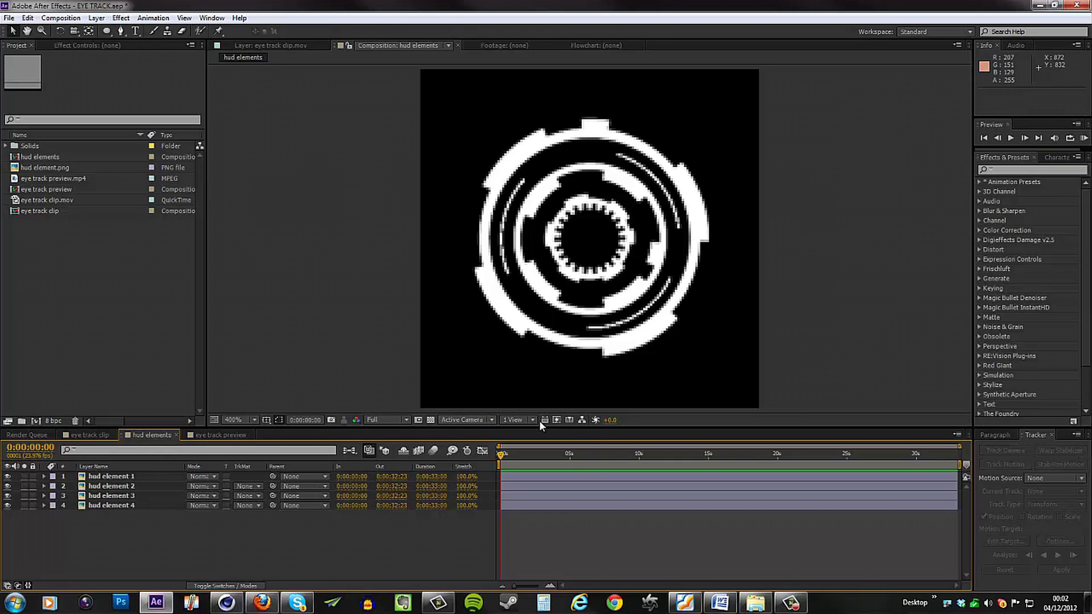
{"action": "left_click_drag", "start_coordinate": [504, 453], "coordinate": [586, 461]}
{"action": "left_click", "coordinate": [109, 486]}
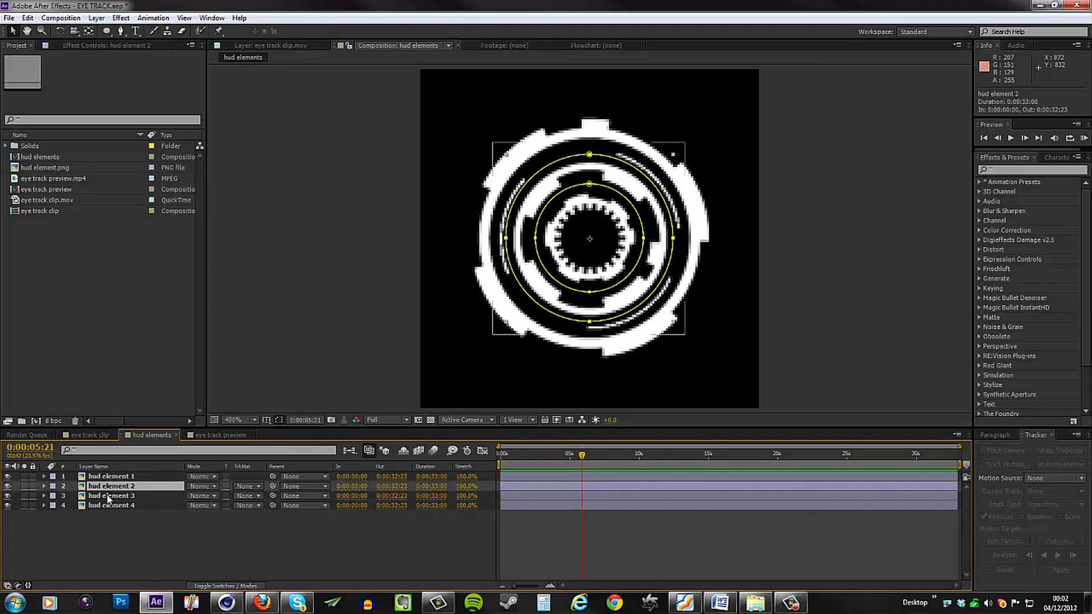
{"action": "left_click", "coordinate": [108, 496]}
{"action": "left_click", "coordinate": [109, 505]}
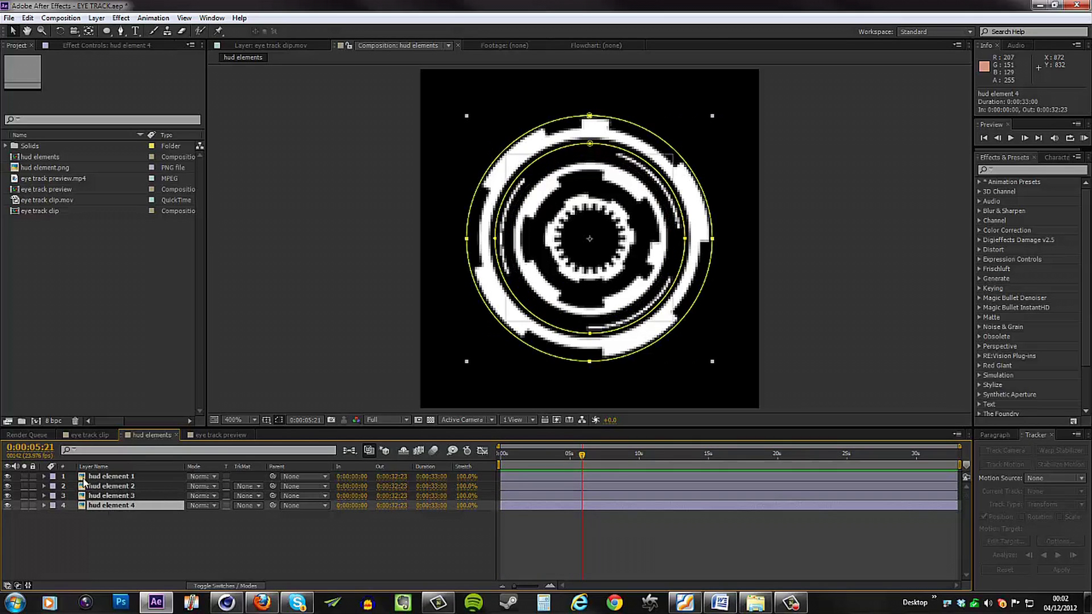
Examine the inner corner of the eye in the eye track clip composition, both open and during the blink, as a tracking feature
{"action": "left_click", "coordinate": [90, 435]}
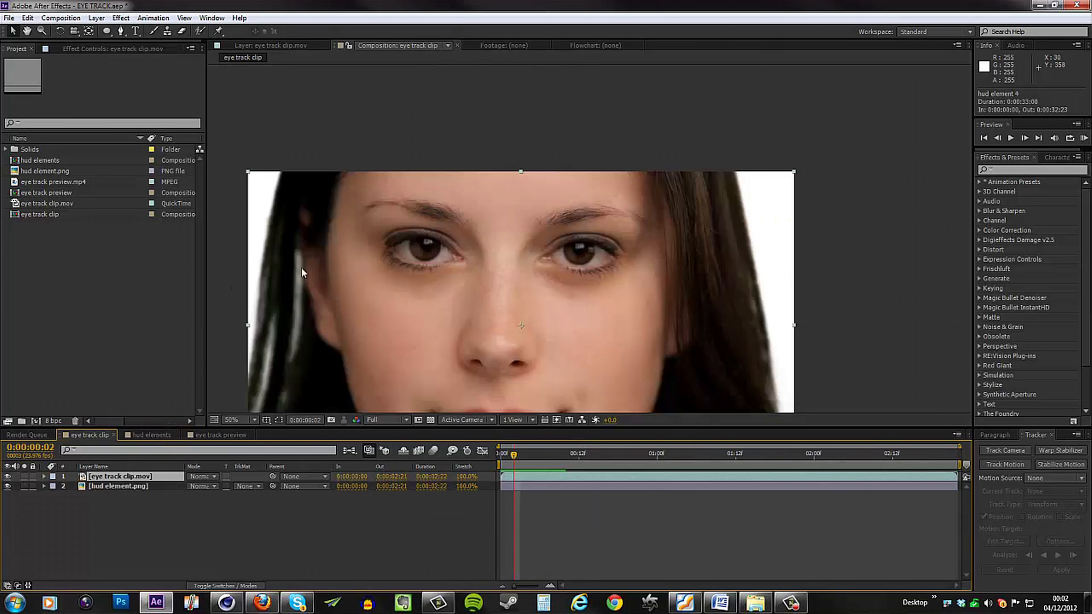
{"action": "key", "text": "period"}
{"action": "left_click_drag", "start_coordinate": [283, 249], "coordinate": [401, 257]}
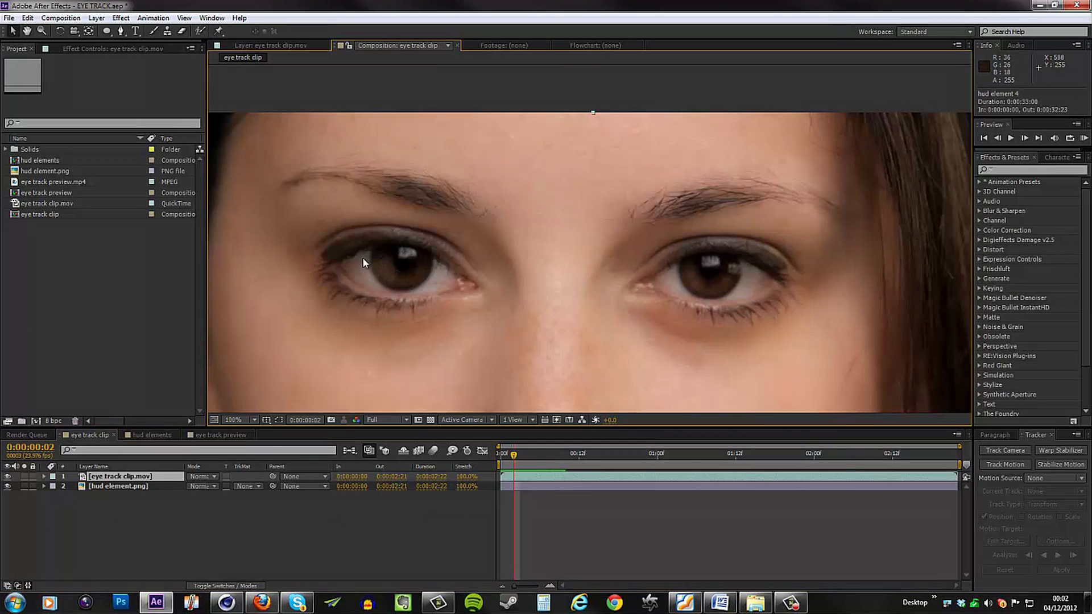
{"action": "key", "text": "period"}
{"action": "left_click_drag", "start_coordinate": [377, 347], "coordinate": [424, 282]}
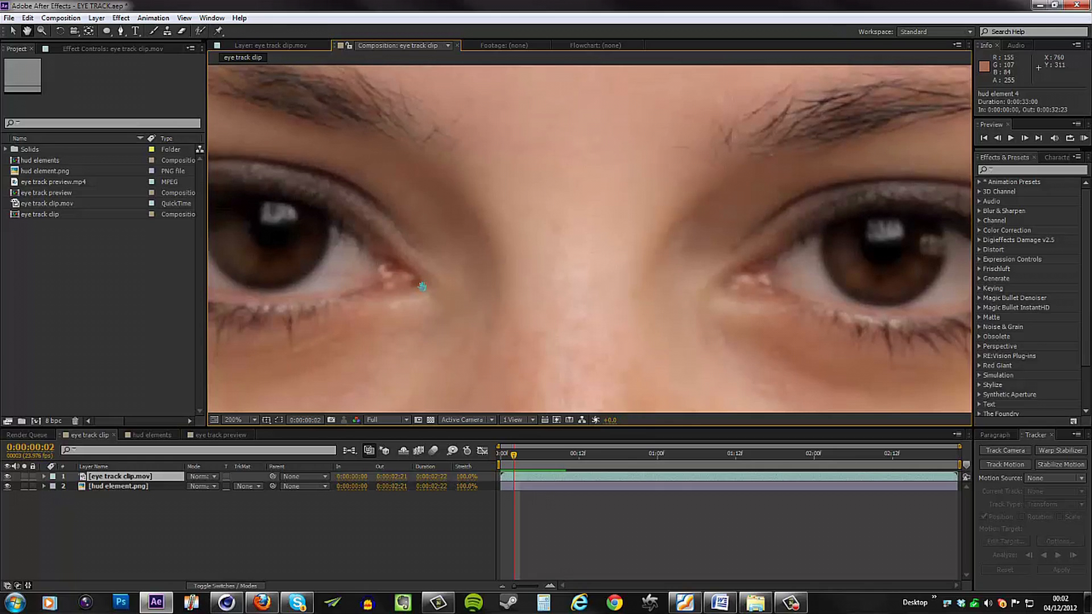
{"action": "left_click_drag", "start_coordinate": [422, 285], "coordinate": [423, 300]}
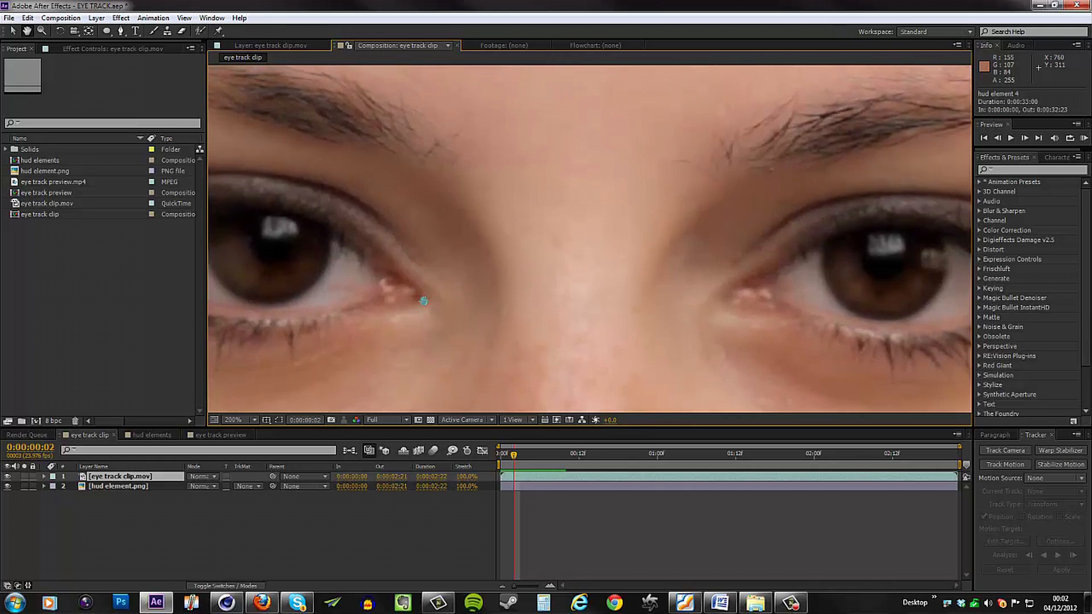
{"action": "left_click_drag", "start_coordinate": [423, 300], "coordinate": [439, 304]}
{"action": "key", "text": "v"}
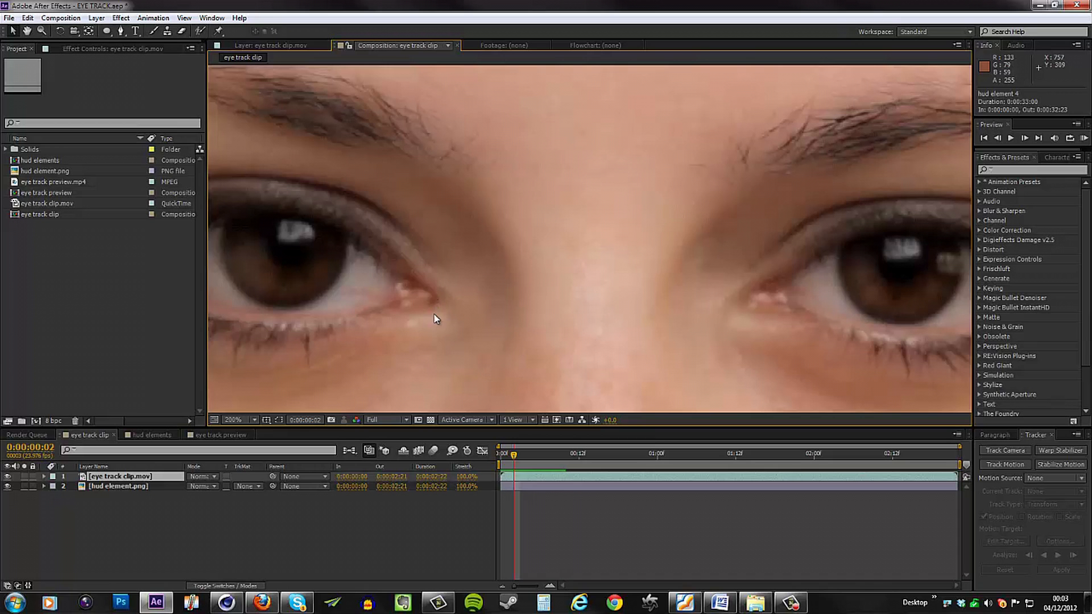
{"action": "left_click_drag", "start_coordinate": [513, 454], "coordinate": [715, 469]}
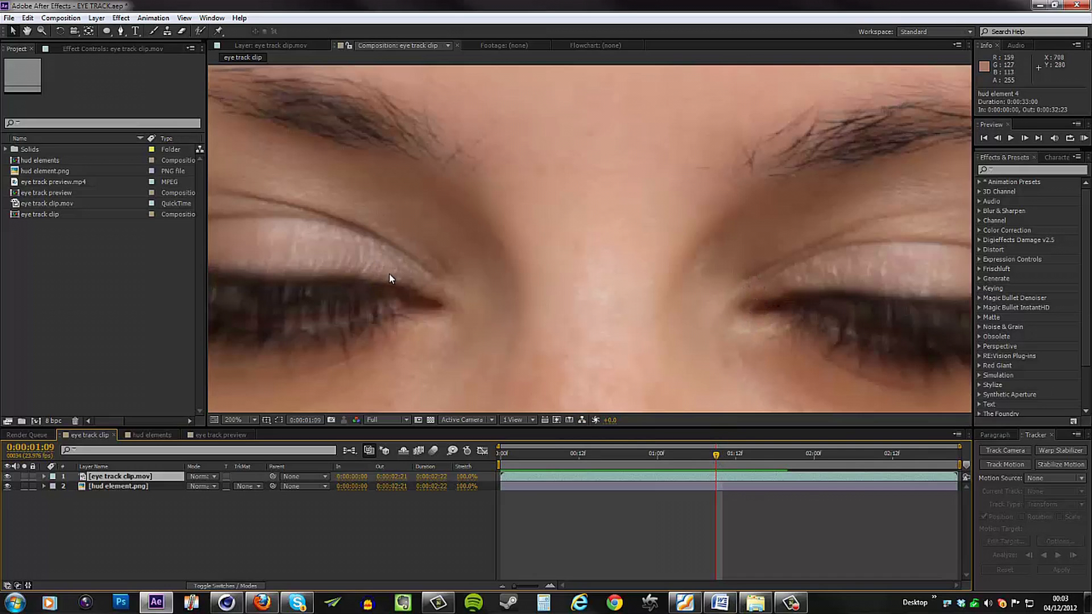
{"action": "scroll", "coordinate": [387, 278], "scroll_direction": "down", "scroll_amount": 1}
{"action": "scroll", "coordinate": [390, 278], "scroll_direction": "up", "scroll_amount": 1}
Start motion tracking on the eye track clip.mov layer and place the track point on the inner corner of the eye
{"action": "left_click", "coordinate": [209, 18]}
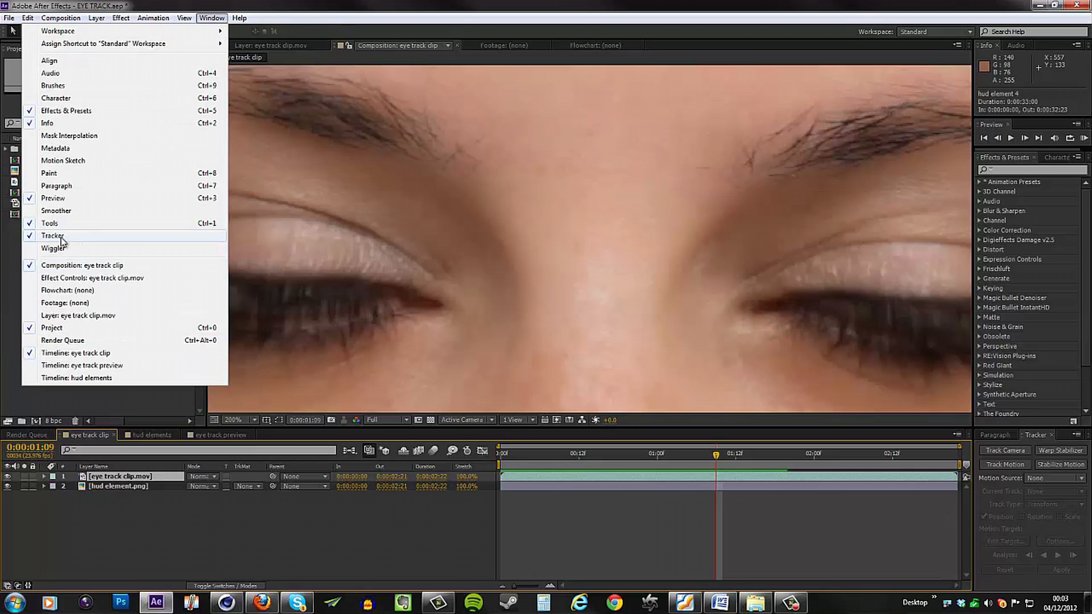
{"action": "left_click", "coordinate": [1005, 482]}
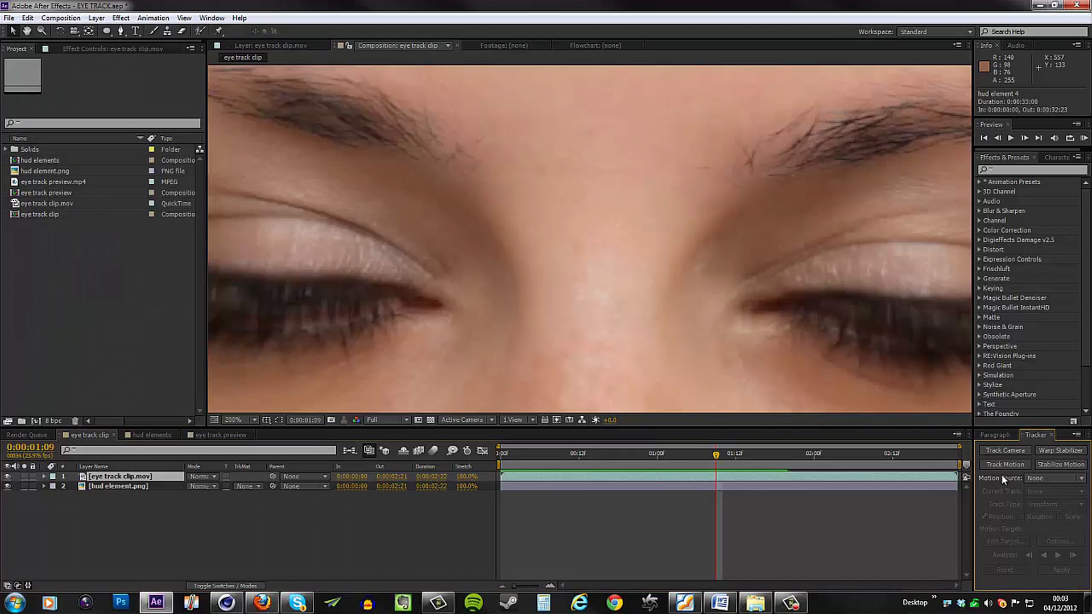
{"action": "left_click", "coordinate": [1004, 465]}
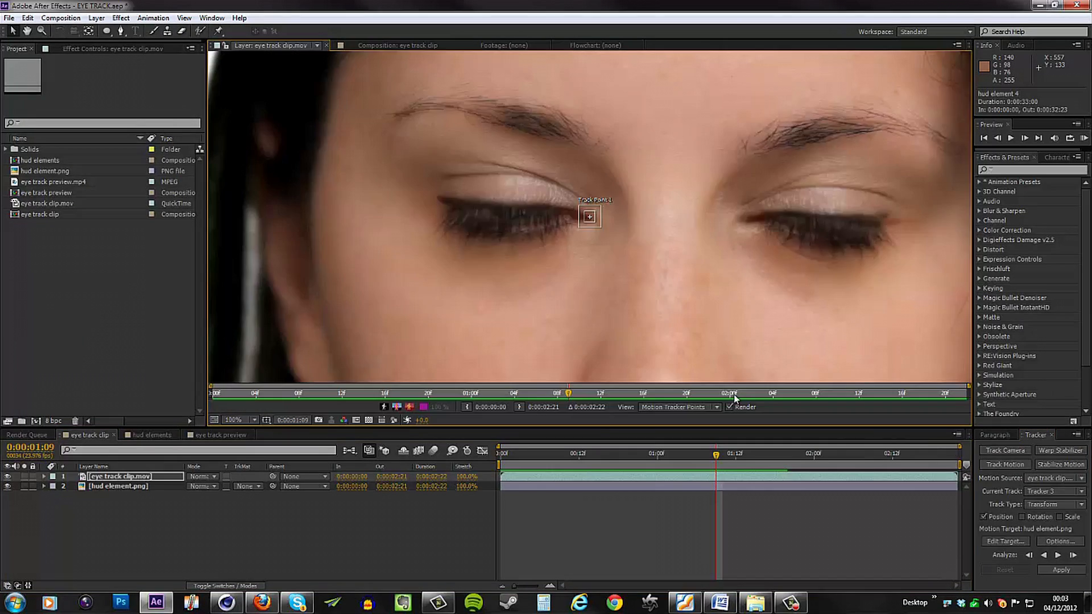
{"action": "scroll", "coordinate": [582, 216], "scroll_direction": "up", "scroll_amount": 3}
{"action": "left_click_drag", "start_coordinate": [609, 252], "coordinate": [620, 264]}
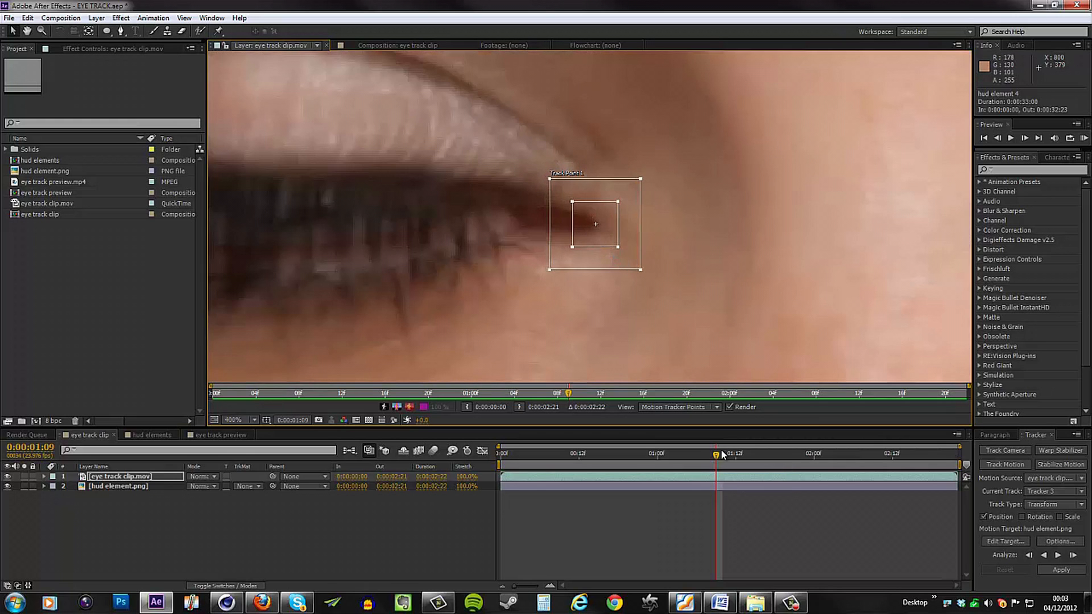
At the first frame, fit smaller feature and search regions around the inner eye corner and analyze the track forward
{"action": "left_click_drag", "start_coordinate": [716, 453], "coordinate": [500, 453]}
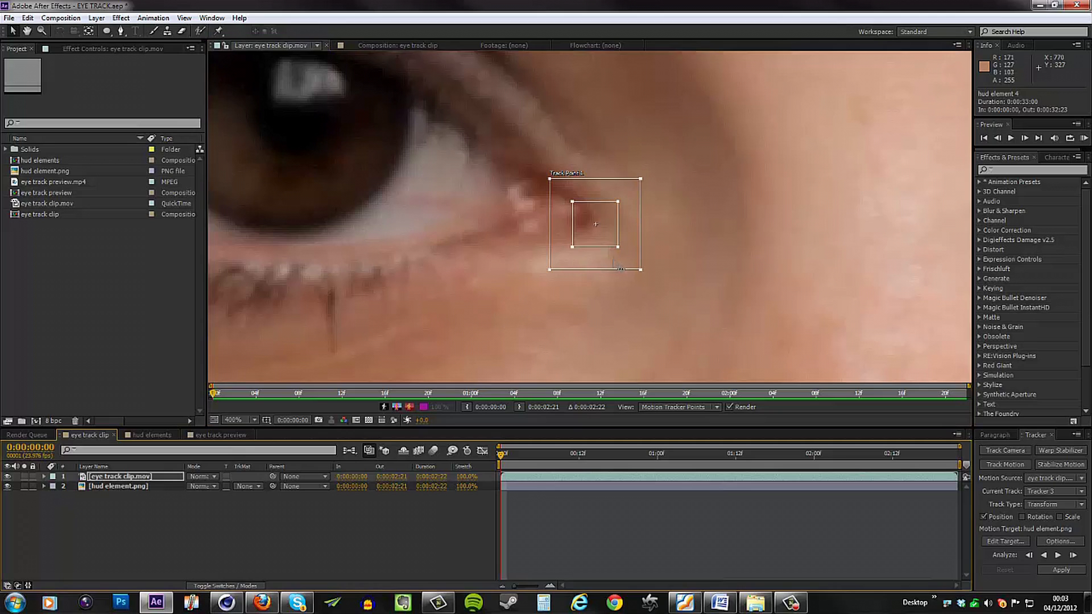
{"action": "left_click_drag", "start_coordinate": [612, 260], "coordinate": [611, 258]}
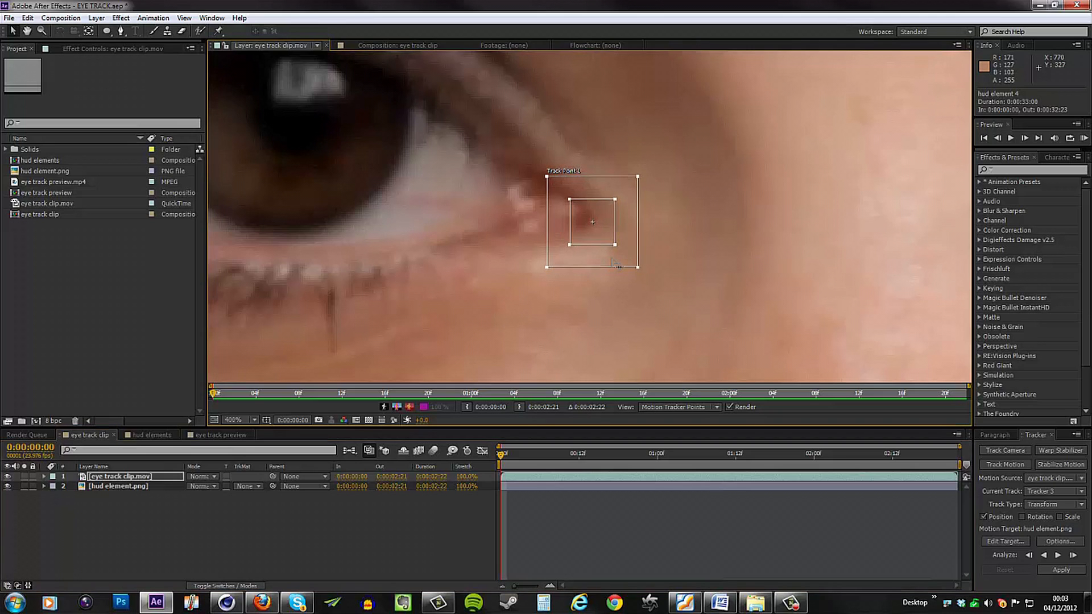
{"action": "mouse_move", "coordinate": [572, 246]}
{"action": "left_mouse_down"}
{"action": "mouse_move", "coordinate": [586, 242]}
{"action": "mouse_move", "coordinate": [579, 235]}
{"action": "left_mouse_up"}
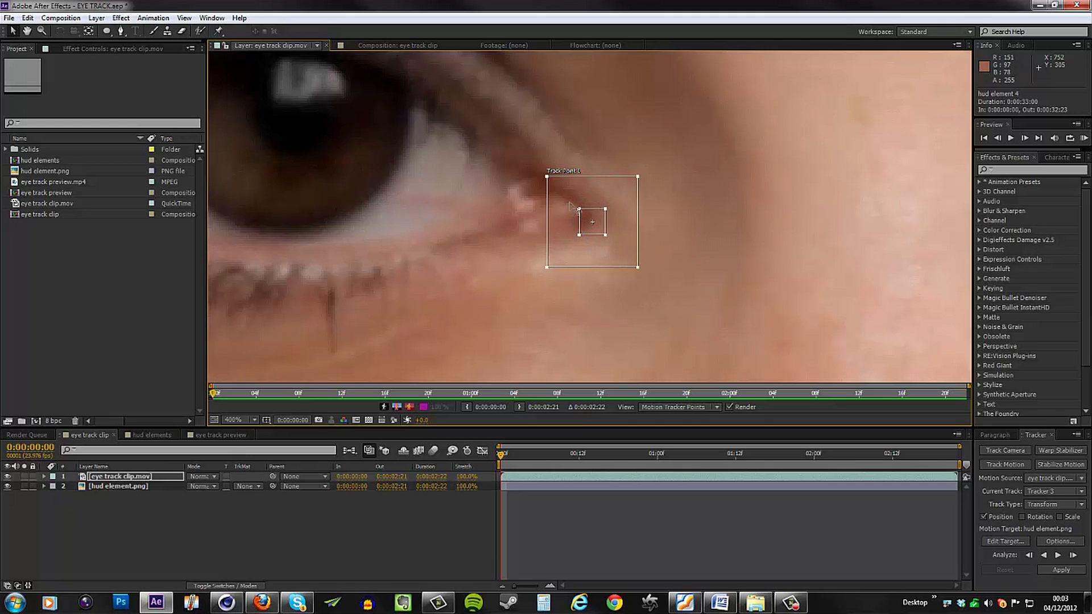
{"action": "left_click_drag", "start_coordinate": [547, 177], "coordinate": [565, 193]}
{"action": "left_click", "coordinate": [1056, 555]}
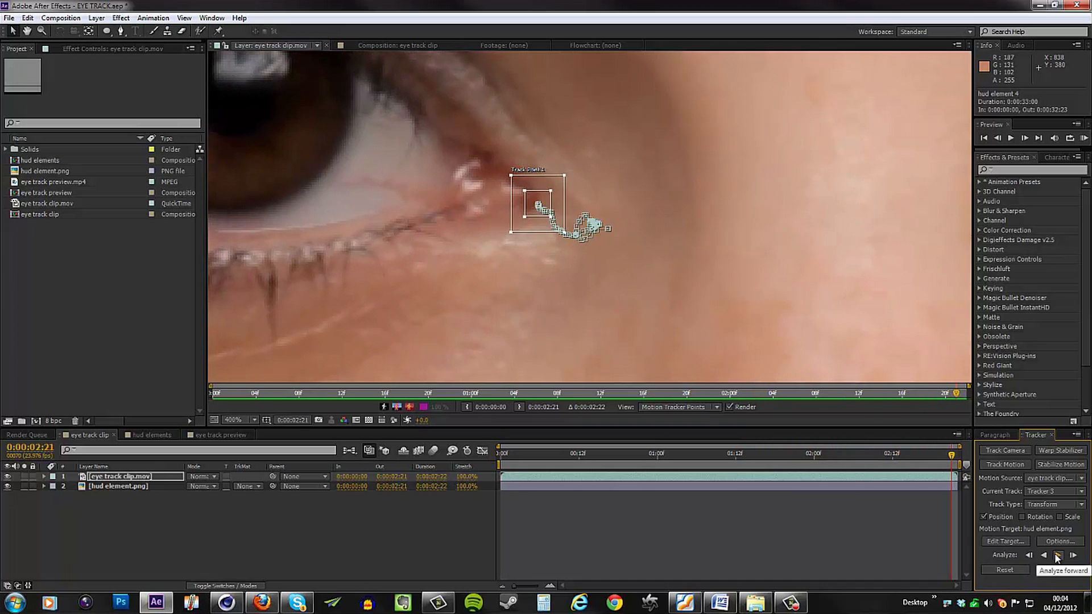
Reposition the track point onto the inner eye corner at frames 0:00:01:08, 0:00:01:09 and 0:00:01:10, and check the track up to 0:00:02:00
{"action": "left_click_drag", "start_coordinate": [955, 460], "coordinate": [706, 462]}
{"action": "scroll", "coordinate": [609, 233], "scroll_direction": "up", "scroll_amount": 1}
{"action": "left_click_drag", "start_coordinate": [619, 263], "coordinate": [617, 264]}
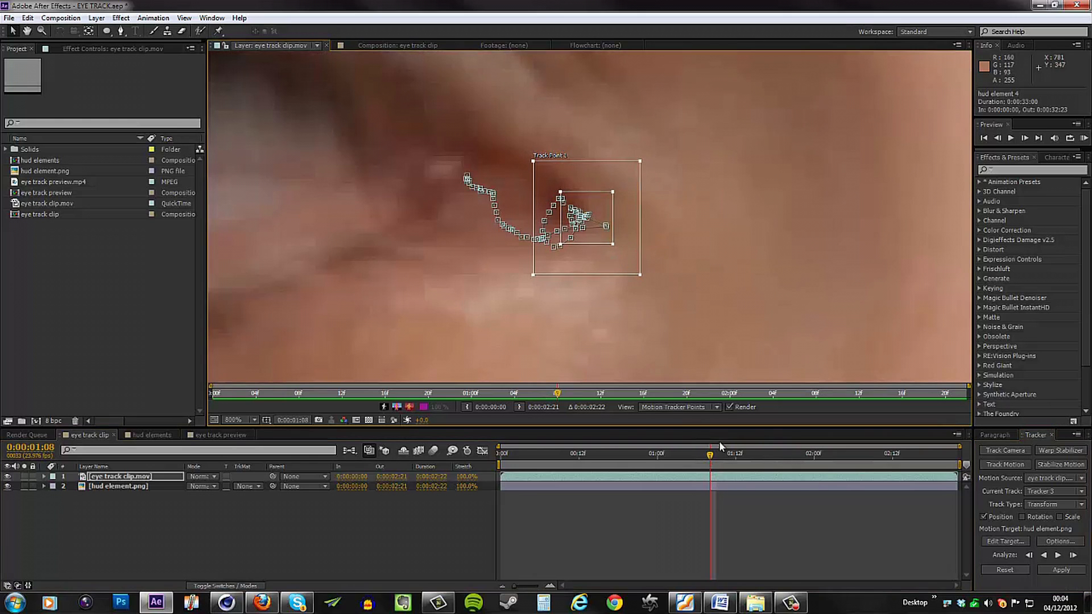
{"action": "left_click_drag", "start_coordinate": [712, 458], "coordinate": [716, 458]}
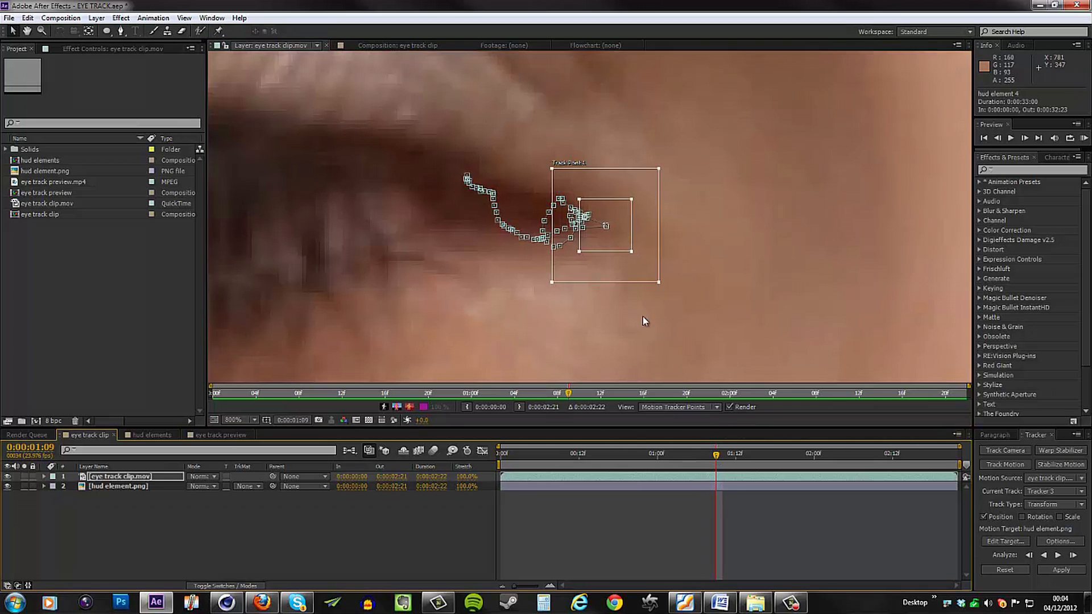
{"action": "left_click_drag", "start_coordinate": [622, 274], "coordinate": [620, 274]}
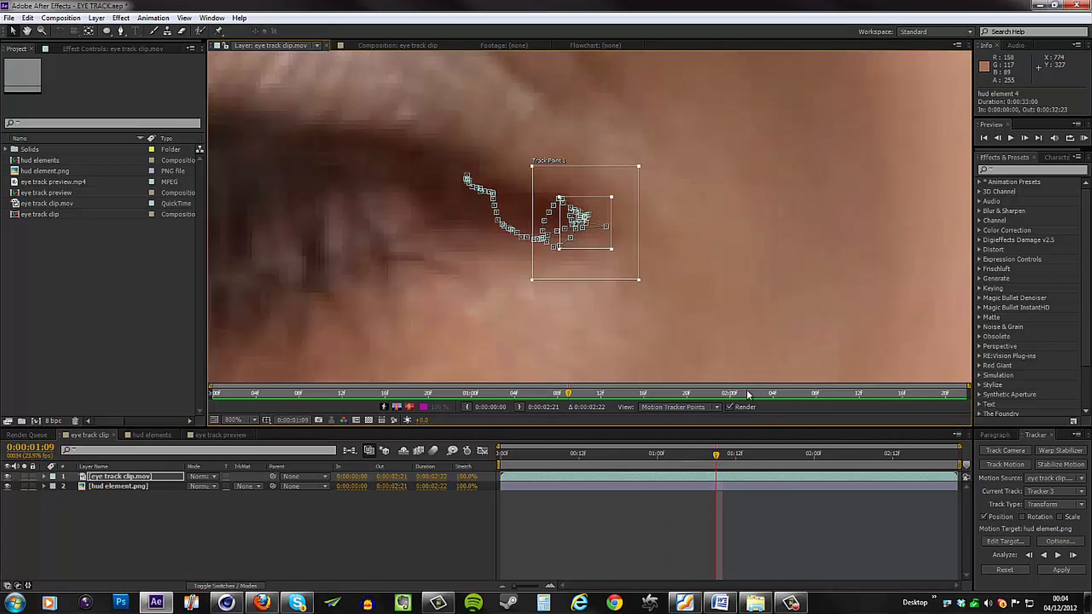
{"action": "left_click_drag", "start_coordinate": [720, 459], "coordinate": [722, 459]}
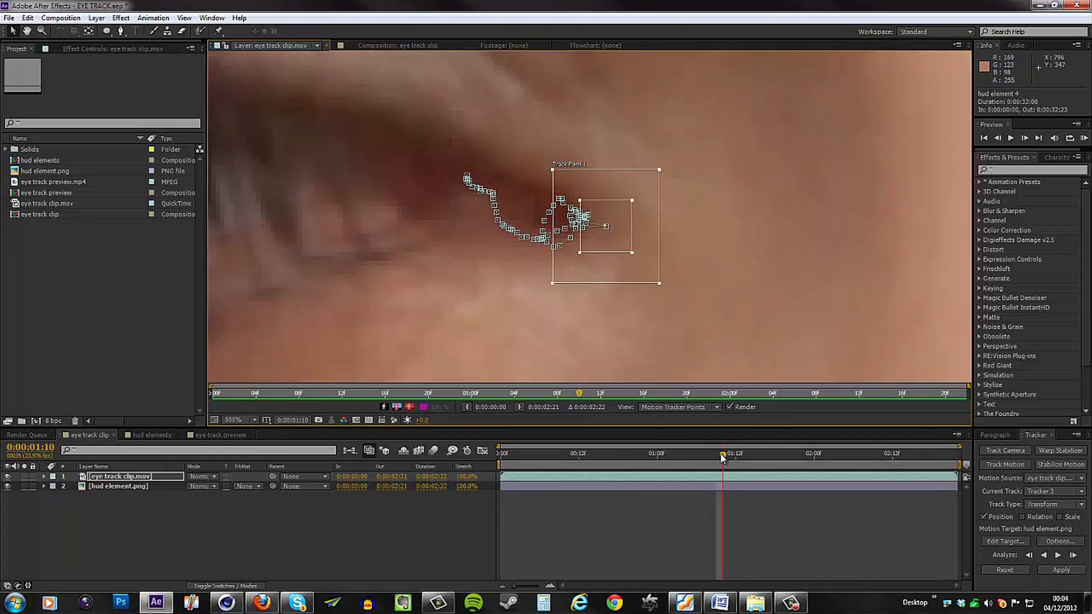
{"action": "left_click_drag", "start_coordinate": [610, 273], "coordinate": [611, 273]}
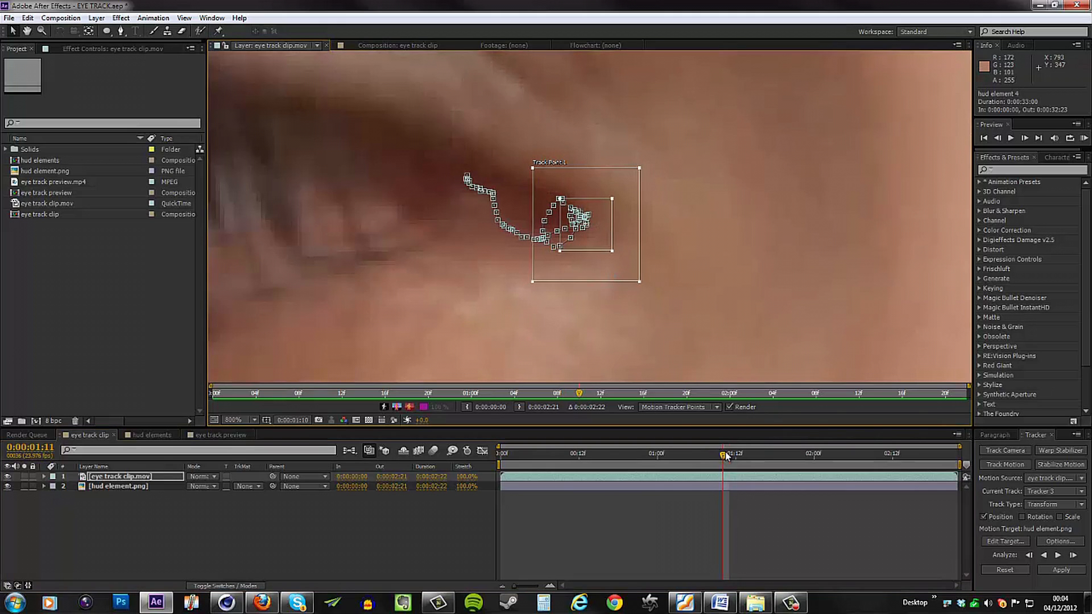
{"action": "left_click_drag", "start_coordinate": [725, 454], "coordinate": [815, 454]}
{"action": "key", "text": "comma"}
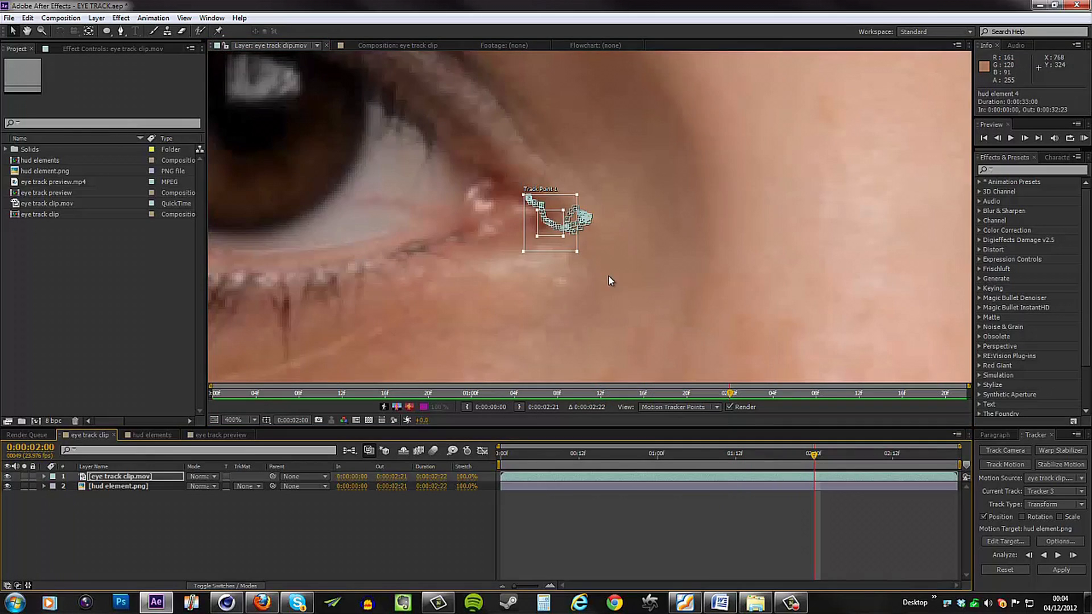
Add a null object to the eye track clip composition and name it "tracker data"
{"action": "right_click", "coordinate": [160, 523]}
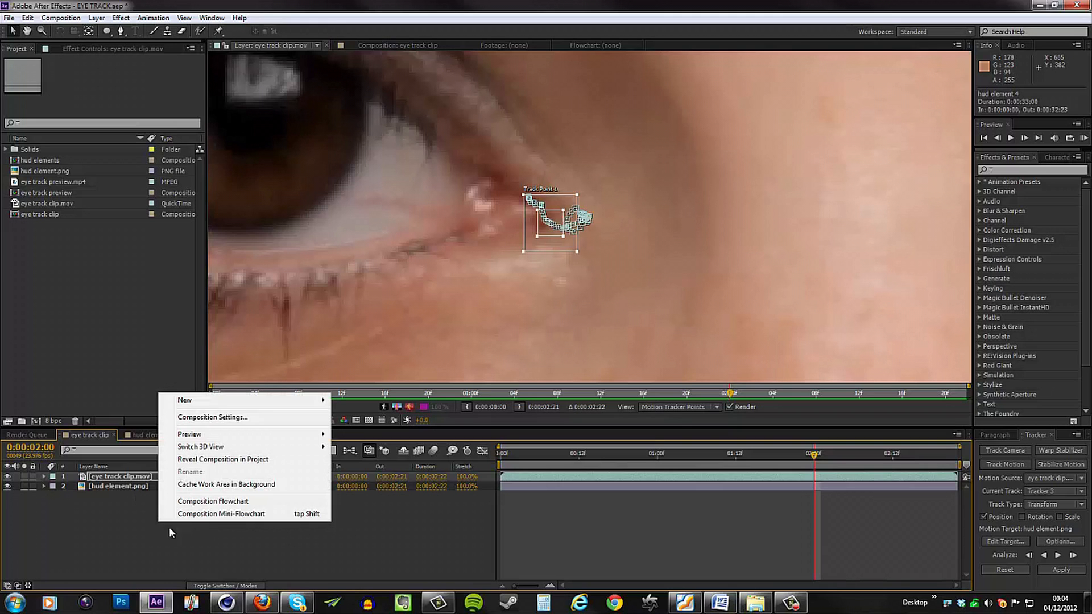
{"action": "mouse_move", "coordinate": [209, 406]}
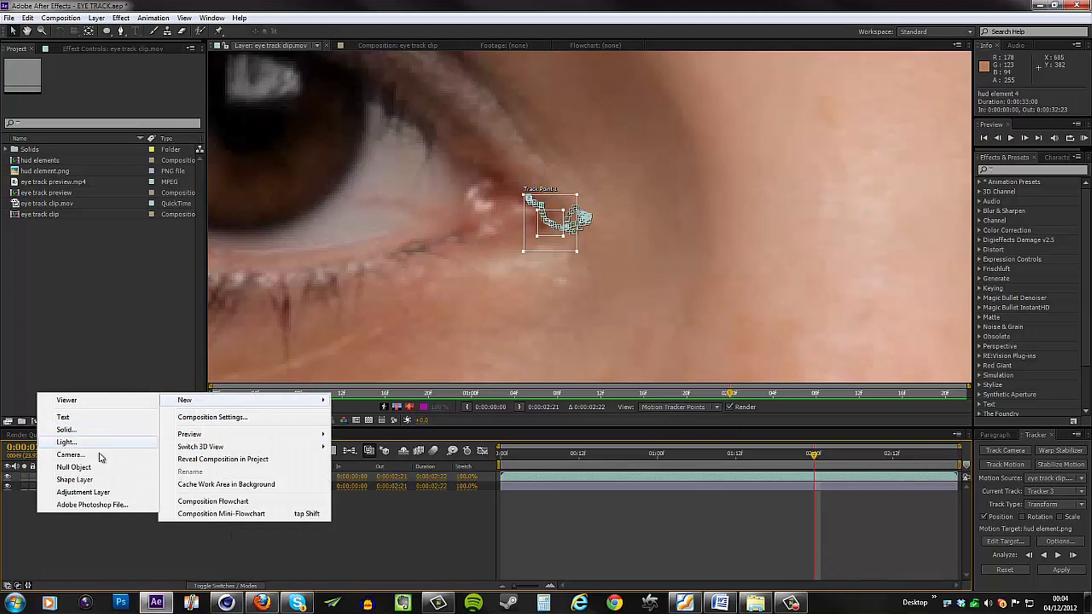
{"action": "left_click", "coordinate": [89, 474]}
{"action": "key", "text": "Return"}
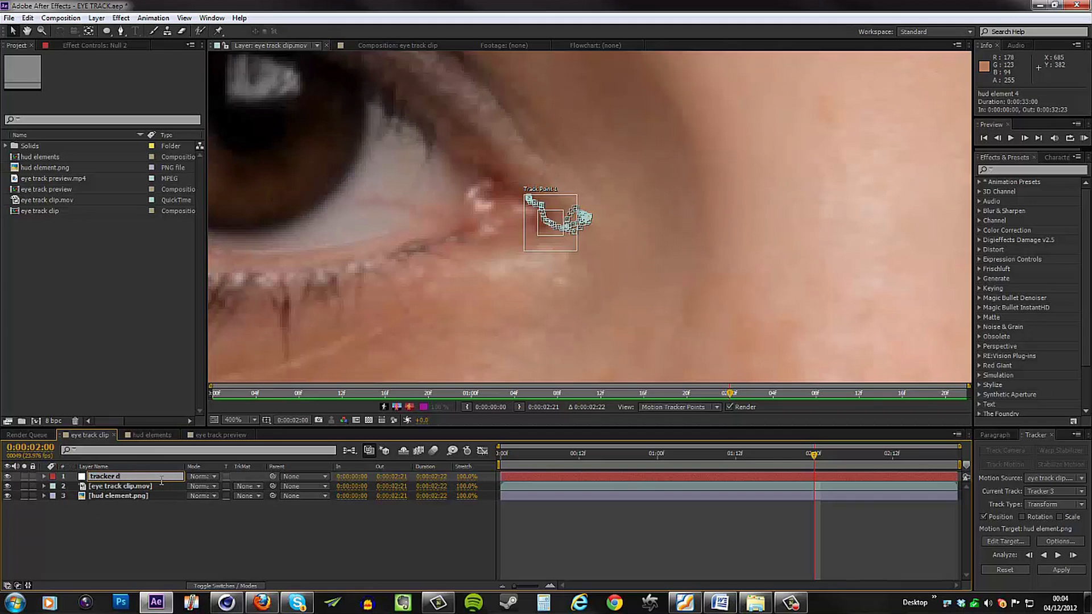
{"action": "type", "text": "tracker data"}
{"action": "key", "text": "Return"}
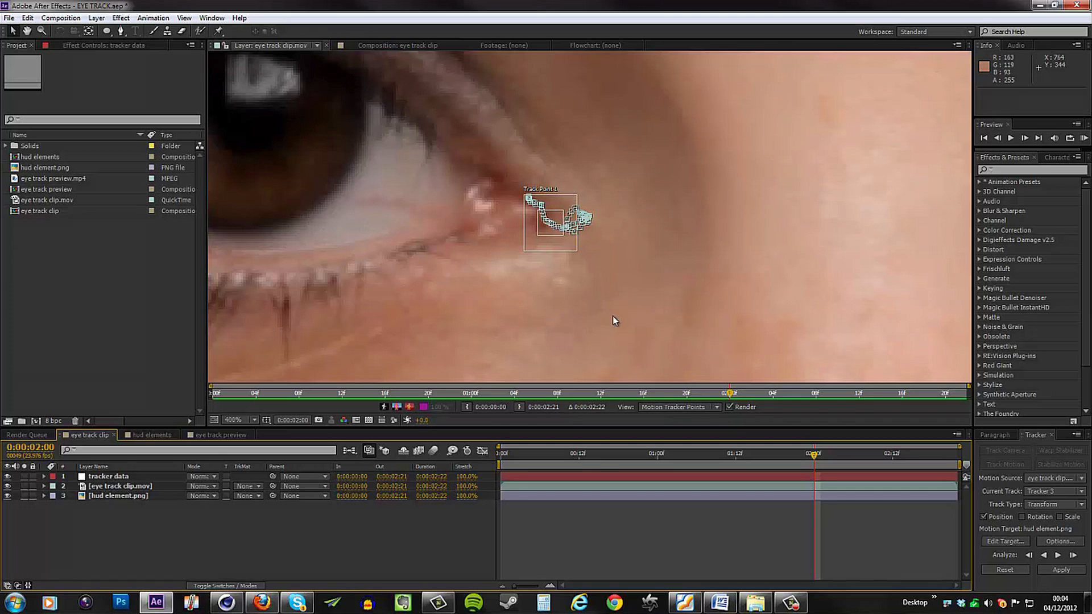
Set the tracker's motion target to the tracker data layer
{"action": "left_click", "coordinate": [1005, 541]}
{"action": "left_click_drag", "start_coordinate": [141, 24], "coordinate": [258, 134]}
{"action": "left_click", "coordinate": [245, 152]}
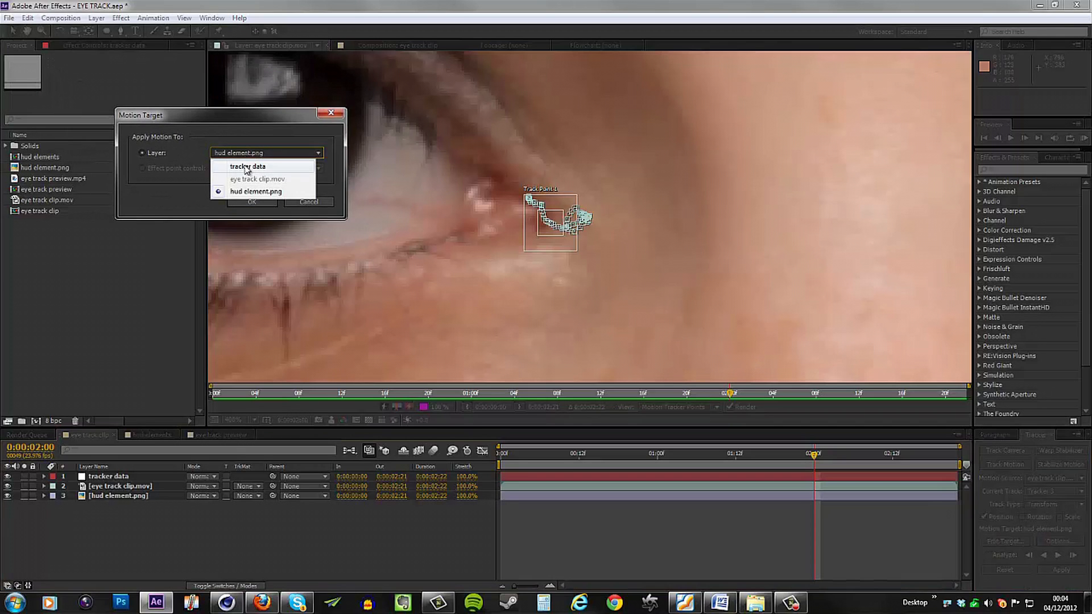
{"action": "left_click", "coordinate": [246, 167]}
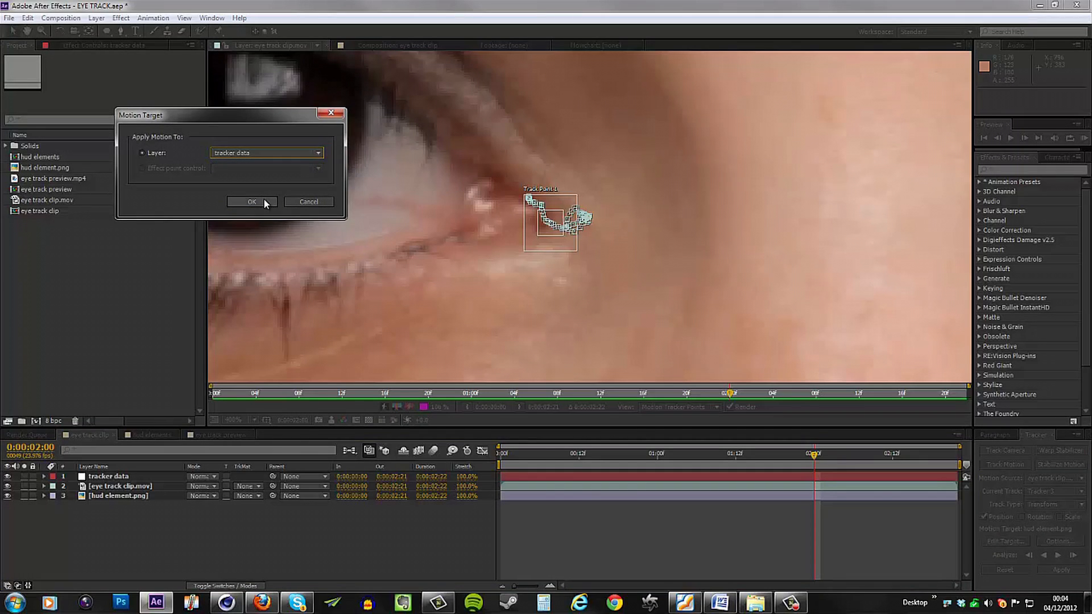
{"action": "left_click", "coordinate": [264, 201]}
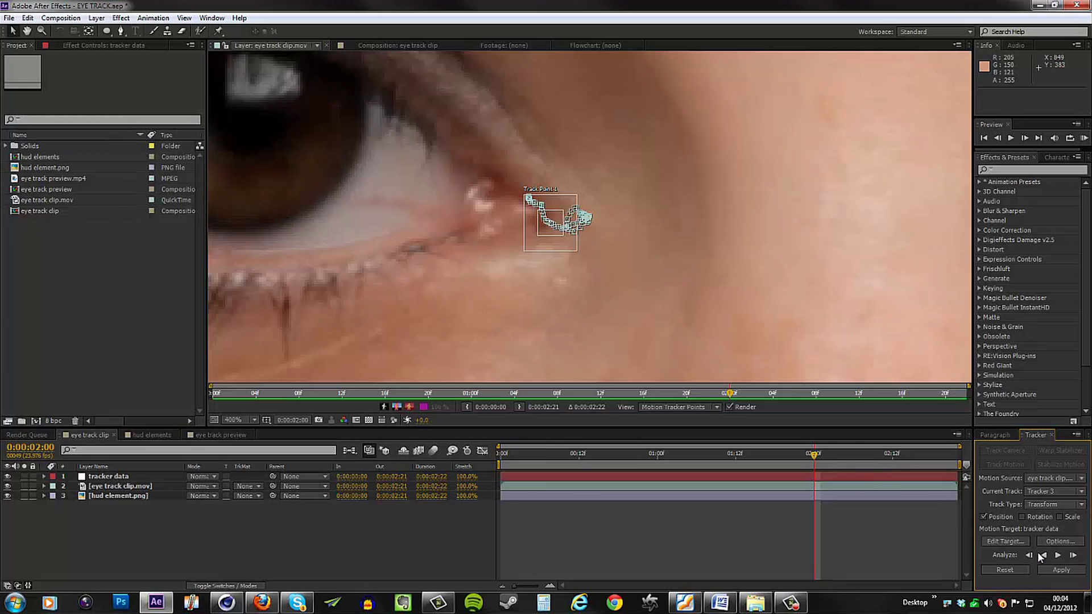
Apply the tracked motion to the null in the X and Y dimensions and check that it follows the eye corner
{"action": "left_click", "coordinate": [1051, 569]}
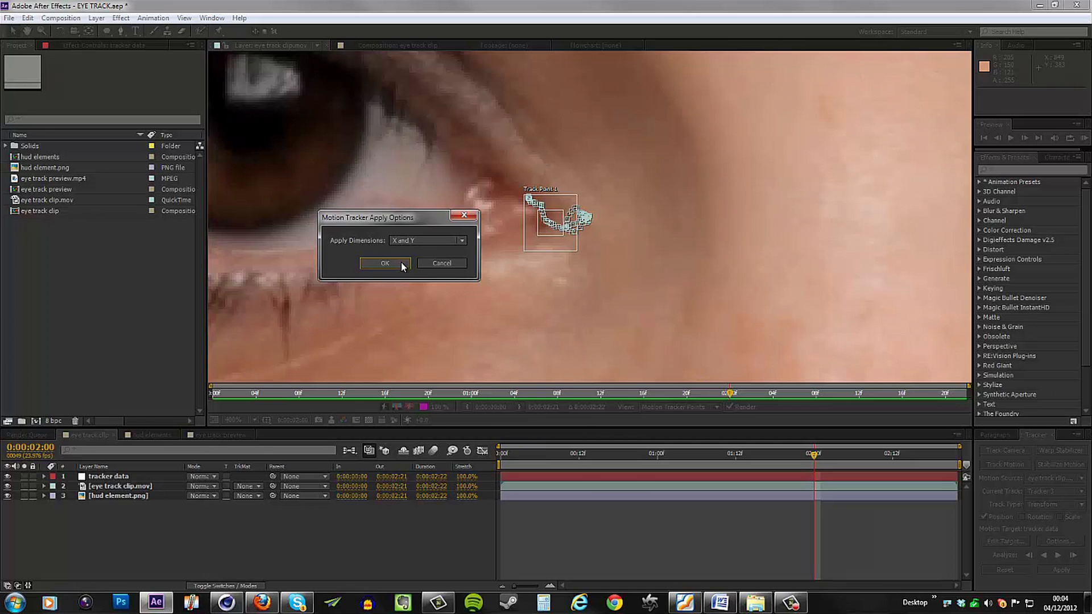
{"action": "left_click", "coordinate": [400, 262]}
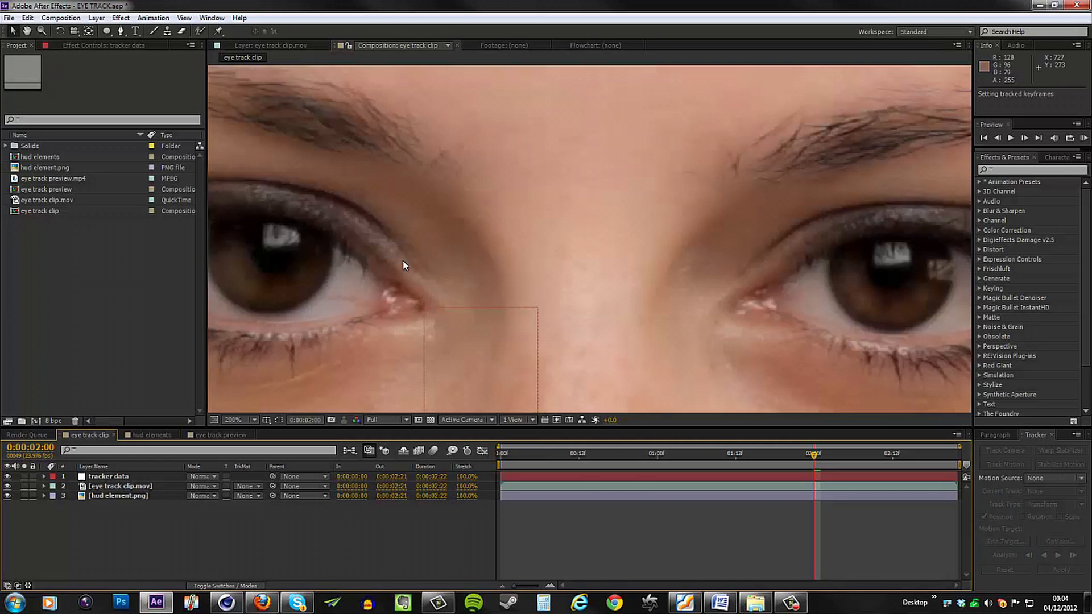
{"action": "scroll", "coordinate": [453, 284], "scroll_direction": "down", "scroll_amount": 2}
{"action": "left_click_drag", "start_coordinate": [821, 453], "coordinate": [866, 478]}
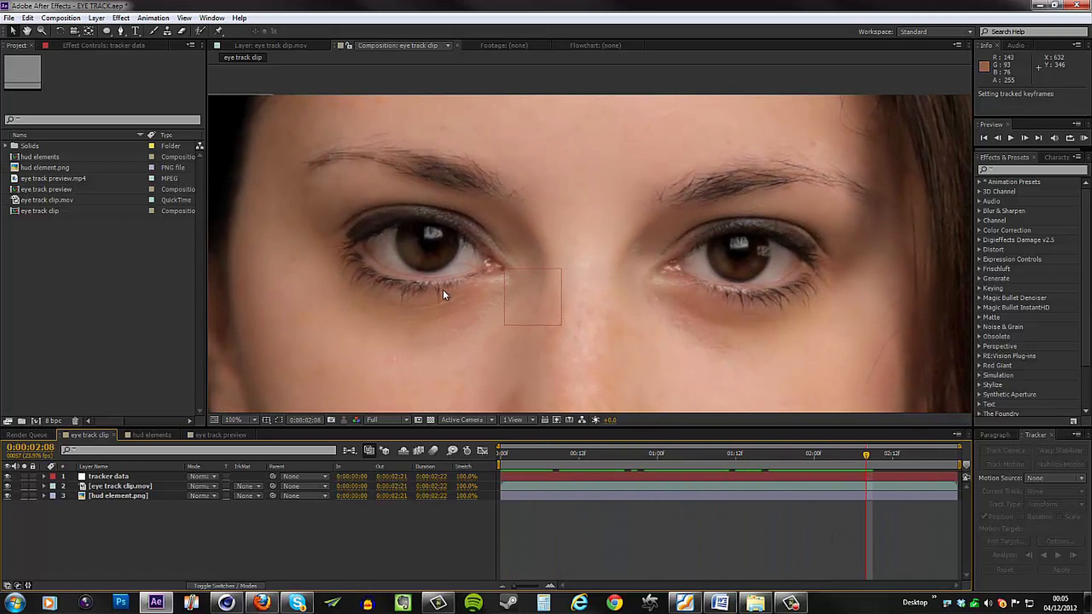
{"action": "left_click_drag", "start_coordinate": [471, 283], "coordinate": [522, 281]}
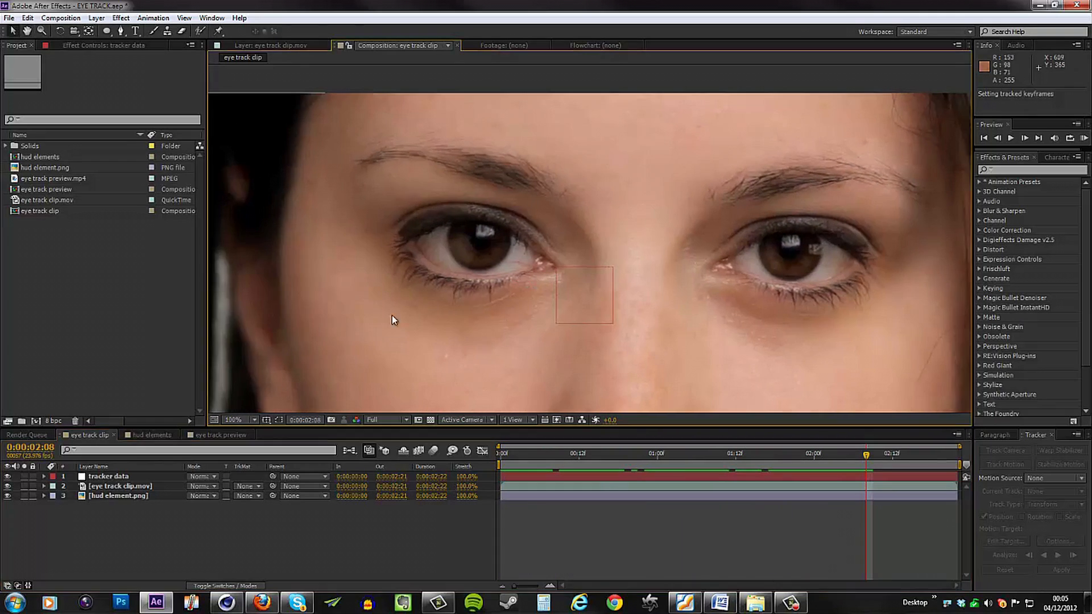
Create a white 1920 × 1080 px solid named "mask" in the eye track clip composition
{"action": "right_click", "coordinate": [142, 513]}
{"action": "mouse_move", "coordinate": [170, 392]}
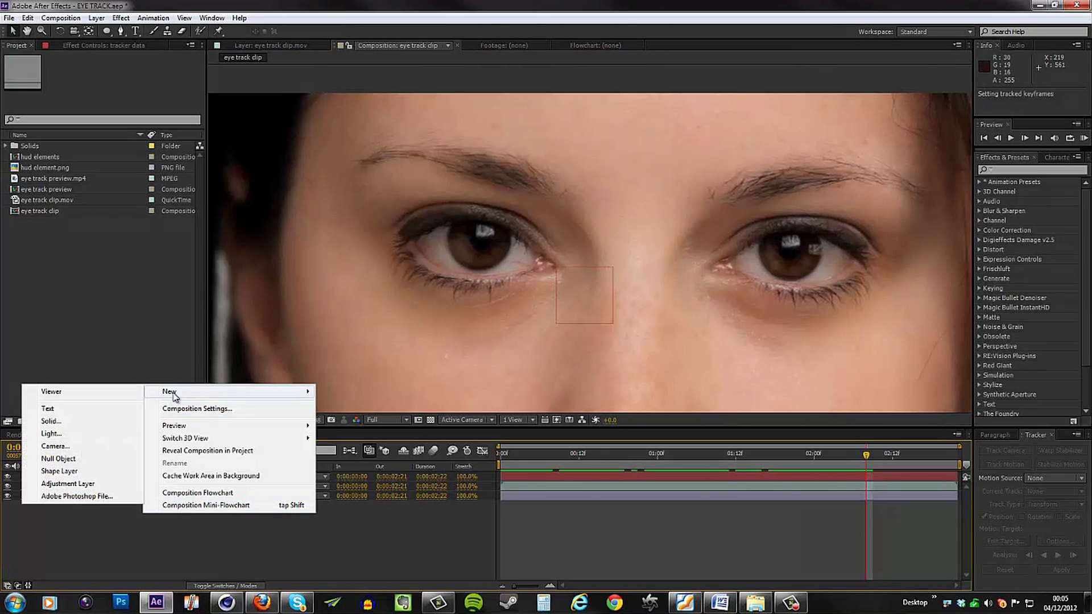
{"action": "left_click", "coordinate": [74, 420]}
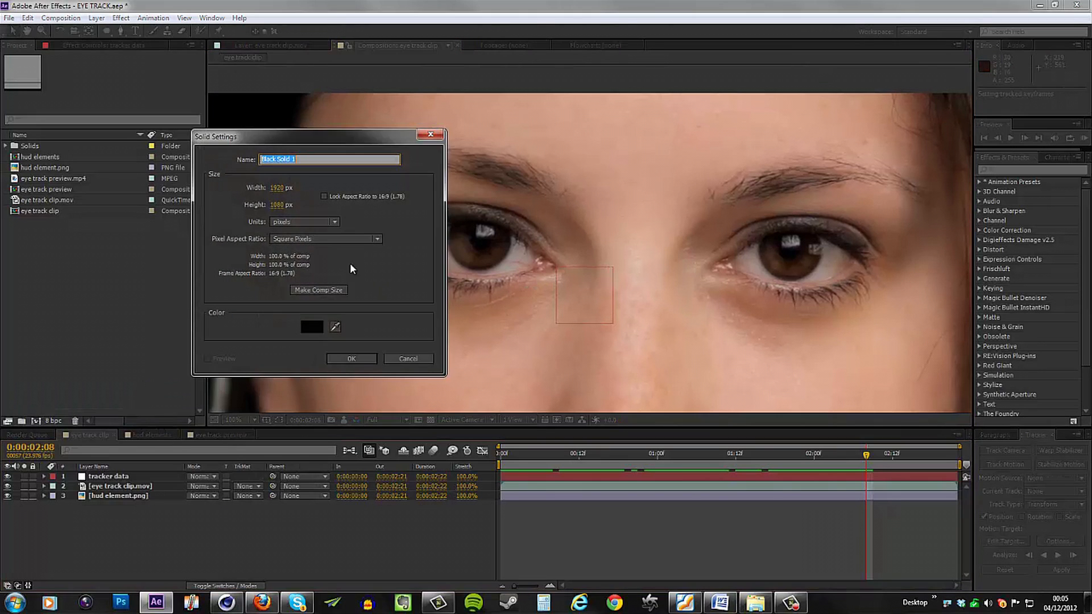
{"action": "left_click", "coordinate": [310, 326]}
{"action": "left_click", "coordinate": [313, 171]}
{"action": "left_click", "coordinate": [555, 178]}
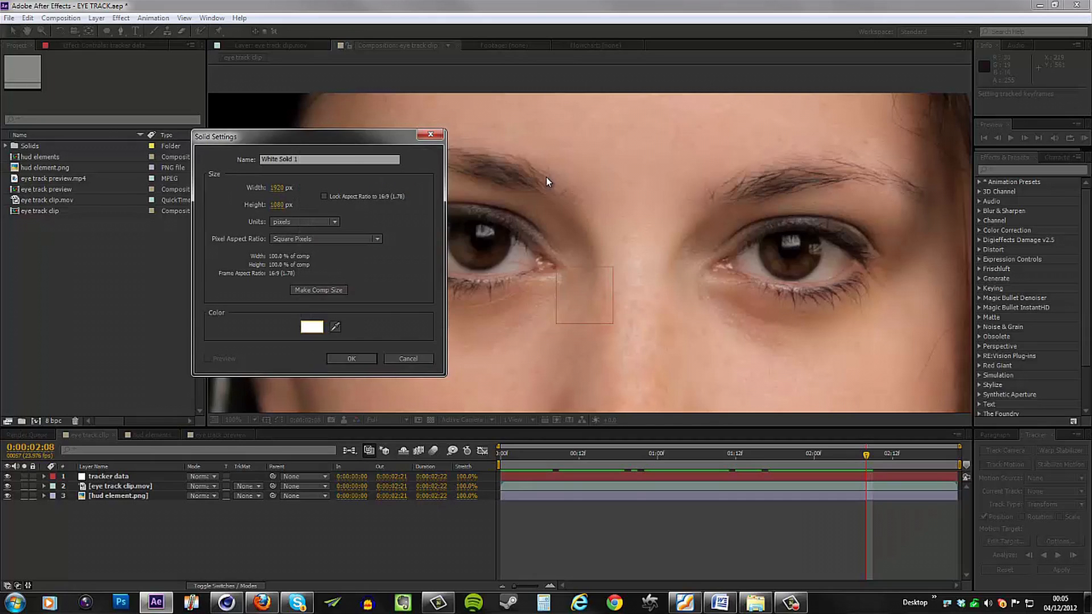
{"action": "left_click", "coordinate": [329, 153]}
{"action": "type", "text": "mask"}
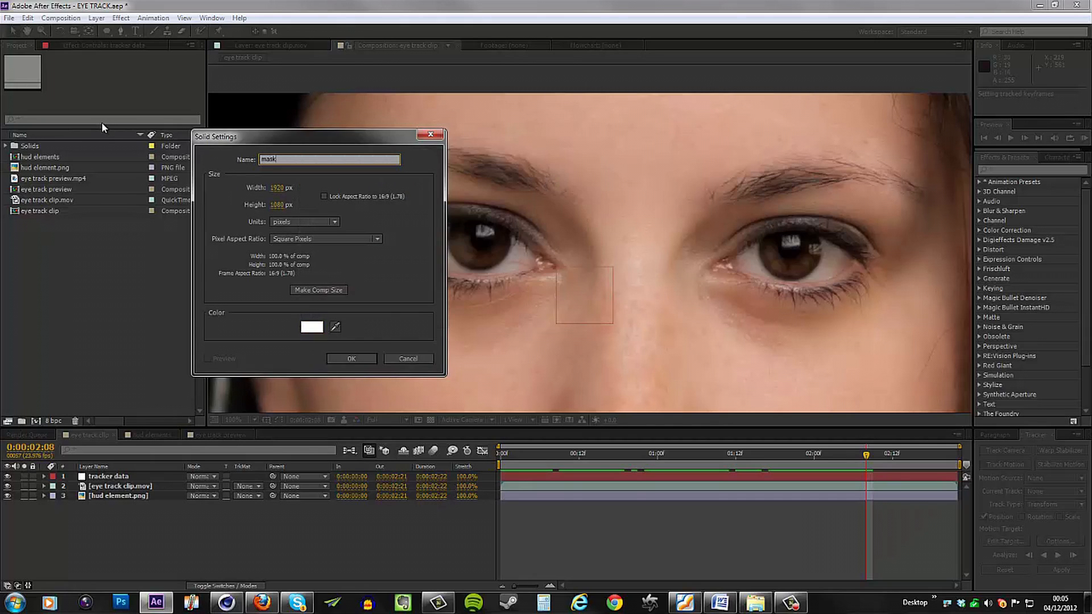
{"action": "left_click", "coordinate": [353, 357]}
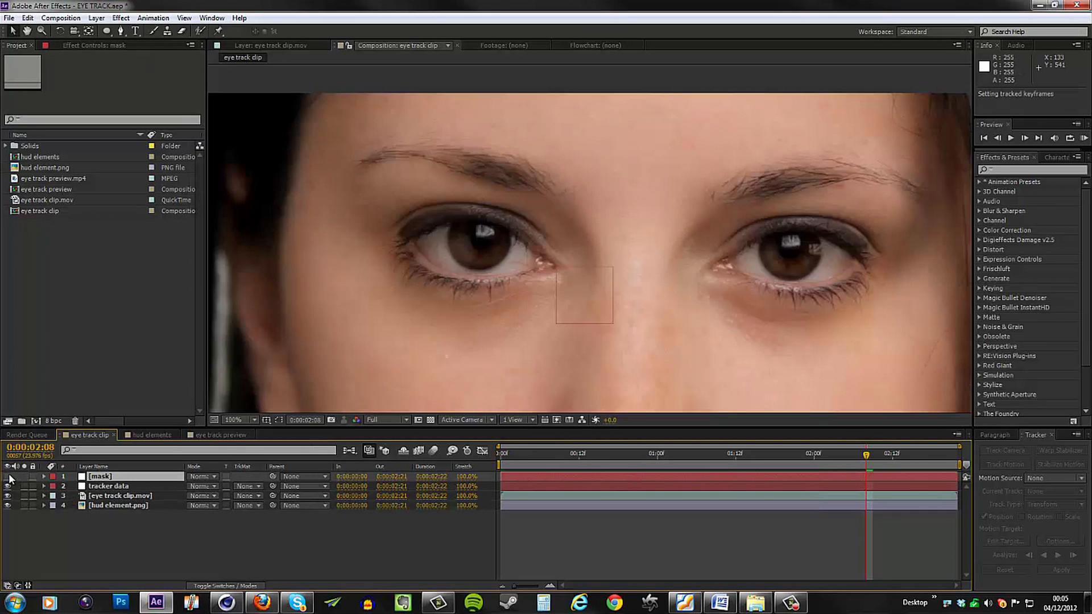
Hide the mask solid and get the Pen tool ready at frame 0:00:00:00, close in on the eye
{"action": "left_click", "coordinate": [7, 476]}
{"action": "key", "text": "period"}
{"action": "left_click_drag", "start_coordinate": [866, 455], "coordinate": [499, 462]}
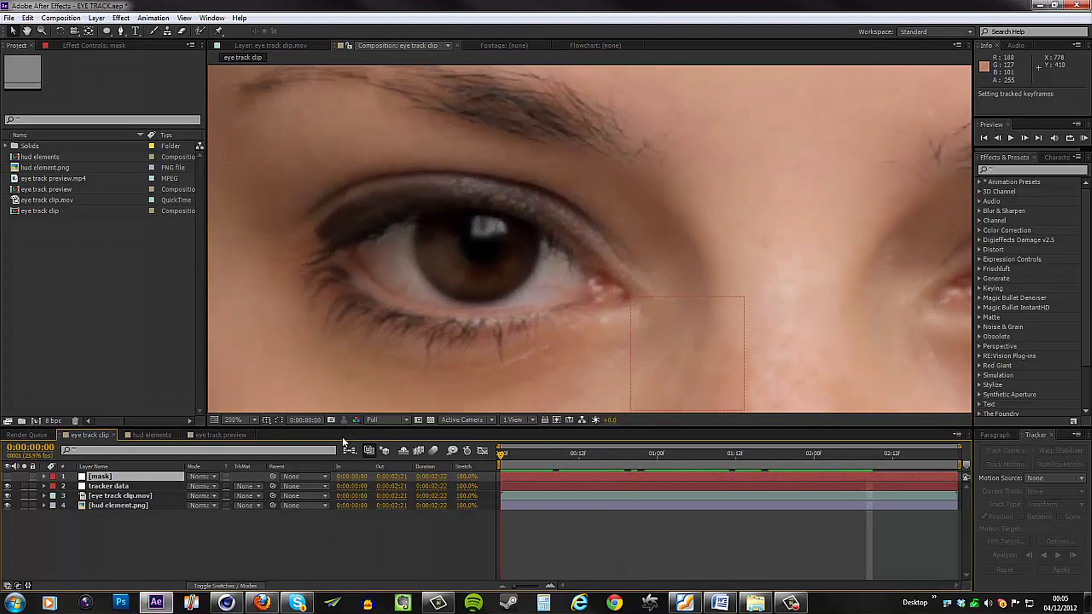
{"action": "left_click", "coordinate": [121, 32]}
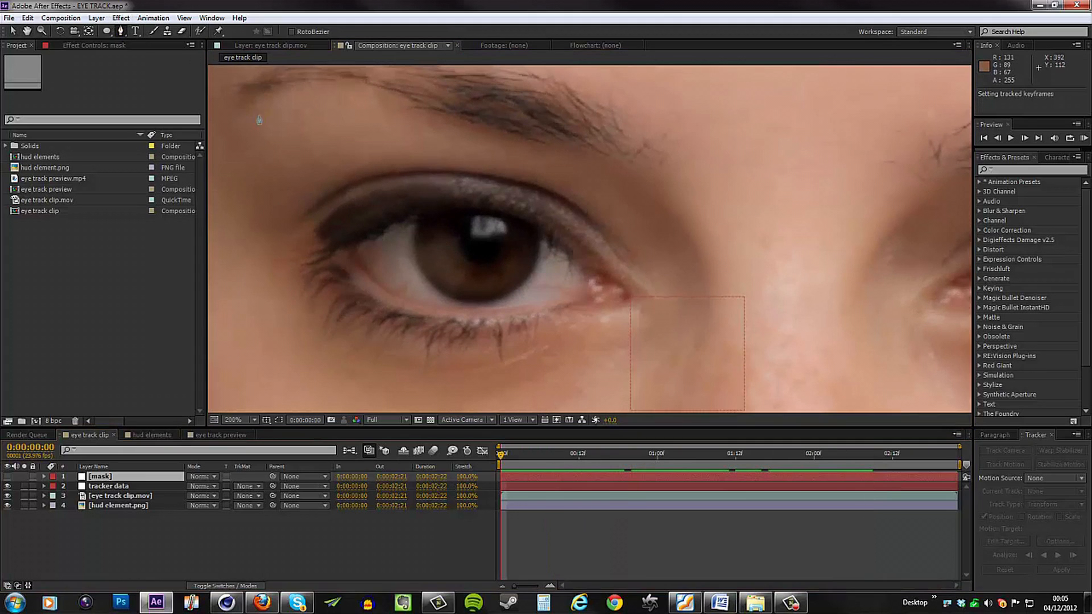
{"action": "left_click", "coordinate": [349, 247]}
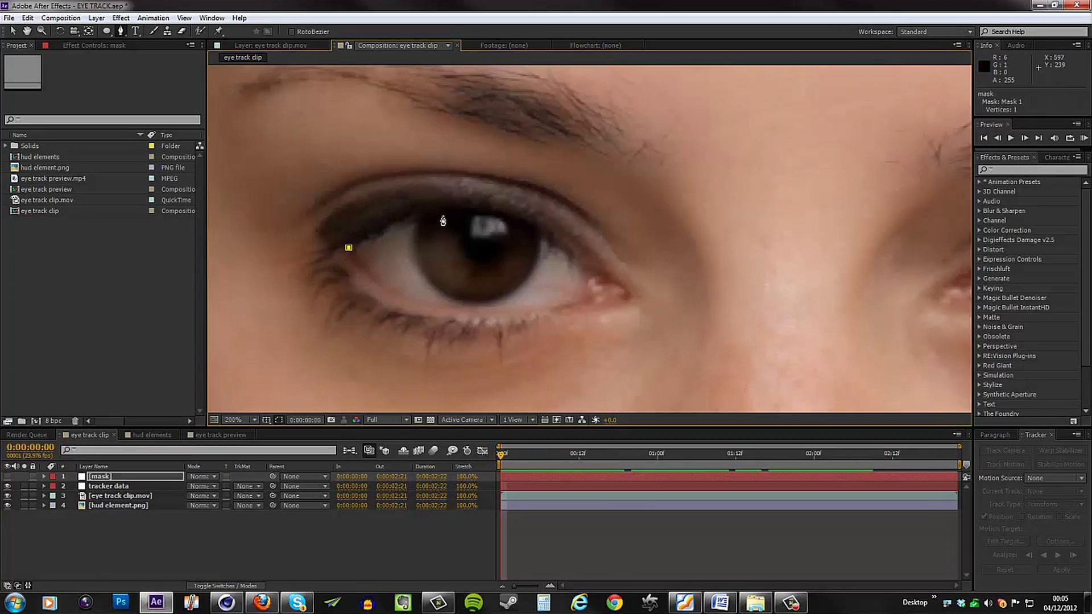
{"action": "left_click", "coordinate": [435, 209]}
{"action": "left_click", "coordinate": [512, 217]}
{"action": "left_click", "coordinate": [611, 280]}
{"action": "key", "text": "ctrl+z"}
{"action": "key", "text": "ctrl+z"}
{"action": "key", "text": "ctrl+z"}
{"action": "key", "text": "ctrl+z"}
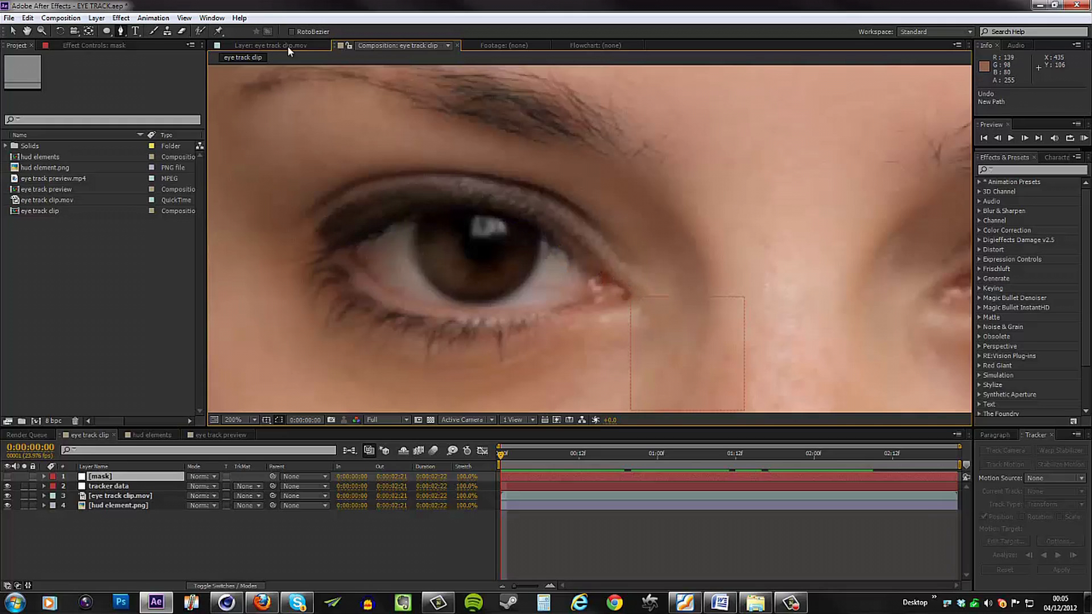
Enable RotoBezier and trace a closed mask on the mask solid around the visible eye opening, following both eyelids
{"action": "left_click", "coordinate": [292, 31]}
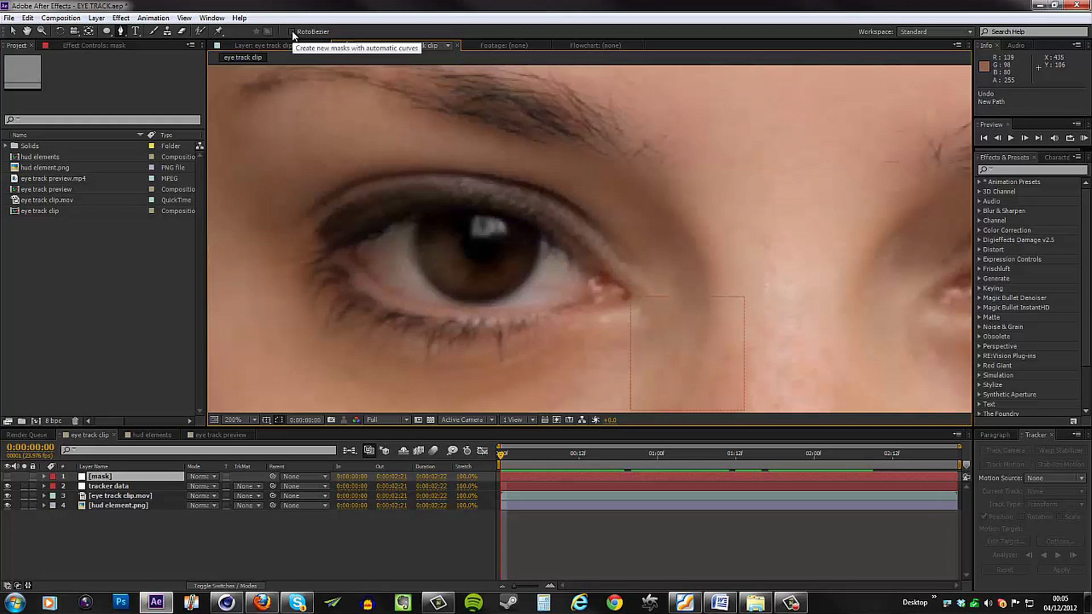
{"action": "left_click", "coordinate": [350, 247]}
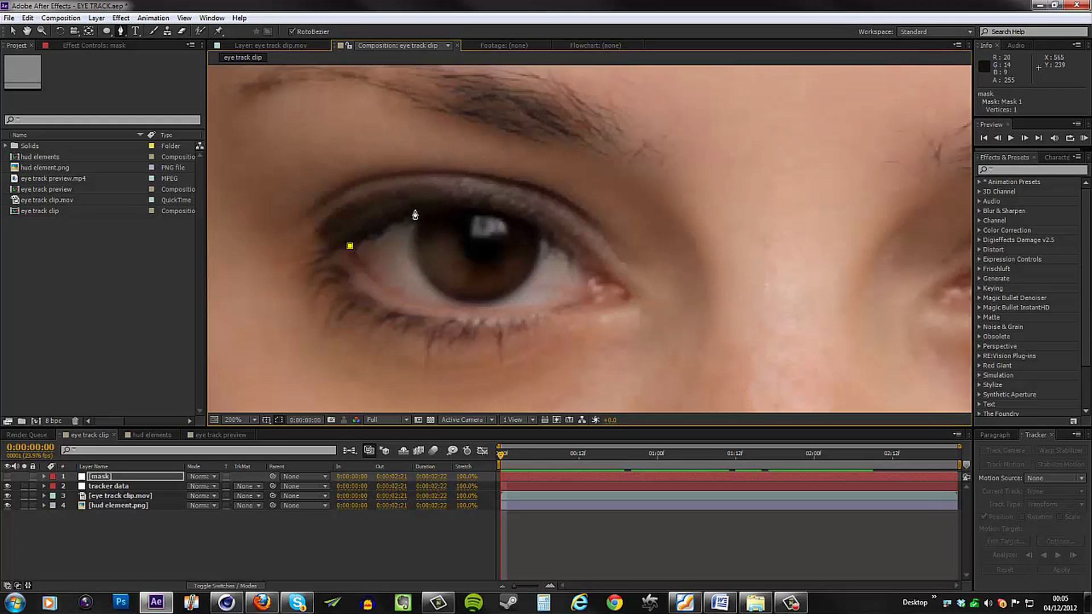
{"action": "left_click", "coordinate": [419, 208]}
{"action": "left_click", "coordinate": [483, 209]}
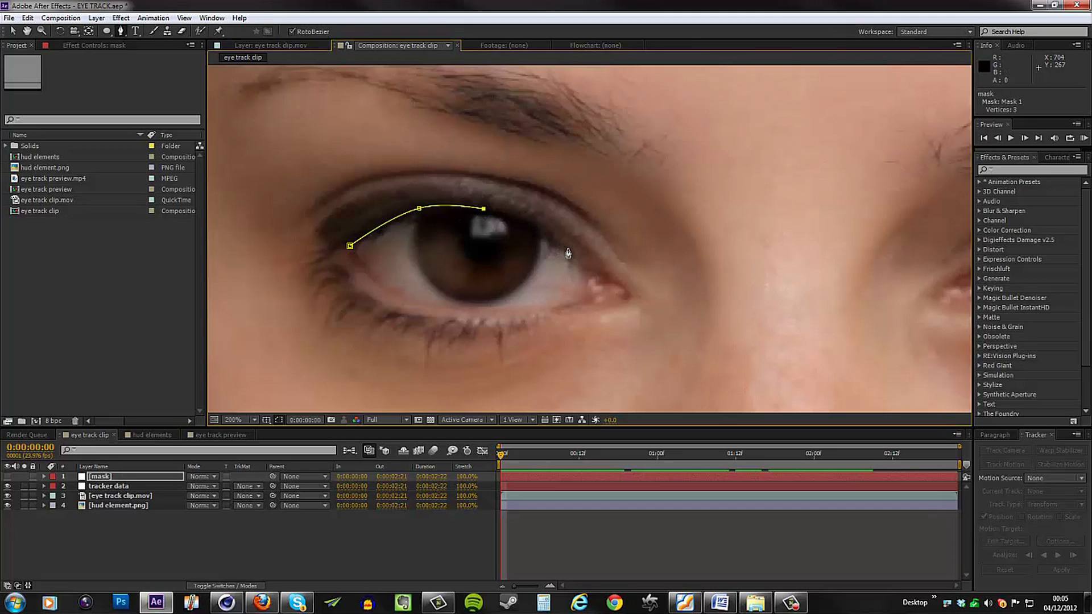
{"action": "left_click", "coordinate": [581, 259]}
{"action": "left_click", "coordinate": [611, 281]}
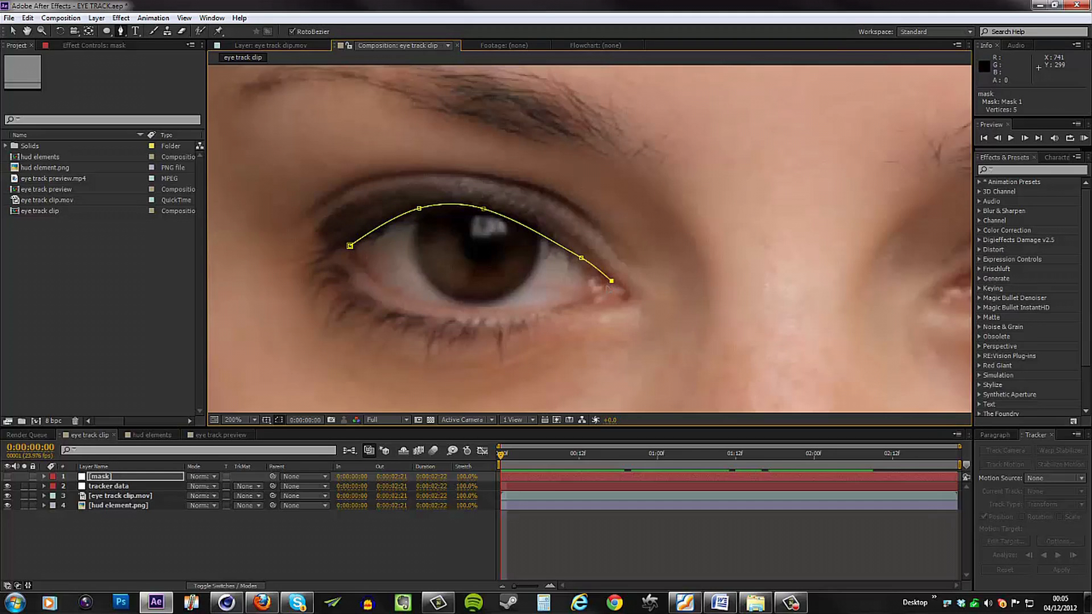
{"action": "left_click_drag", "start_coordinate": [603, 278], "coordinate": [587, 277]}
{"action": "left_click", "coordinate": [580, 292]}
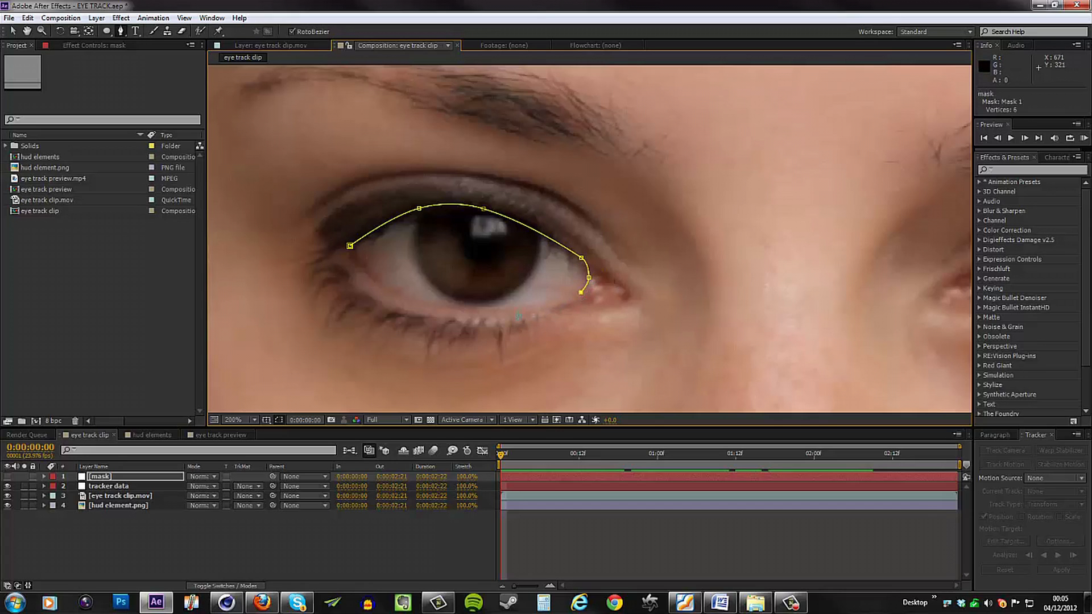
{"action": "left_click", "coordinate": [482, 311]}
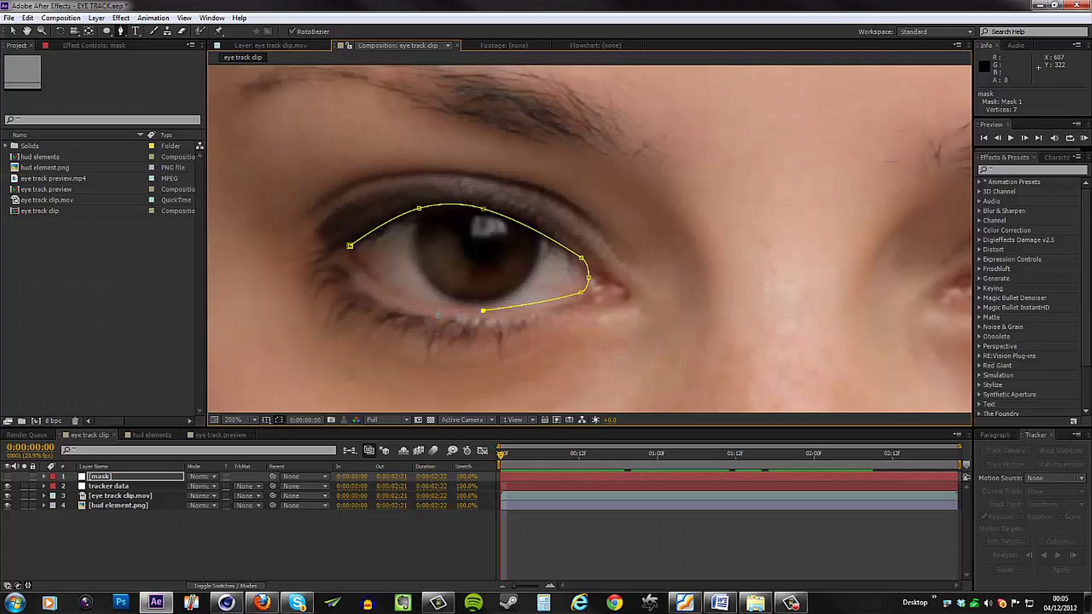
{"action": "left_click", "coordinate": [387, 291]}
{"action": "left_click", "coordinate": [361, 263]}
{"action": "left_click", "coordinate": [351, 247]}
Fine-tune the mask's vertices at the outer eye corner and along the lids to fit the eye opening
{"action": "key", "text": "v"}
{"action": "left_click_drag", "start_coordinate": [350, 248], "coordinate": [388, 290]}
{"action": "left_click", "coordinate": [419, 208]}
{"action": "left_click", "coordinate": [483, 210]}
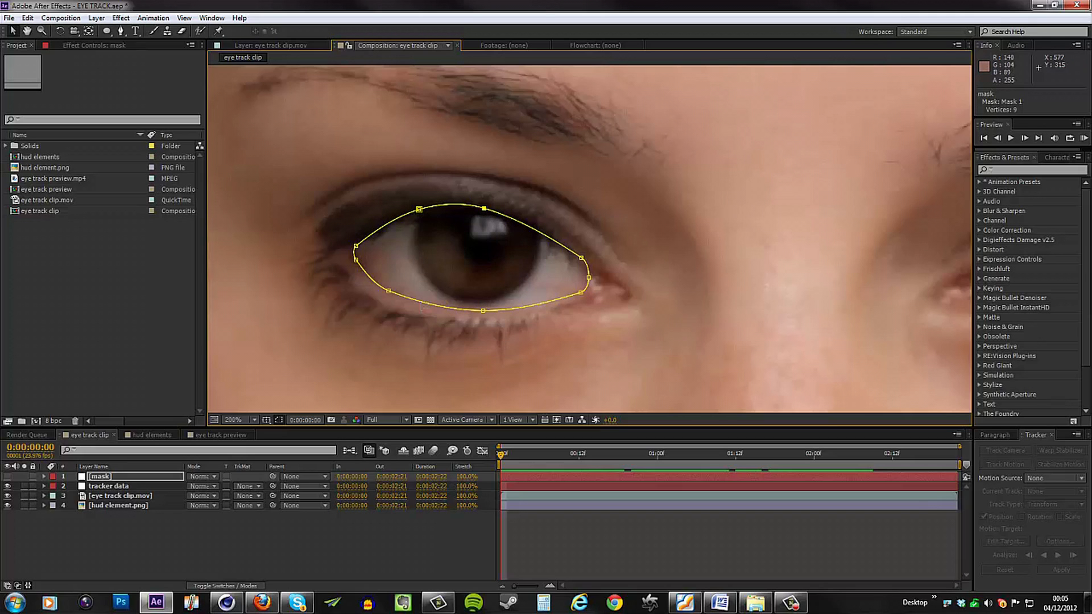
{"action": "left_click", "coordinate": [61, 477]}
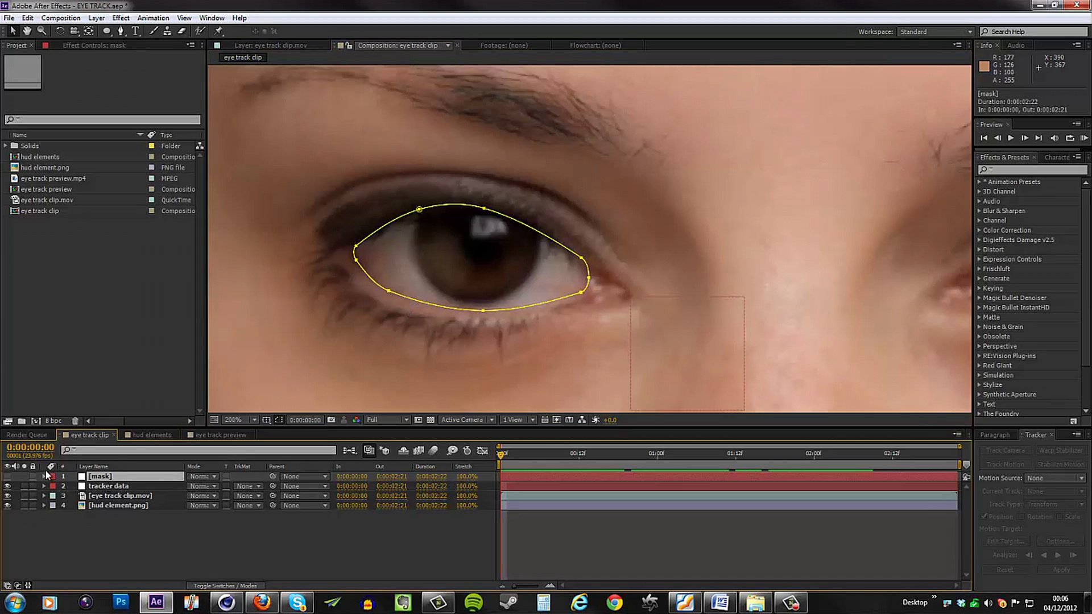
Show the mask solid and parent it to the tracker data layer, checking its movement up to 0:00:01:06
{"action": "left_click", "coordinate": [7, 477]}
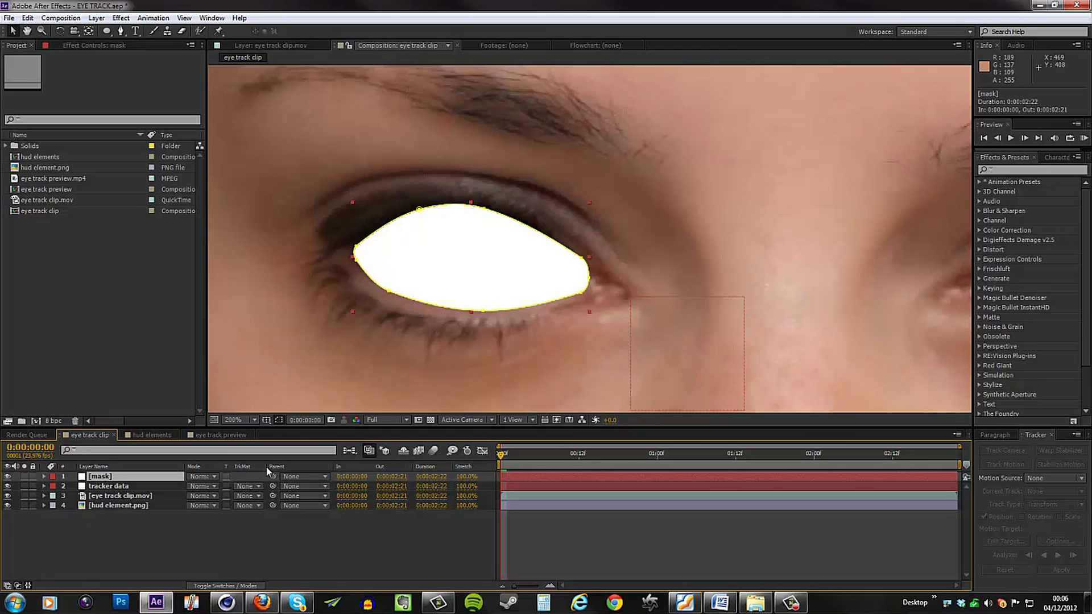
{"action": "left_click_drag", "start_coordinate": [273, 477], "coordinate": [121, 486]}
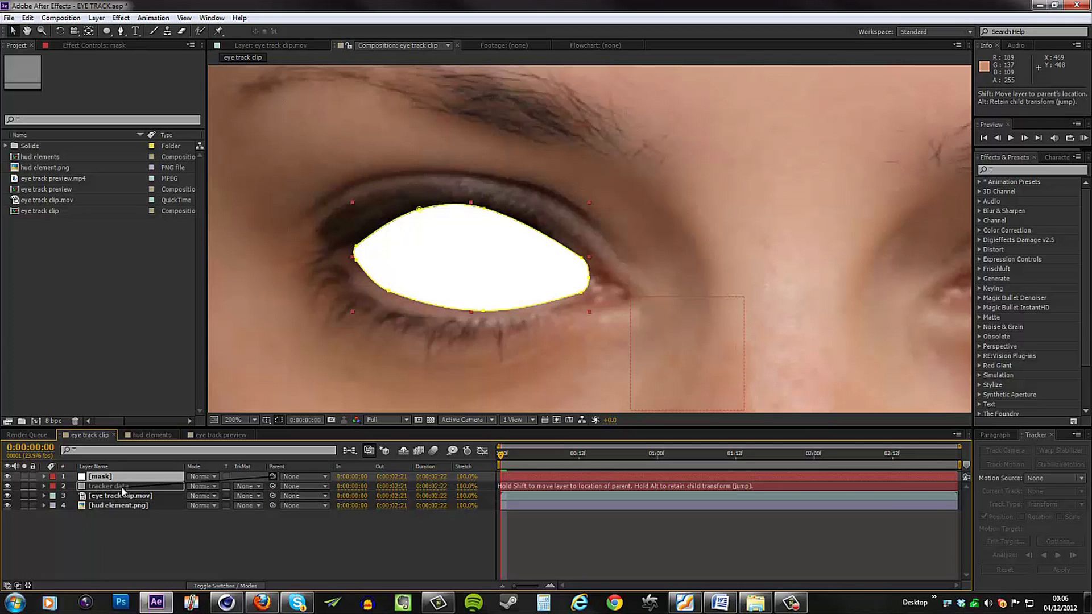
{"action": "left_click_drag", "start_coordinate": [121, 486], "coordinate": [121, 486]}
{"action": "left_click_drag", "start_coordinate": [500, 452], "coordinate": [696, 461]}
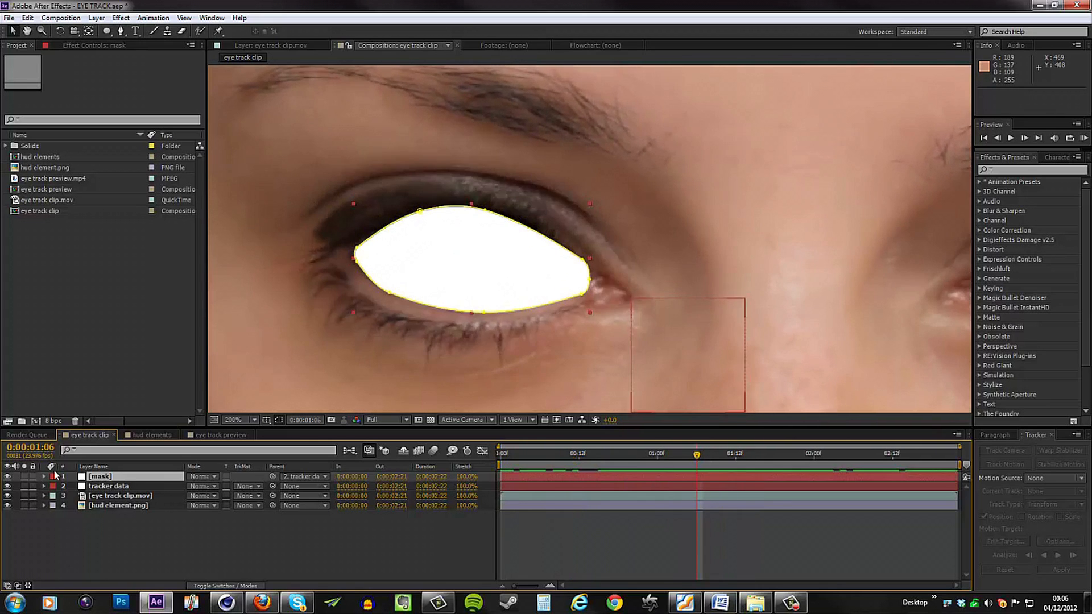
Hide the mask solid and start keyframing the Mask Path of Mask 1 at 0:00:01:06, just before the blink
{"action": "left_click", "coordinate": [7, 476]}
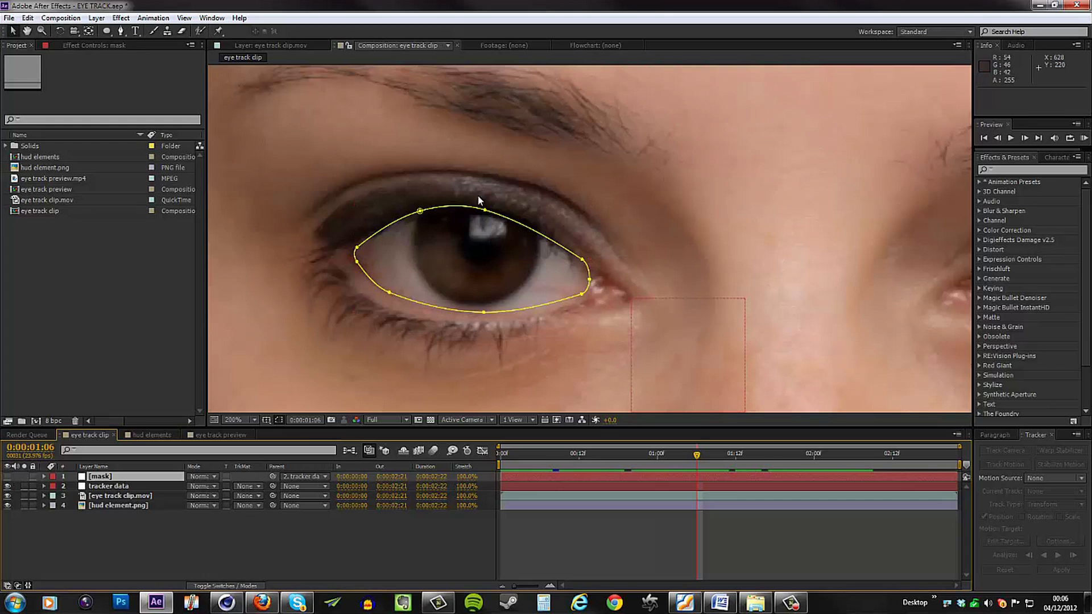
{"action": "mouse_move", "coordinate": [701, 463]}
{"action": "left_mouse_down"}
{"action": "mouse_move", "coordinate": [750, 461]}
{"action": "mouse_move", "coordinate": [680, 456]}
{"action": "mouse_move", "coordinate": [714, 464]}
{"action": "mouse_move", "coordinate": [684, 458]}
{"action": "mouse_move", "coordinate": [700, 461]}
{"action": "left_mouse_up"}
{"action": "left_click", "coordinate": [43, 477]}
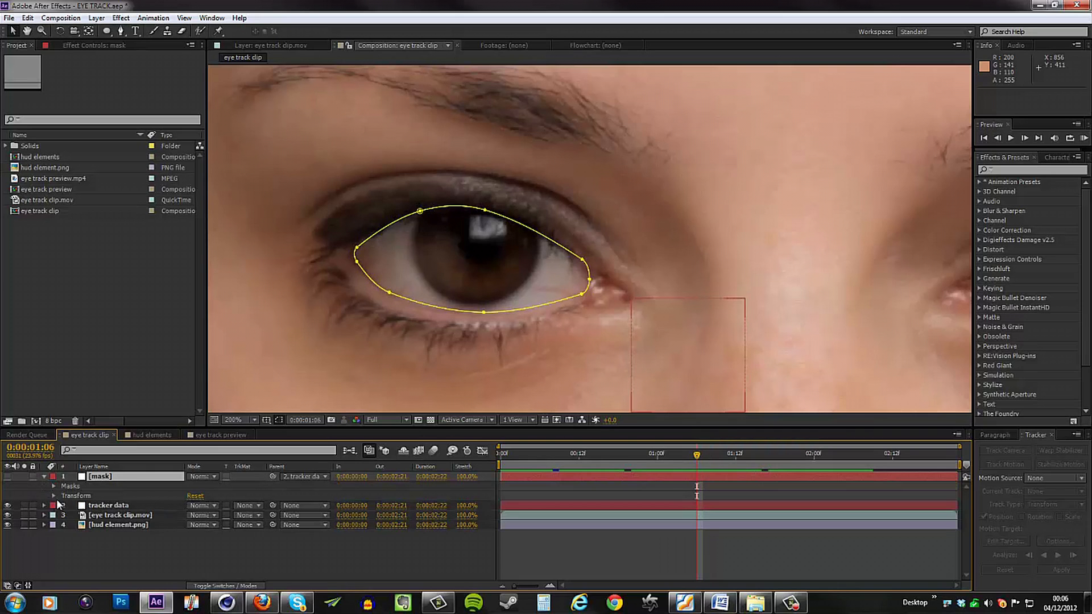
{"action": "left_click", "coordinate": [54, 486]}
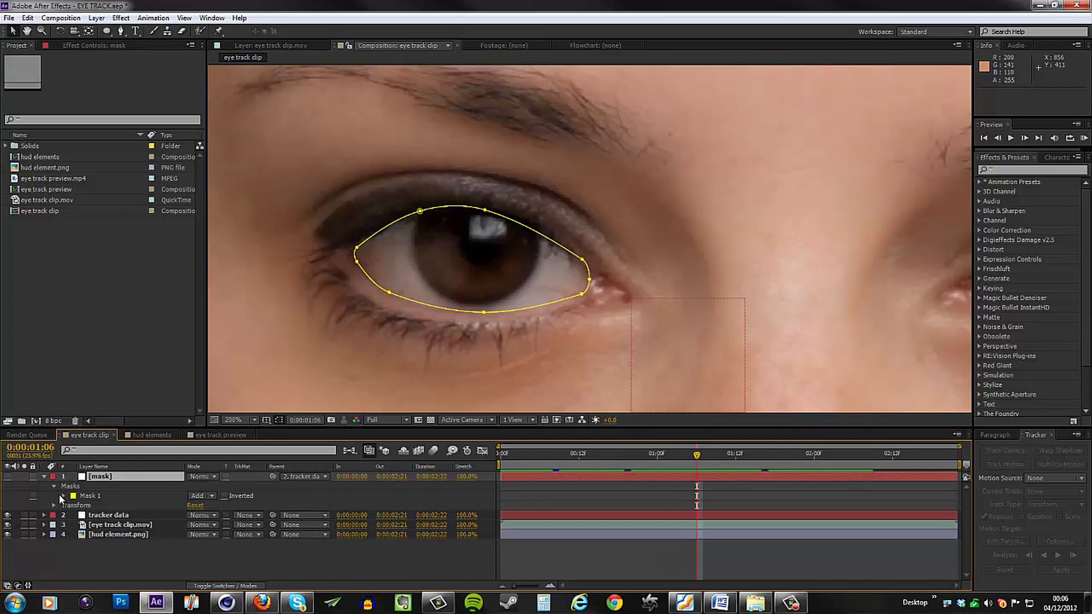
{"action": "left_click", "coordinate": [62, 495]}
{"action": "left_click", "coordinate": [83, 505]}
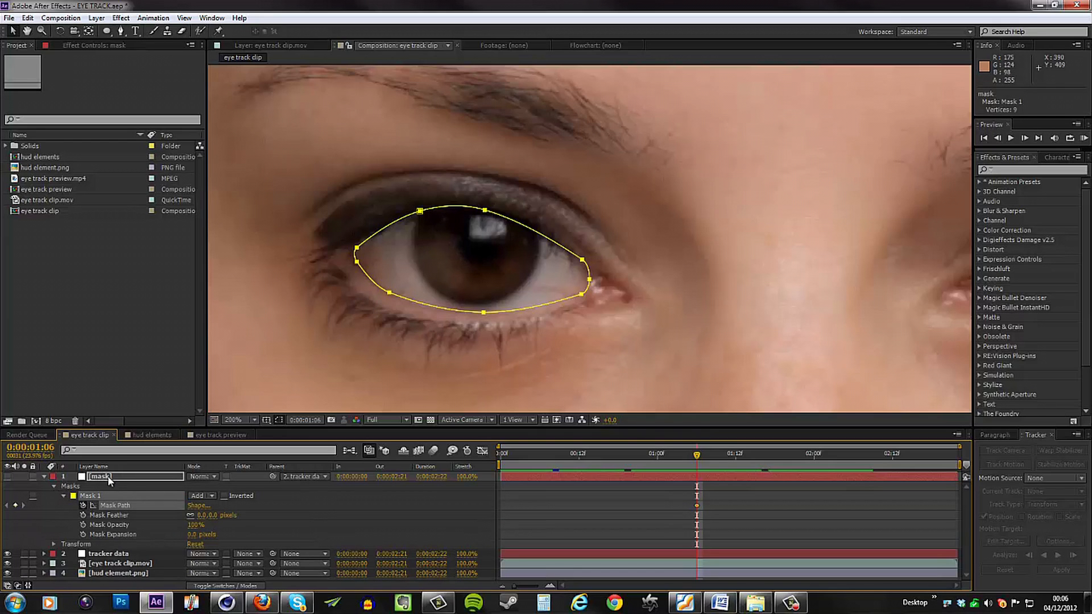
Adjust the mask's upper-lid and inner-corner vertices to match the eye opening at 0:00:01:06
{"action": "left_click", "coordinate": [463, 218]}
{"action": "left_click", "coordinate": [420, 212]}
{"action": "left_click_drag", "start_coordinate": [485, 210], "coordinate": [497, 213]}
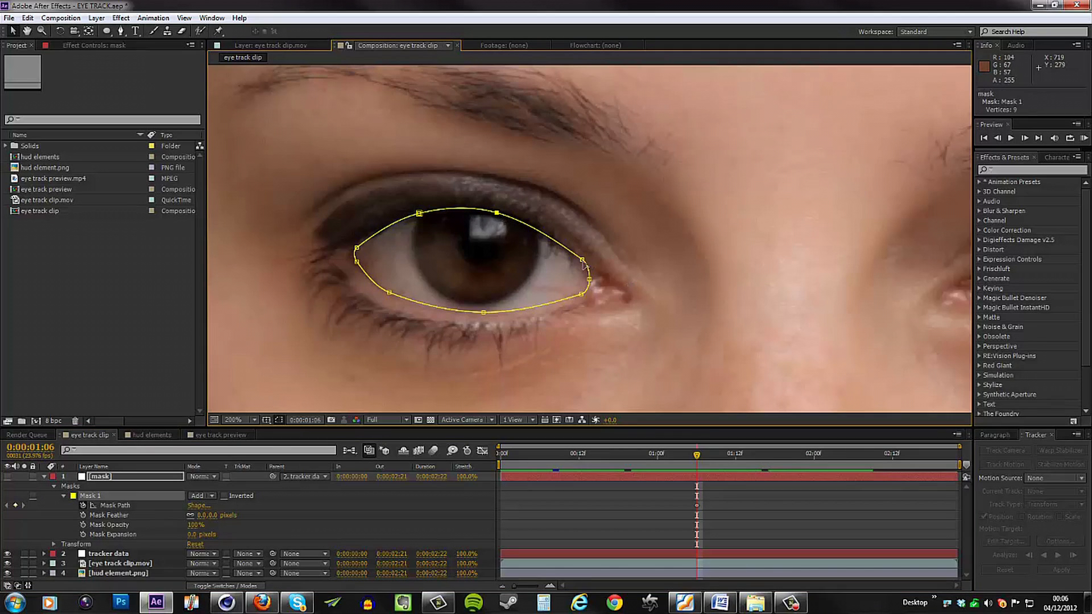
{"action": "left_click_drag", "start_coordinate": [581, 260], "coordinate": [579, 260]}
{"action": "left_click", "coordinate": [580, 294]}
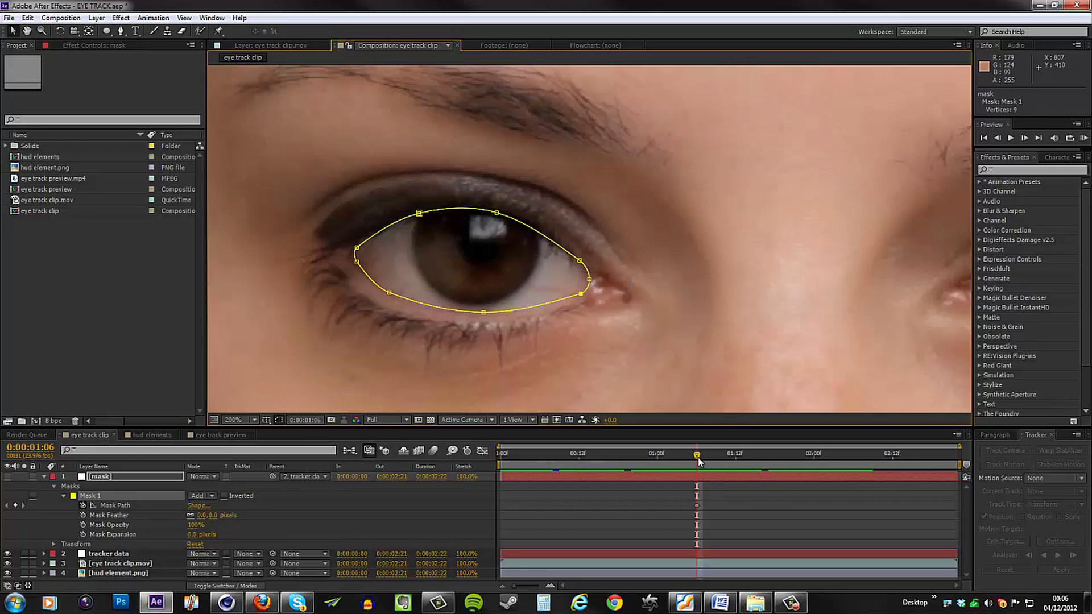
Reshape the mask at 0:00:01:09 to a narrow sliver along the lashes of the closed eye
{"action": "left_click_drag", "start_coordinate": [697, 455], "coordinate": [719, 465]}
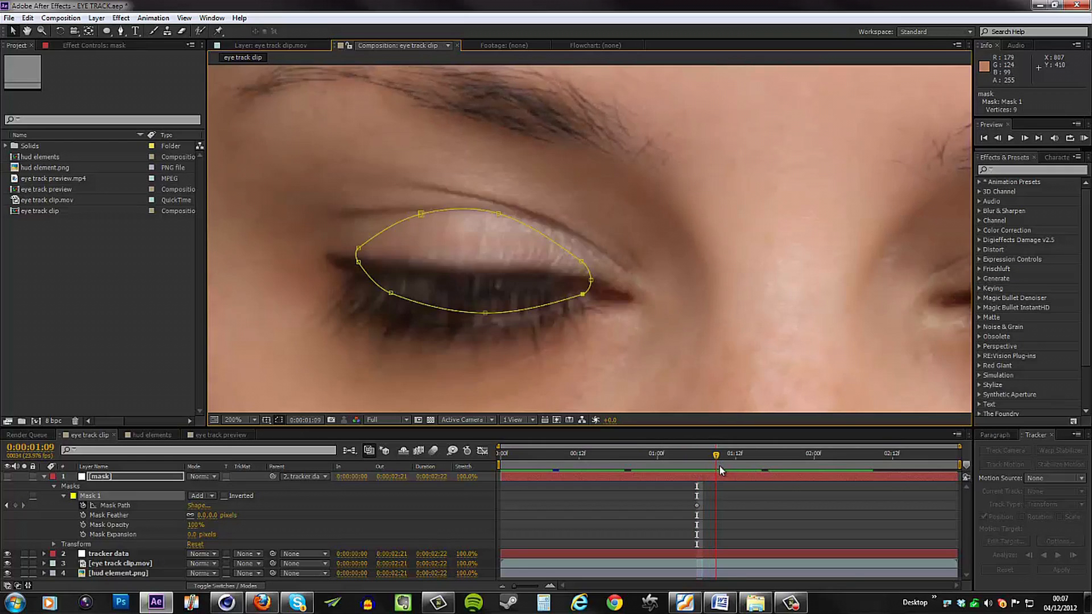
{"action": "left_click_drag", "start_coordinate": [420, 214], "coordinate": [421, 273]}
{"action": "left_click_drag", "start_coordinate": [498, 214], "coordinate": [502, 274]}
{"action": "left_click_drag", "start_coordinate": [581, 261], "coordinate": [581, 279]}
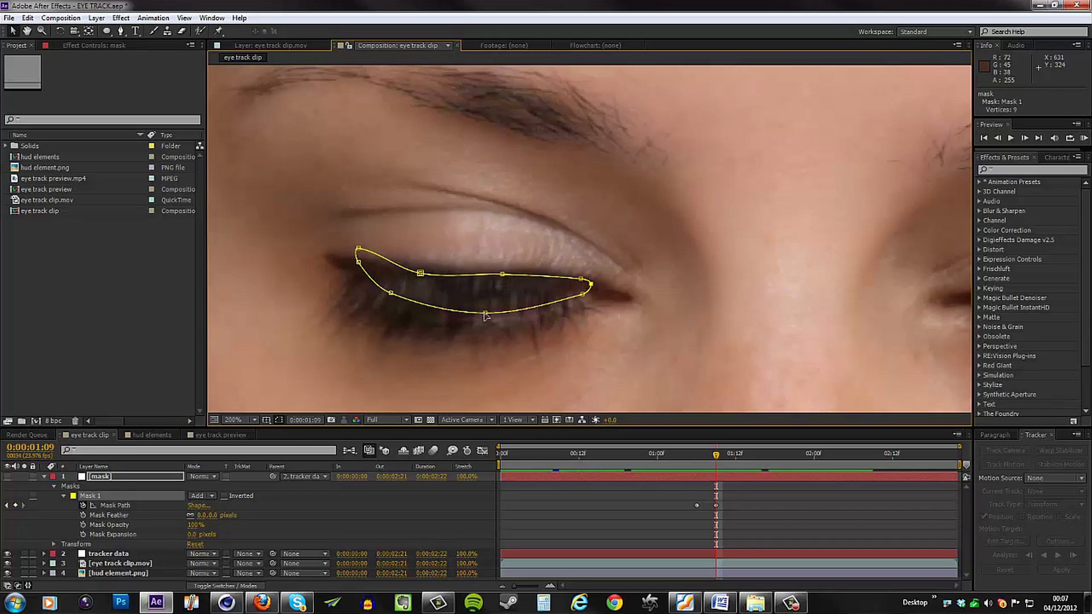
{"action": "left_click_drag", "start_coordinate": [485, 313], "coordinate": [485, 302]}
{"action": "left_click_drag", "start_coordinate": [392, 293], "coordinate": [391, 292]}
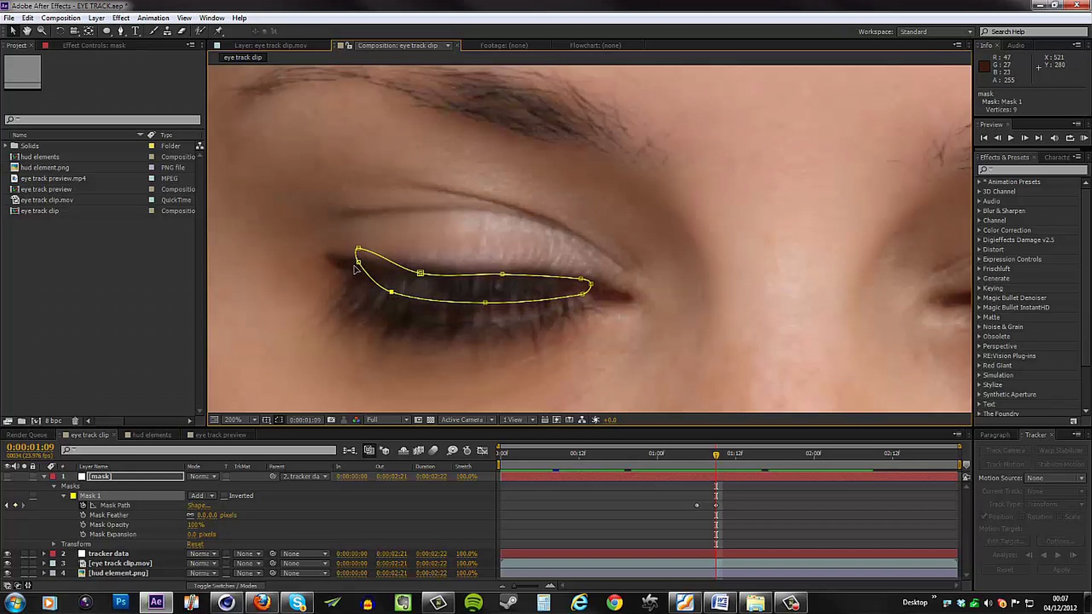
{"action": "left_click_drag", "start_coordinate": [357, 248], "coordinate": [355, 262]}
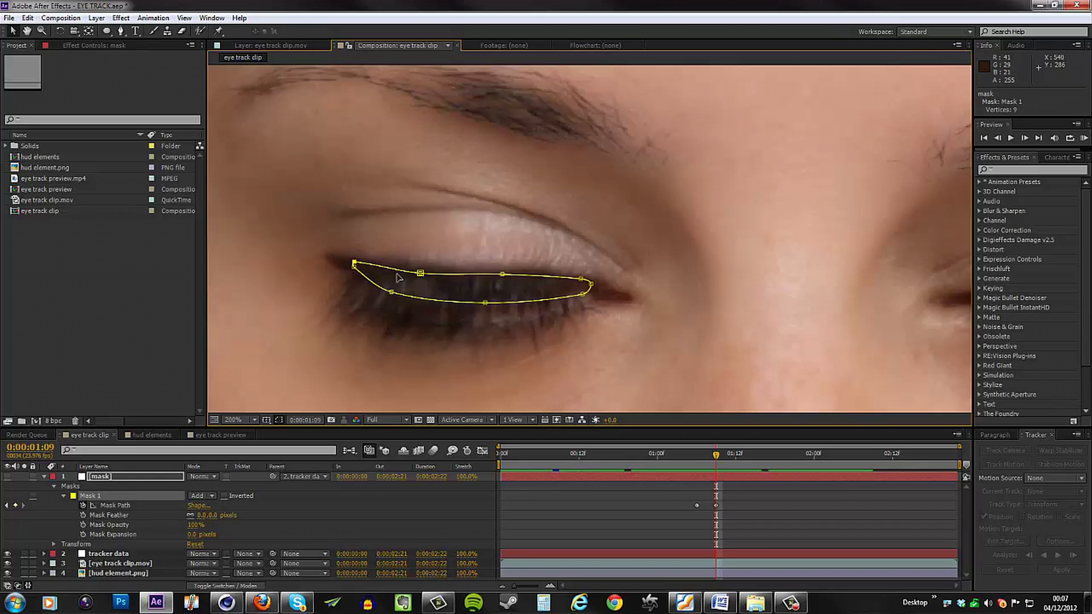
Reshape the mask at 0:00:01:07 so its upper, lower and outer-corner vertices fit the eye opening
{"action": "left_click_drag", "start_coordinate": [708, 459], "coordinate": [703, 462]}
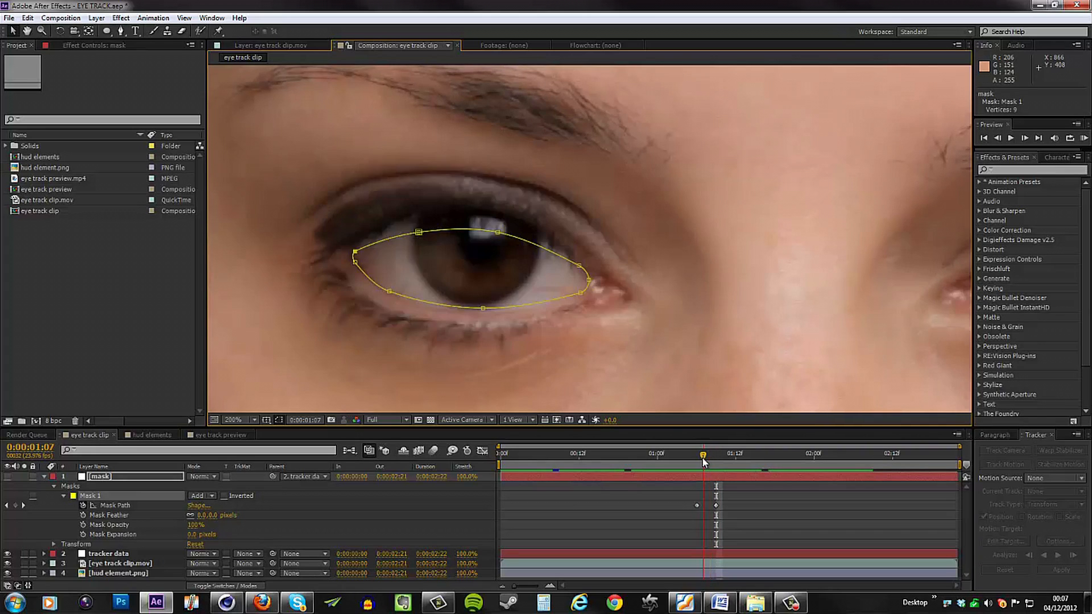
{"action": "left_click_drag", "start_coordinate": [418, 231], "coordinate": [419, 219]}
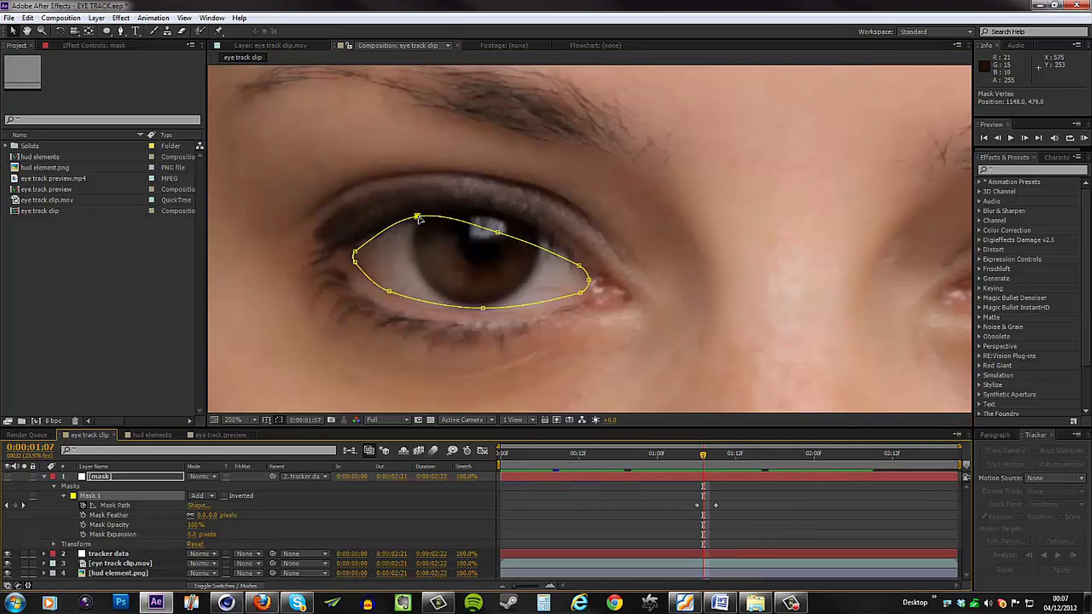
{"action": "left_click_drag", "start_coordinate": [498, 233], "coordinate": [507, 221]}
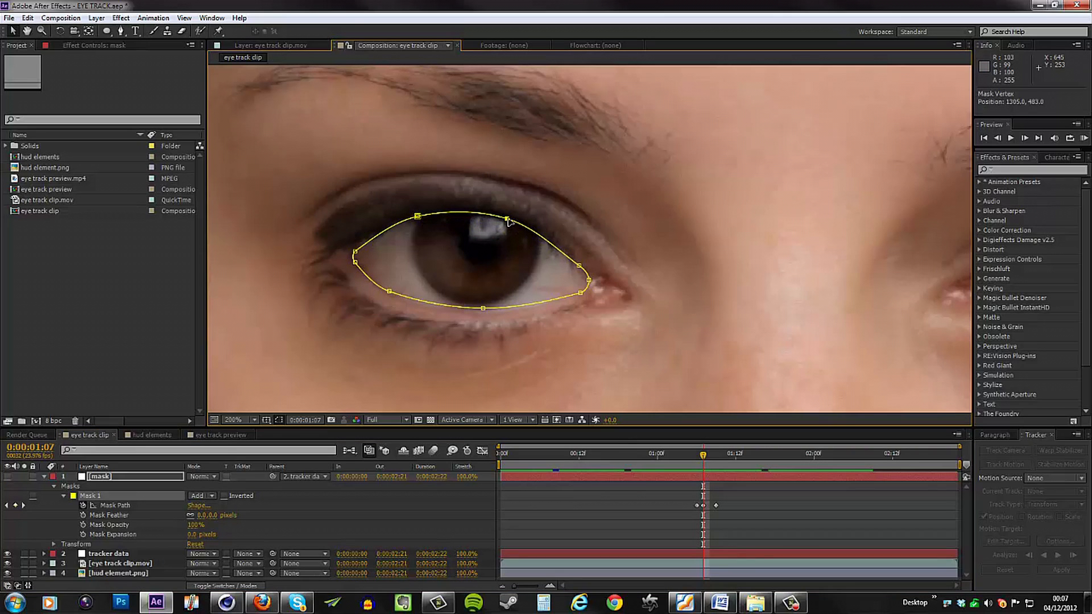
{"action": "left_click", "coordinate": [579, 265]}
{"action": "left_click_drag", "start_coordinate": [483, 308], "coordinate": [482, 312]}
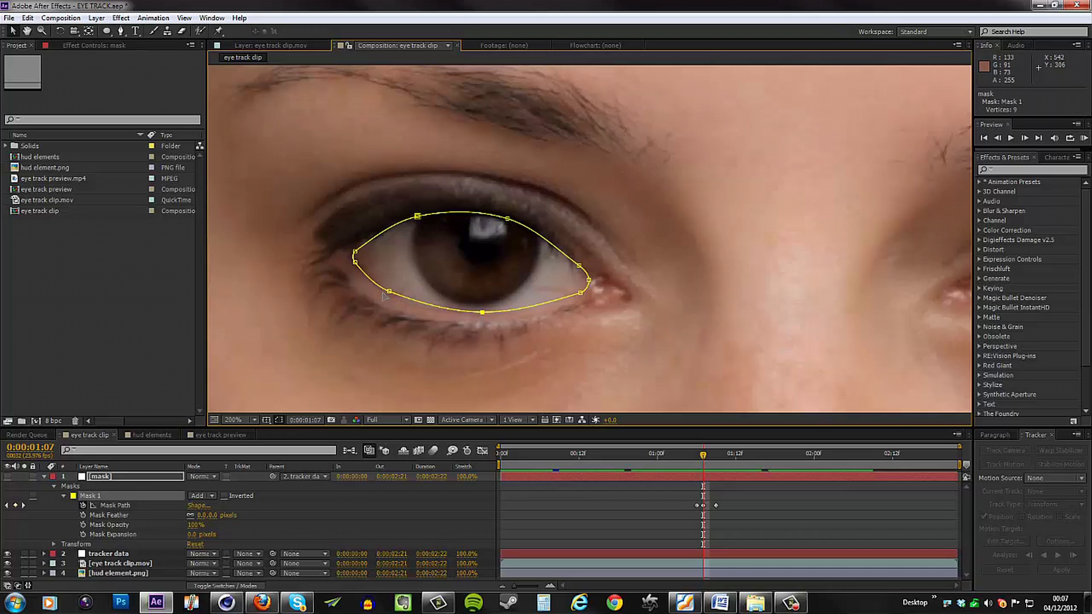
{"action": "left_click_drag", "start_coordinate": [390, 292], "coordinate": [389, 295]}
{"action": "left_click_drag", "start_coordinate": [356, 252], "coordinate": [357, 245]}
{"action": "left_click_drag", "start_coordinate": [580, 293], "coordinate": [580, 294]}
{"action": "left_click", "coordinate": [482, 312]}
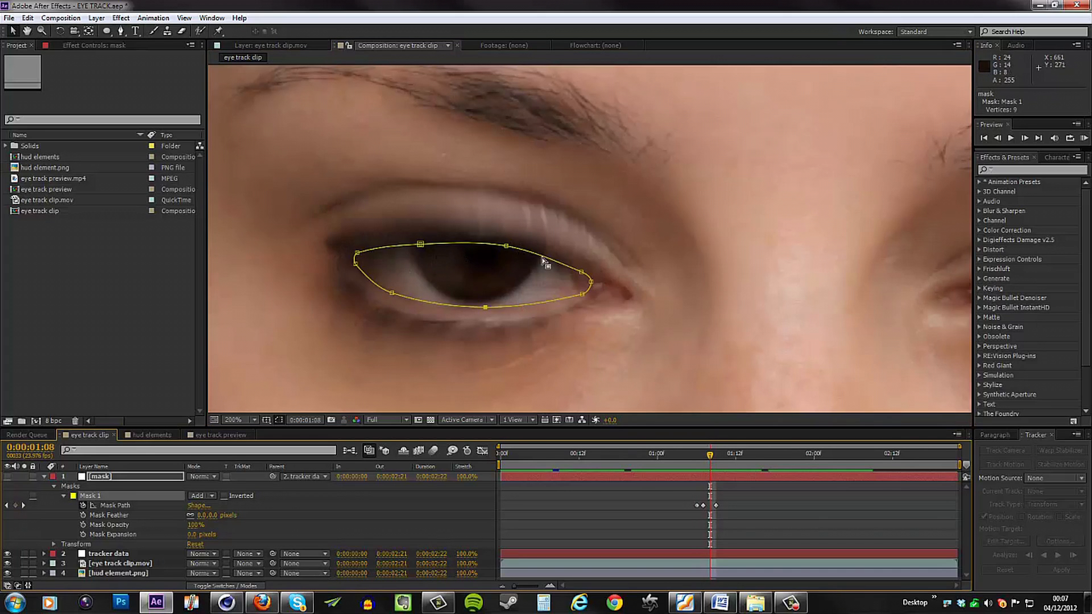
Adjust the mask's inner-corner, upper-lid and lower-lid vertices to fit the eye opening at 0:00:01:08
{"action": "left_click_drag", "start_coordinate": [590, 281], "coordinate": [577, 271]}
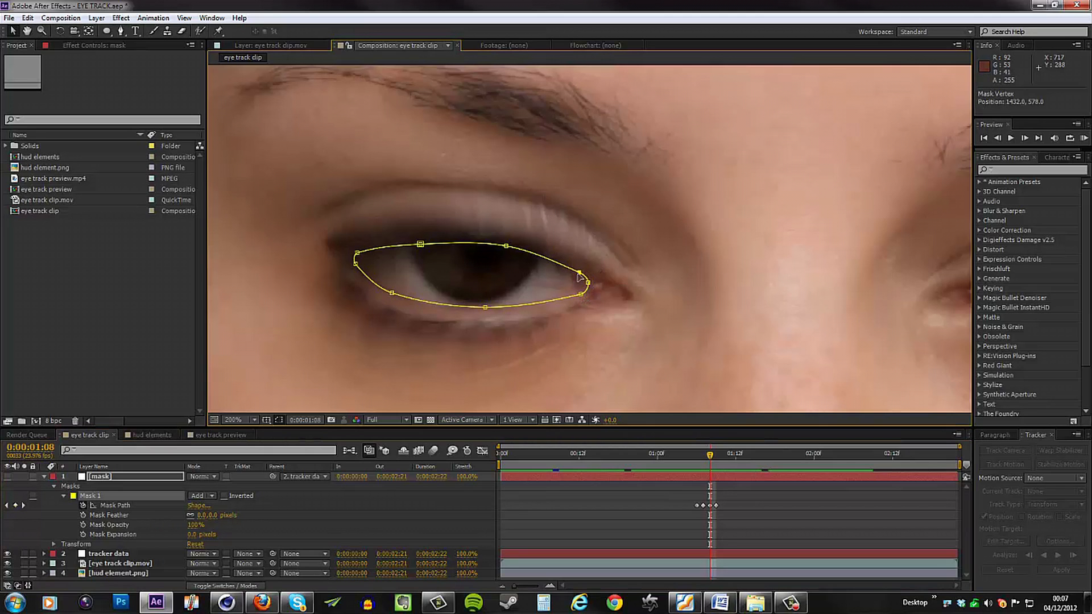
{"action": "left_click_drag", "start_coordinate": [421, 247], "coordinate": [359, 254]}
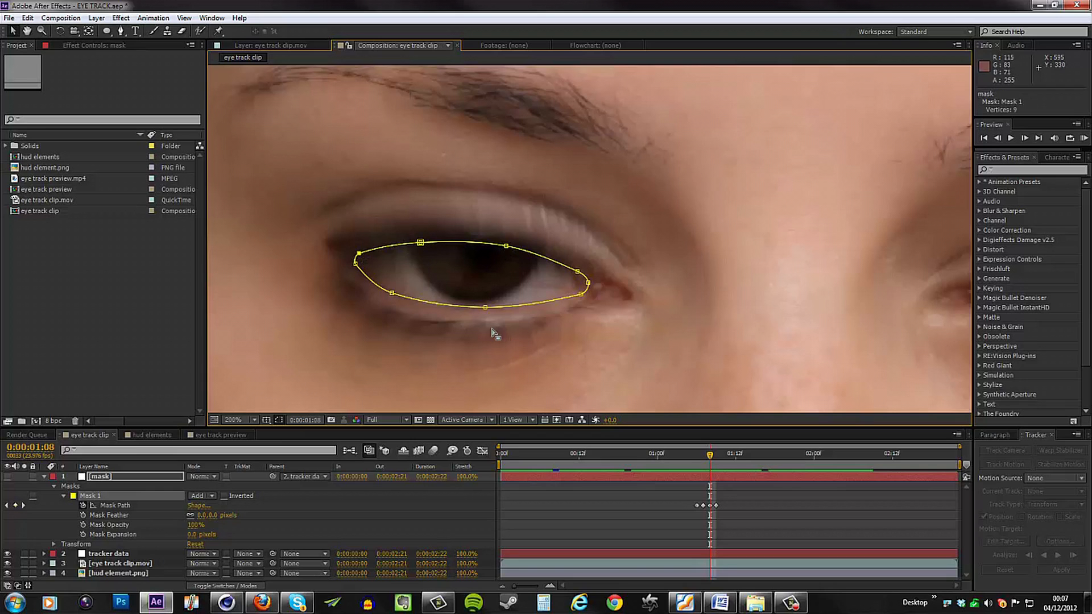
{"action": "left_click_drag", "start_coordinate": [485, 307], "coordinate": [485, 309]}
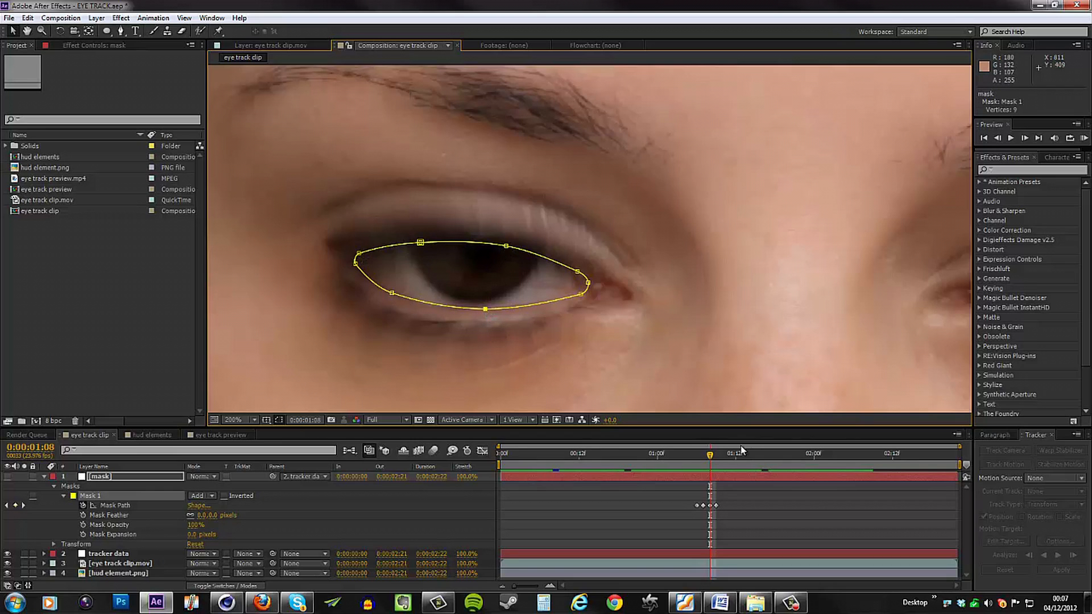
Lower the mask's upper-edge vertices at 0:00:01:09 so the sliver curves along the lashes of the closed eye
{"action": "key", "text": "Page_Down"}
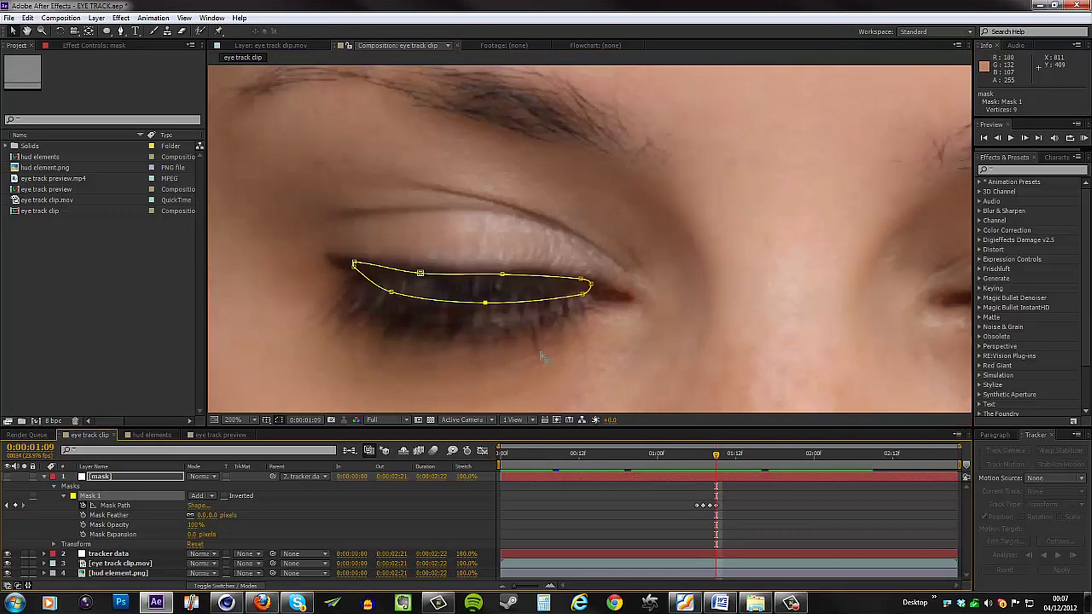
{"action": "left_click_drag", "start_coordinate": [501, 274], "coordinate": [501, 280]}
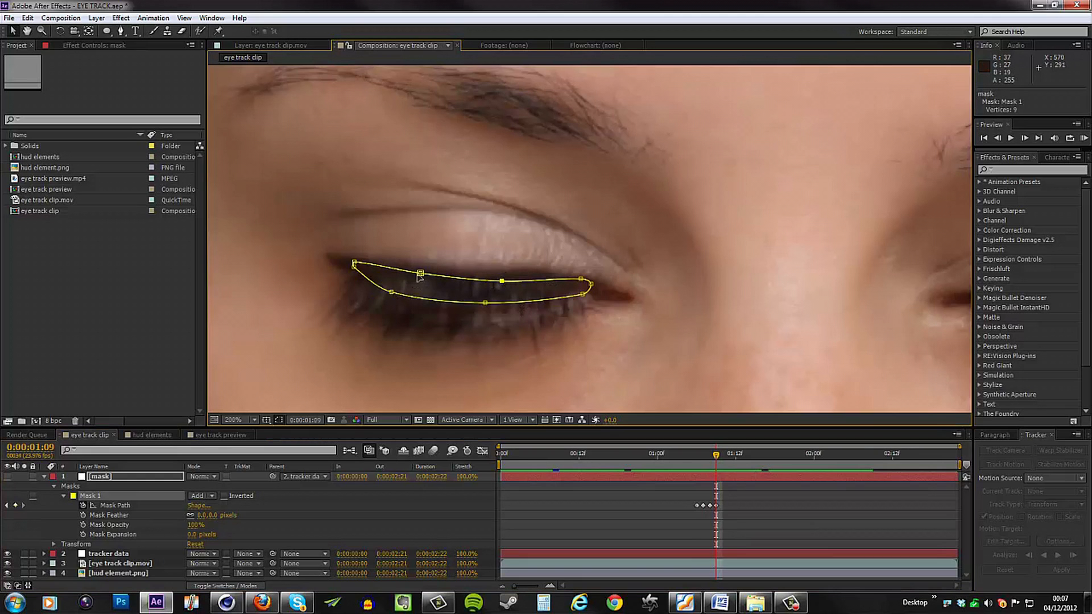
{"action": "left_click_drag", "start_coordinate": [419, 273], "coordinate": [391, 291]}
{"action": "left_click_drag", "start_coordinate": [487, 303], "coordinate": [502, 286]}
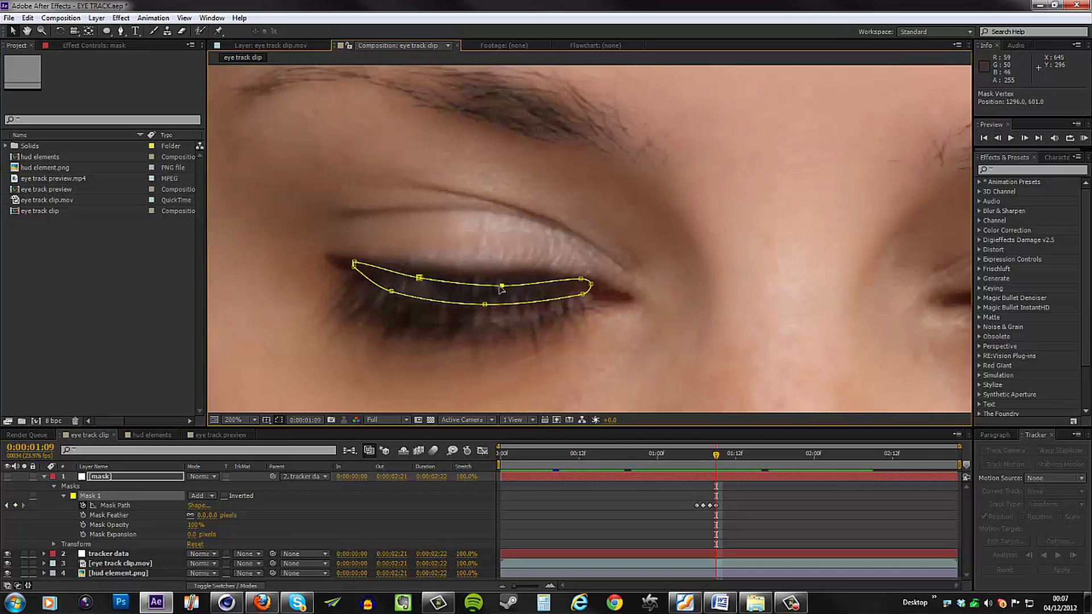
{"action": "left_click_drag", "start_coordinate": [419, 278], "coordinate": [418, 279]}
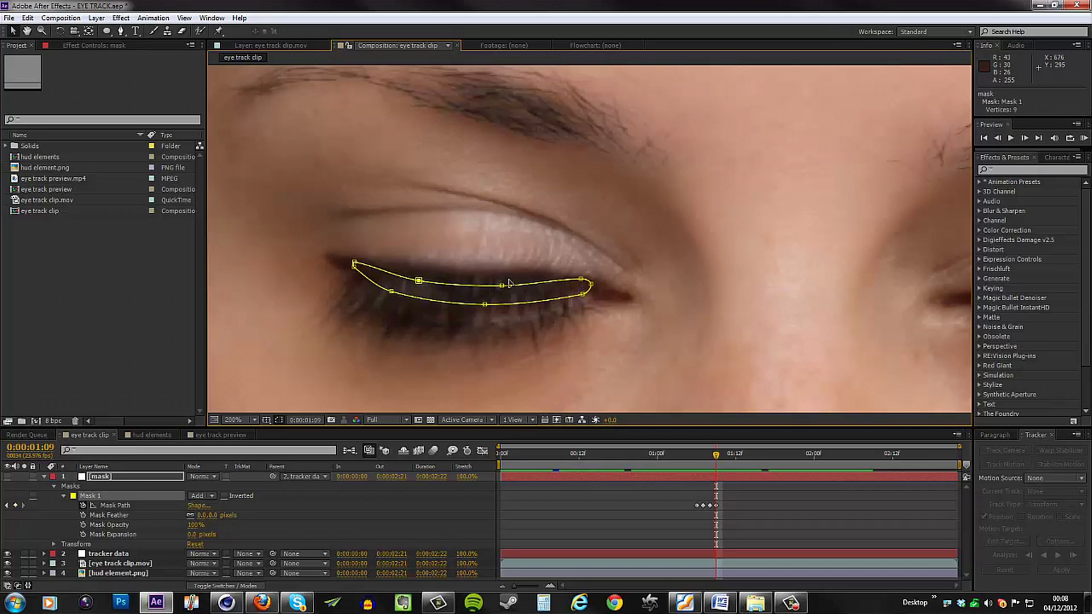
{"action": "left_click_drag", "start_coordinate": [502, 285], "coordinate": [502, 288]}
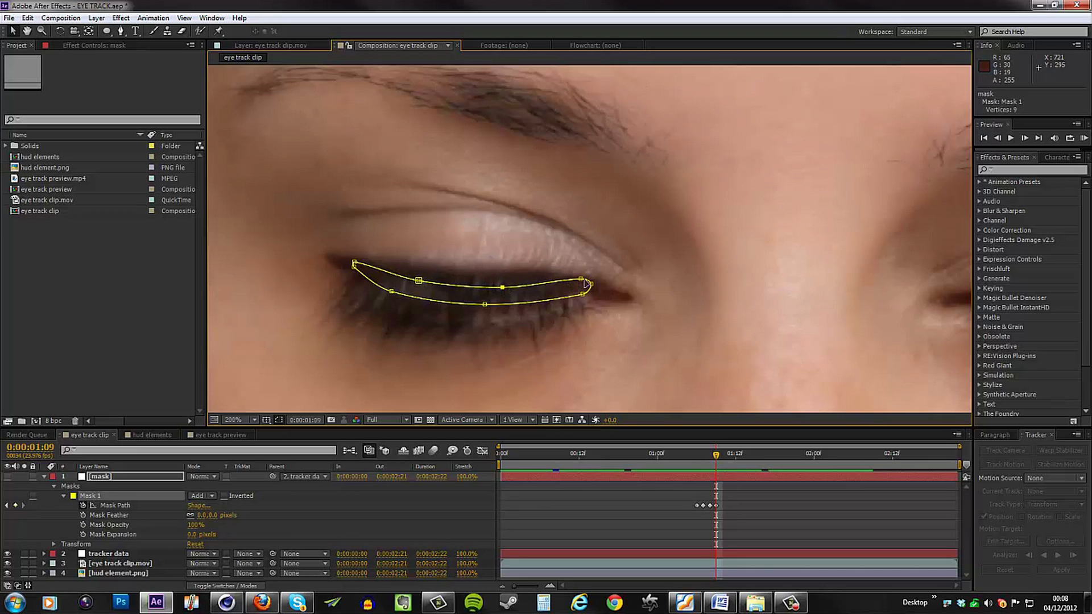
{"action": "left_click_drag", "start_coordinate": [582, 279], "coordinate": [580, 283]}
{"action": "left_click_drag", "start_coordinate": [503, 287], "coordinate": [502, 289]}
{"action": "left_click_drag", "start_coordinate": [419, 282], "coordinate": [419, 287]}
Reshape the mask at 0:00:01:21 so its upper, lower and corner vertices follow the fully reopened eye
{"action": "left_click_drag", "start_coordinate": [717, 457], "coordinate": [795, 465]}
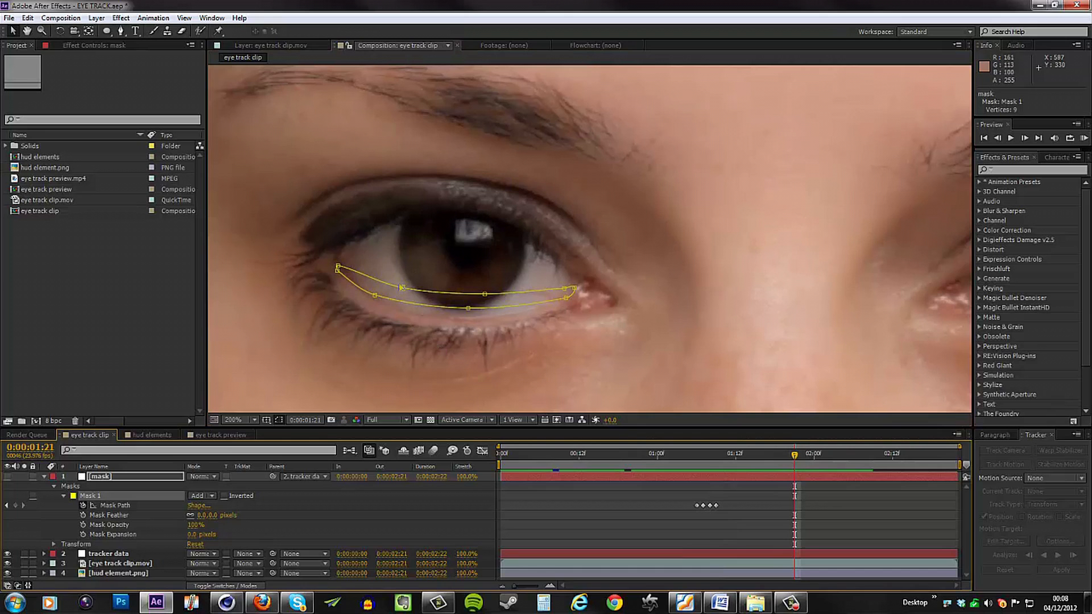
{"action": "left_click_drag", "start_coordinate": [402, 288], "coordinate": [402, 221]}
{"action": "left_click_drag", "start_coordinate": [484, 293], "coordinate": [486, 219]}
{"action": "left_click_drag", "start_coordinate": [564, 289], "coordinate": [565, 266]}
{"action": "left_click_drag", "start_coordinate": [468, 309], "coordinate": [466, 319]}
{"action": "left_click_drag", "start_coordinate": [379, 298], "coordinate": [378, 303]}
{"action": "left_click_drag", "start_coordinate": [338, 265], "coordinate": [375, 297]}
Refit the mask's upper-lid, lower-lid and corner vertices to the eye opening at 0:00:01:15
{"action": "left_click_drag", "start_coordinate": [795, 453], "coordinate": [755, 454]}
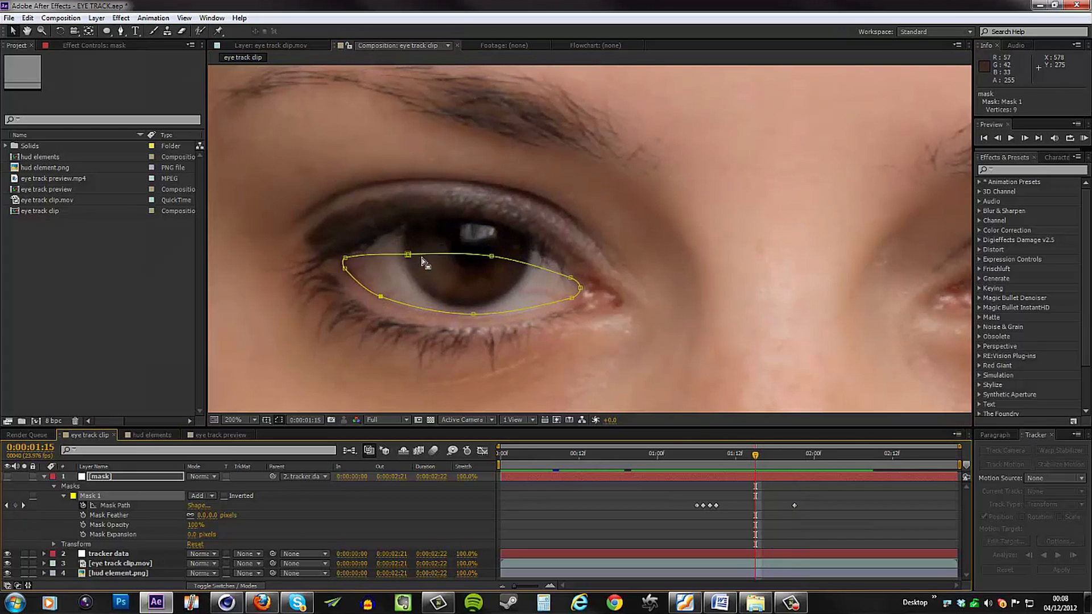
{"action": "left_click_drag", "start_coordinate": [408, 255], "coordinate": [406, 230]}
{"action": "left_click_drag", "start_coordinate": [491, 256], "coordinate": [498, 228]}
{"action": "left_click_drag", "start_coordinate": [571, 278], "coordinate": [572, 300]}
{"action": "left_click_drag", "start_coordinate": [473, 315], "coordinate": [473, 319]}
{"action": "left_click_drag", "start_coordinate": [380, 296], "coordinate": [383, 302]}
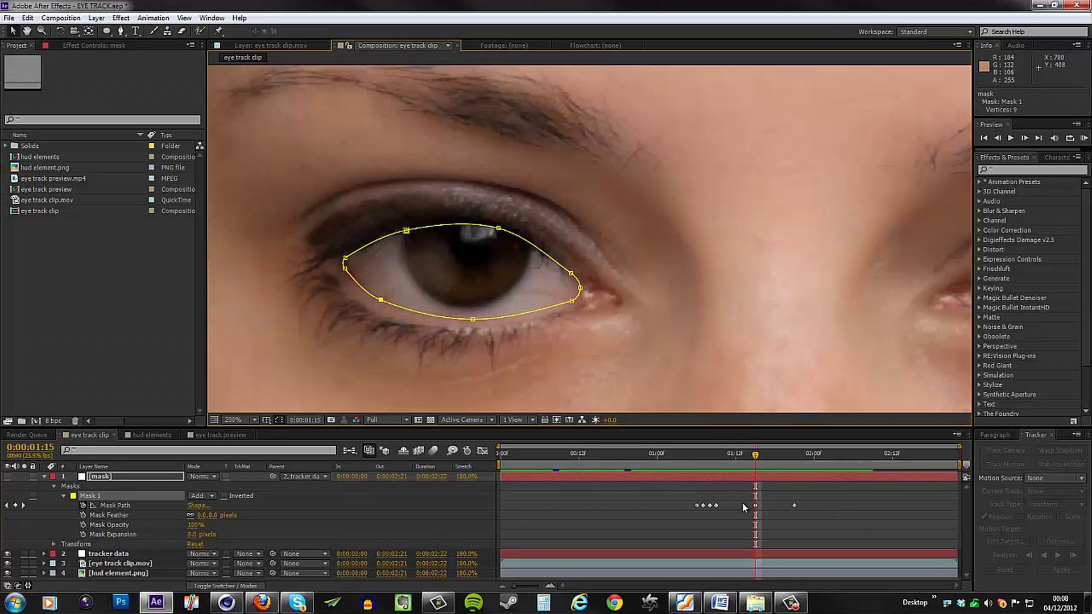
{"action": "left_click_drag", "start_coordinate": [345, 259], "coordinate": [345, 265]}
{"action": "left_click_drag", "start_coordinate": [381, 300], "coordinate": [381, 298]}
{"action": "left_click_drag", "start_coordinate": [406, 231], "coordinate": [406, 228]}
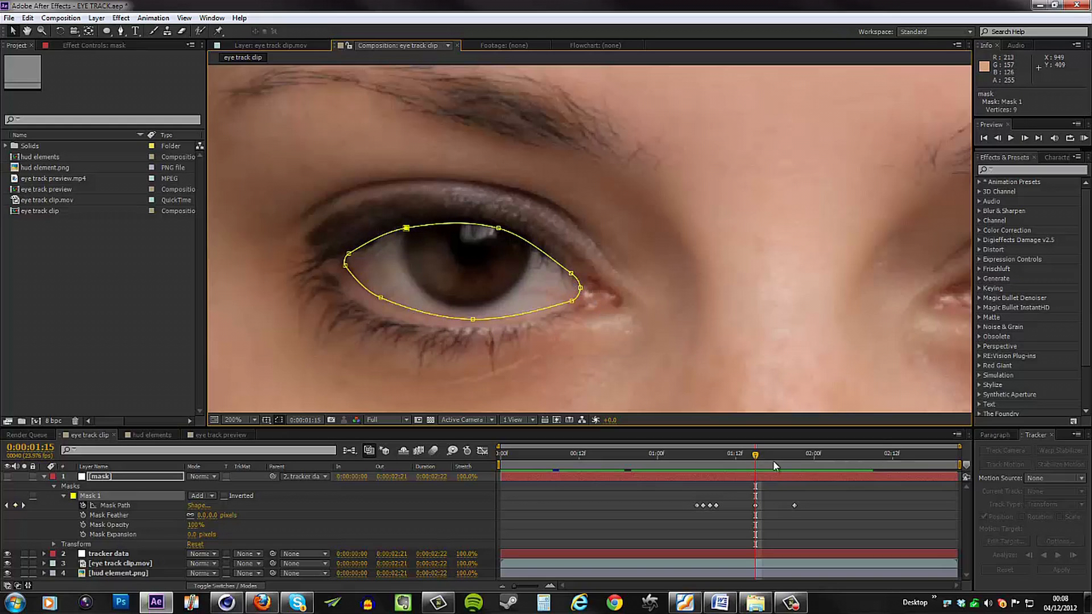
Reshape the mask at 0:00:01:12, raising the upper-lid vertices and pulling the outer corner in to match the opening eye
{"action": "left_click_drag", "start_coordinate": [757, 461], "coordinate": [735, 463]}
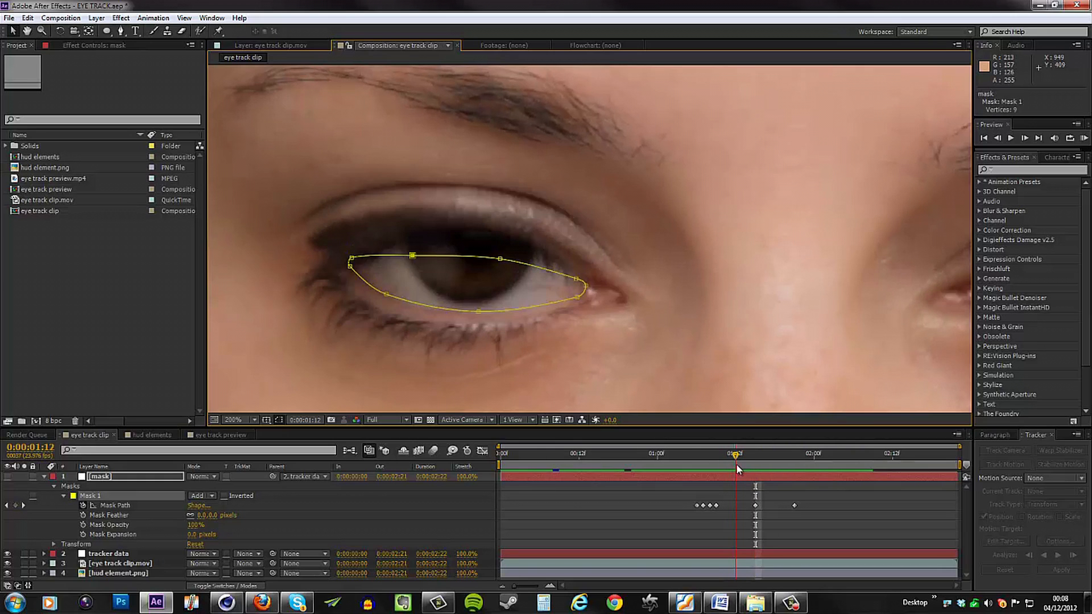
{"action": "left_click_drag", "start_coordinate": [413, 257], "coordinate": [416, 239]}
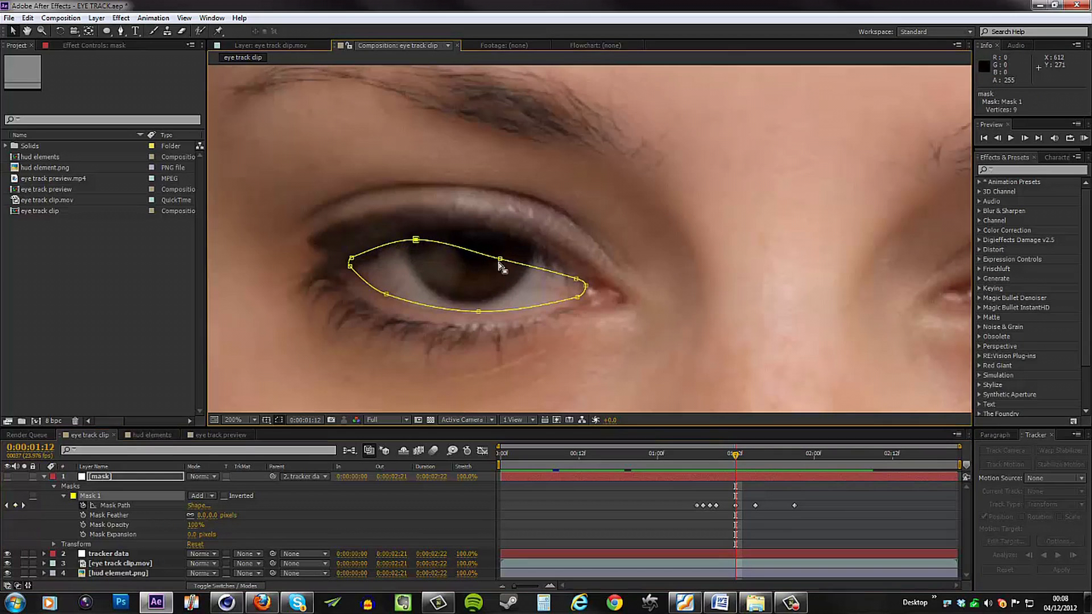
{"action": "left_click_drag", "start_coordinate": [500, 261], "coordinate": [505, 237]}
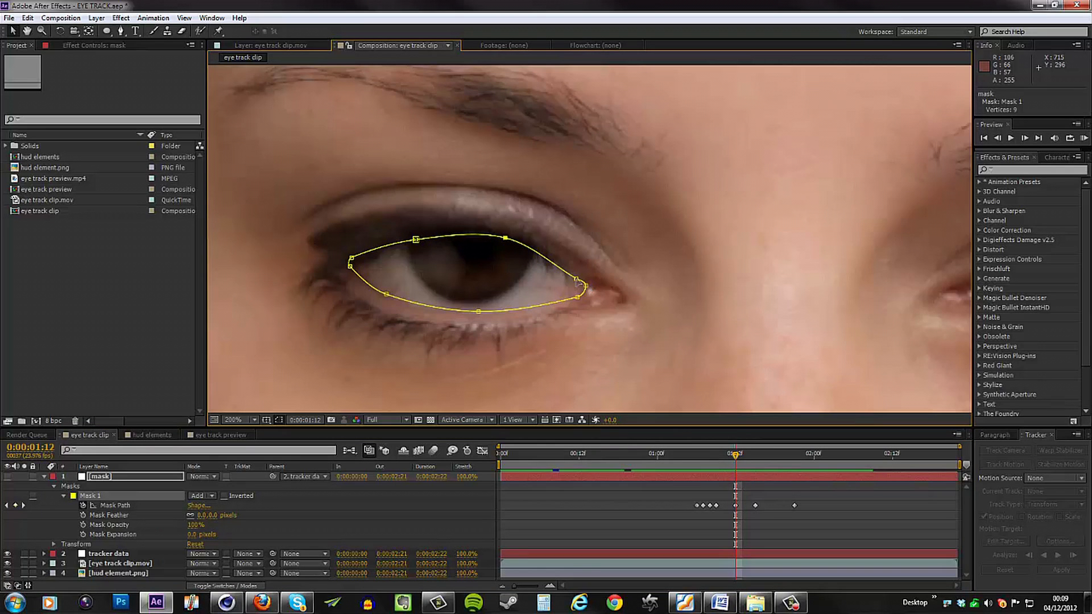
{"action": "left_click", "coordinate": [576, 276]}
{"action": "left_click_drag", "start_coordinate": [478, 312], "coordinate": [478, 315]}
{"action": "left_click", "coordinate": [386, 295]}
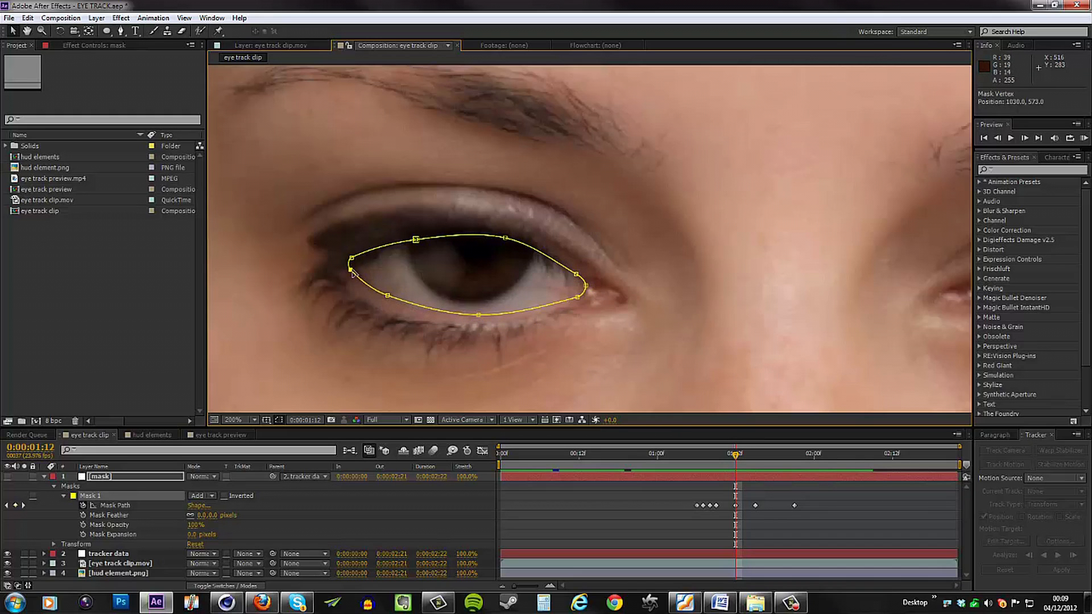
{"action": "left_click_drag", "start_coordinate": [351, 257], "coordinate": [356, 262]}
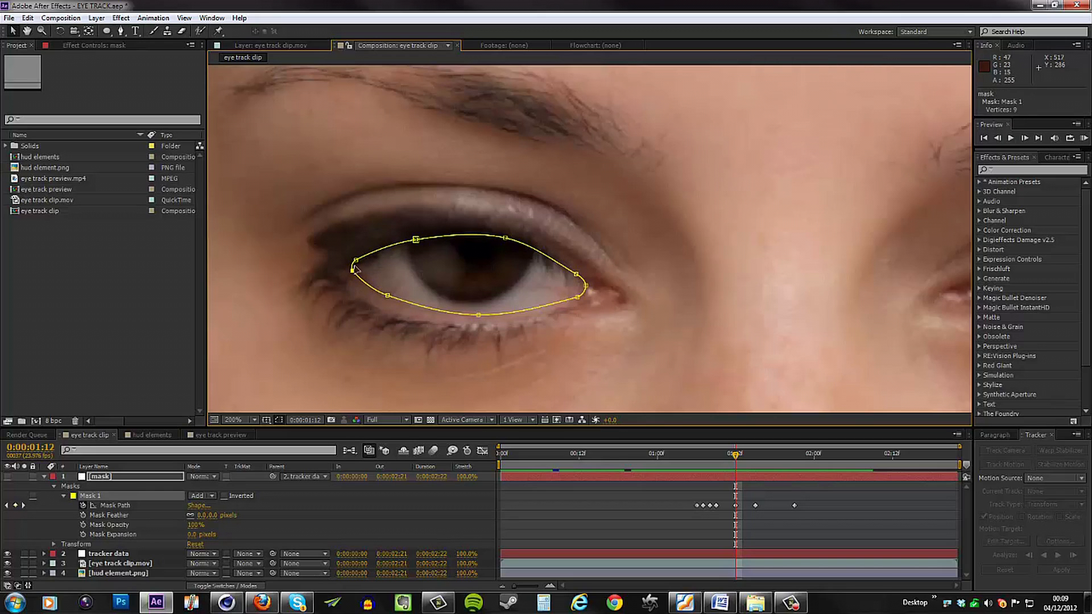
{"action": "left_click_drag", "start_coordinate": [356, 260], "coordinate": [358, 266]}
{"action": "left_click_drag", "start_coordinate": [353, 271], "coordinate": [355, 276]}
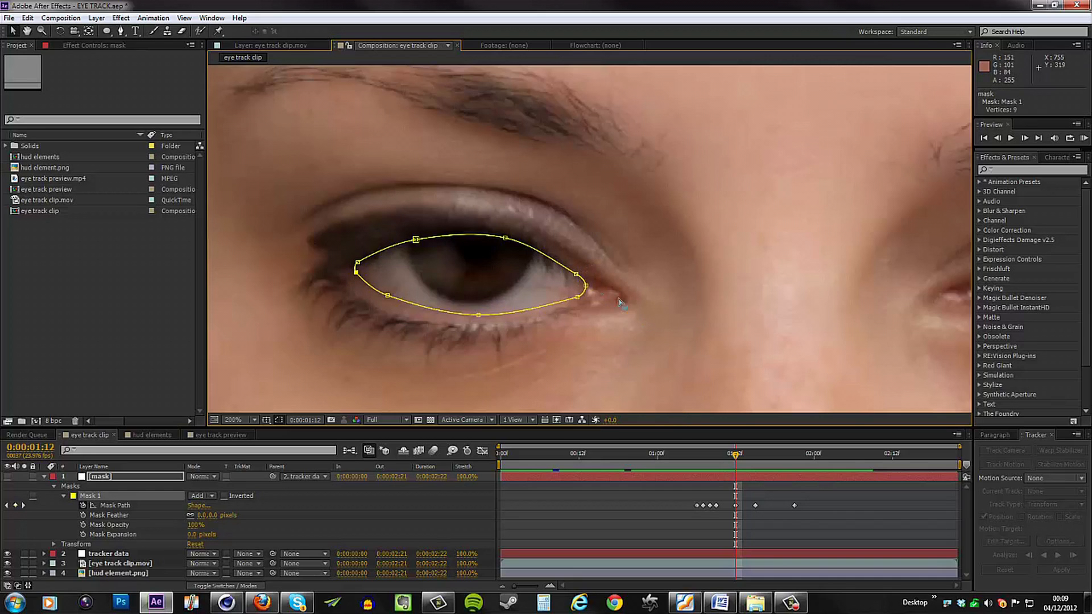
{"action": "left_click", "coordinate": [478, 315]}
Adjust the mask's upper-lid vertex at 0:00:01:18 and refit its upper, lower and outer-corner vertices at 0:00:01:10
{"action": "left_click_drag", "start_coordinate": [737, 454], "coordinate": [776, 508]}
{"action": "mouse_move", "coordinate": [406, 224]}
{"action": "left_mouse_down"}
{"action": "mouse_move", "coordinate": [470, 219]}
{"action": "mouse_move", "coordinate": [405, 222]}
{"action": "left_mouse_up"}
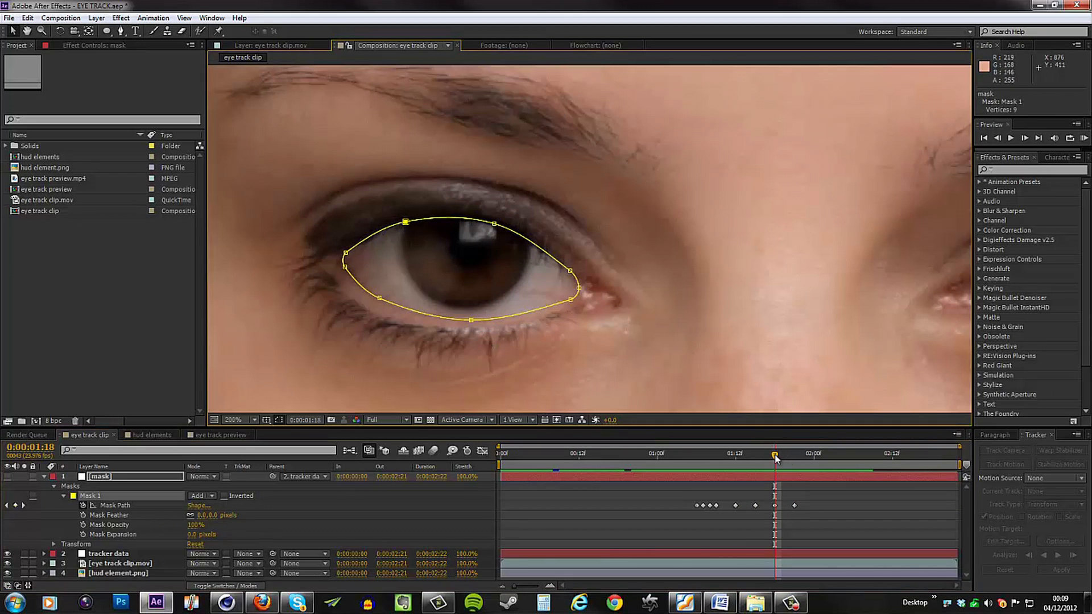
{"action": "left_click", "coordinate": [742, 456]}
{"action": "left_click_drag", "start_coordinate": [748, 461], "coordinate": [725, 466]}
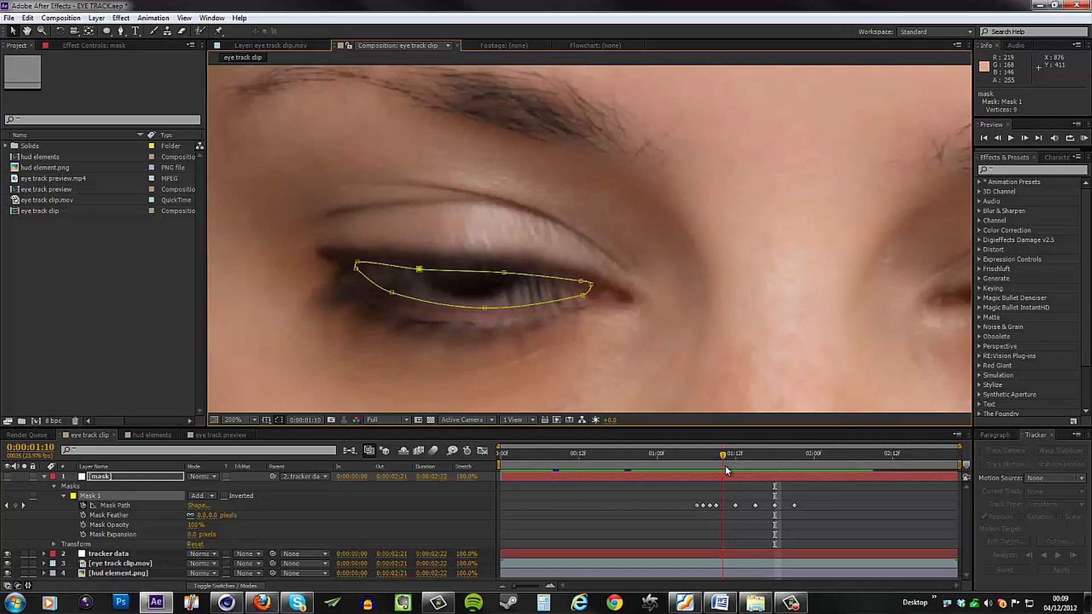
{"action": "left_click_drag", "start_coordinate": [504, 273], "coordinate": [504, 279]}
{"action": "left_click_drag", "start_coordinate": [391, 292], "coordinate": [392, 296]}
{"action": "left_click_drag", "start_coordinate": [483, 308], "coordinate": [475, 311]}
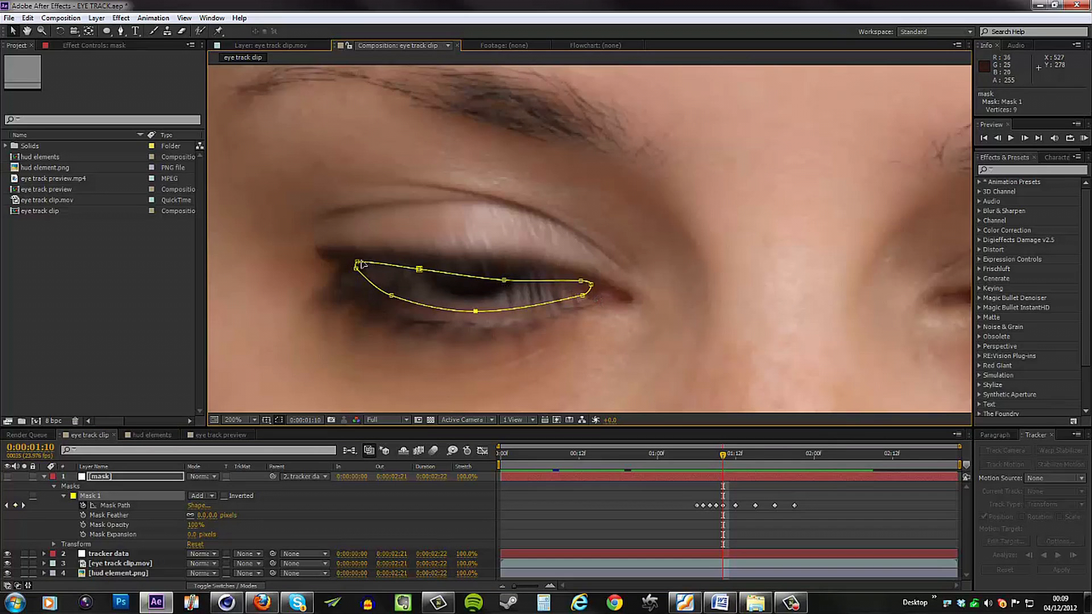
{"action": "left_click_drag", "start_coordinate": [357, 263], "coordinate": [363, 262]}
Make the mask solid visible again, collapse its properties and RAM-preview the animated mask through the blink
{"action": "left_click_drag", "start_coordinate": [720, 452], "coordinate": [768, 470]}
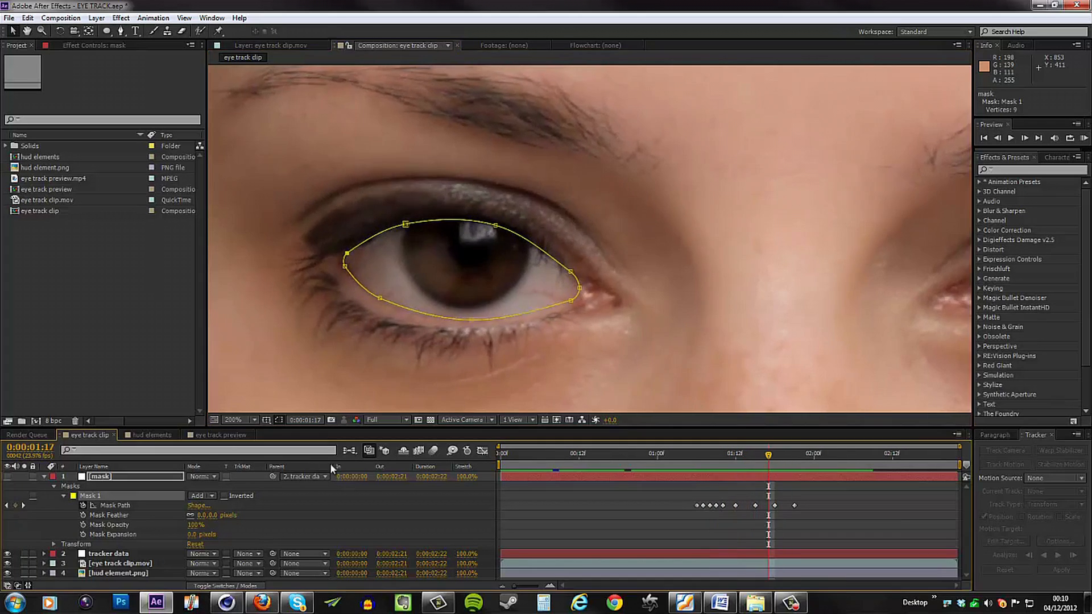
{"action": "left_click", "coordinate": [43, 477]}
{"action": "left_click", "coordinate": [8, 476]}
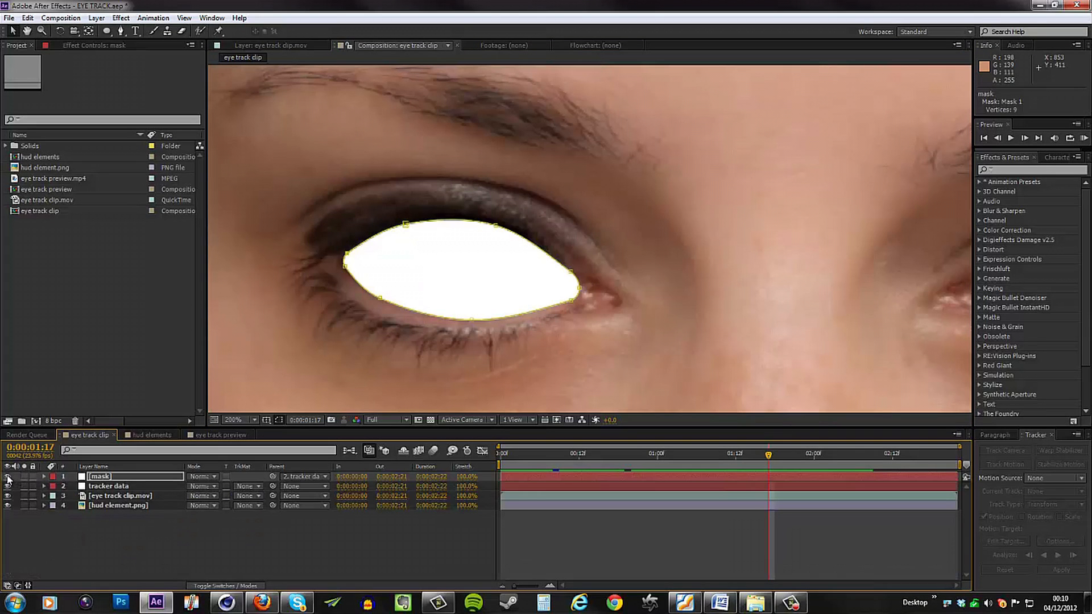
{"action": "left_click", "coordinate": [213, 573]}
{"action": "key", "text": "comma"}
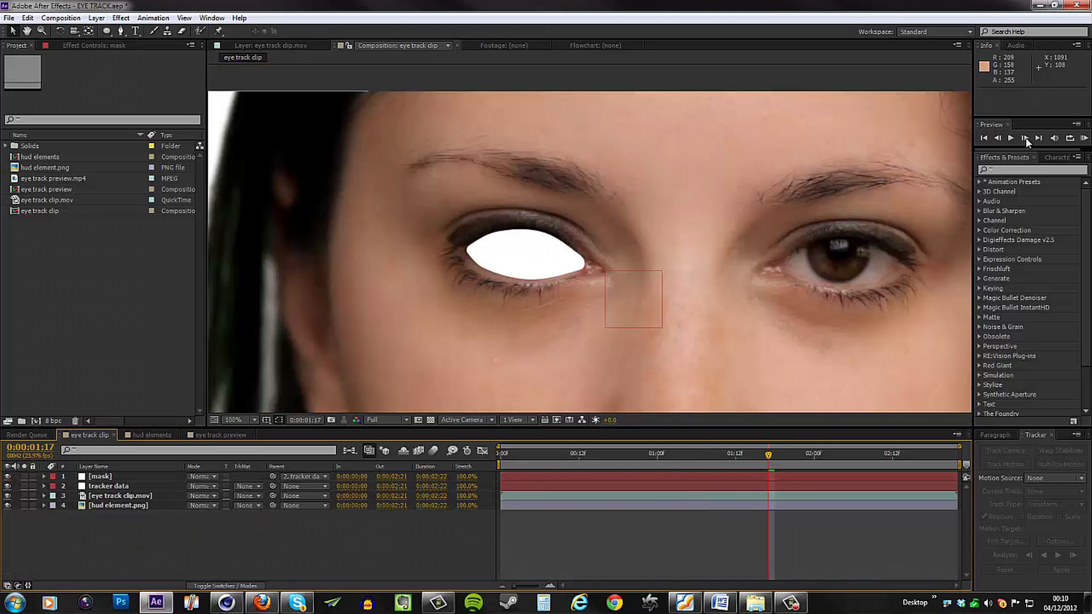
{"action": "left_click", "coordinate": [1084, 138]}
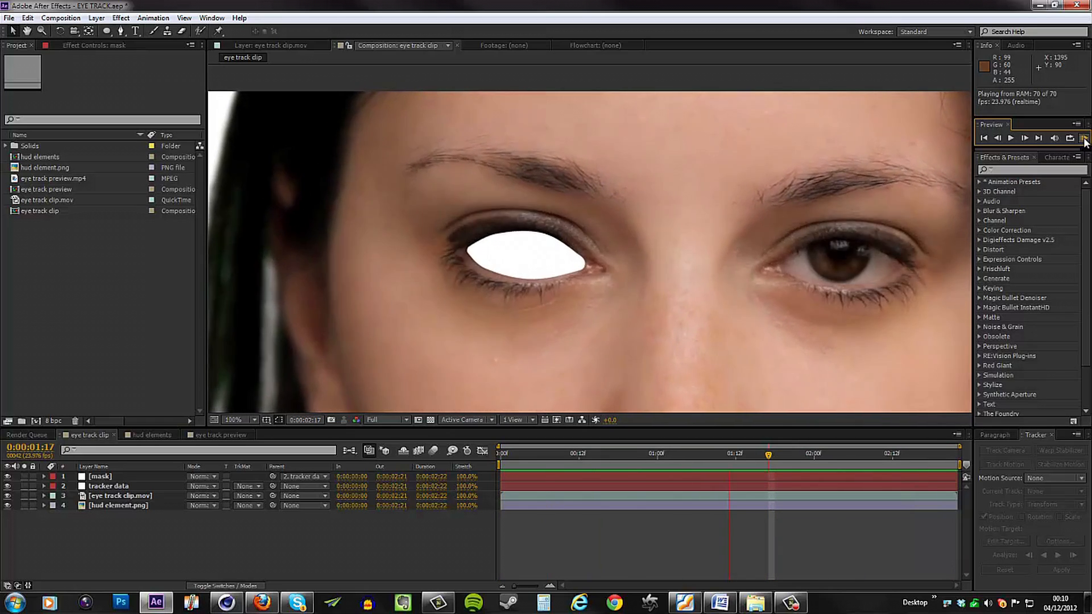
{"action": "left_click", "coordinate": [1084, 139]}
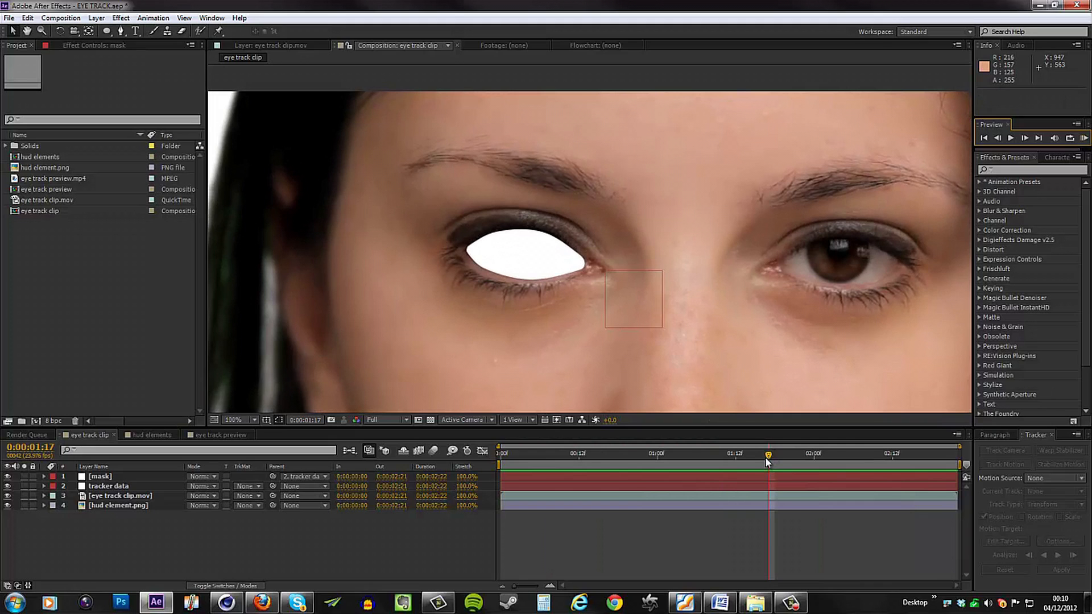
Add the hud elements composition directly beneath the mask layer and set its track matte to Luma Matte "[mask]"
{"action": "left_click", "coordinate": [135, 539]}
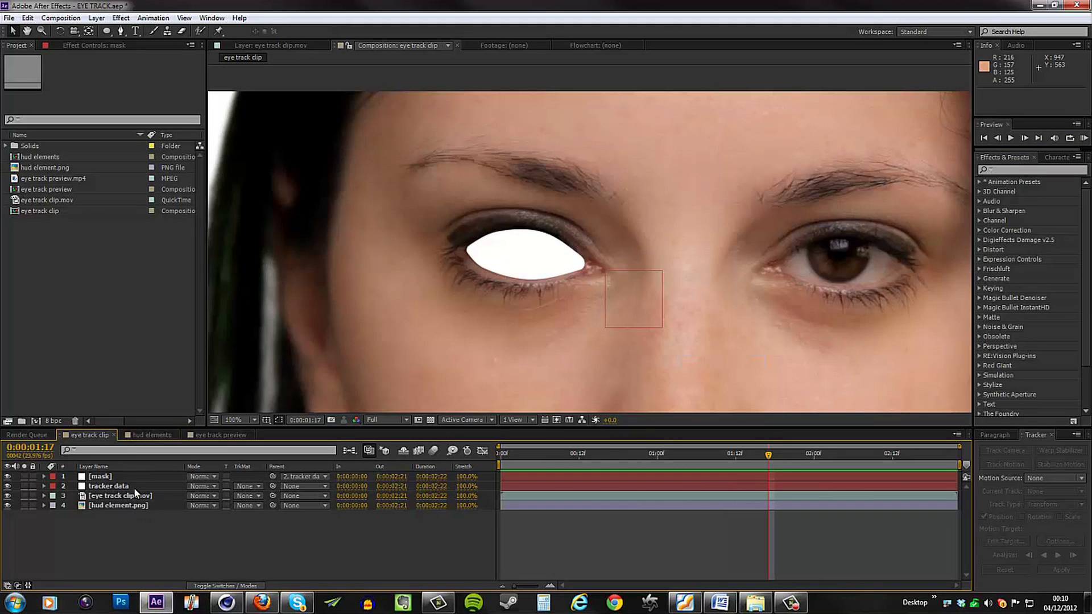
{"action": "left_click_drag", "start_coordinate": [34, 157], "coordinate": [125, 480]}
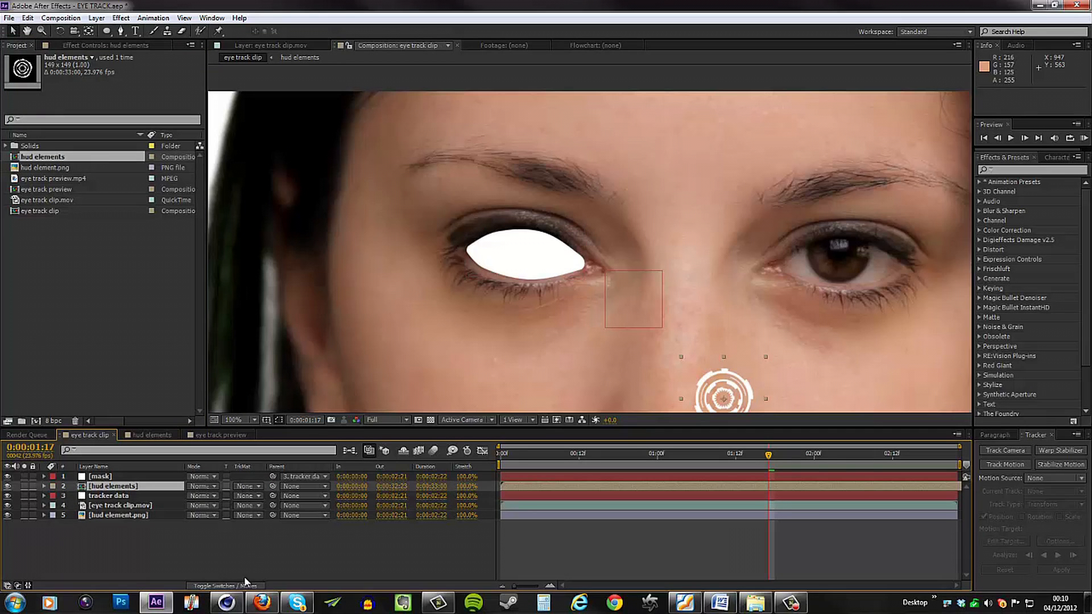
{"action": "left_click", "coordinate": [250, 487]}
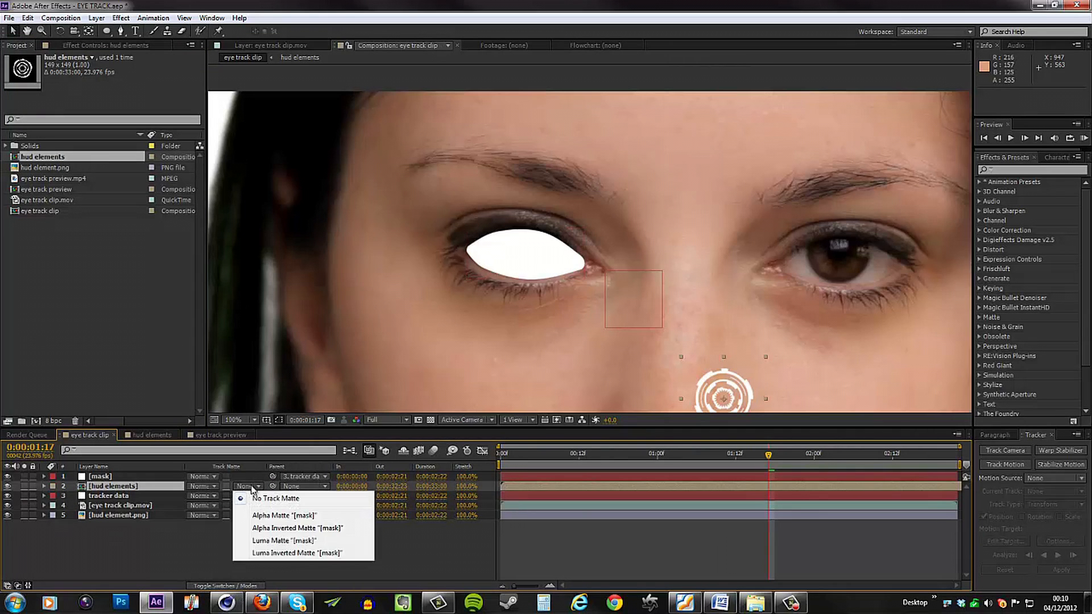
{"action": "left_click", "coordinate": [273, 541]}
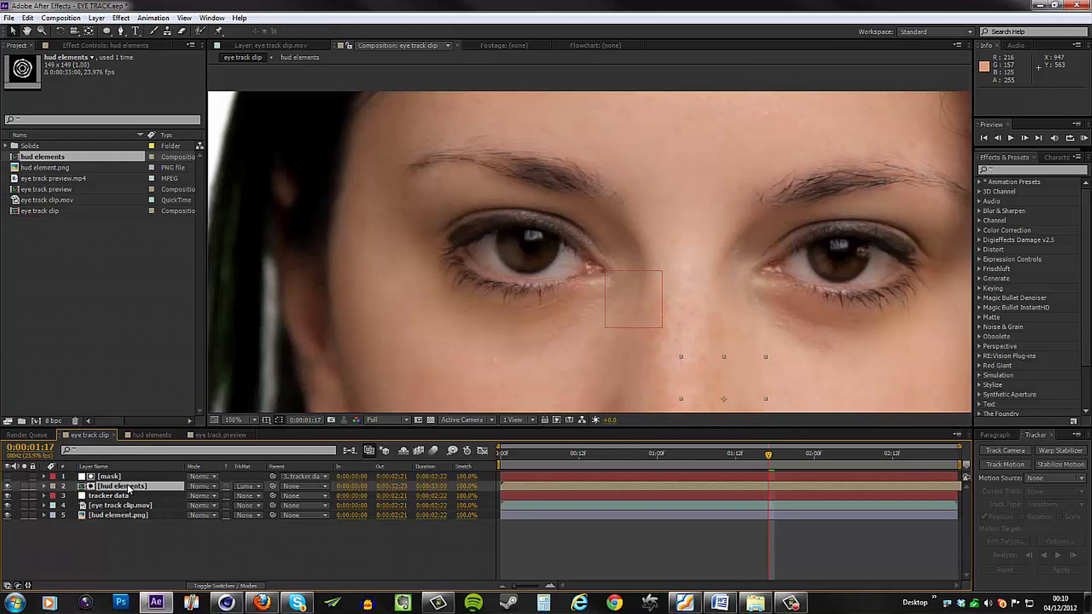
Move the hud elements layer from the frame's centre onto the masked eye and centre it over the pupil
{"action": "key", "text": "comma"}
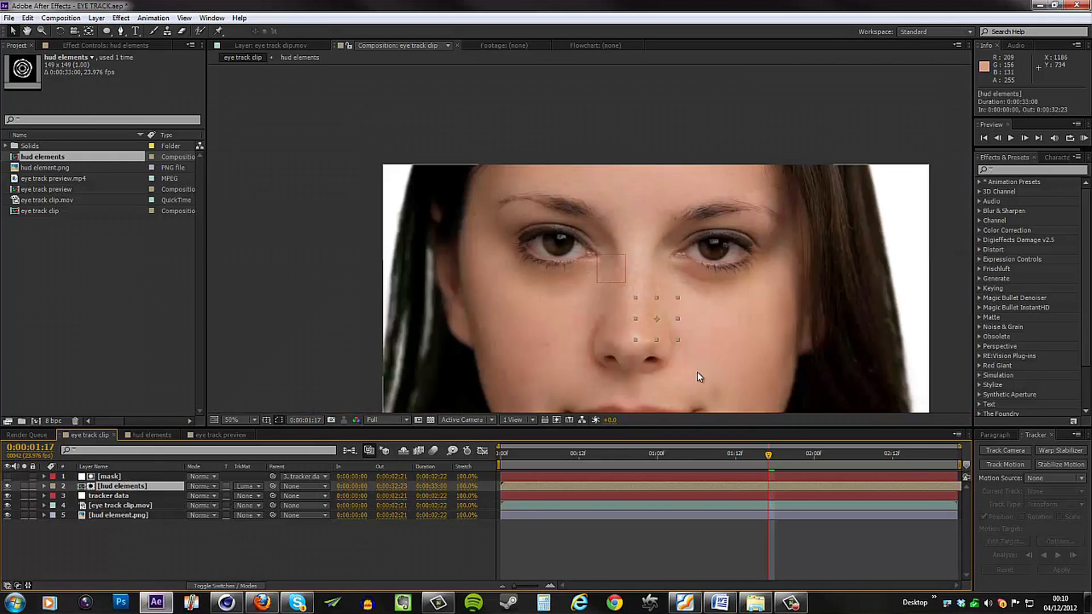
{"action": "left_click_drag", "start_coordinate": [664, 327], "coordinate": [566, 252]}
{"action": "key", "text": "period"}
{"action": "key", "text": "period"}
{"action": "left_click_drag", "start_coordinate": [497, 278], "coordinate": [486, 281]}
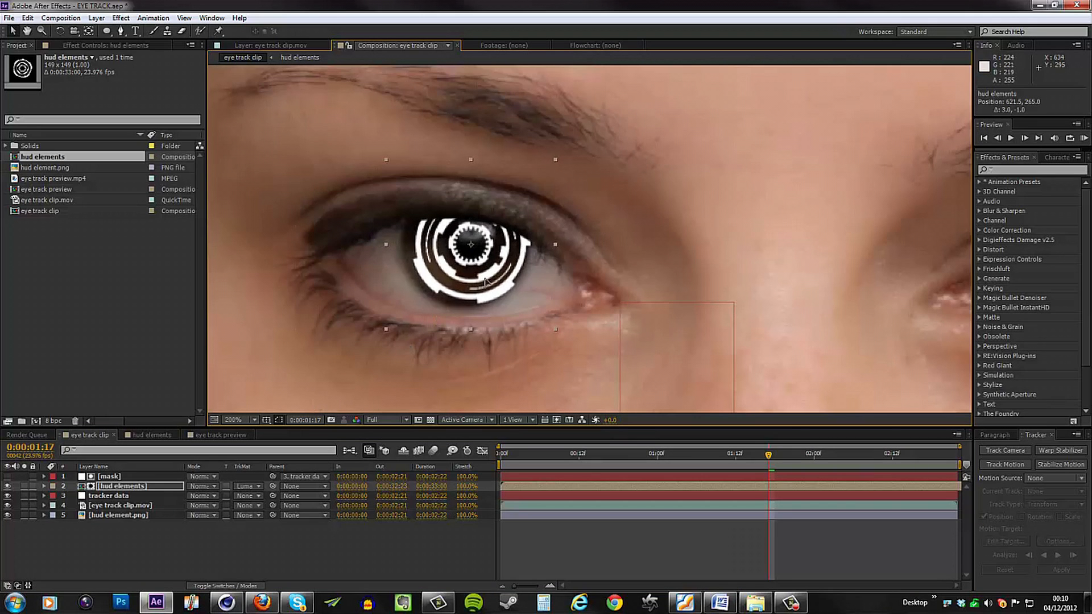
Set the hud elements layer's Scale to 150%
{"action": "key", "text": "s"}
{"action": "left_click_drag", "start_coordinate": [227, 496], "coordinate": [254, 496]}
{"action": "left_click", "coordinate": [224, 496]}
{"action": "type", "text": "150"}
{"action": "key", "text": "Return"}
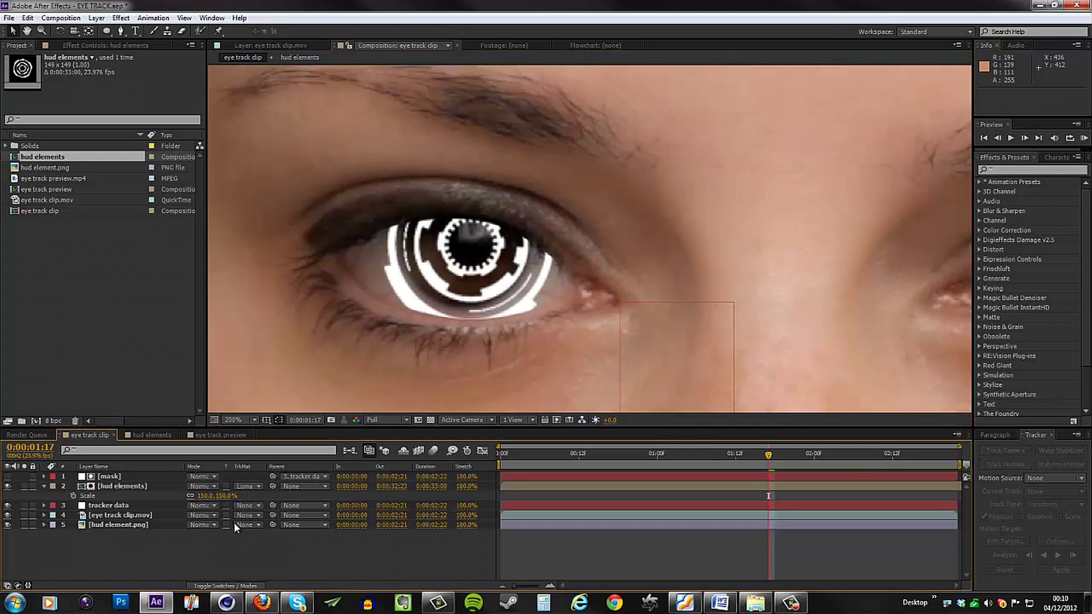
{"action": "scroll", "coordinate": [468, 279], "scroll_direction": "down", "scroll_amount": 2}
{"action": "scroll", "coordinate": [467, 278], "scroll_direction": "up", "scroll_amount": 2}
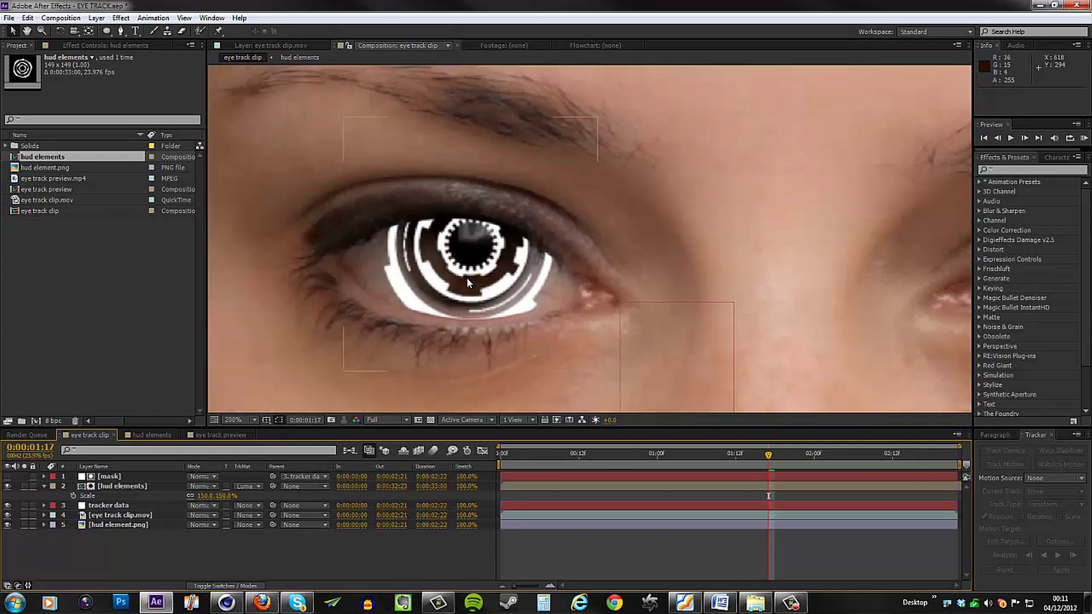
{"action": "scroll", "coordinate": [471, 272], "scroll_direction": "down", "scroll_amount": 2}
{"action": "scroll", "coordinate": [471, 269], "scroll_direction": "up", "scroll_amount": 2}
{"action": "scroll", "coordinate": [483, 287], "scroll_direction": "down", "scroll_amount": 2}
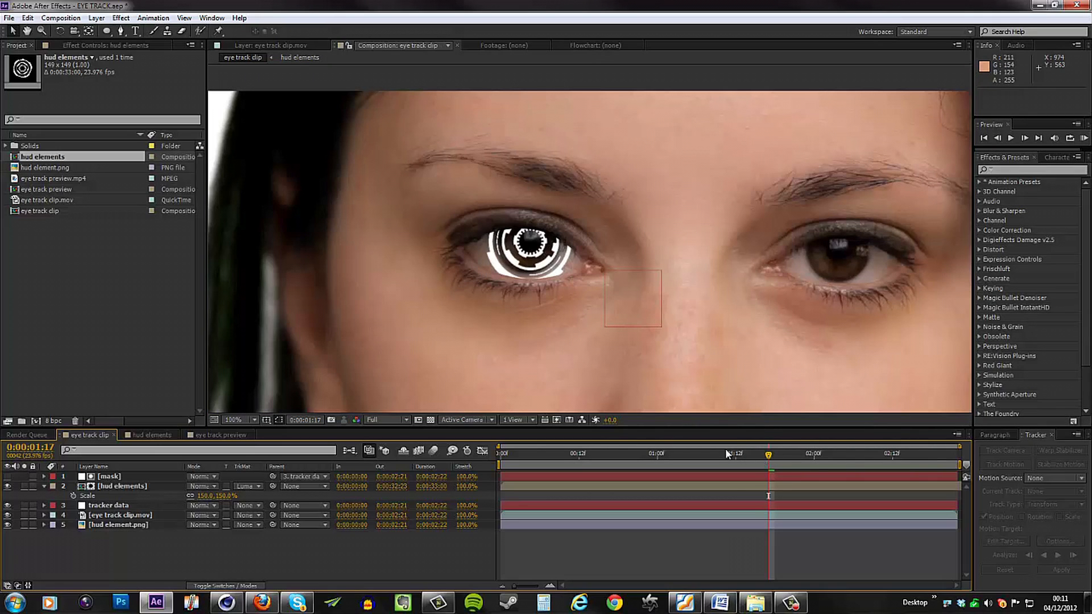
Parent the hud elements layer to the tracker data layer
{"action": "left_click", "coordinate": [114, 477]}
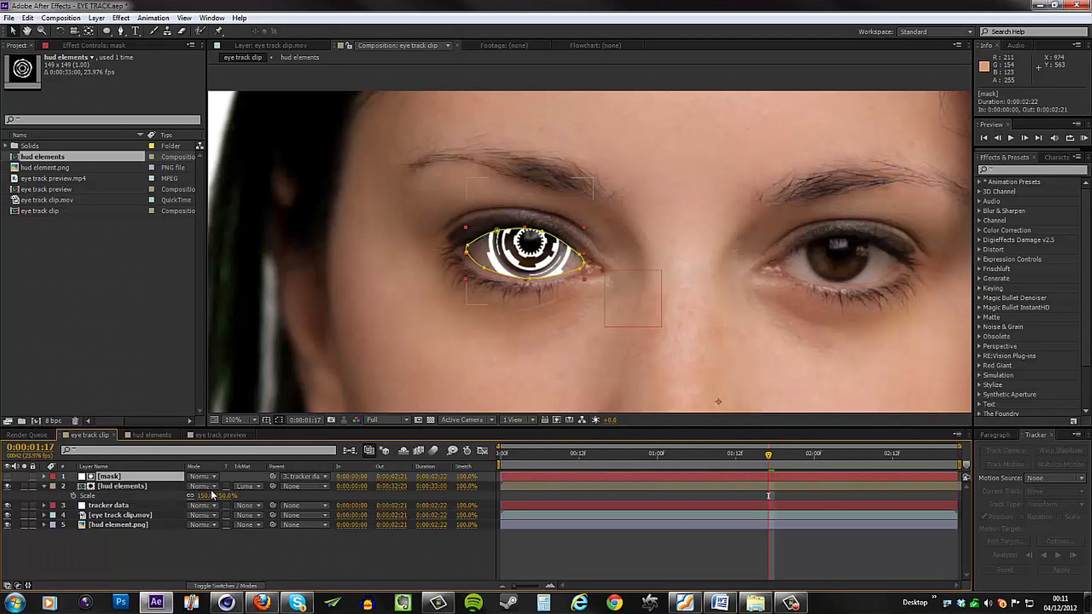
{"action": "left_click", "coordinate": [150, 487]}
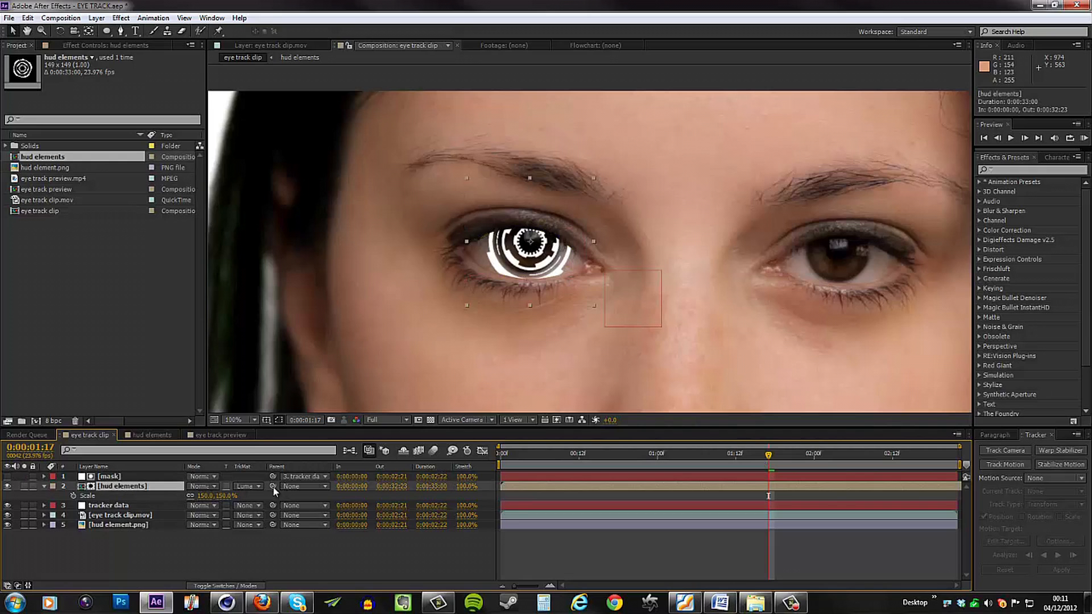
{"action": "left_click_drag", "start_coordinate": [211, 486], "coordinate": [136, 503]}
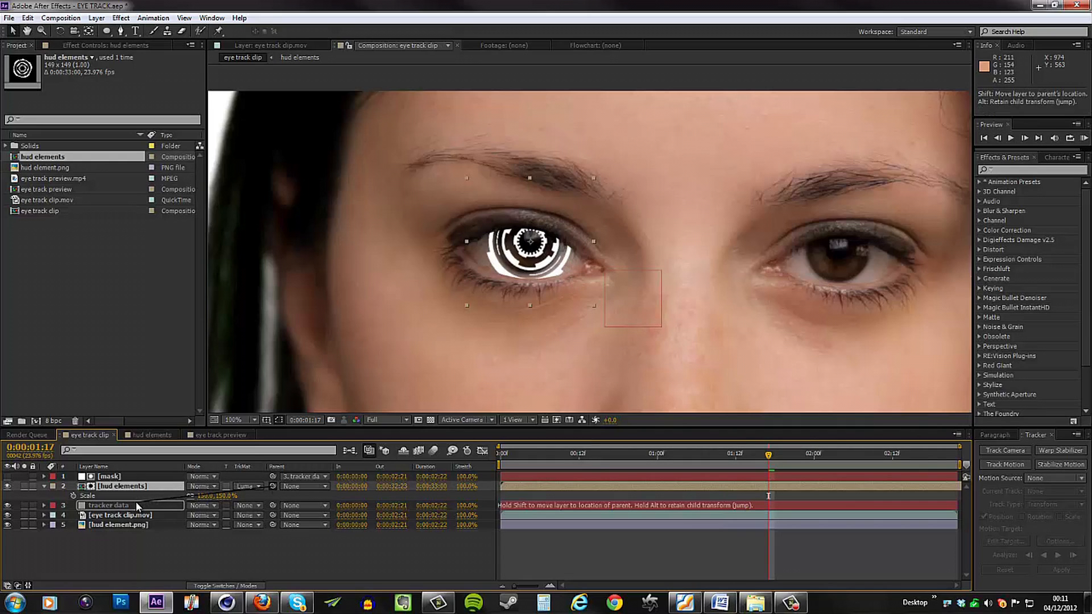
{"action": "left_click_drag", "start_coordinate": [136, 501], "coordinate": [136, 502]}
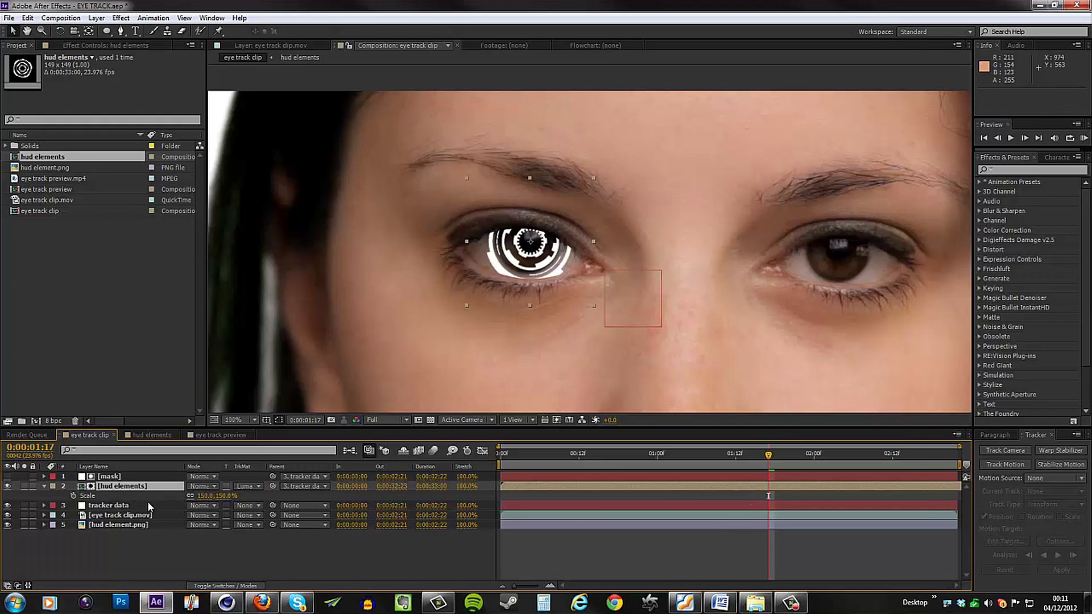
Set the mask layer's Mask Feather to 5 pixels, checking the eye at 0:00:02:03
{"action": "left_click_drag", "start_coordinate": [769, 455], "coordinate": [833, 507]}
{"action": "key", "text": "period"}
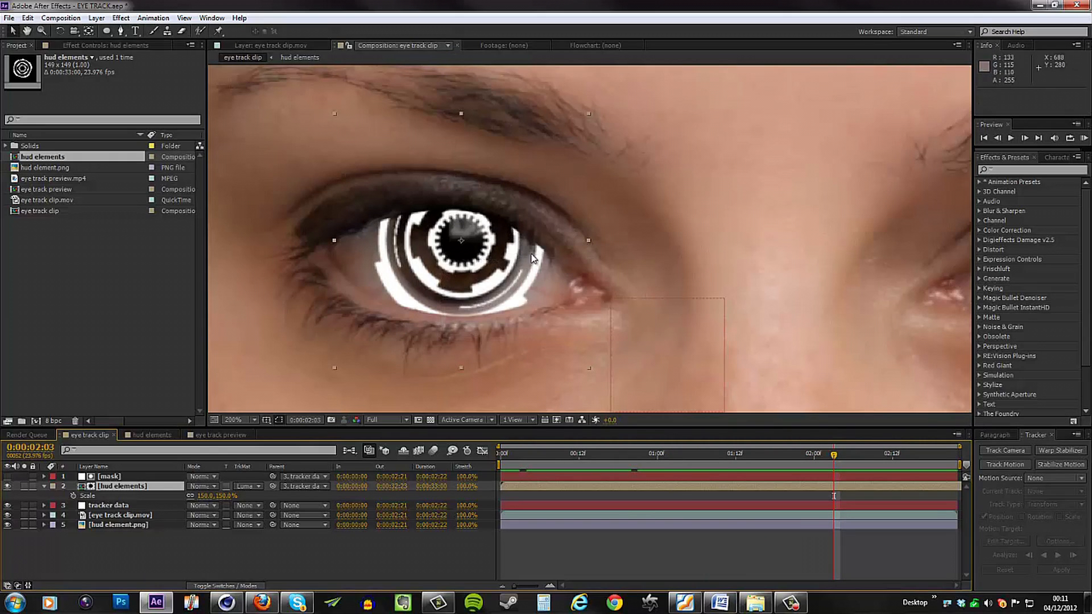
{"action": "left_click", "coordinate": [123, 476]}
{"action": "key", "text": "f"}
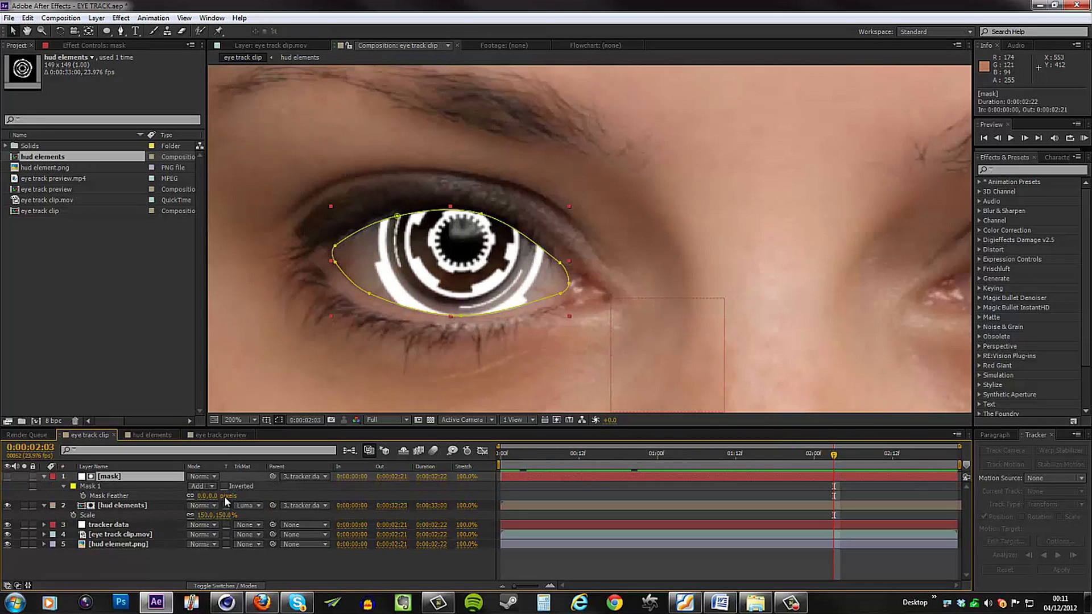
{"action": "type", "text": "5"}
{"action": "left_click", "coordinate": [276, 491]}
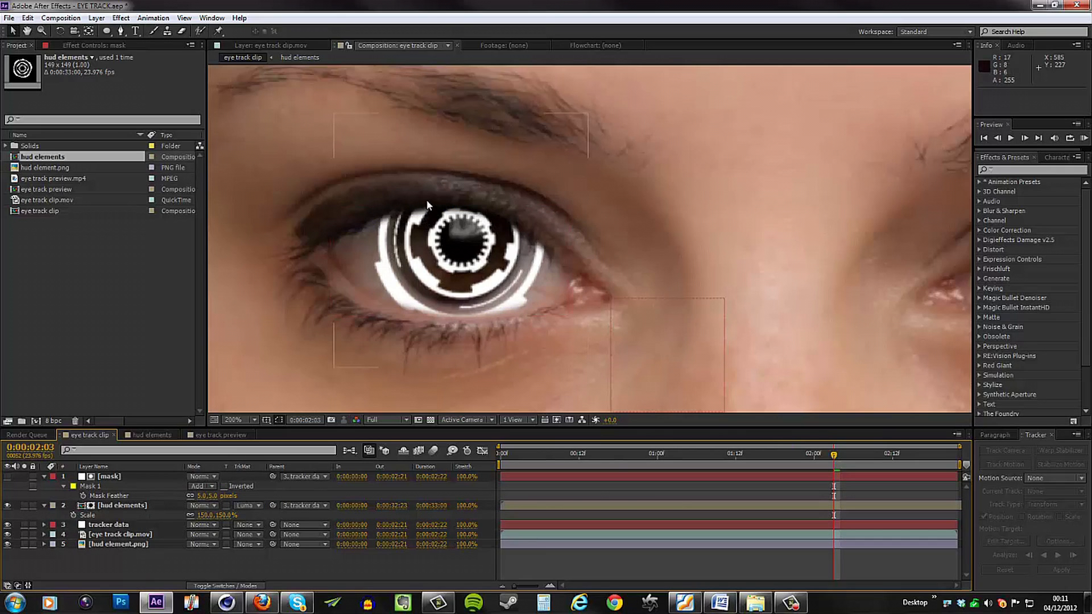
Expand Mask 1's properties and set its Mask Expansion to -2.5 pixels, trying smaller negative values first
{"action": "left_click", "coordinate": [63, 486]}
{"action": "left_click", "coordinate": [63, 487]}
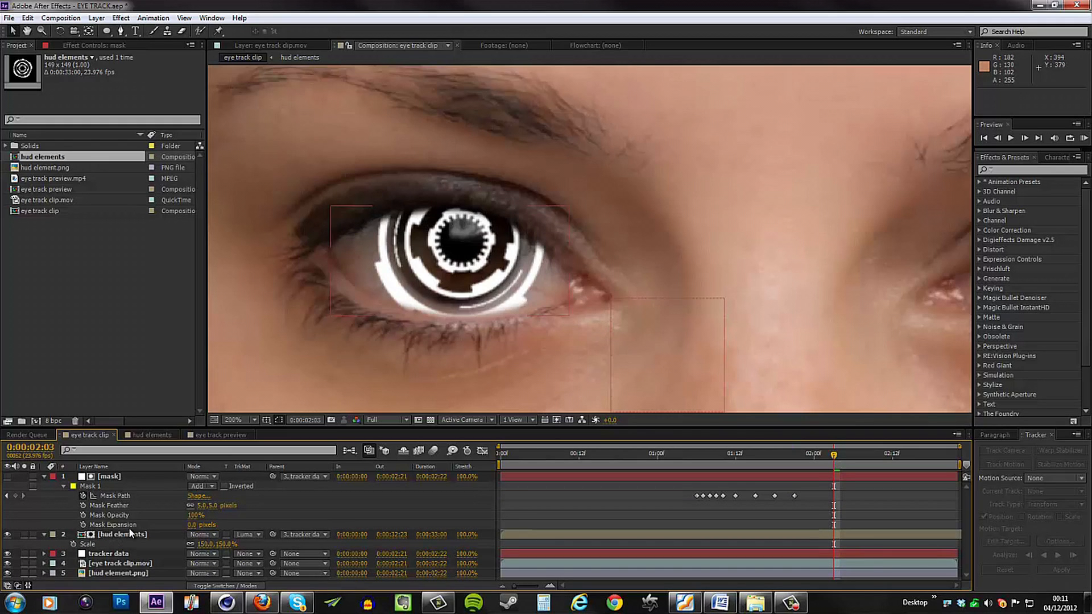
{"action": "left_click_drag", "start_coordinate": [196, 527], "coordinate": [162, 528]}
{"action": "left_click", "coordinate": [196, 524]}
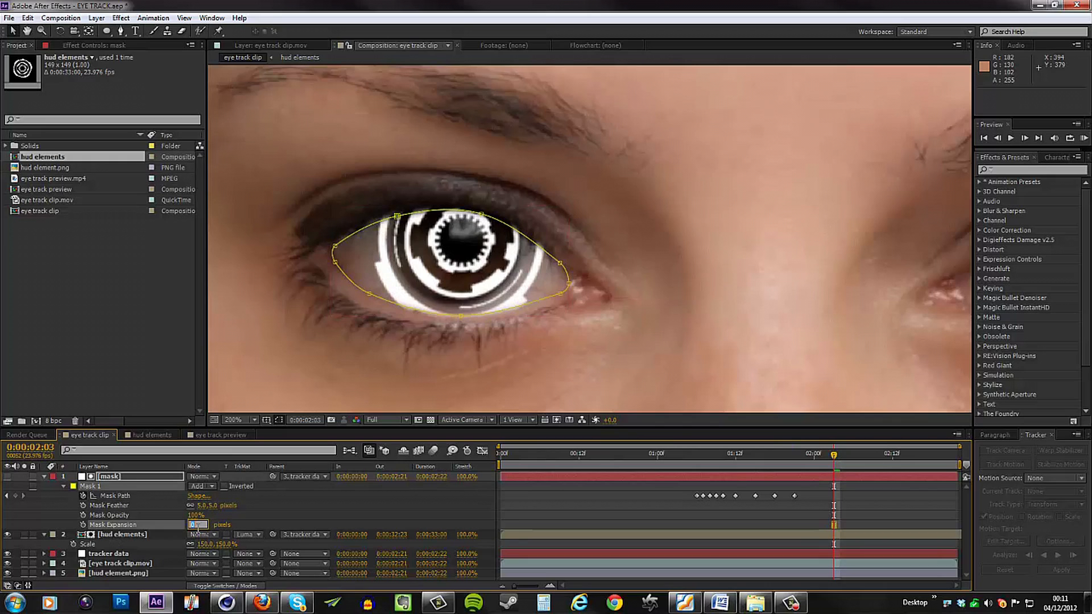
{"action": "type", "text": "-1"}
{"action": "key", "text": "Return"}
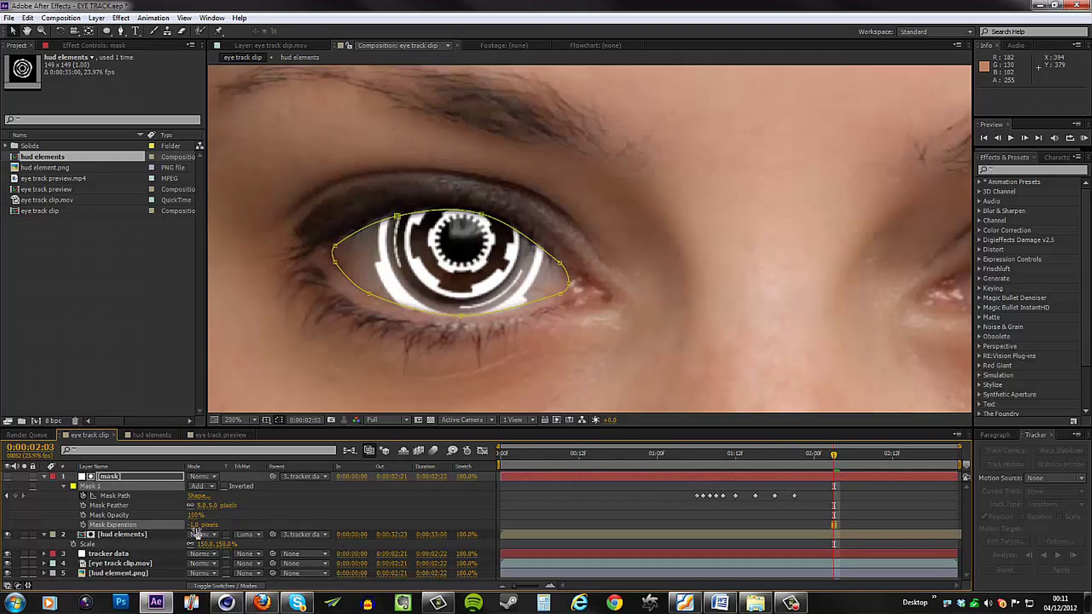
{"action": "left_click", "coordinate": [197, 524]}
{"action": "type", "text": "-2.5"}
{"action": "key", "text": "Up"}
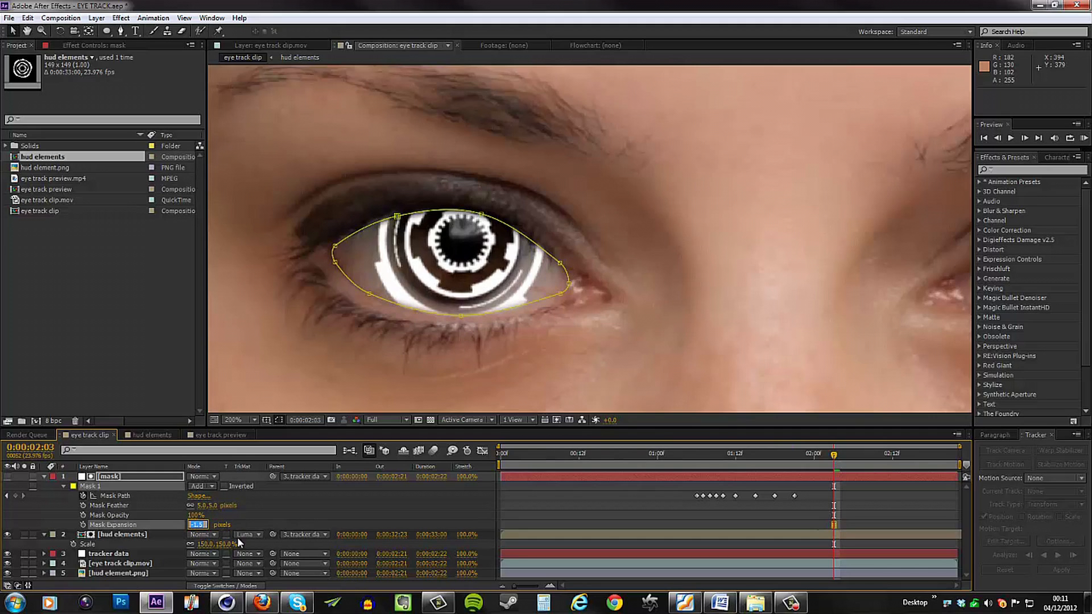
{"action": "type", "text": "-2.5"}
{"action": "key", "text": "Return"}
At 0:00:01:09, lower the mask's upper-edge points and slightly raise its lower edge so the HUD is hidden by the nearly closed eyelid
{"action": "left_click_drag", "start_coordinate": [837, 465], "coordinate": [715, 473]}
{"action": "key", "text": "period"}
{"action": "left_click_drag", "start_coordinate": [409, 384], "coordinate": [565, 307]}
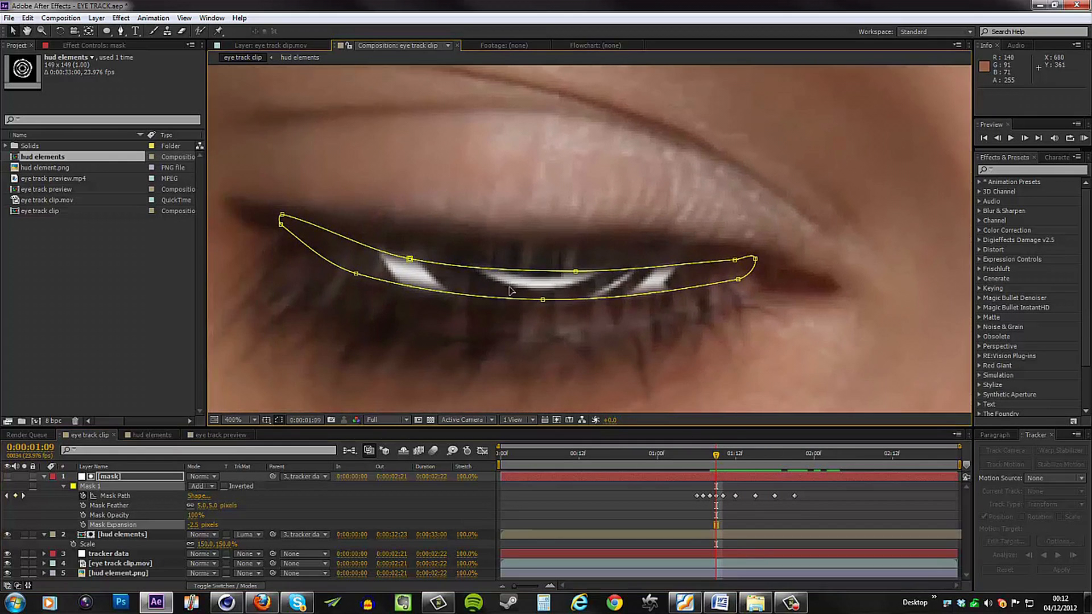
{"action": "mouse_move", "coordinate": [410, 259]}
{"action": "left_mouse_down"}
{"action": "mouse_move", "coordinate": [397, 264]}
{"action": "mouse_move", "coordinate": [404, 271]}
{"action": "left_mouse_up"}
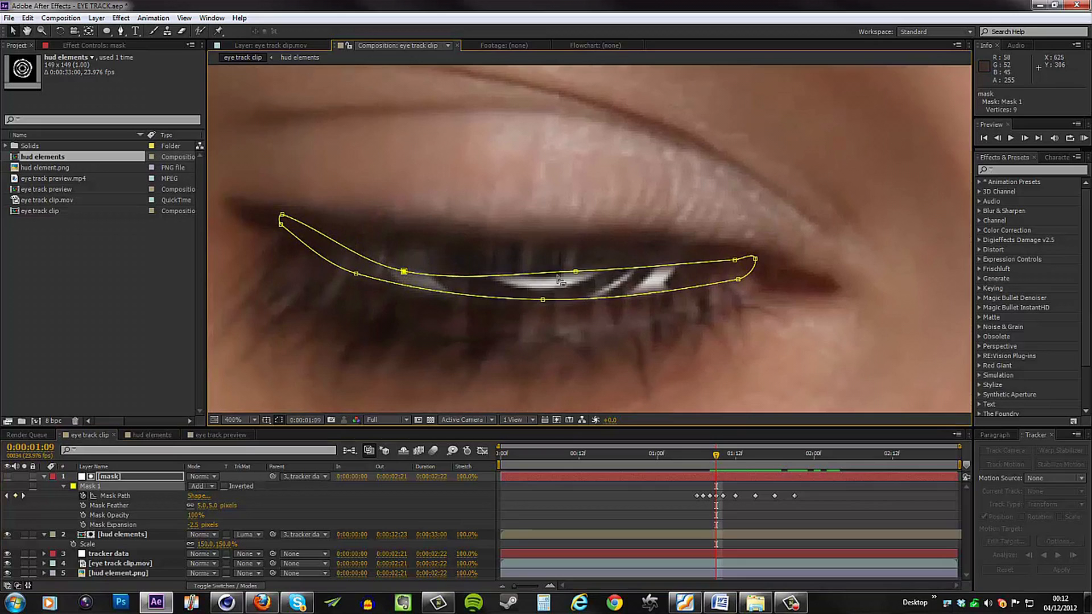
{"action": "left_click_drag", "start_coordinate": [576, 272], "coordinate": [579, 289]}
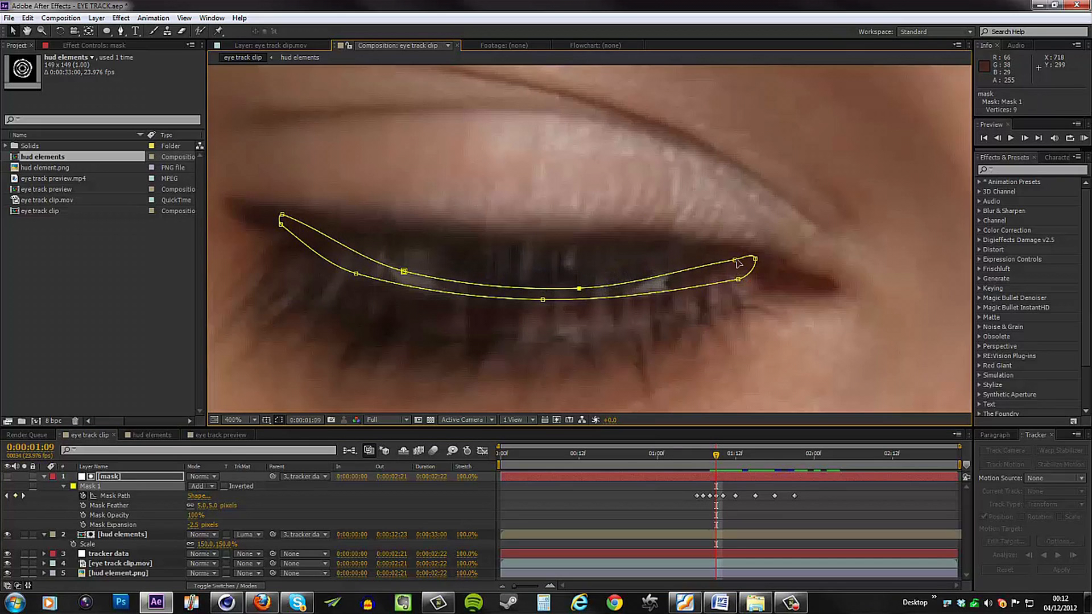
{"action": "left_click_drag", "start_coordinate": [735, 261], "coordinate": [740, 266]}
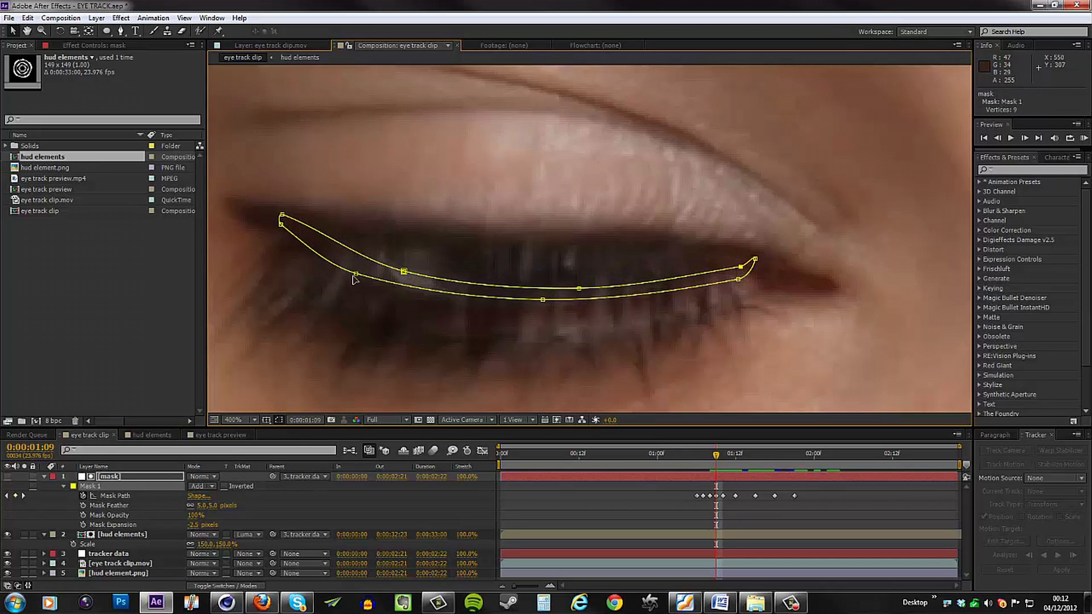
{"action": "left_click_drag", "start_coordinate": [359, 272], "coordinate": [360, 268]}
At 0:00:01:10, pull the mask's upper and lower edge points inward to fit the slightly open eye
{"action": "left_click_drag", "start_coordinate": [714, 460], "coordinate": [725, 464]}
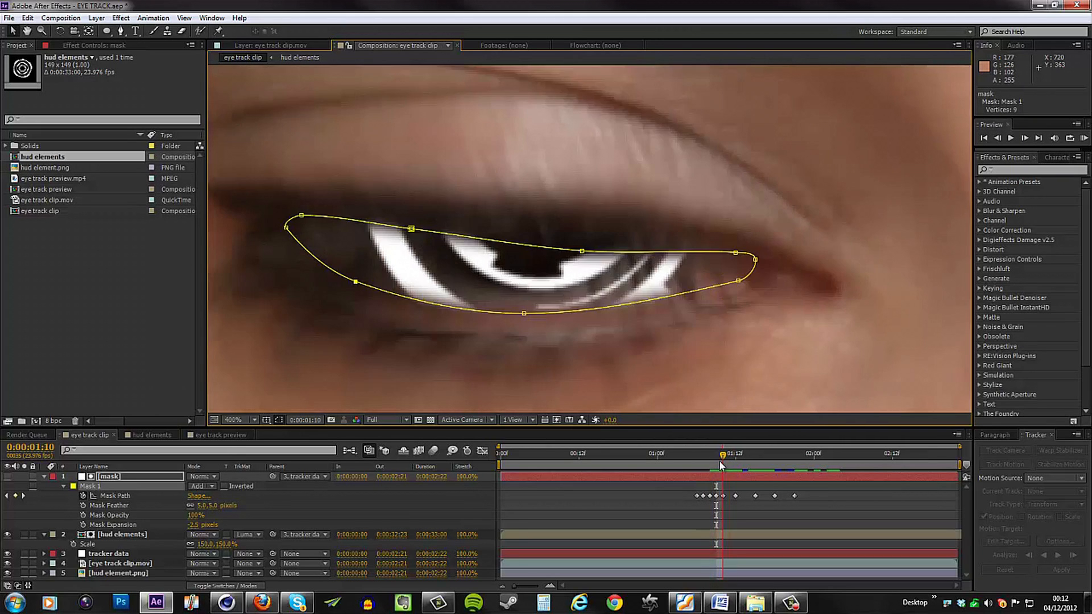
{"action": "left_click_drag", "start_coordinate": [411, 229], "coordinate": [408, 242]}
{"action": "left_click_drag", "start_coordinate": [582, 250], "coordinate": [581, 255]}
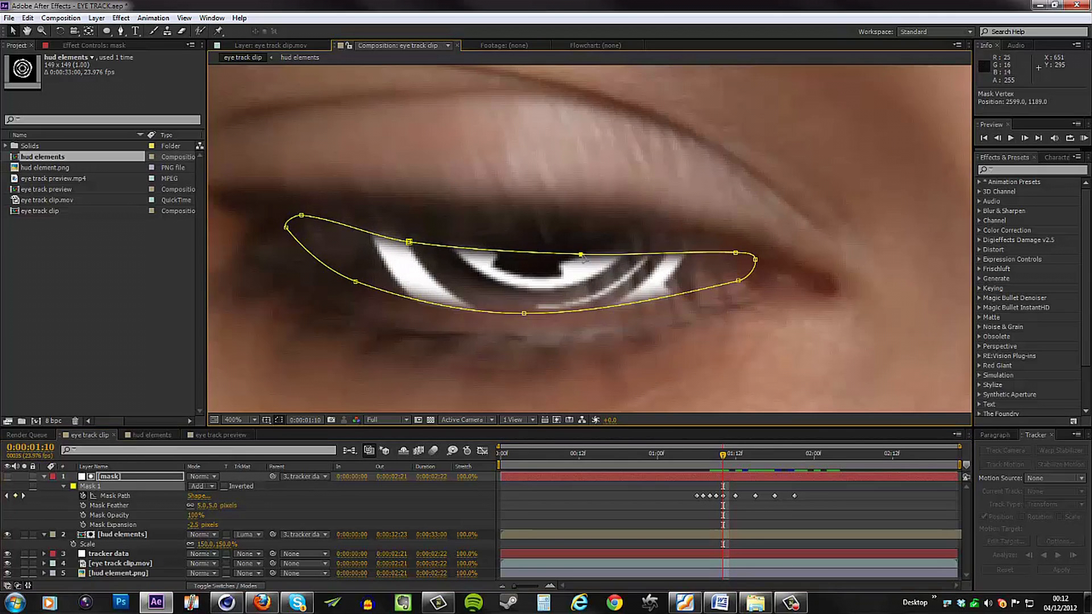
{"action": "left_click_drag", "start_coordinate": [523, 313], "coordinate": [522, 309]}
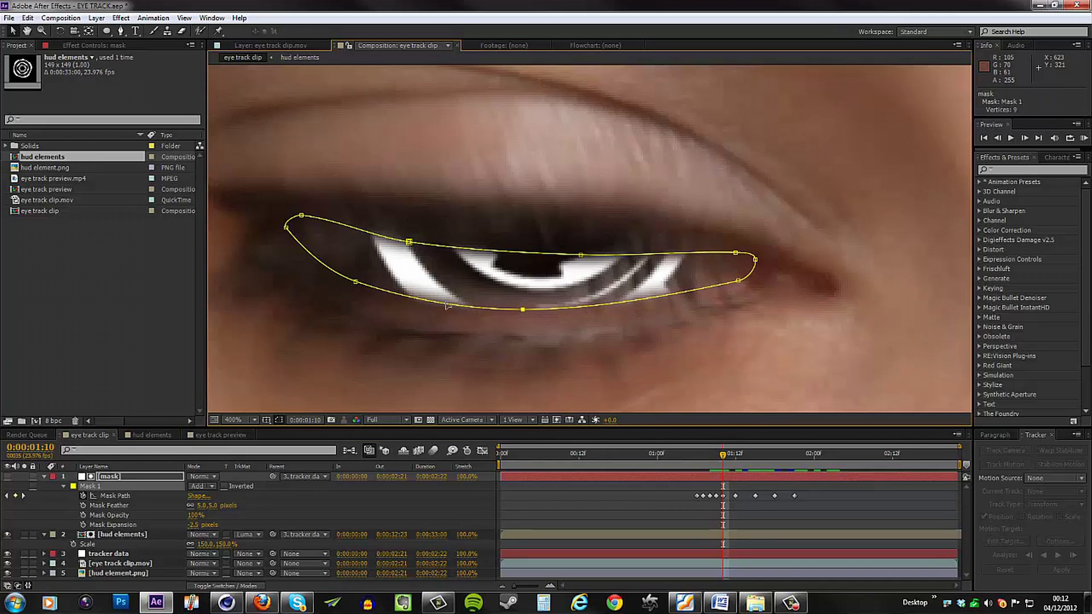
{"action": "left_click_drag", "start_coordinate": [355, 282], "coordinate": [357, 279]}
{"action": "left_click_drag", "start_coordinate": [302, 215], "coordinate": [303, 216]}
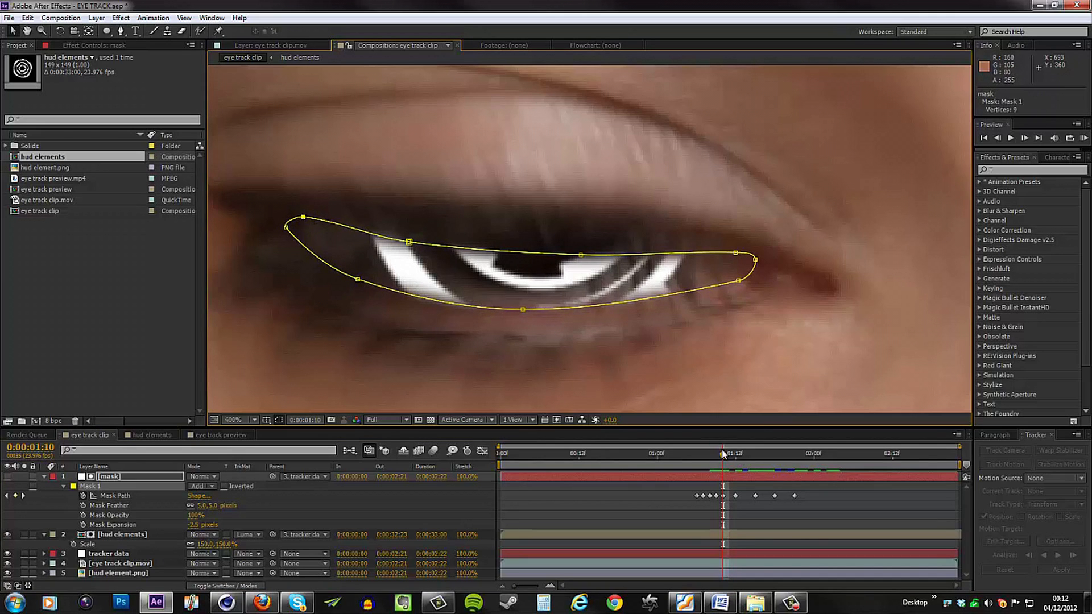
Collapse the mask and hud elements layers, deselect everything and scrub the clip in a wider view to check the HUD
{"action": "left_click_drag", "start_coordinate": [724, 454], "coordinate": [834, 454]}
{"action": "scroll", "coordinate": [461, 330], "scroll_direction": "down", "scroll_amount": 2}
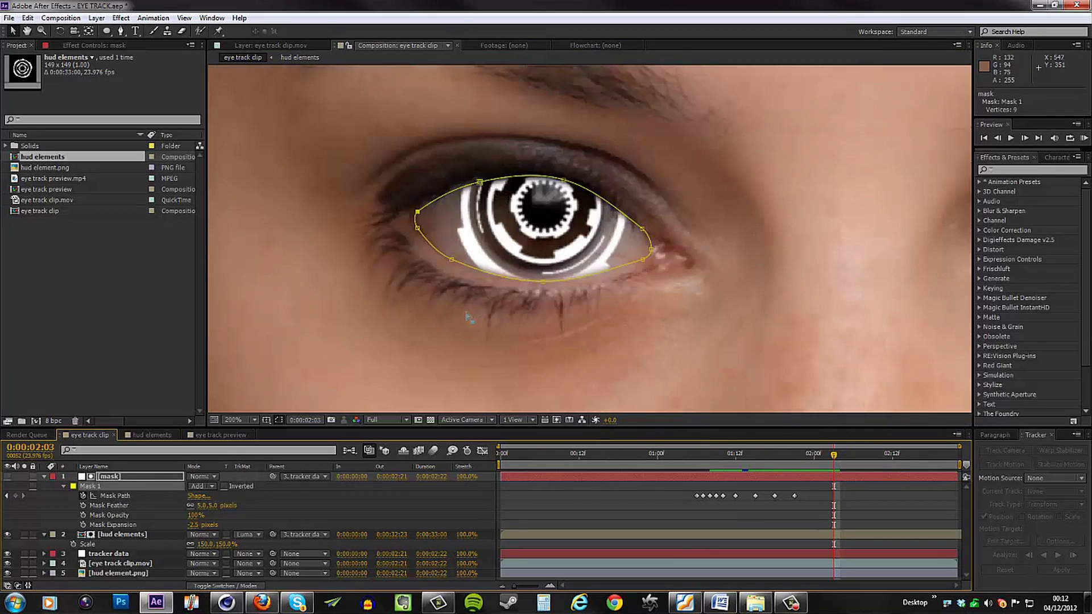
{"action": "scroll", "coordinate": [461, 330], "scroll_direction": "down", "scroll_amount": 1}
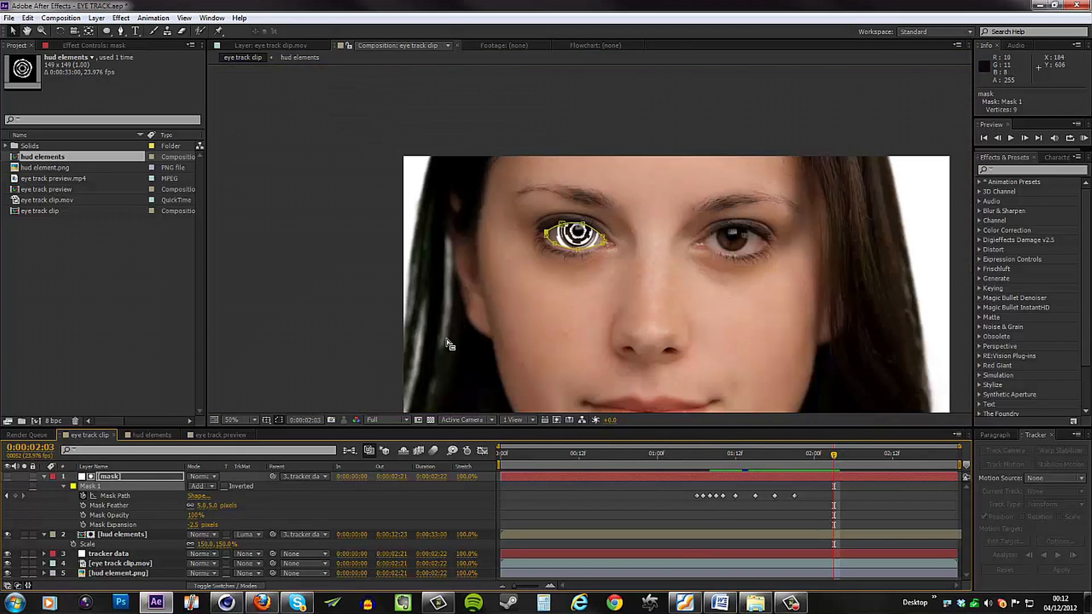
{"action": "left_click", "coordinate": [44, 477]}
{"action": "left_click", "coordinate": [44, 486]}
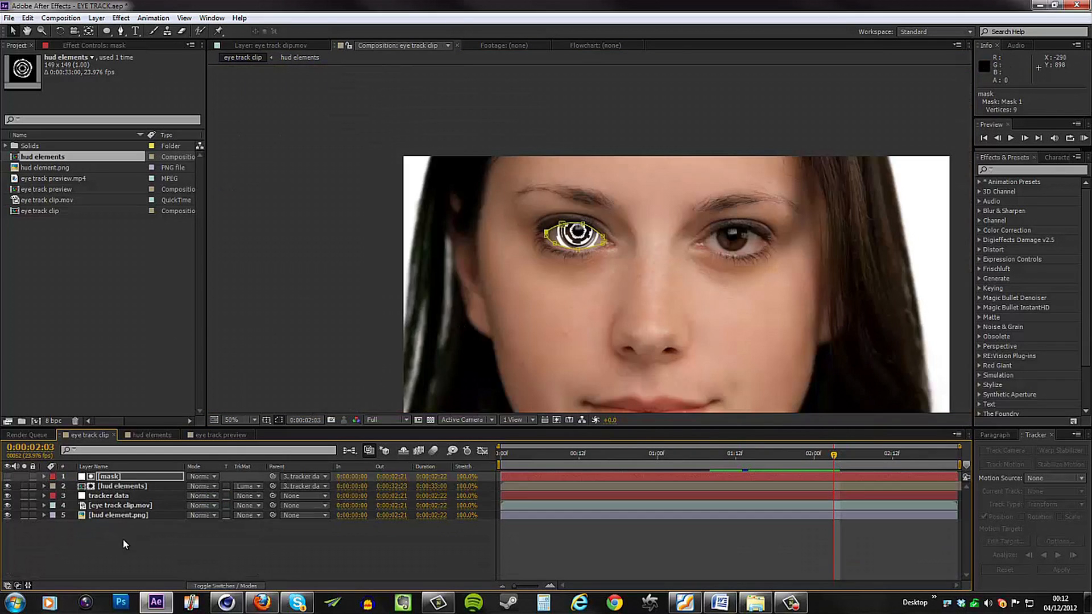
{"action": "left_click", "coordinate": [122, 544]}
{"action": "left_click_drag", "start_coordinate": [821, 455], "coordinate": [853, 455]}
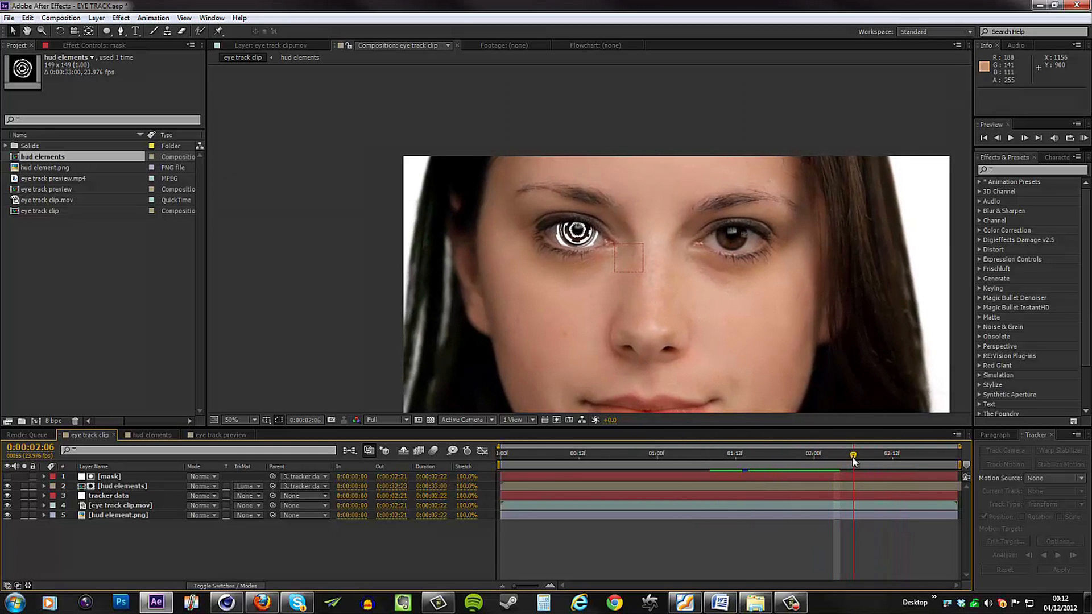
Open the hud elements composition and select each of its four ring layers in turn to examine their masks
{"action": "double_click", "coordinate": [123, 488]}
{"action": "left_click", "coordinate": [214, 541]}
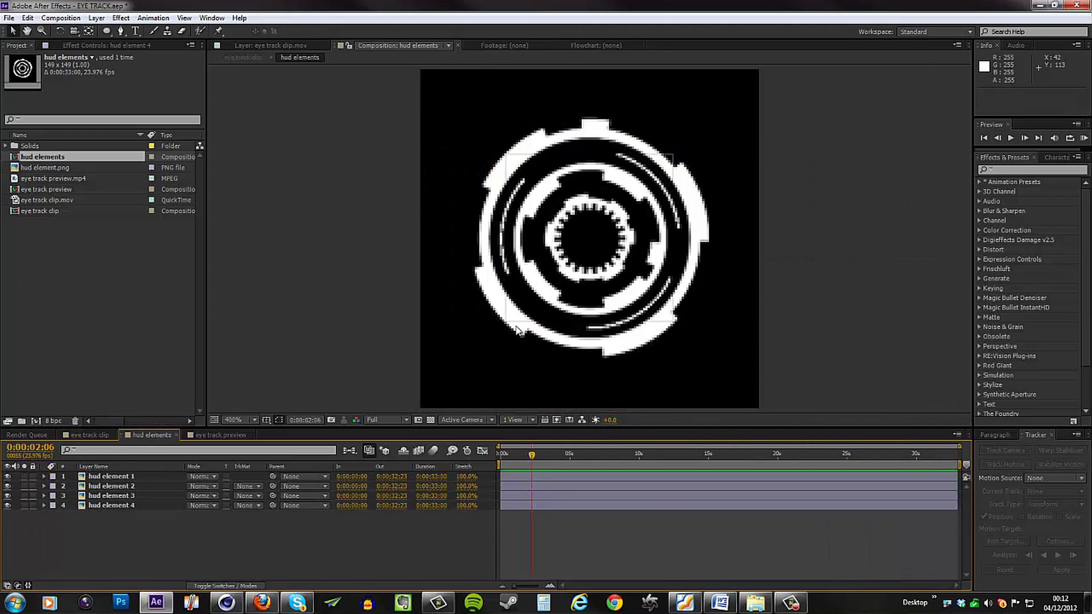
{"action": "key", "text": "period"}
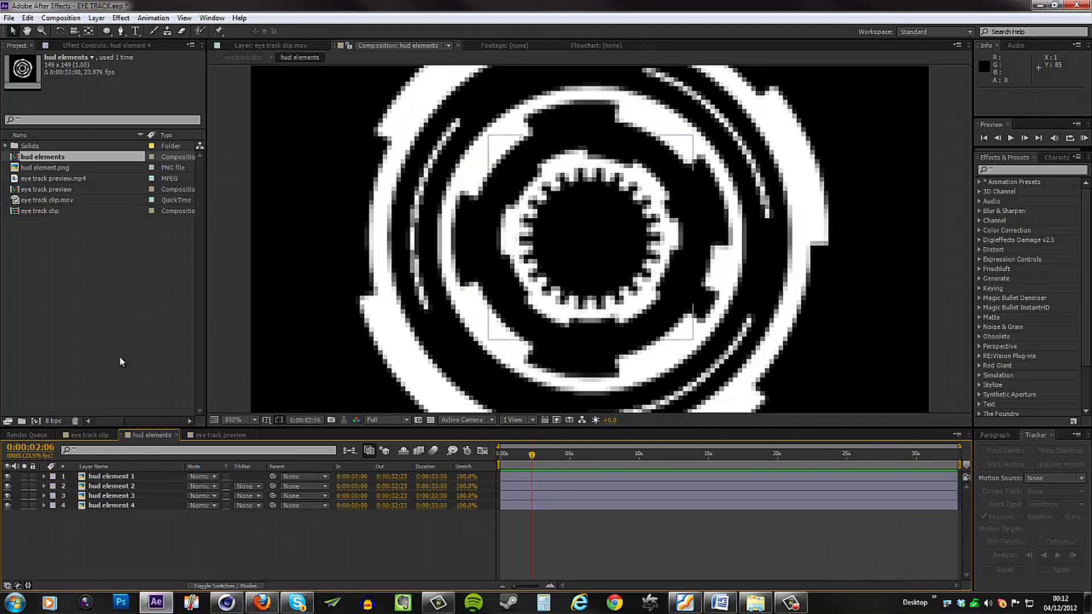
{"action": "left_click", "coordinate": [123, 478]}
{"action": "left_click", "coordinate": [122, 487]}
{"action": "left_click", "coordinate": [121, 496]}
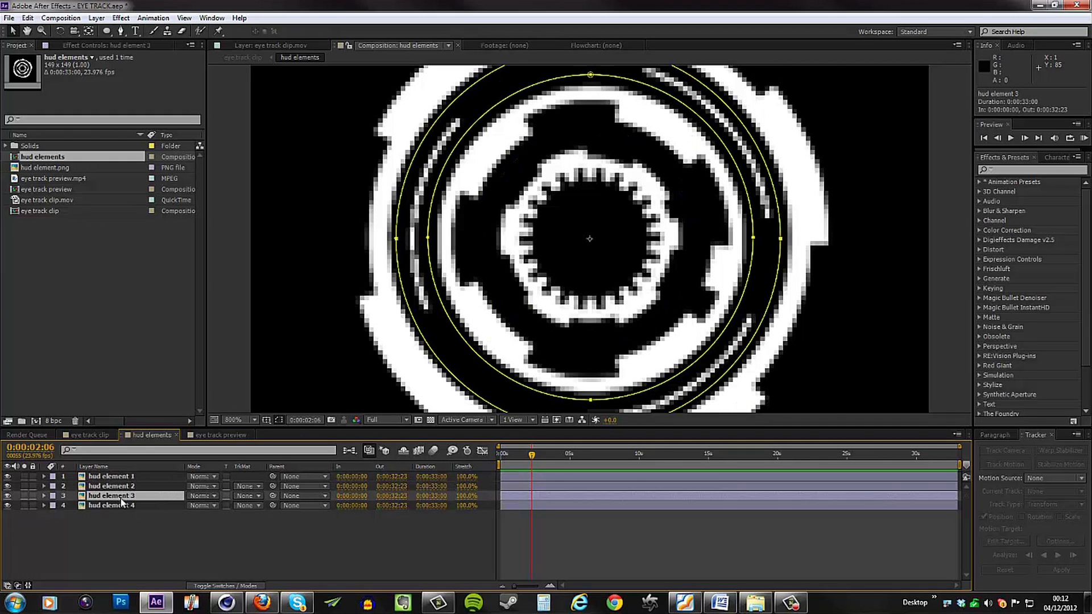
{"action": "left_click", "coordinate": [118, 506]}
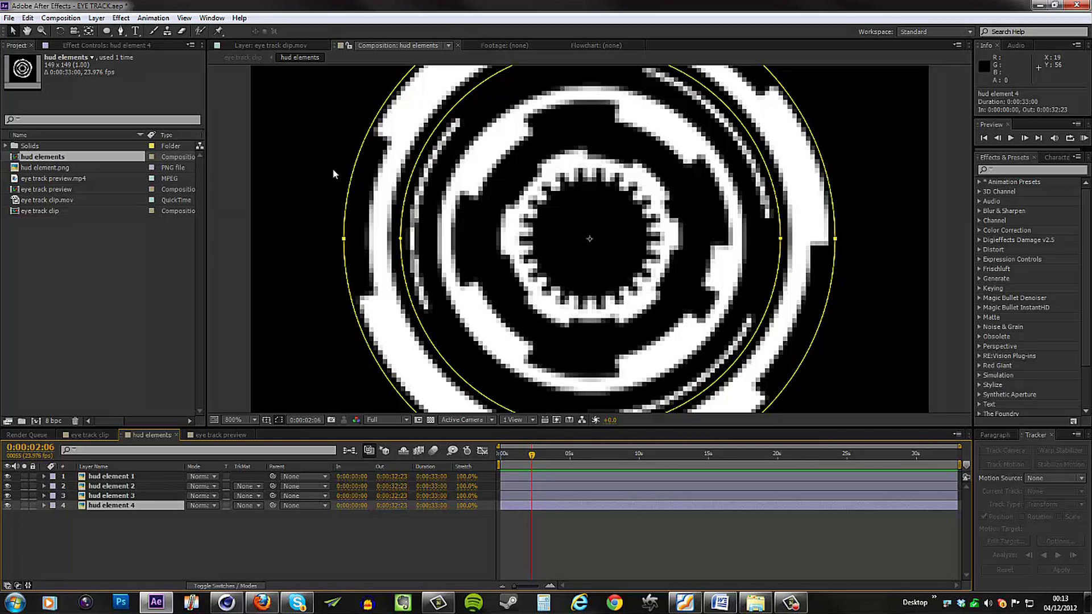
Reveal hud element 1's Rotation, try turning the ring to 64°, and undo the rotation
{"action": "left_click", "coordinate": [136, 479]}
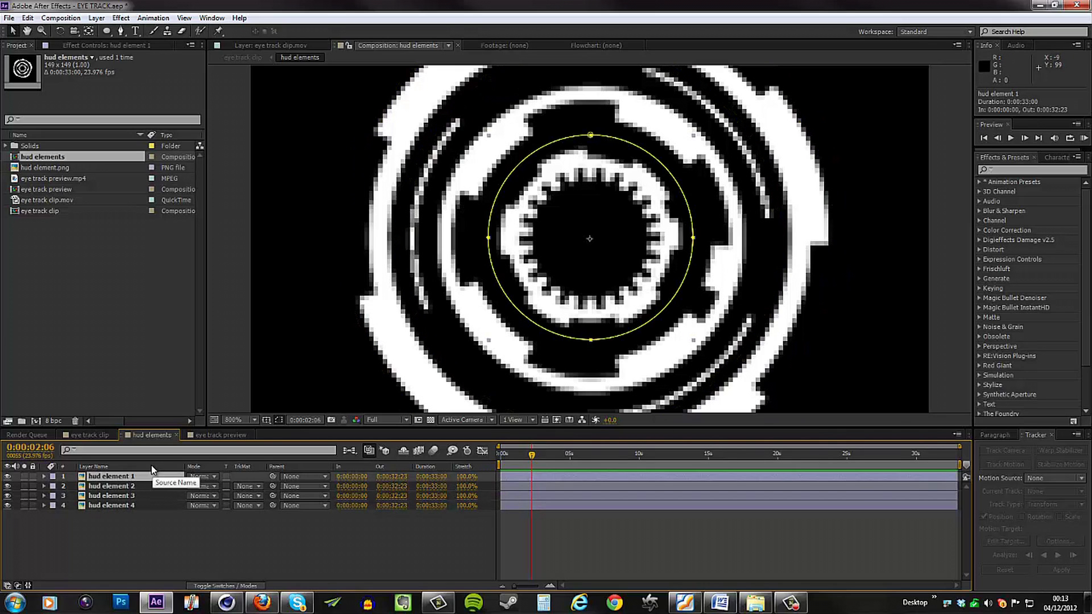
{"action": "key", "text": "r"}
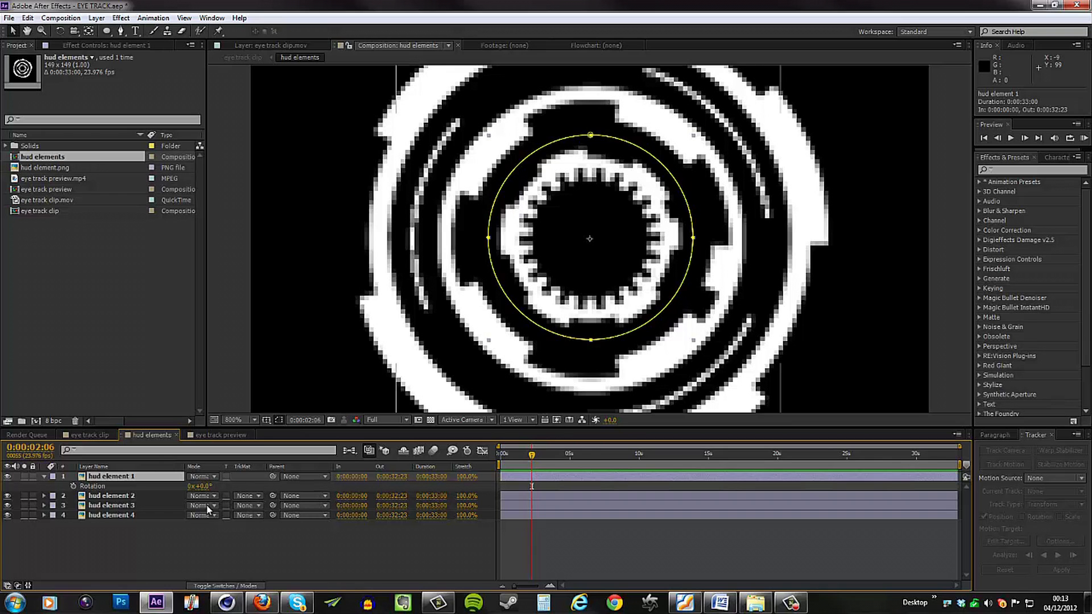
{"action": "left_click_drag", "start_coordinate": [202, 486], "coordinate": [271, 514]}
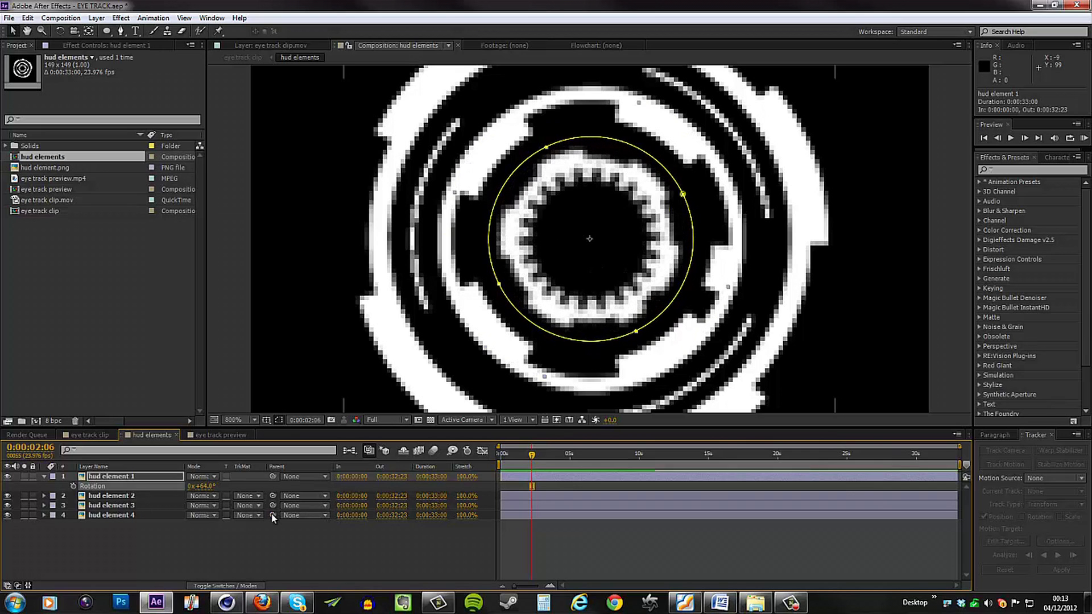
{"action": "key", "text": "ctrl+z"}
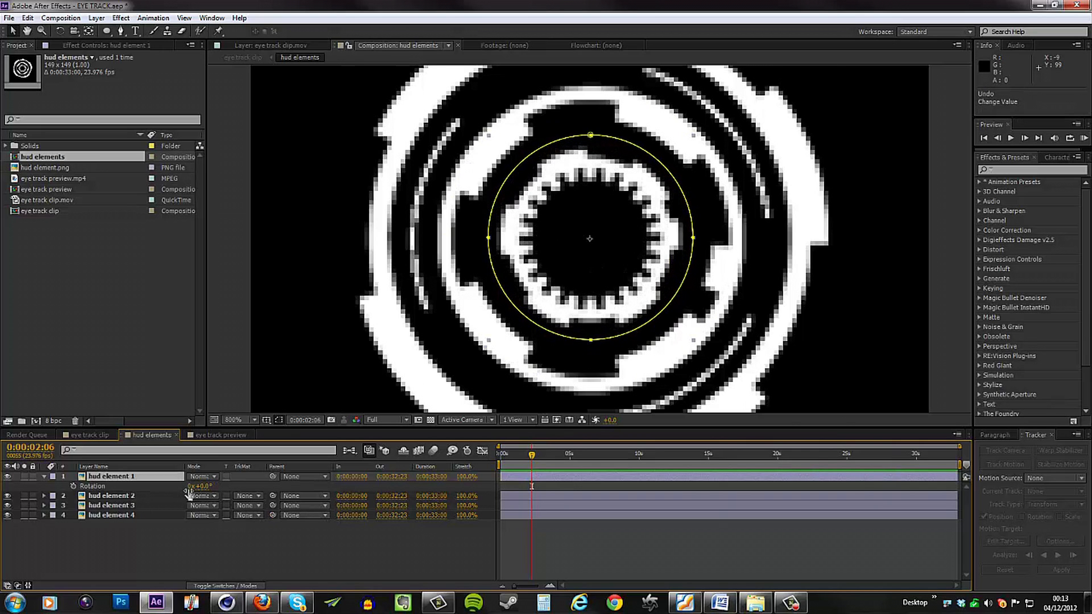
Add the expression time*100 to hud element 1's Rotation and scrub the timeline to check the spin
{"action": "left_click", "coordinate": [72, 486], "text": "alt"}
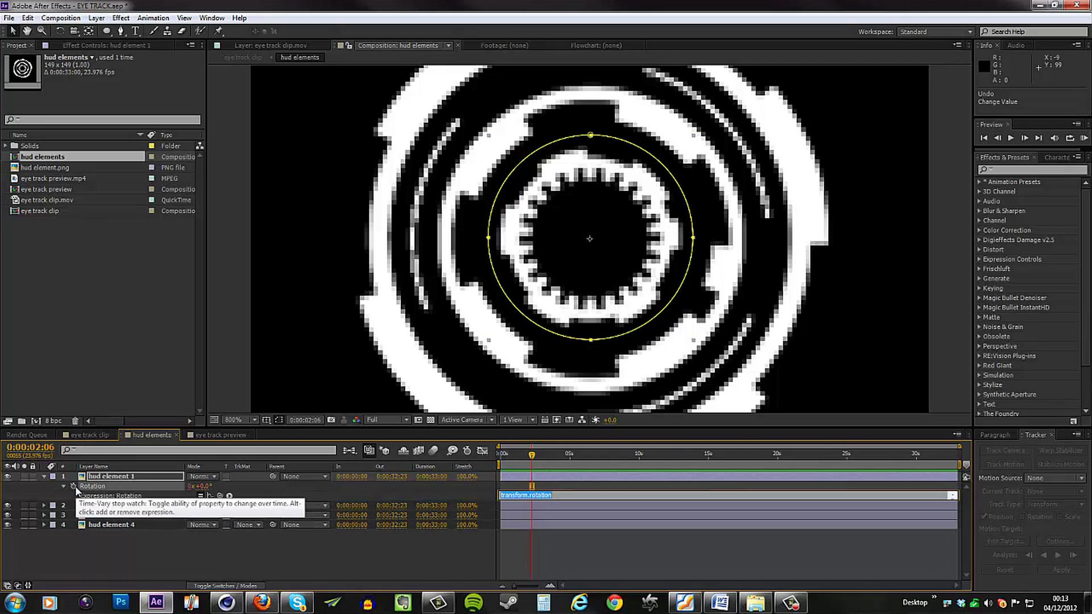
{"action": "key", "text": "BackSpace"}
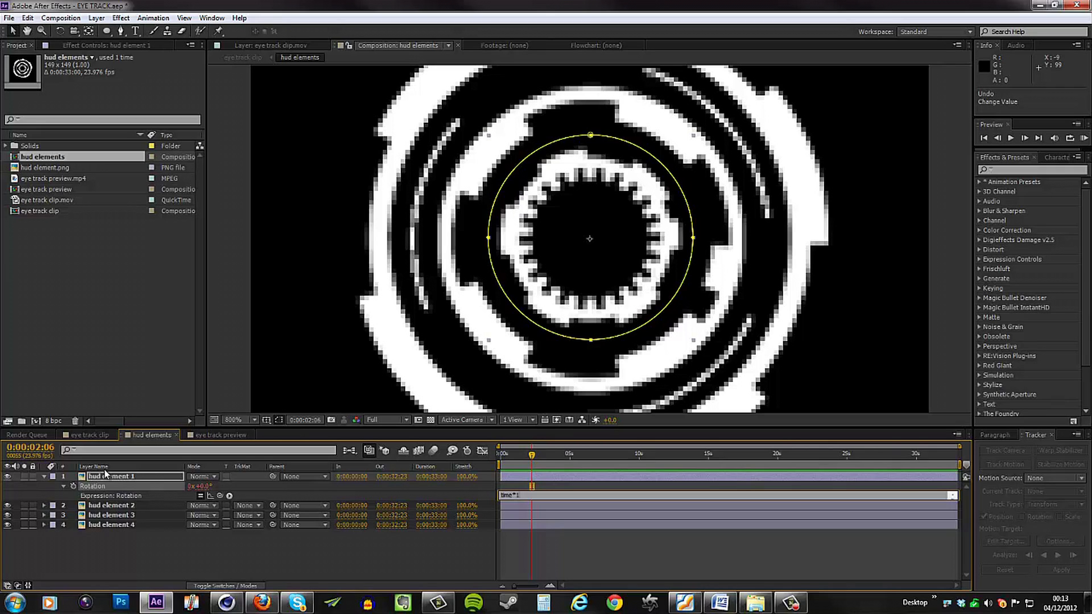
{"action": "left_click", "coordinate": [579, 539]}
{"action": "left_click_drag", "start_coordinate": [531, 454], "coordinate": [835, 501]}
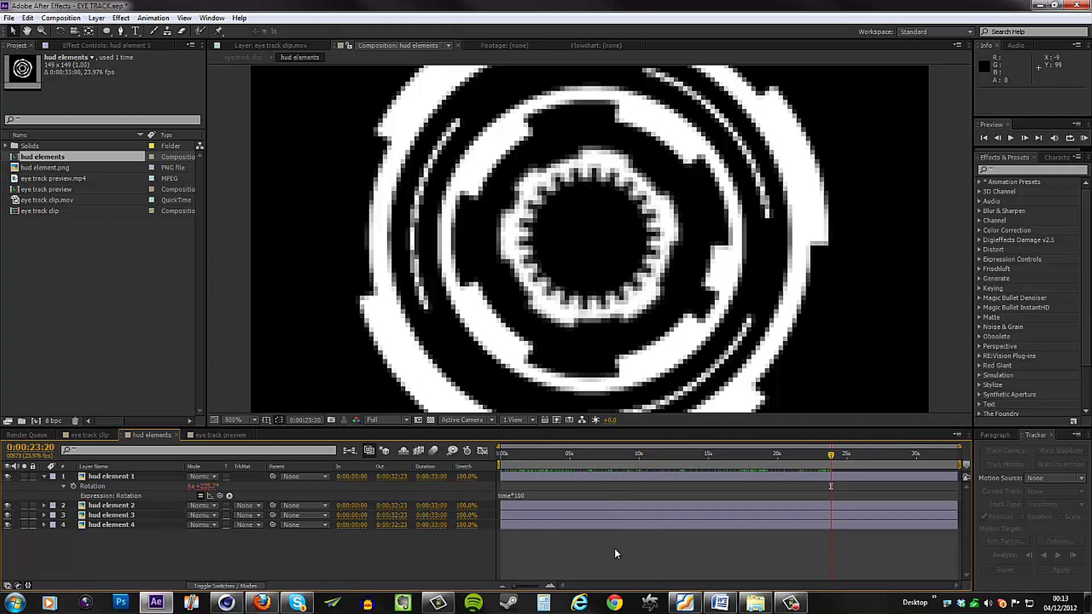
Change hud element 1's Rotation expression to time*50 and preview the slower spin
{"action": "left_click", "coordinate": [549, 496]}
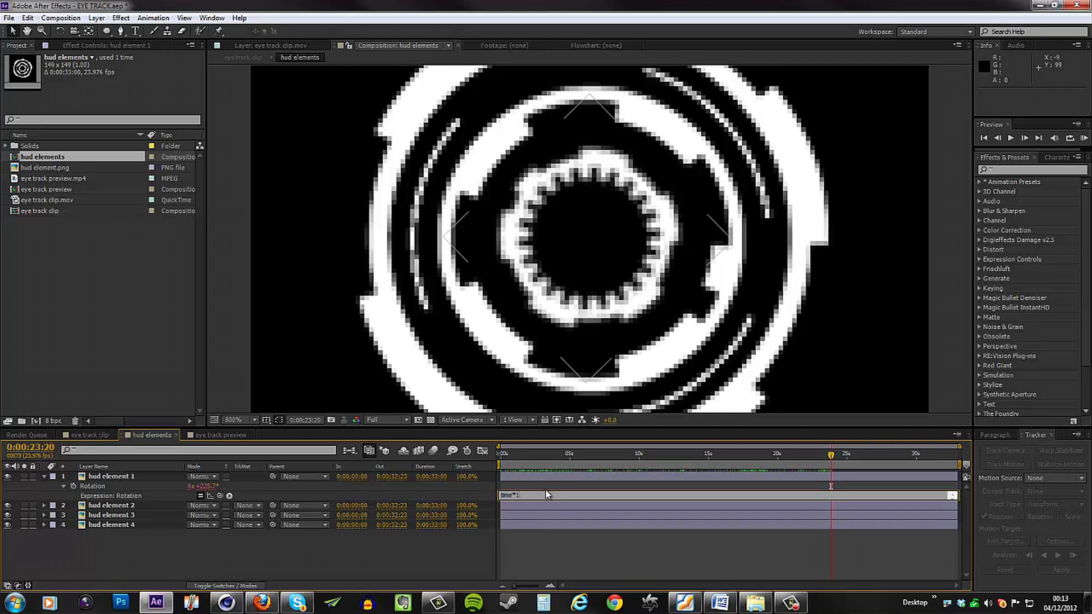
{"action": "type", "text": "50"}
{"action": "left_click", "coordinate": [552, 555]}
{"action": "left_click", "coordinate": [1083, 138]}
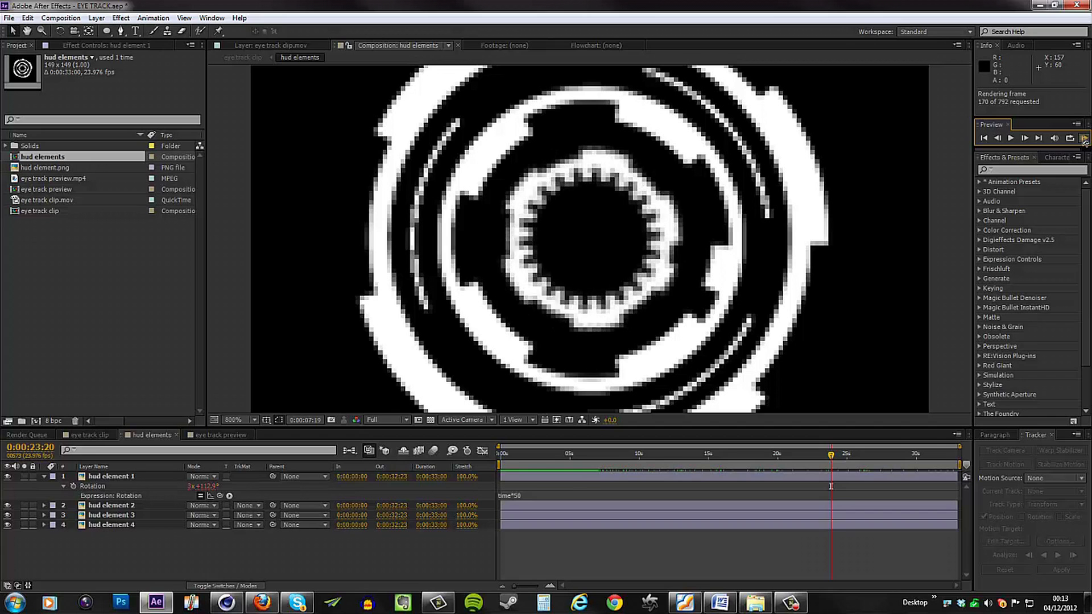
{"action": "key", "text": "space"}
{"action": "key", "text": "space"}
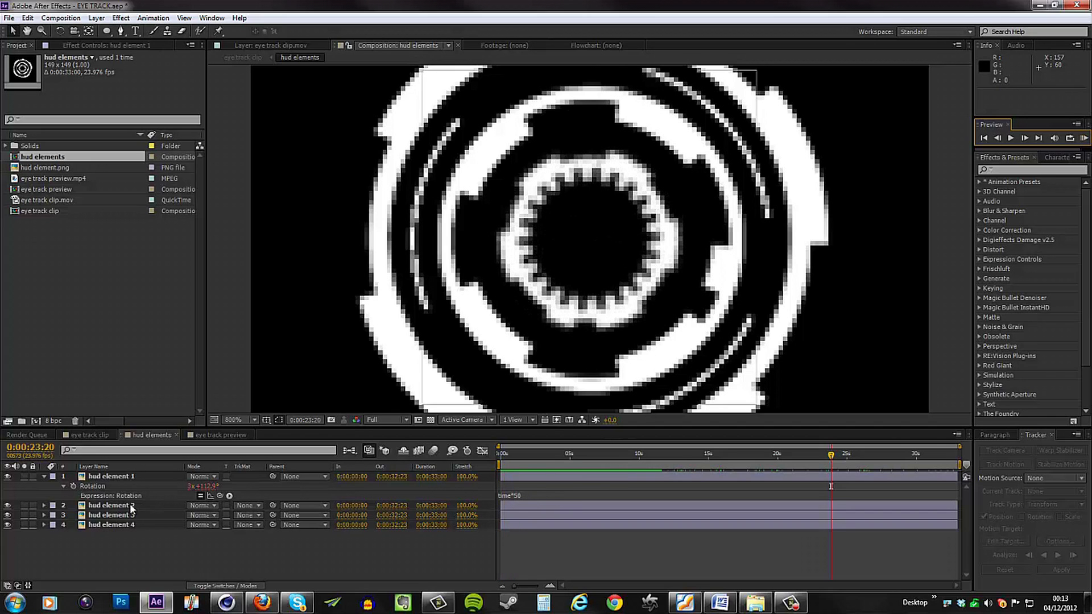
Add the expression time*-50 to hud element 2's Rotation and scrub the timeline to check the reverse spin
{"action": "left_click", "coordinate": [130, 505]}
{"action": "key", "text": "t"}
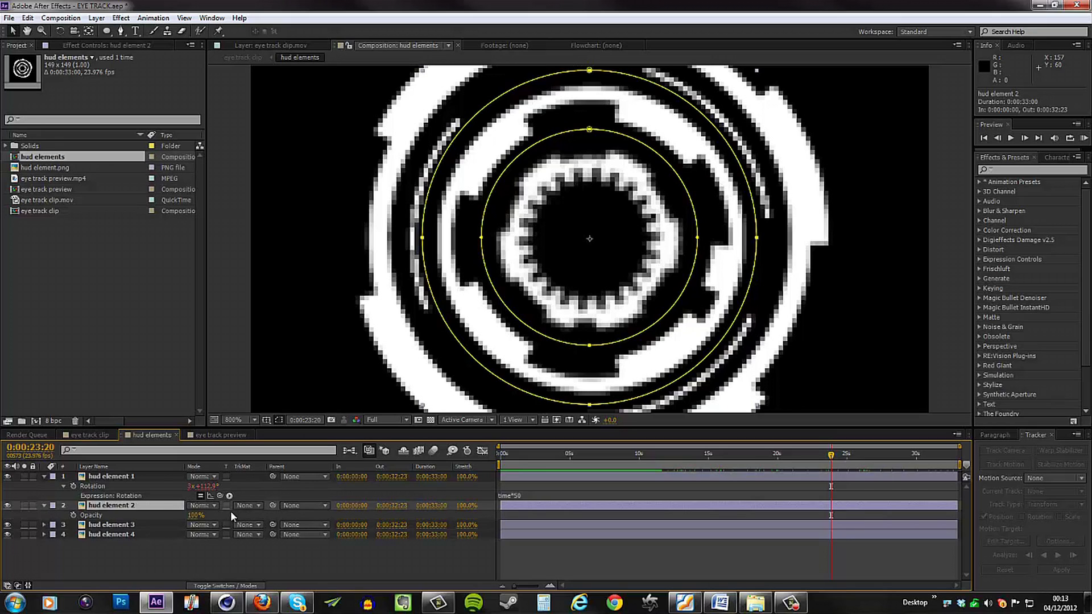
{"action": "key", "text": "r"}
{"action": "left_click", "coordinate": [73, 515], "text": "alt"}
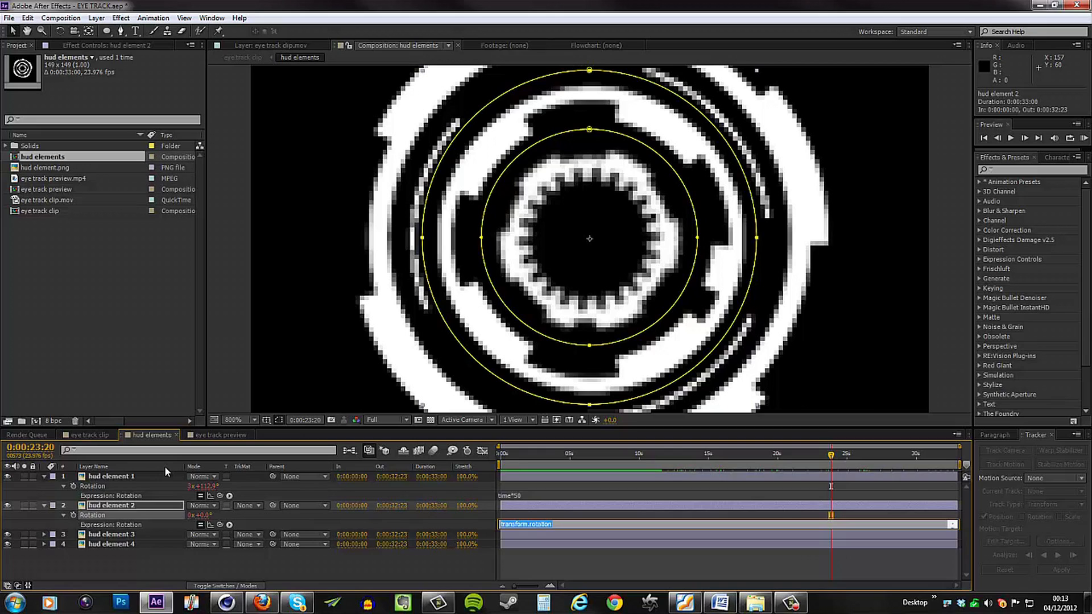
{"action": "type", "text": "time*-50"}
{"action": "left_click_drag", "start_coordinate": [529, 455], "coordinate": [627, 459]}
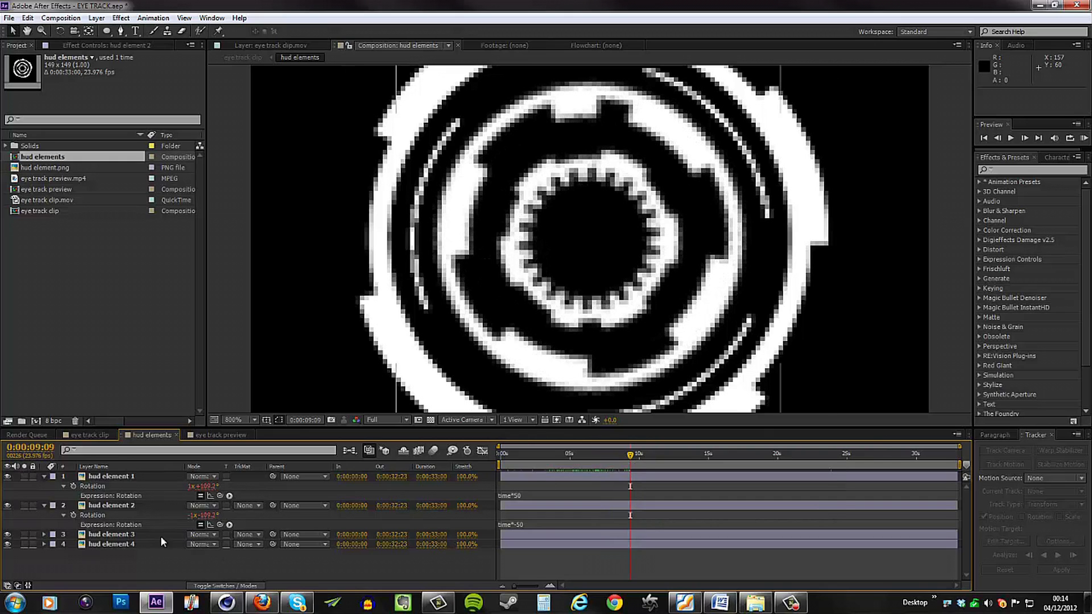
Add the expression time*100 to hud element 3's Rotation and scrub the timeline to check it
{"action": "left_click", "coordinate": [127, 534]}
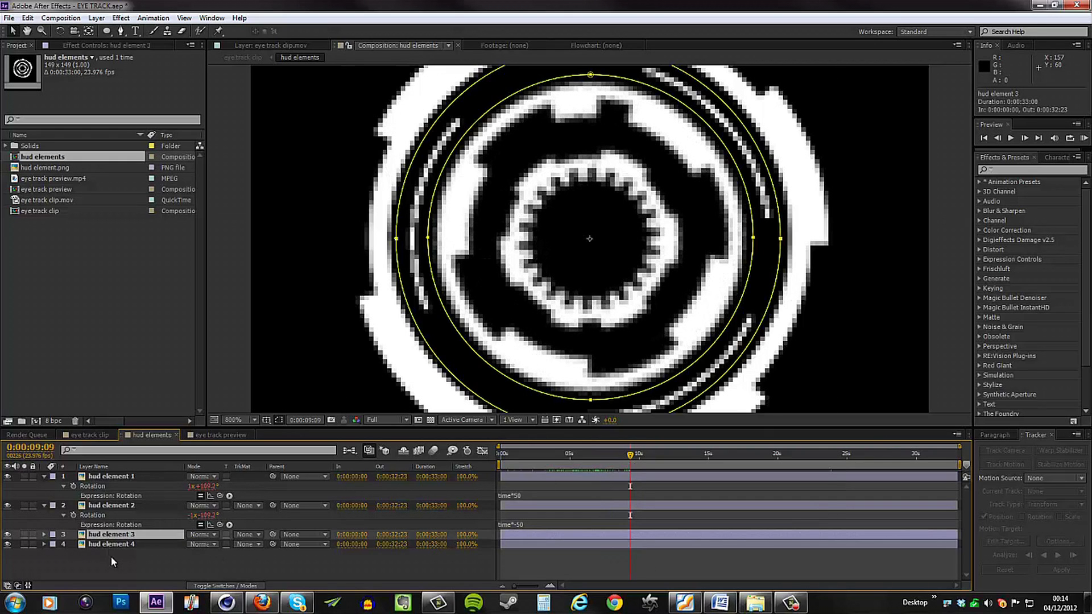
{"action": "key", "text": "r"}
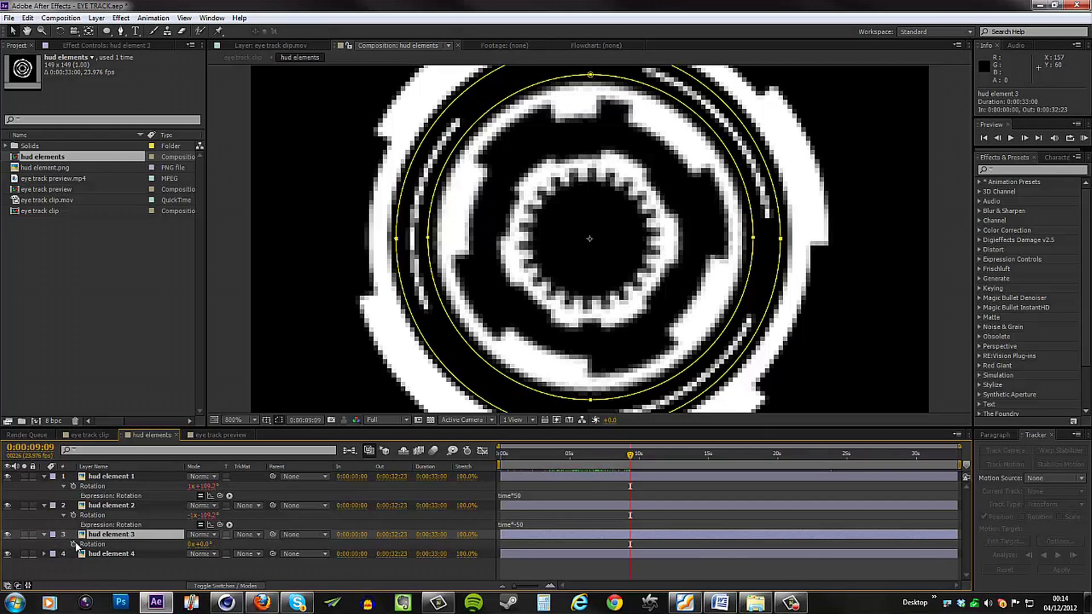
{"action": "left_click", "coordinate": [74, 544], "text": "alt"}
{"action": "type", "text": "time"}
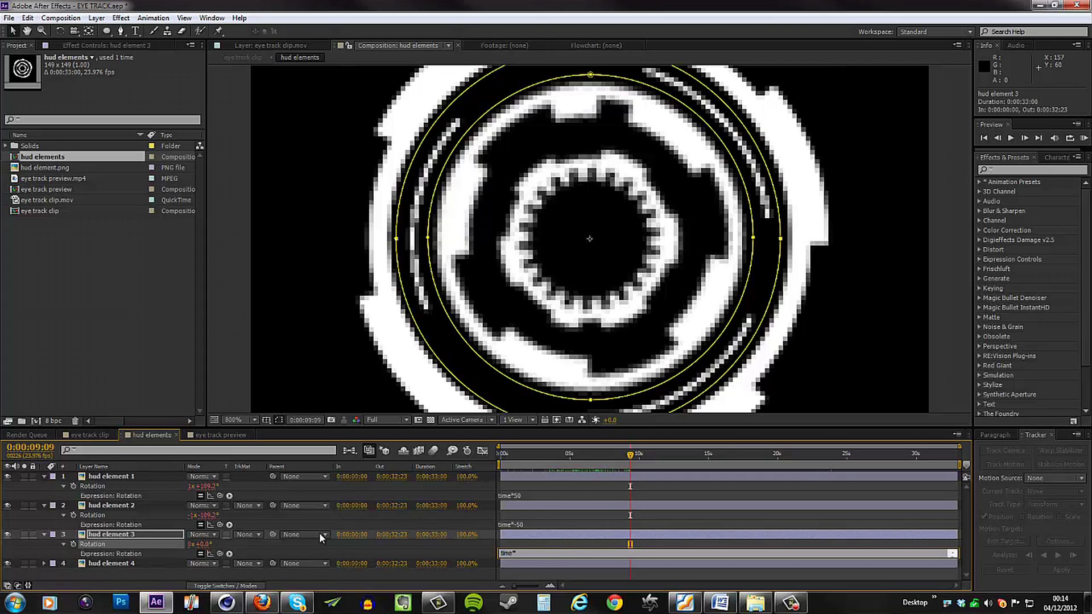
{"action": "type", "text": "*100"}
{"action": "left_click", "coordinate": [636, 513]}
{"action": "left_click_drag", "start_coordinate": [583, 457], "coordinate": [653, 459]}
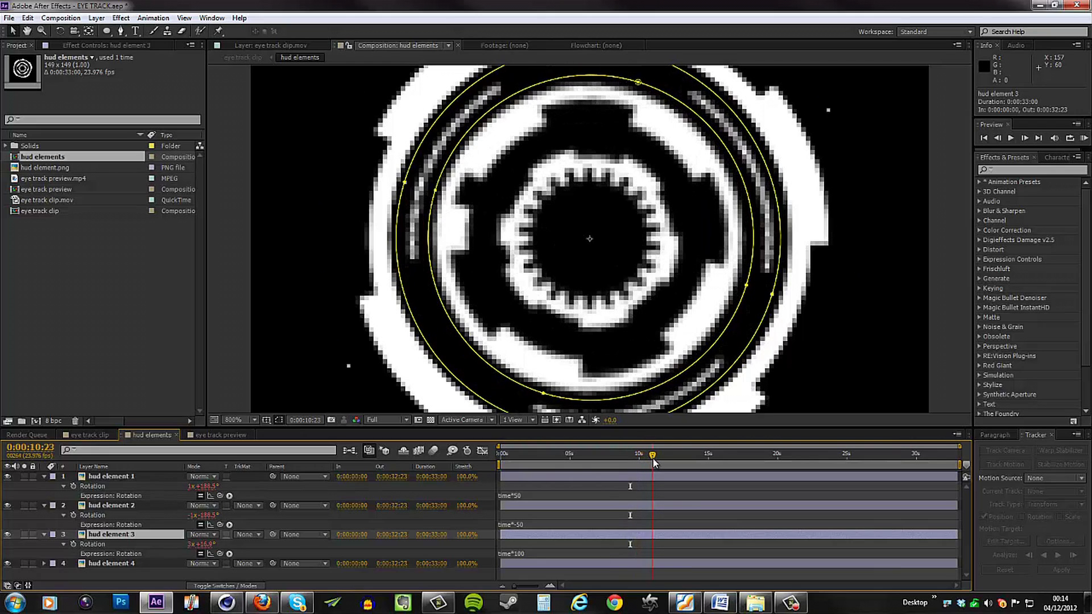
Add the expression time*-20 to hud element 4's Rotation and scrub the timeline to check the outer ring
{"action": "left_click", "coordinate": [126, 565]}
{"action": "key", "text": "r"}
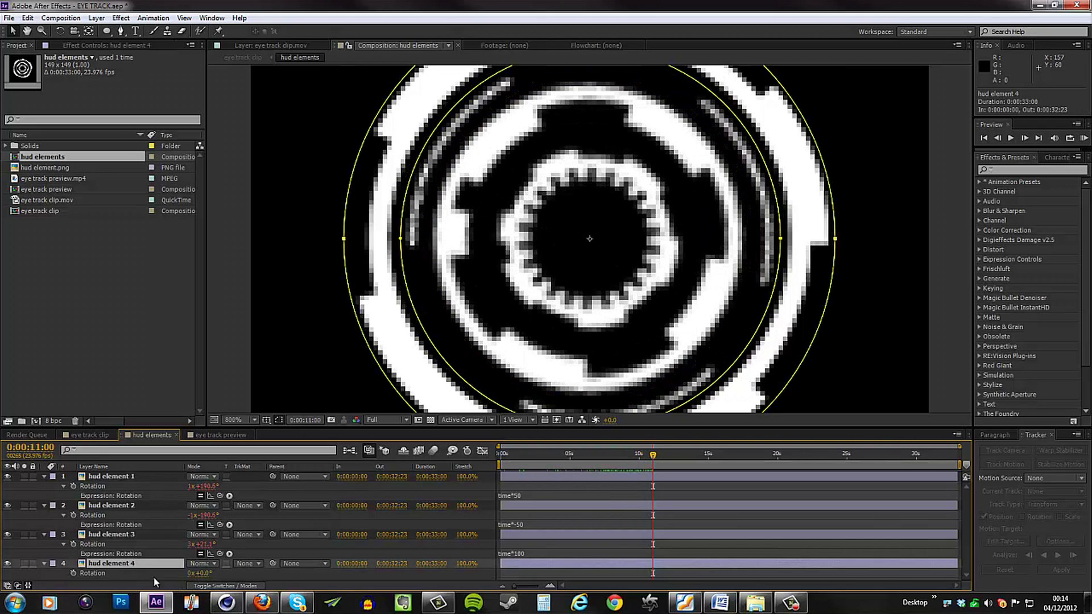
{"action": "left_click", "coordinate": [74, 572], "text": "alt"}
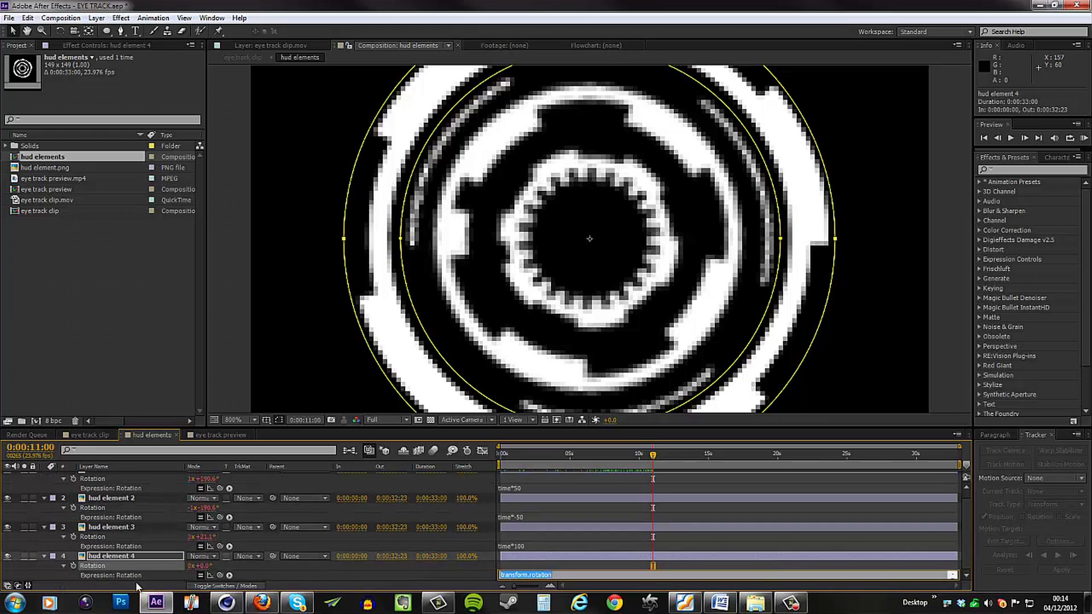
{"action": "type", "text": "ti"}
{"action": "left_click", "coordinate": [554, 568]}
{"action": "left_click_drag", "start_coordinate": [546, 453], "coordinate": [578, 466]}
RAM preview the hud elements composition from the start and the eye track clip composition to check the spinning rings
{"action": "key", "text": "Home"}
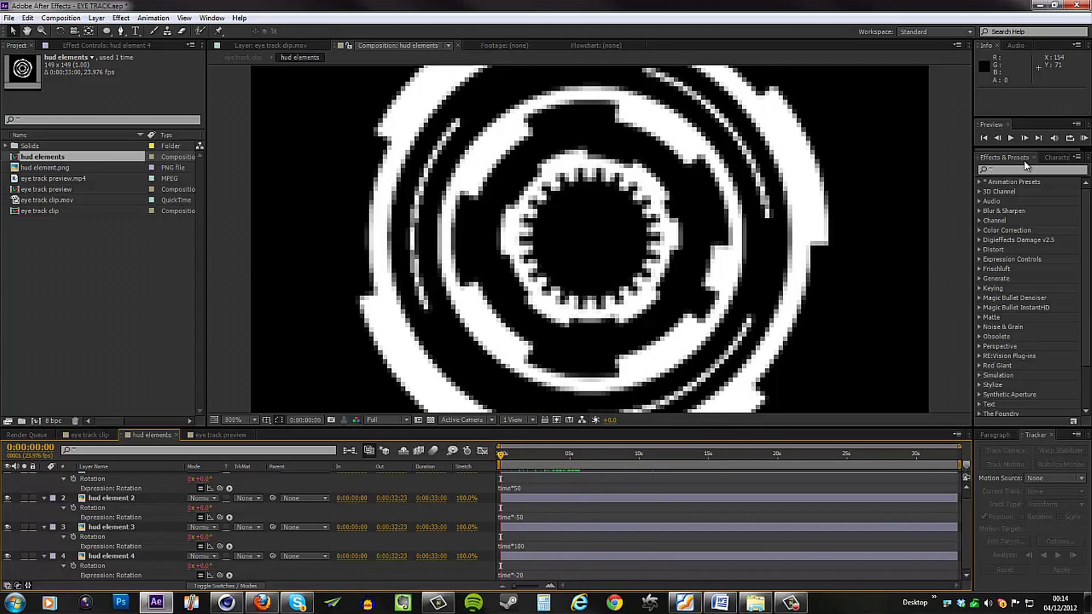
{"action": "left_click", "coordinate": [1084, 138]}
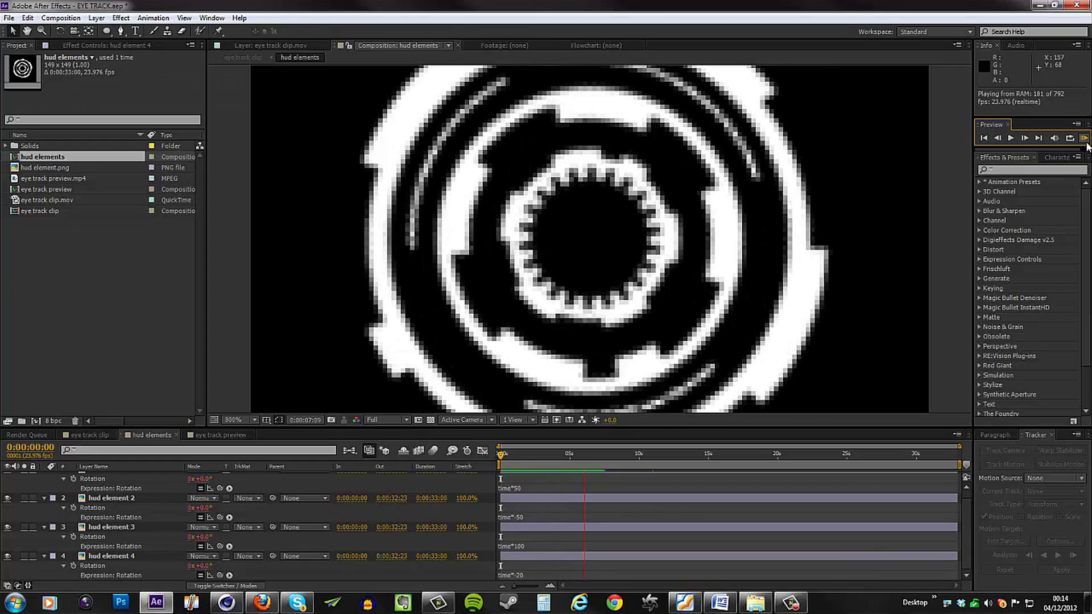
{"action": "left_click", "coordinate": [230, 385]}
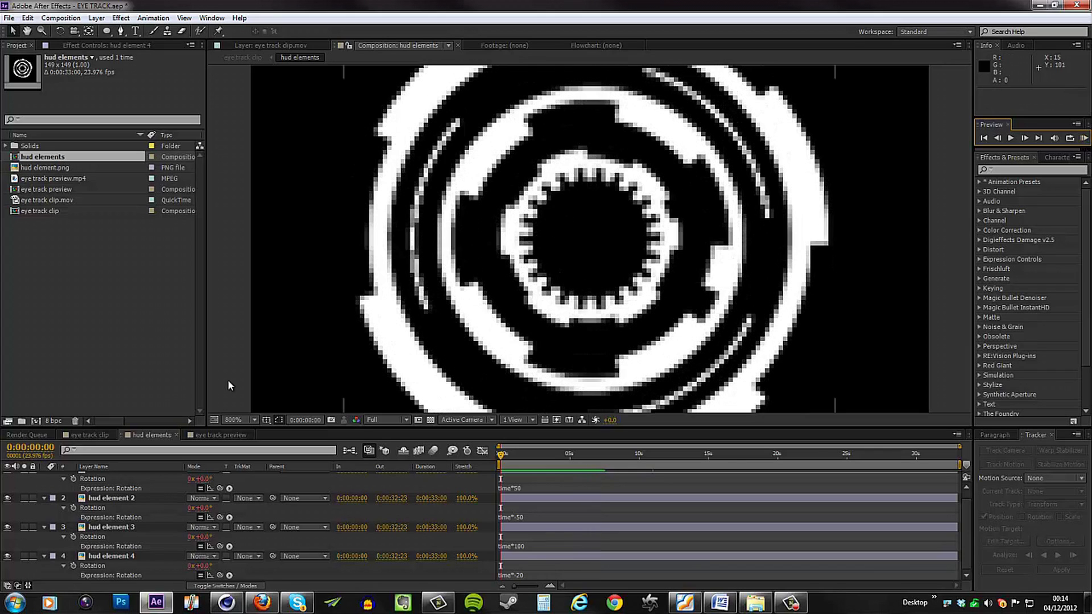
{"action": "left_click", "coordinate": [90, 435]}
{"action": "left_click", "coordinate": [1083, 138]}
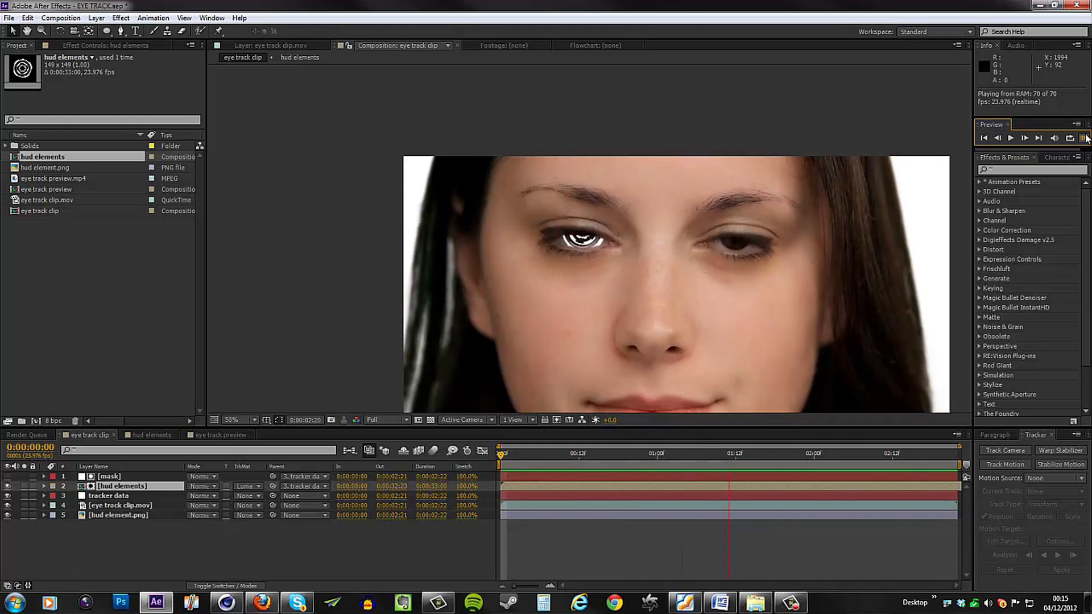
{"action": "key", "text": "space"}
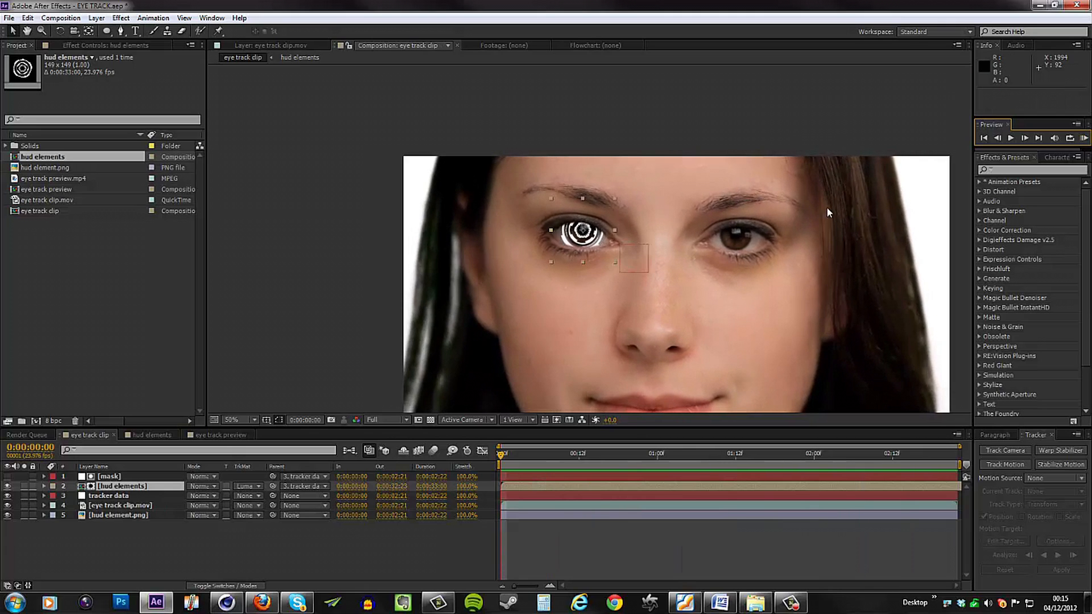
Reopen the hud elements composition, collapse all four ring layers and fit the whole HUD in view
{"action": "double_click", "coordinate": [129, 491]}
{"action": "key", "text": "e"}
{"action": "key", "text": "e"}
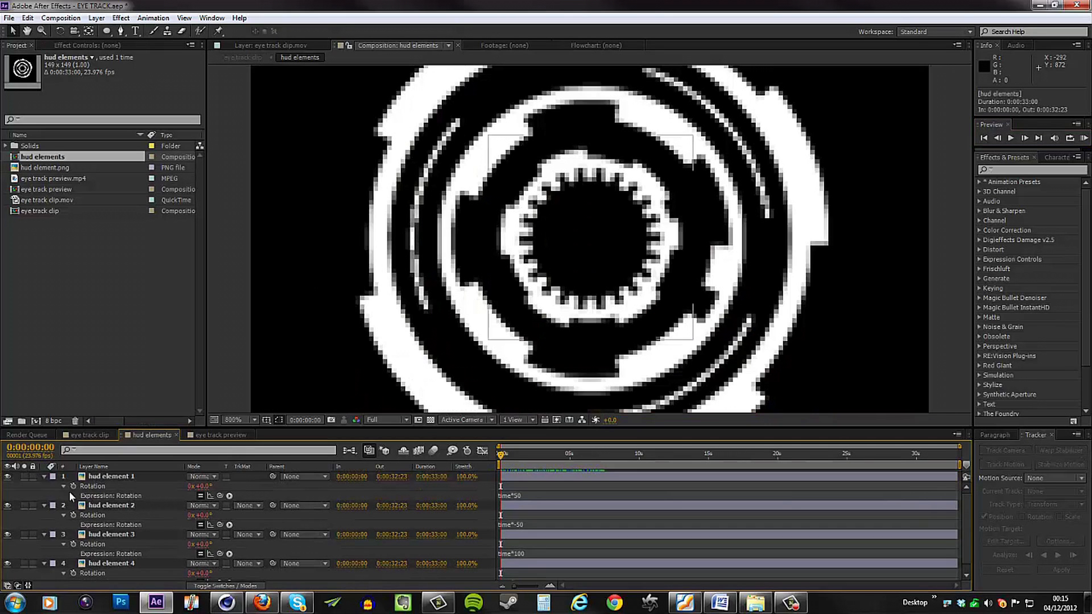
{"action": "left_click", "coordinate": [45, 476]}
{"action": "left_click", "coordinate": [44, 486]}
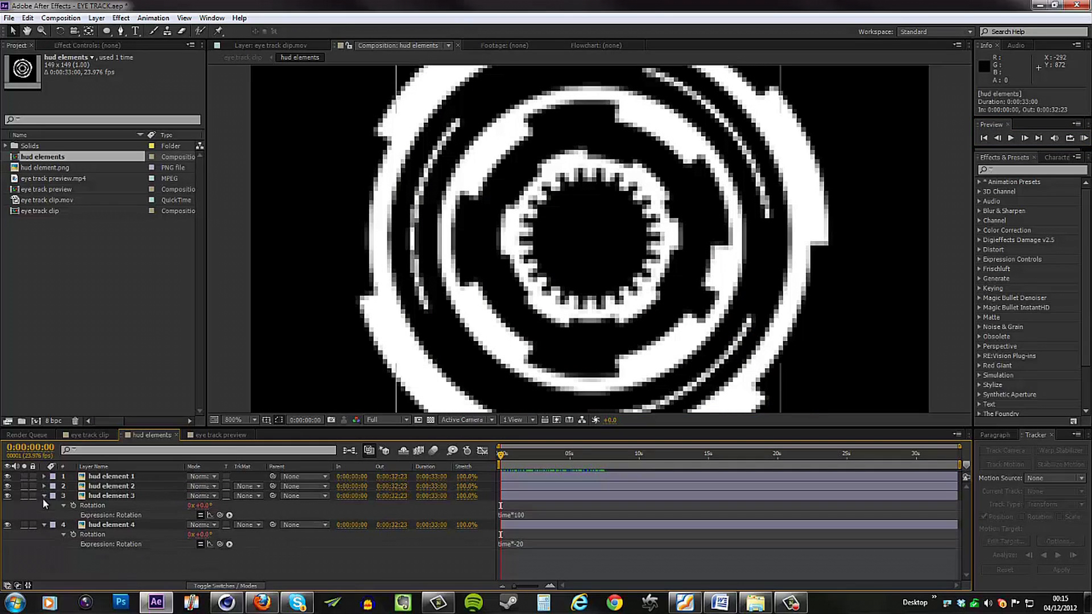
{"action": "left_click", "coordinate": [44, 496]}
{"action": "left_click", "coordinate": [43, 505]}
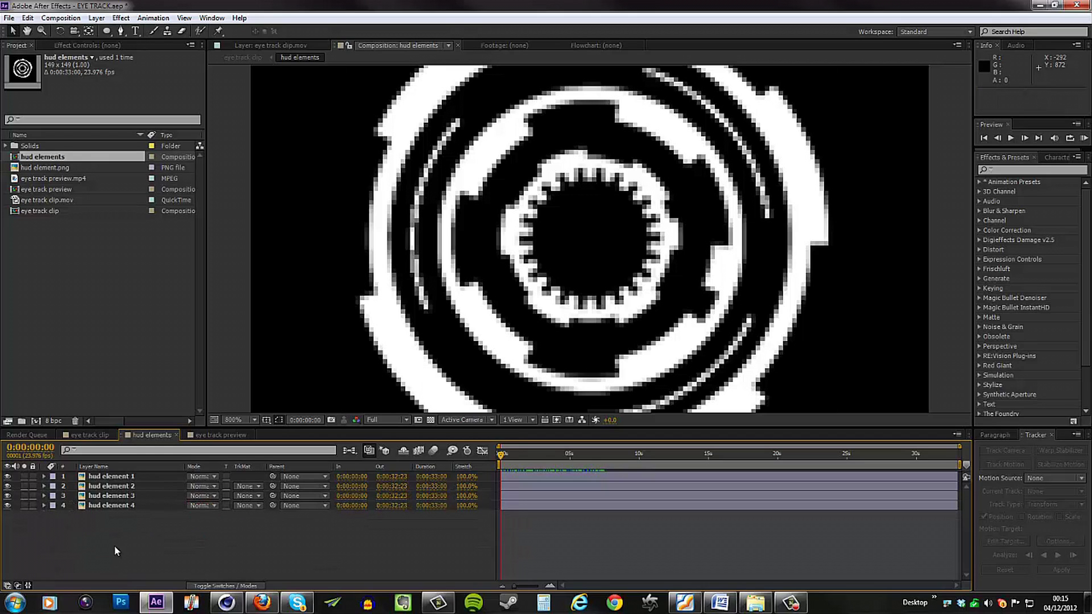
{"action": "key", "text": "comma"}
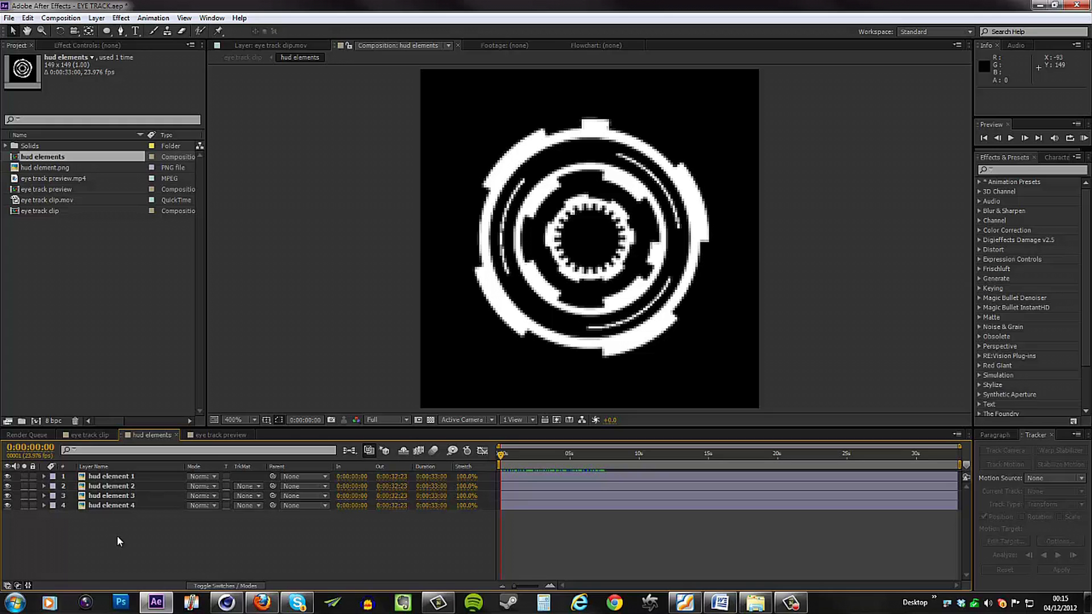
Pre-compose all four hud element layers into a new composition named hud elements PRE, moving all attributes
{"action": "left_click_drag", "start_coordinate": [117, 534], "coordinate": [112, 473]}
{"action": "right_click", "coordinate": [112, 502]}
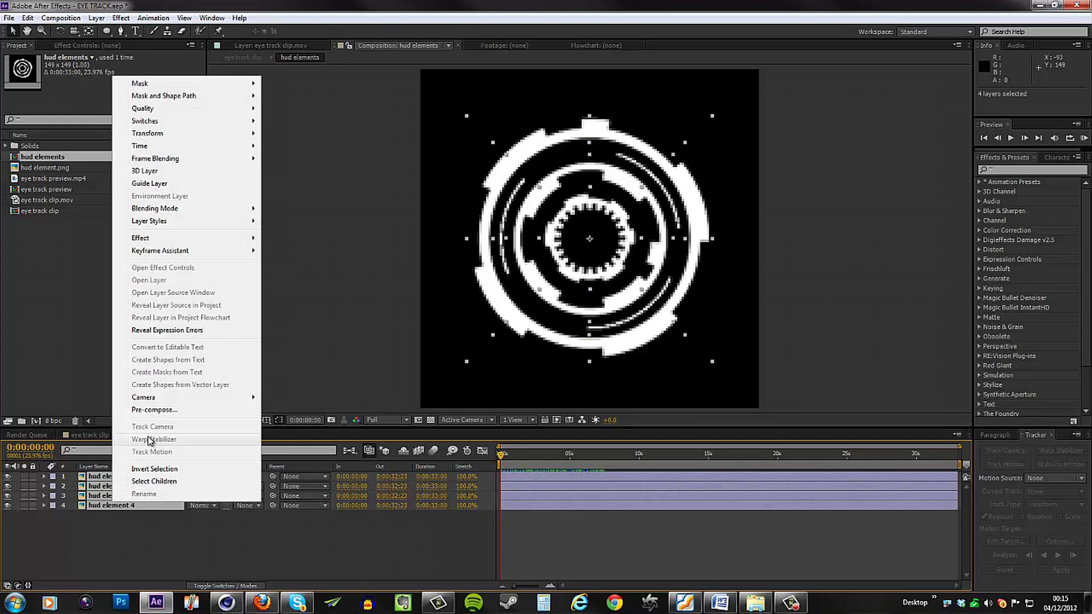
{"action": "left_click", "coordinate": [154, 410]}
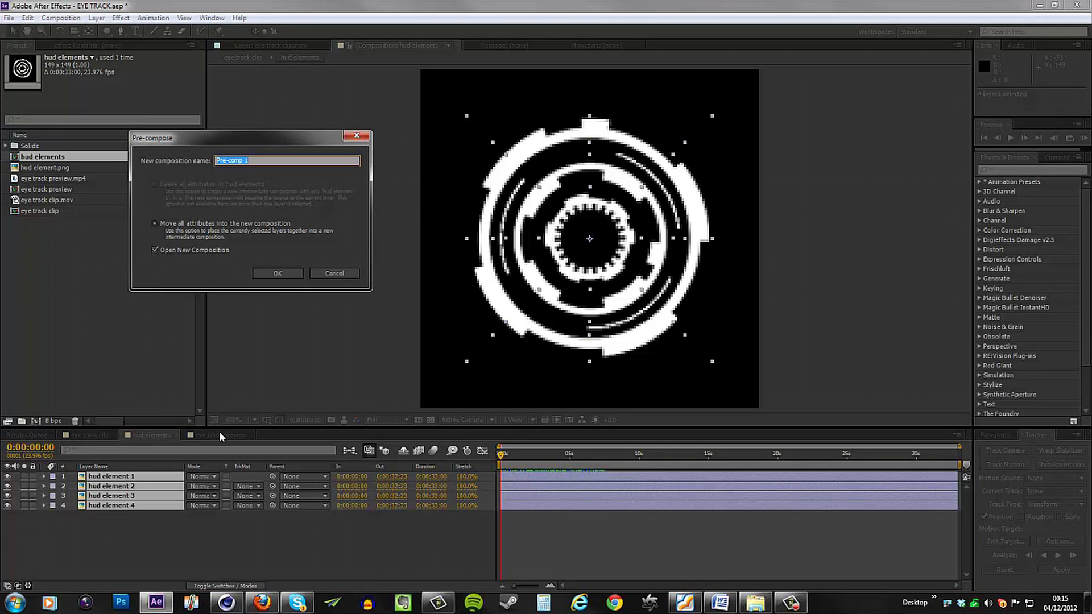
{"action": "type", "text": "hud elements PRE"}
{"action": "left_click", "coordinate": [278, 273]}
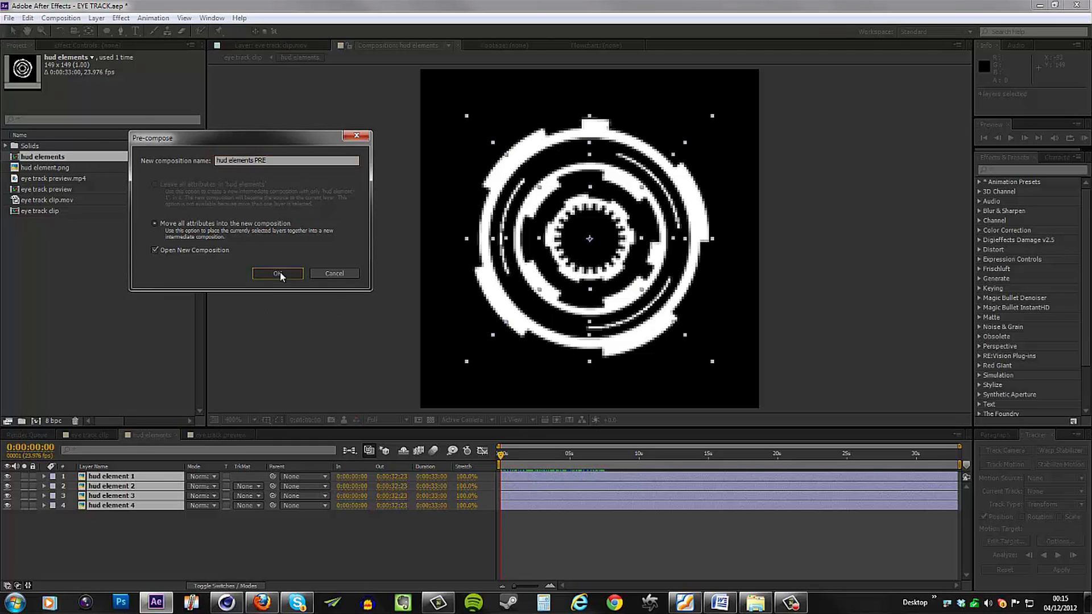
Apply the Stylize Glow effect to the hud elements PRE layer inside the hud elements composition
{"action": "left_click", "coordinate": [157, 434]}
{"action": "right_click", "coordinate": [142, 475]}
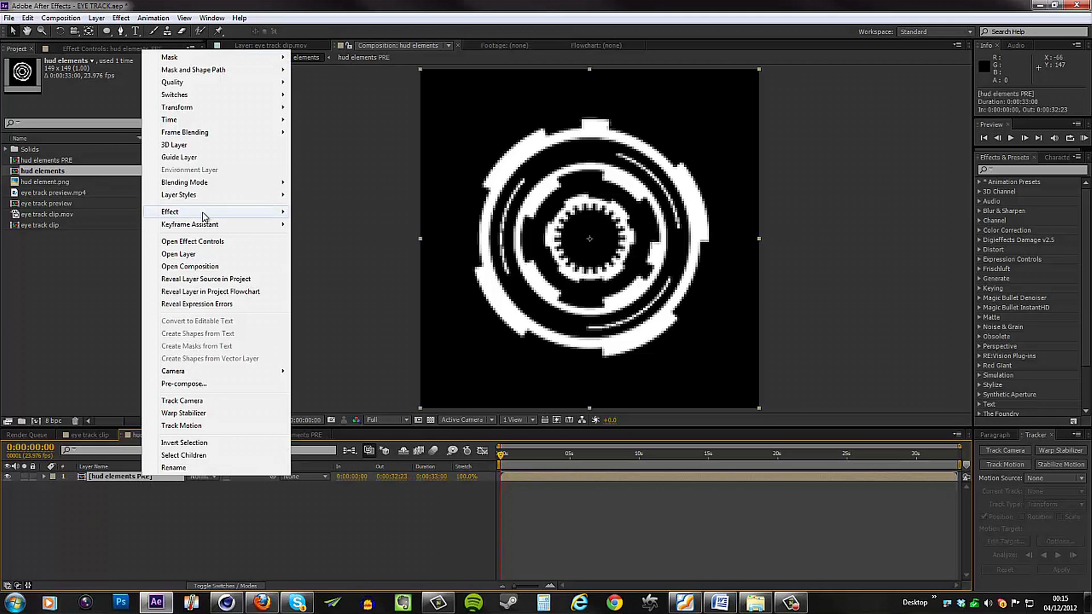
{"action": "mouse_move", "coordinate": [202, 213]}
{"action": "mouse_move", "coordinate": [335, 503]}
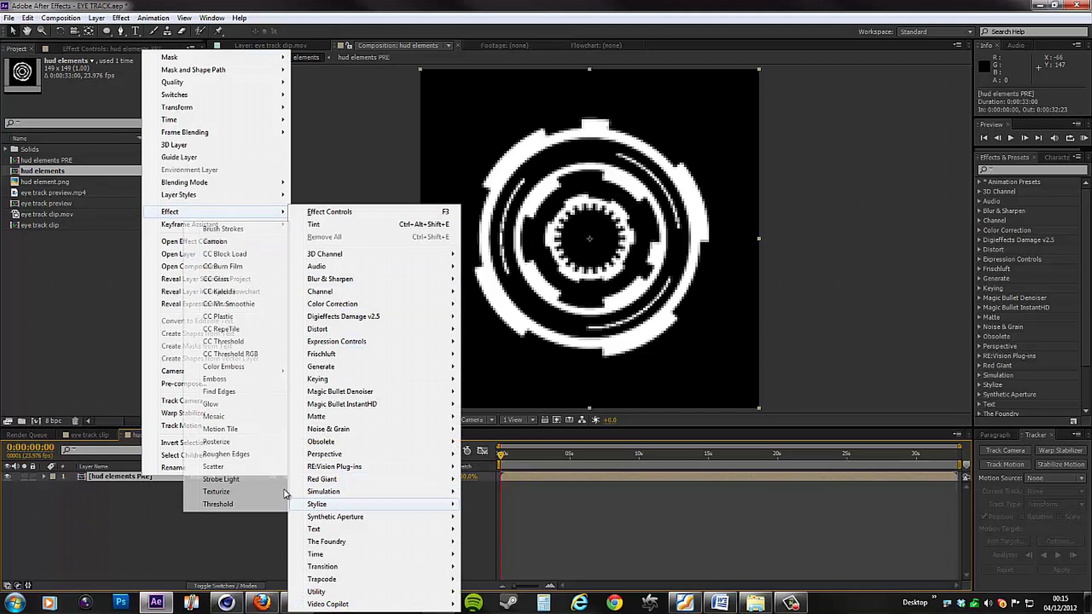
{"action": "left_click", "coordinate": [224, 405]}
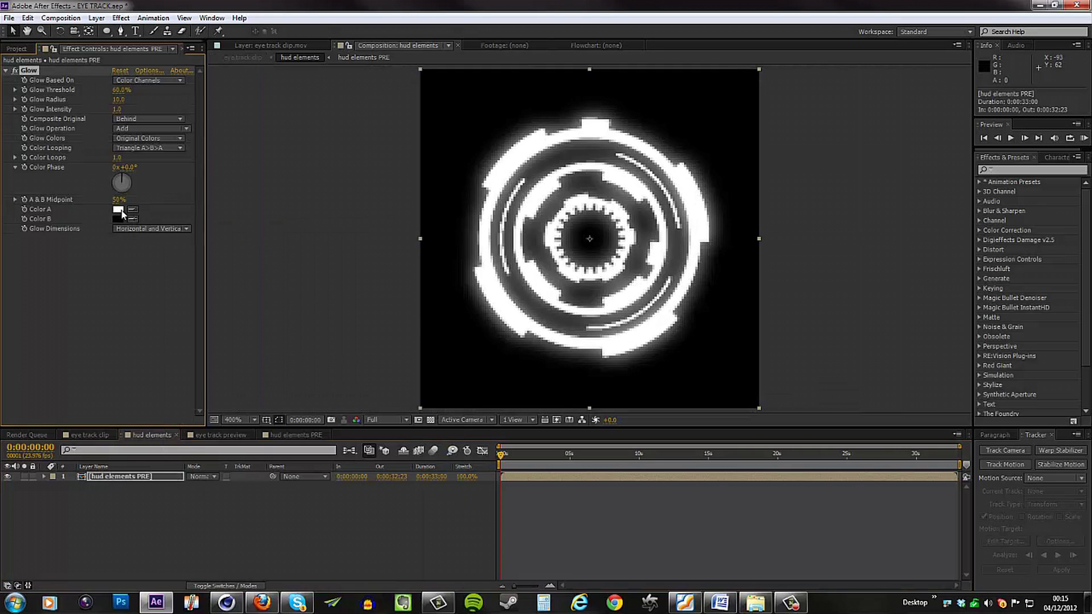
Set the glow's Color A to blue 0066FF and Color B to a similar bright blue
{"action": "left_click", "coordinate": [119, 210]}
{"action": "left_click_drag", "start_coordinate": [469, 238], "coordinate": [471, 232]}
{"action": "left_click", "coordinate": [453, 215]}
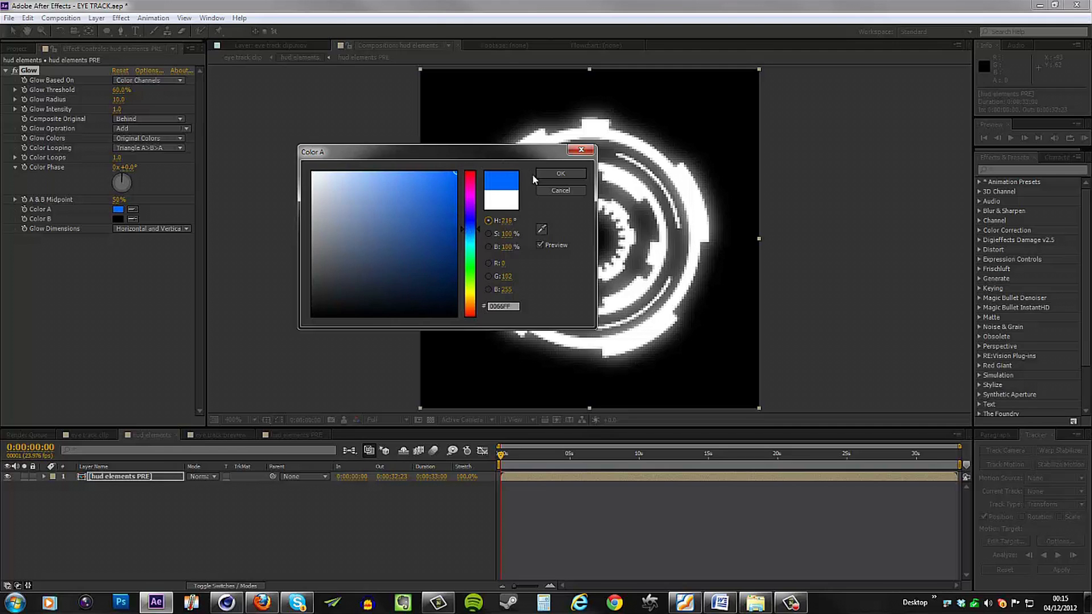
{"action": "left_click", "coordinate": [560, 173]}
{"action": "left_click", "coordinate": [120, 219]}
{"action": "left_click_drag", "start_coordinate": [476, 248], "coordinate": [476, 228]}
{"action": "left_click", "coordinate": [455, 172]}
{"action": "left_click", "coordinate": [560, 174]}
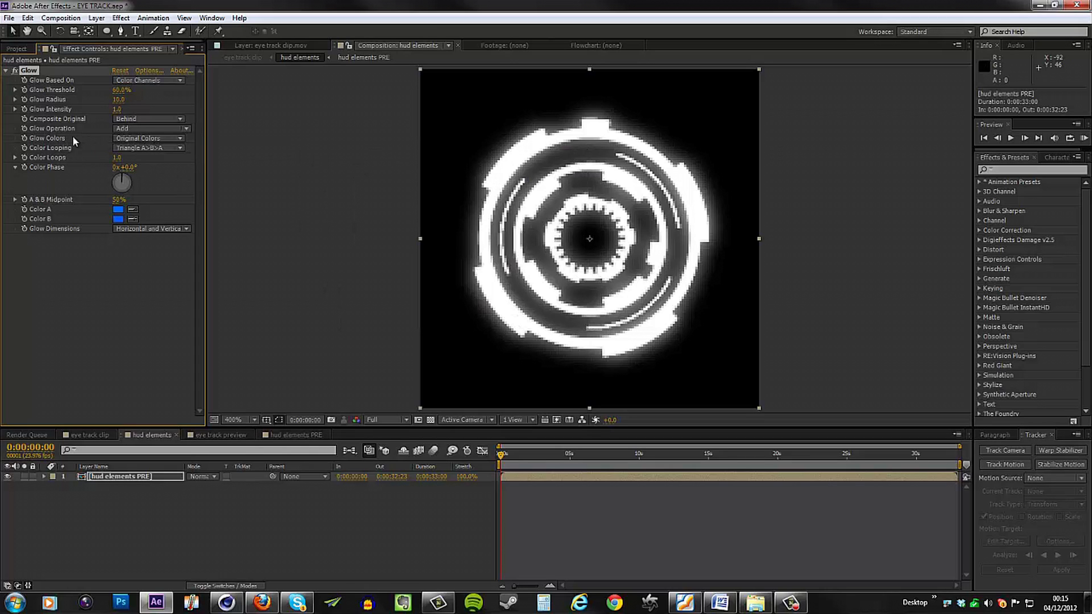
Switch Glow Colors to A & B Colors and scrub the timeline to check the blue glow
{"action": "left_click", "coordinate": [147, 138]}
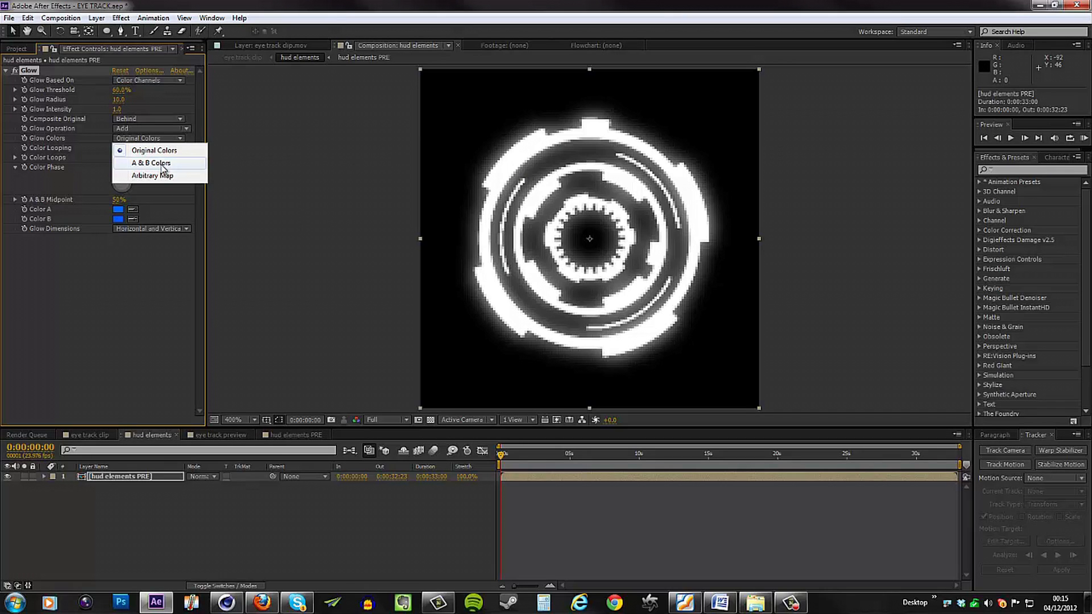
{"action": "left_click", "coordinate": [162, 164]}
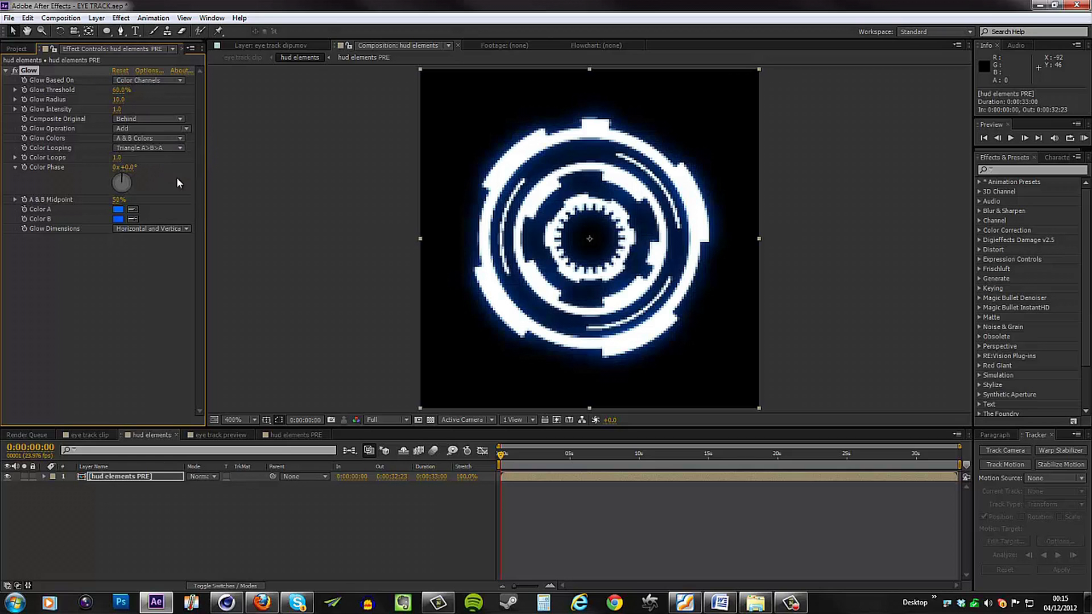
{"action": "left_click_drag", "start_coordinate": [517, 454], "coordinate": [611, 454]}
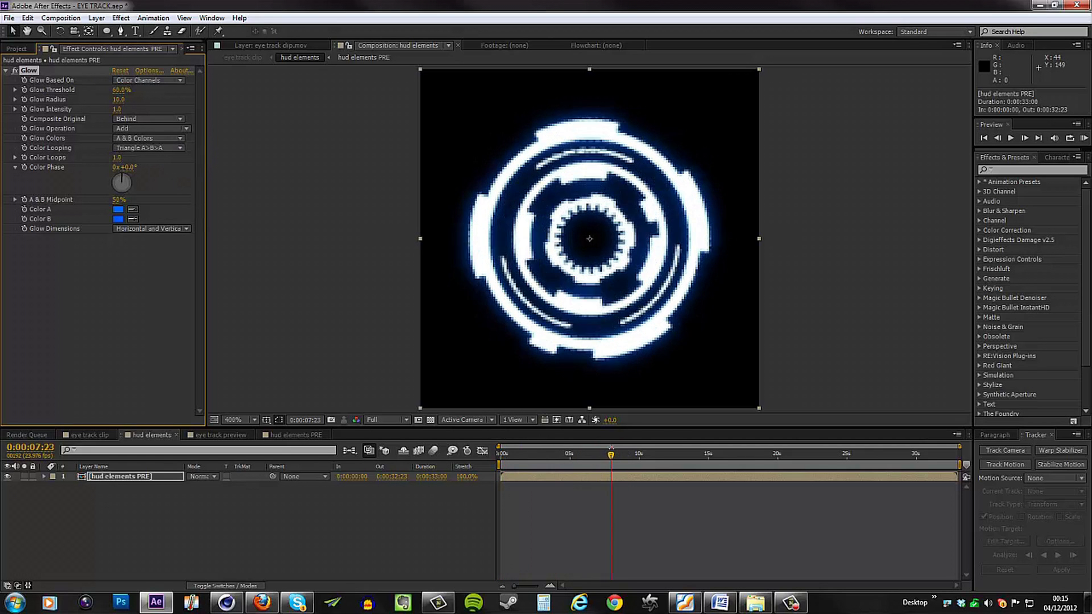
Inspect the glowing HUD over the eye in the eye track clip composition and compare it with the eye track preview composition
{"action": "left_click", "coordinate": [89, 435]}
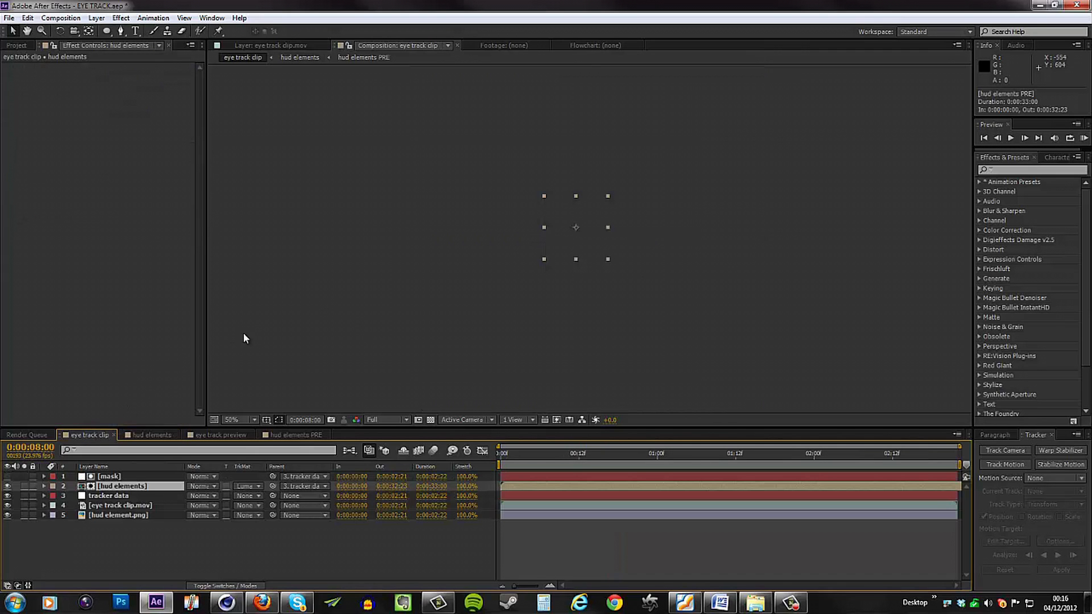
{"action": "left_click_drag", "start_coordinate": [564, 452], "coordinate": [651, 453]}
{"action": "scroll", "coordinate": [575, 239], "scroll_direction": "up", "scroll_amount": 2}
{"action": "scroll", "coordinate": [575, 237], "scroll_direction": "up", "scroll_amount": 1}
{"action": "scroll", "coordinate": [574, 237], "scroll_direction": "down", "scroll_amount": 1}
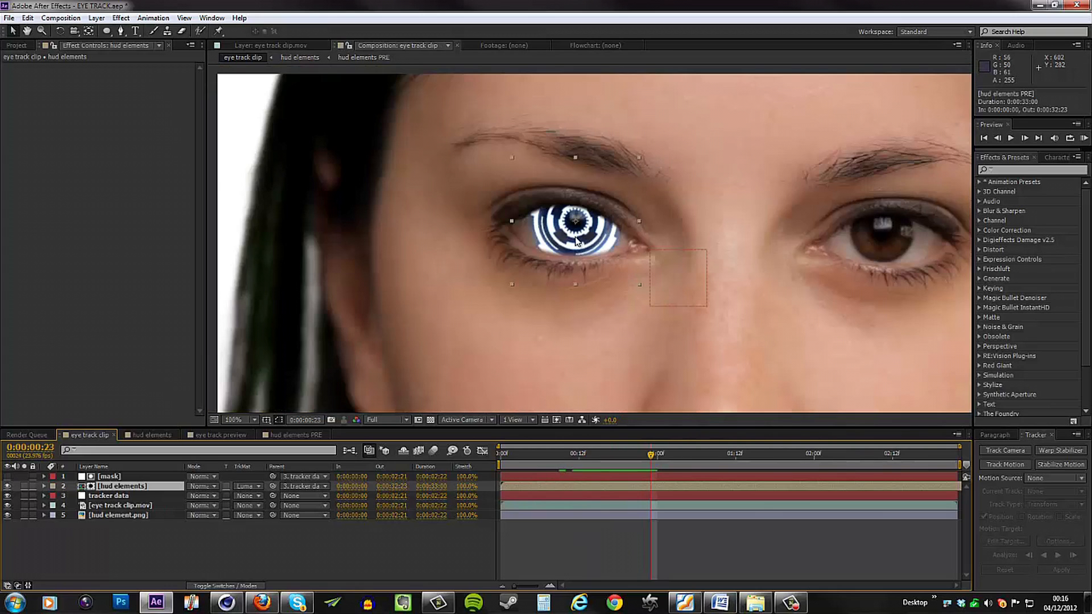
{"action": "left_click", "coordinate": [202, 433]}
{"action": "scroll", "coordinate": [406, 276], "scroll_direction": "up", "scroll_amount": 1}
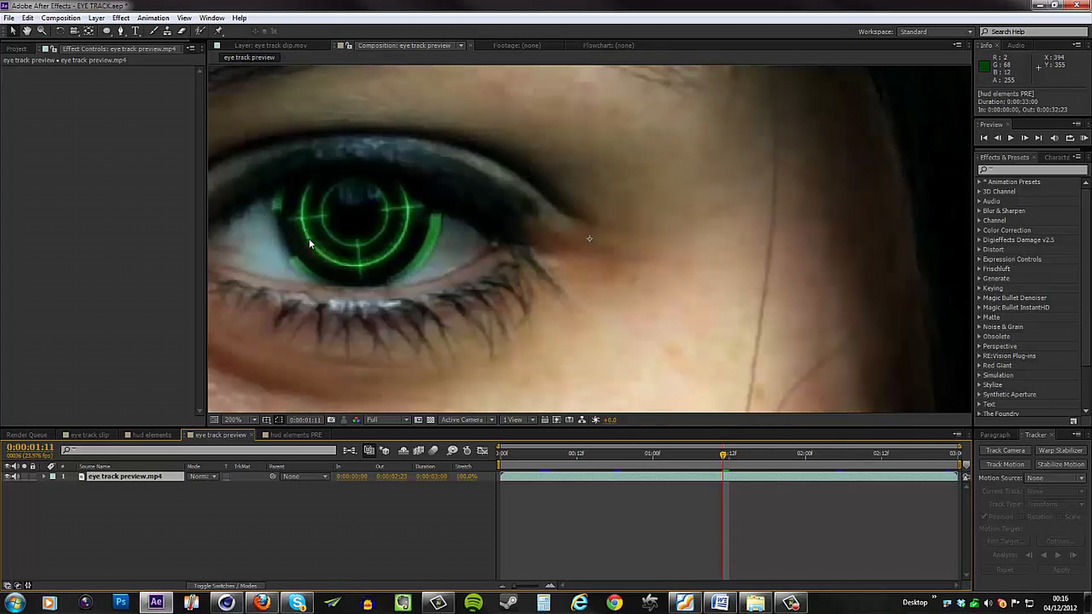
Apply the Tint effect to the hud elements PRE layer in the hud elements composition and place it above Glow
{"action": "left_click", "coordinate": [106, 435]}
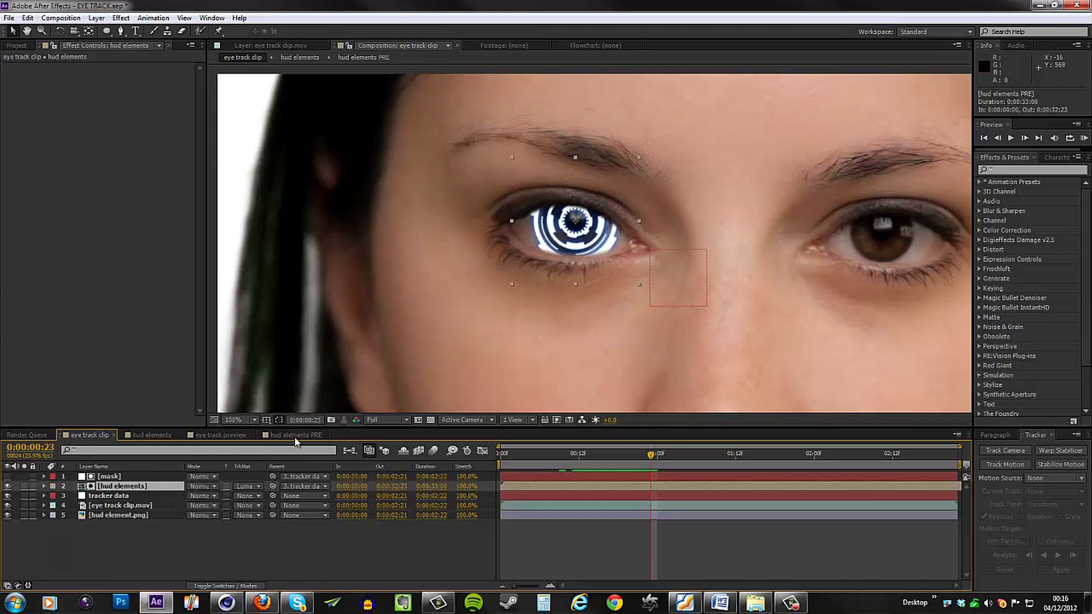
{"action": "left_click", "coordinate": [152, 433]}
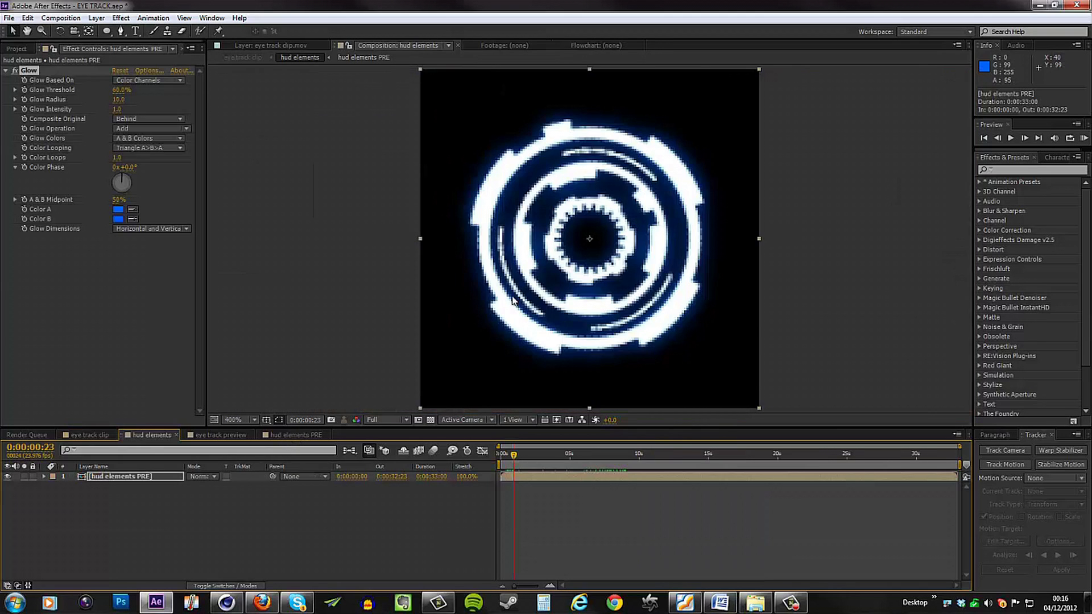
{"action": "right_click", "coordinate": [127, 477]}
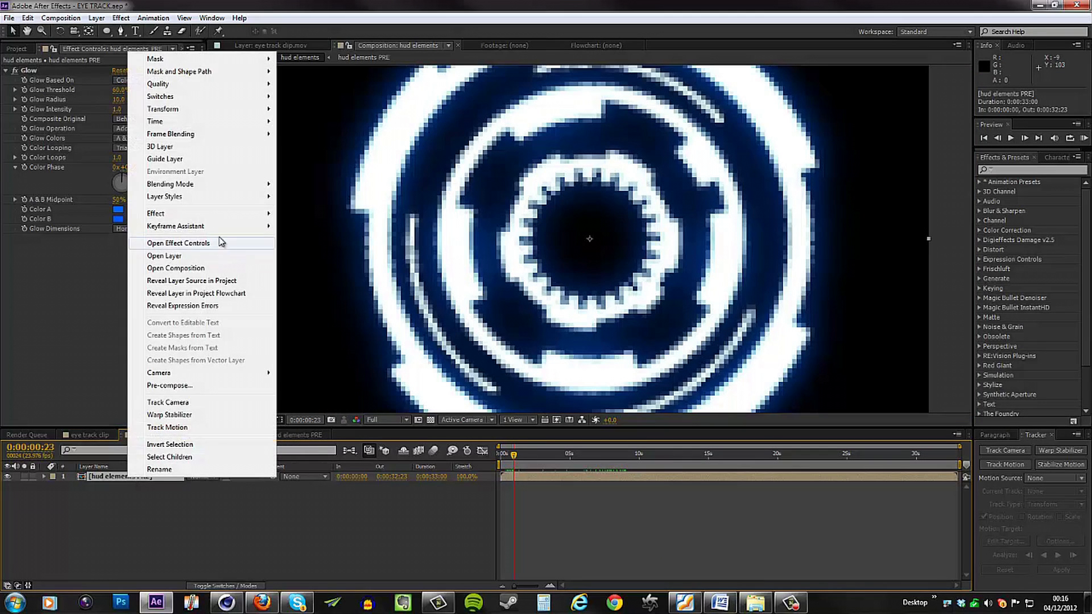
{"action": "mouse_move", "coordinate": [227, 213]}
{"action": "mouse_move", "coordinate": [341, 307]}
{"action": "left_click", "coordinate": [199, 580]}
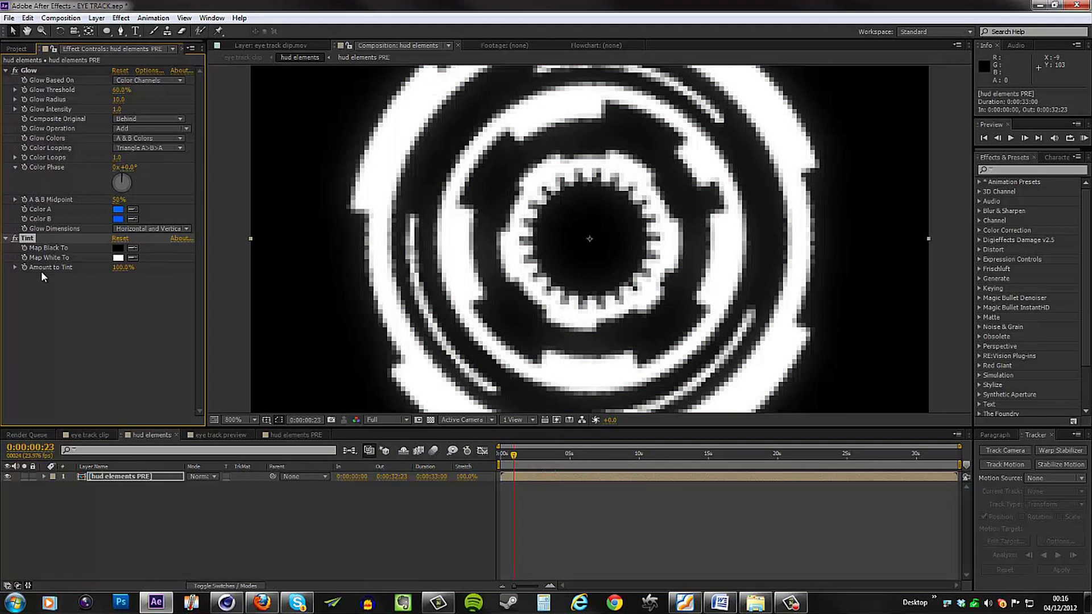
{"action": "left_click_drag", "start_coordinate": [30, 239], "coordinate": [60, 68]}
Sample the glow's Color A blue for the Tint's Map White To, with Glow temporarily disabled, then re-enabled
{"action": "left_click", "coordinate": [14, 108]}
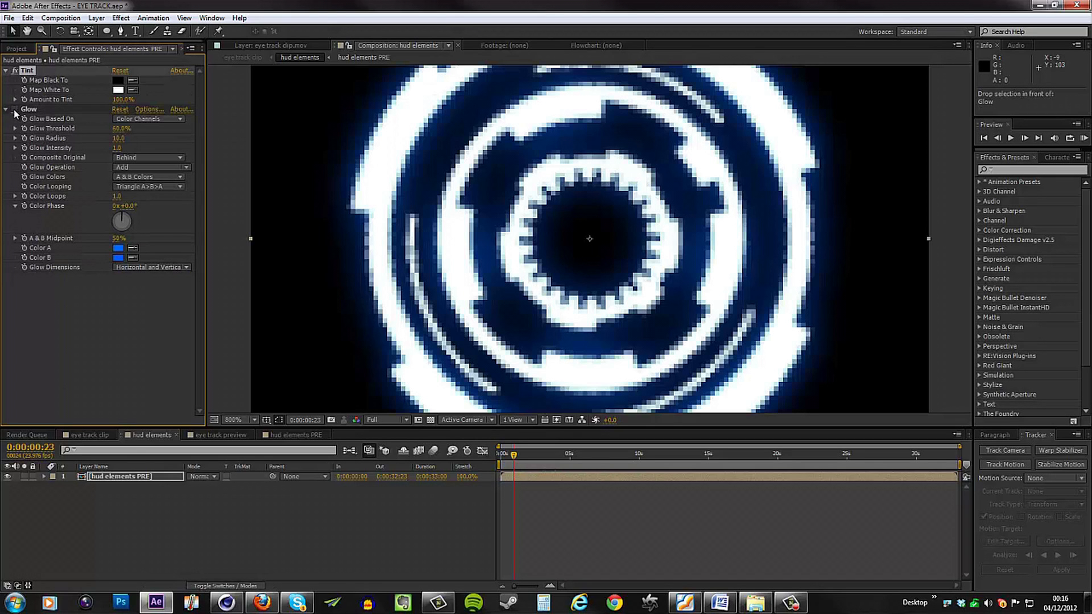
{"action": "left_click", "coordinate": [132, 89]}
{"action": "left_click", "coordinate": [118, 247]}
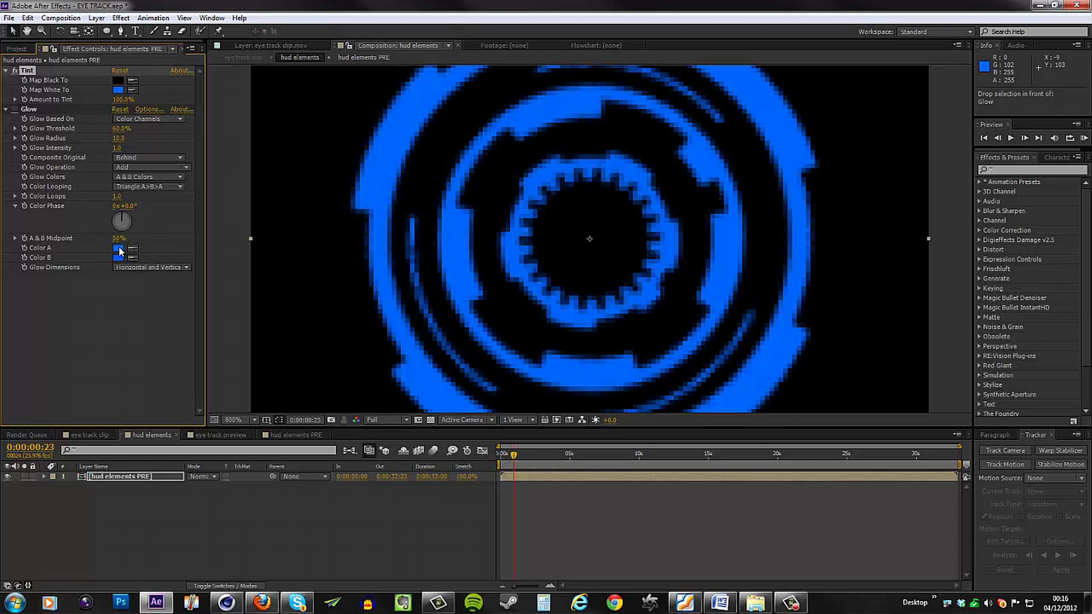
{"action": "left_click", "coordinate": [15, 109]}
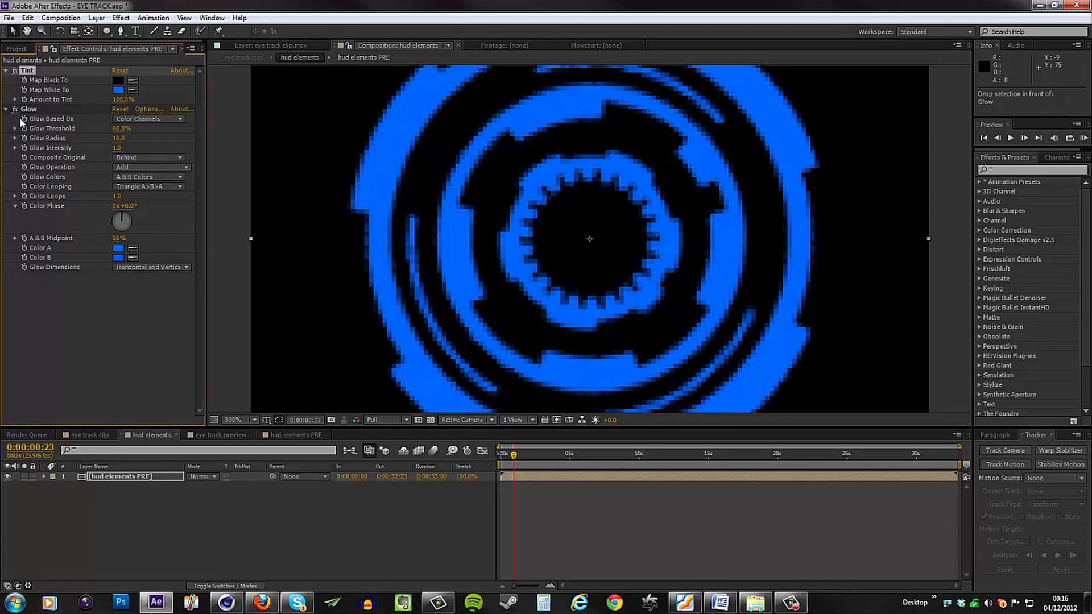
Try Original Colors as the Glow Colors and change the glow's Color B to a lighter blue
{"action": "left_click", "coordinate": [151, 178]}
{"action": "left_click", "coordinate": [149, 189]}
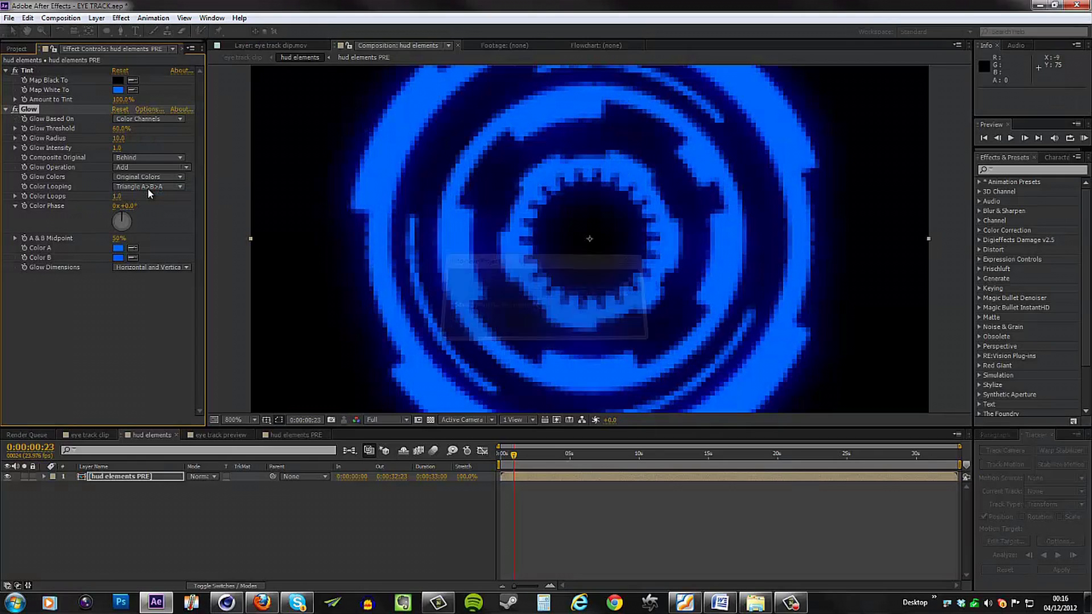
{"action": "left_click", "coordinate": [119, 257]}
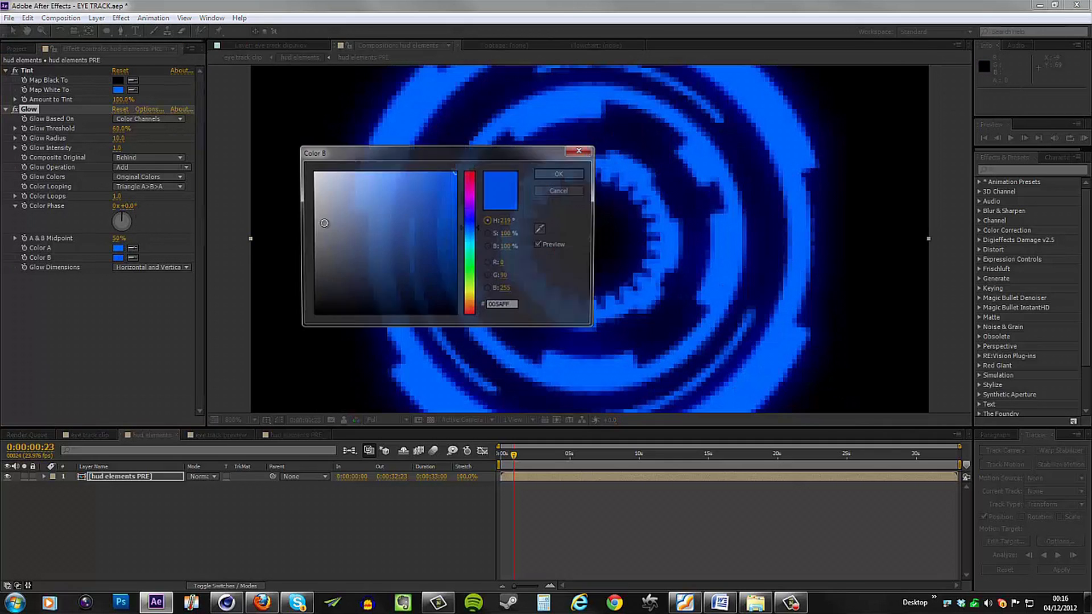
{"action": "left_click_drag", "start_coordinate": [369, 193], "coordinate": [383, 148]}
{"action": "left_click", "coordinate": [572, 172]}
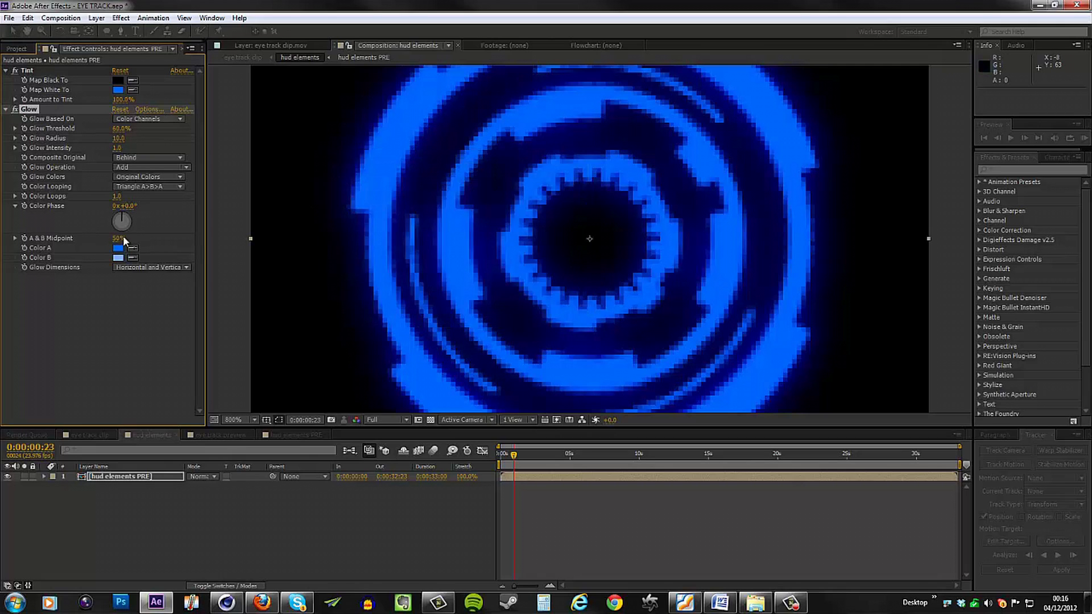
Set the glow's Color A to light blue 418DFF and switch Glow Colors to A & B Colors
{"action": "left_click", "coordinate": [118, 248]}
{"action": "left_click_drag", "start_coordinate": [449, 201], "coordinate": [421, 155]}
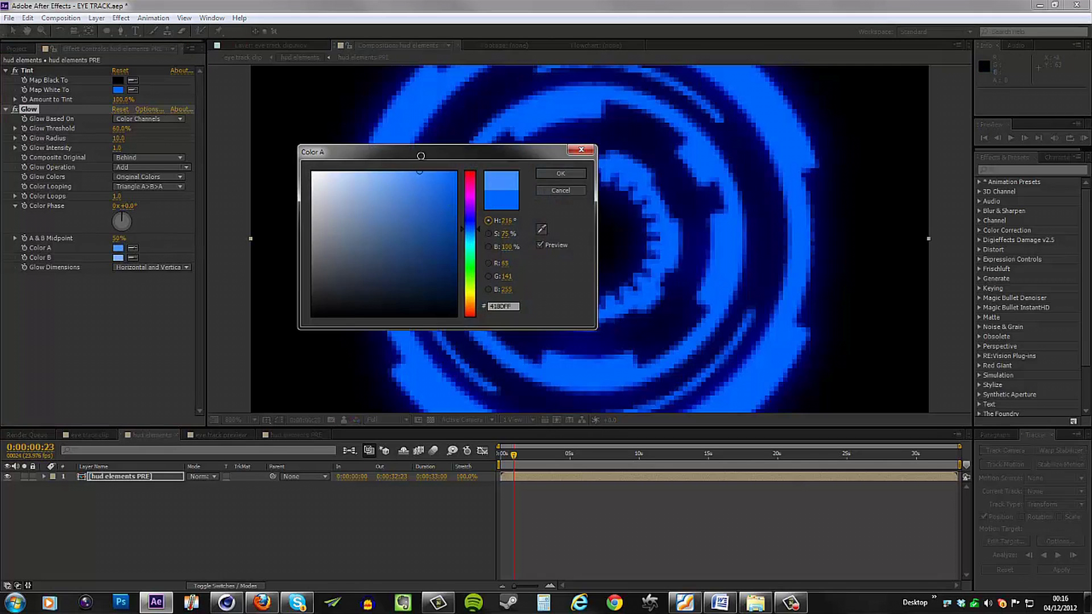
{"action": "left_click", "coordinate": [560, 174]}
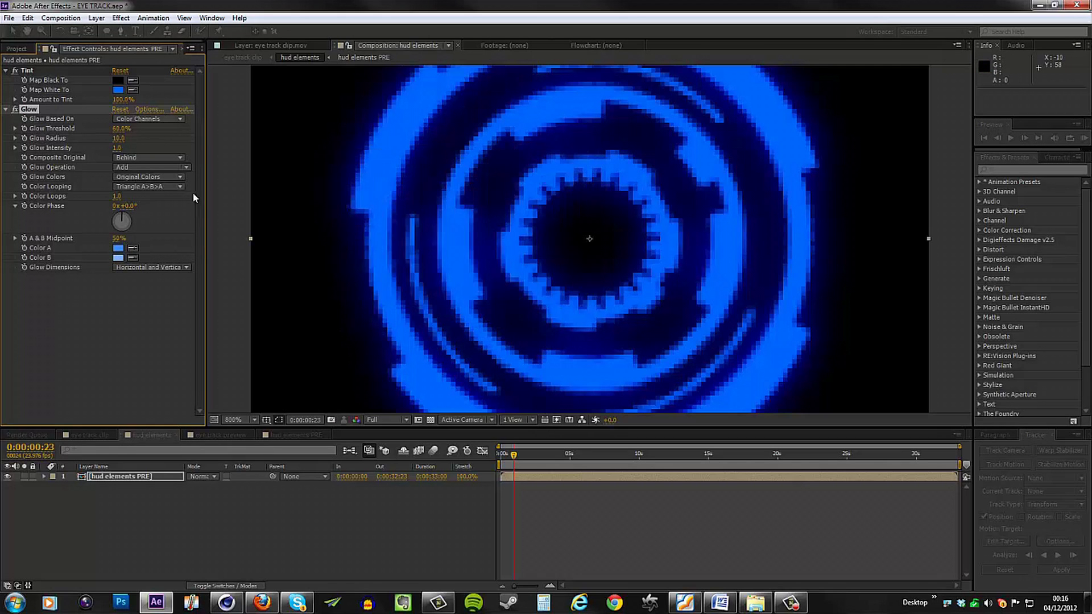
{"action": "left_click", "coordinate": [158, 177]}
{"action": "left_click", "coordinate": [160, 200]}
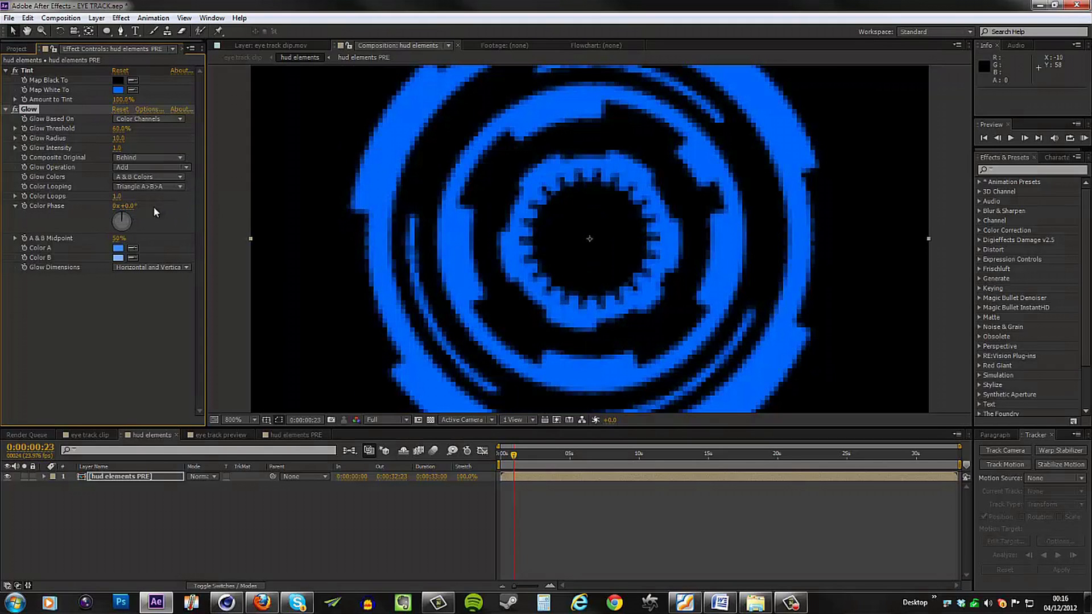
Set the glow's Color B to white, its threshold to 35.7% and its intensity to 2.1
{"action": "left_click", "coordinate": [118, 258]}
{"action": "left_click", "coordinate": [314, 172]}
{"action": "left_click", "coordinate": [558, 175]}
{"action": "left_click_drag", "start_coordinate": [122, 129], "coordinate": [84, 128]}
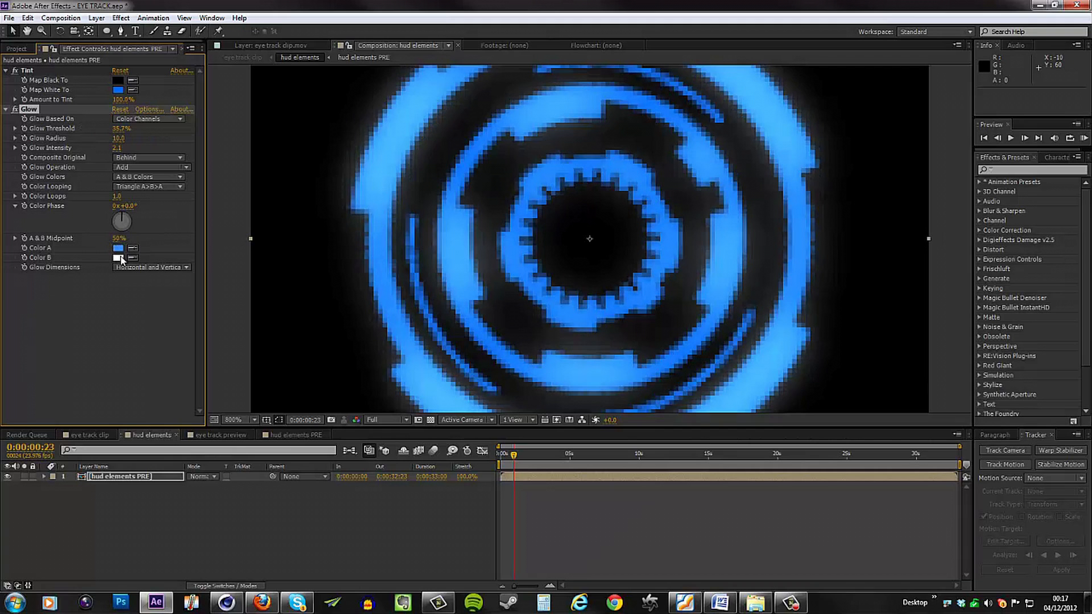
Match the glow's Color B to the light blue of Color A and scrub the hud elements timeline to check it
{"action": "left_click", "coordinate": [118, 257]}
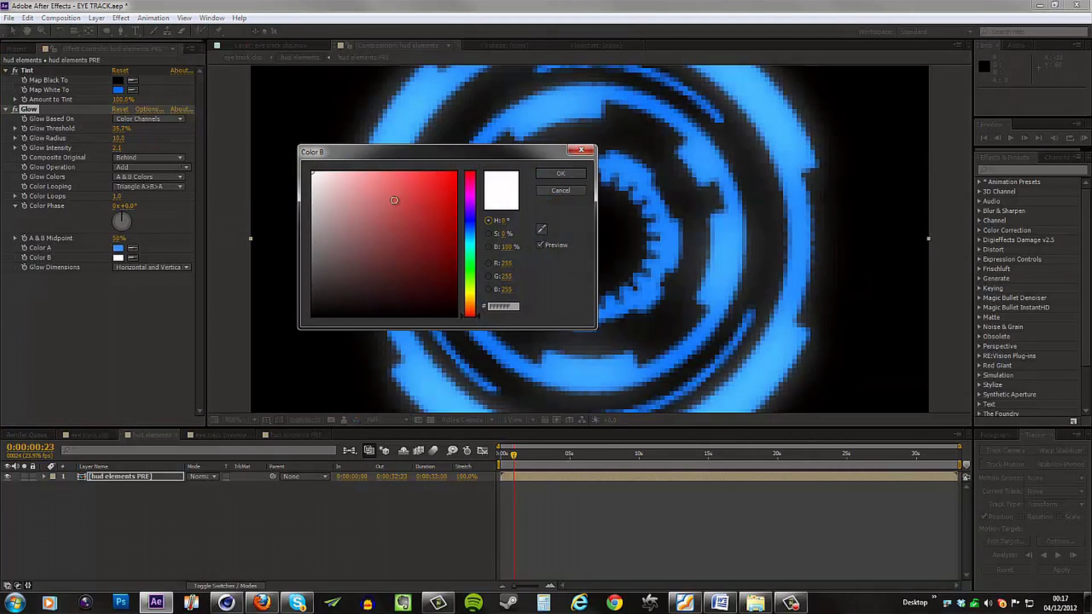
{"action": "left_click", "coordinate": [559, 190]}
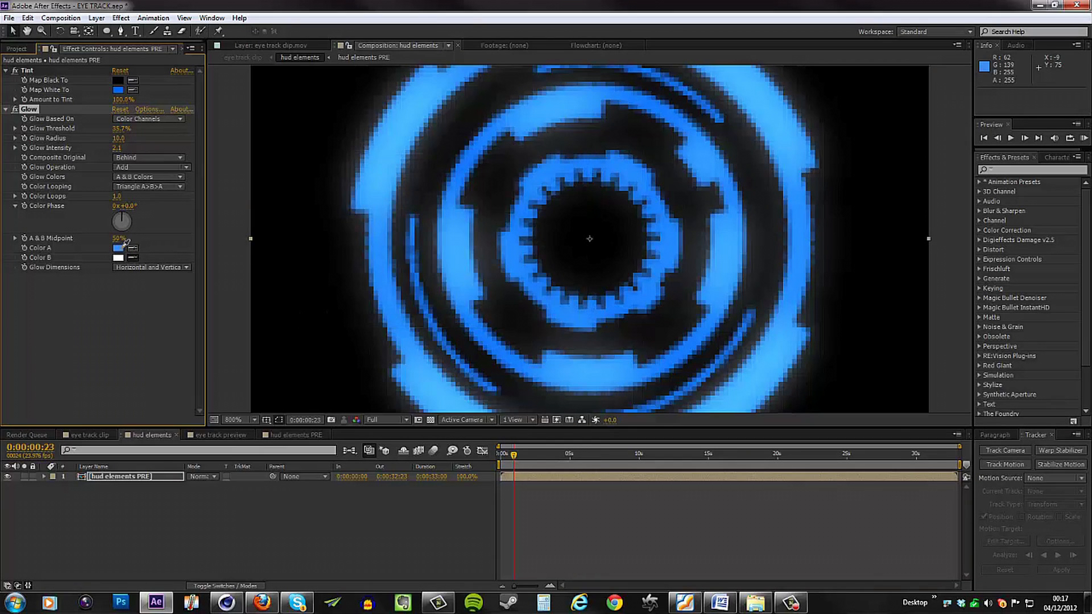
{"action": "scroll", "coordinate": [515, 271], "scroll_direction": "down", "scroll_amount": 1}
{"action": "left_click", "coordinate": [532, 455]}
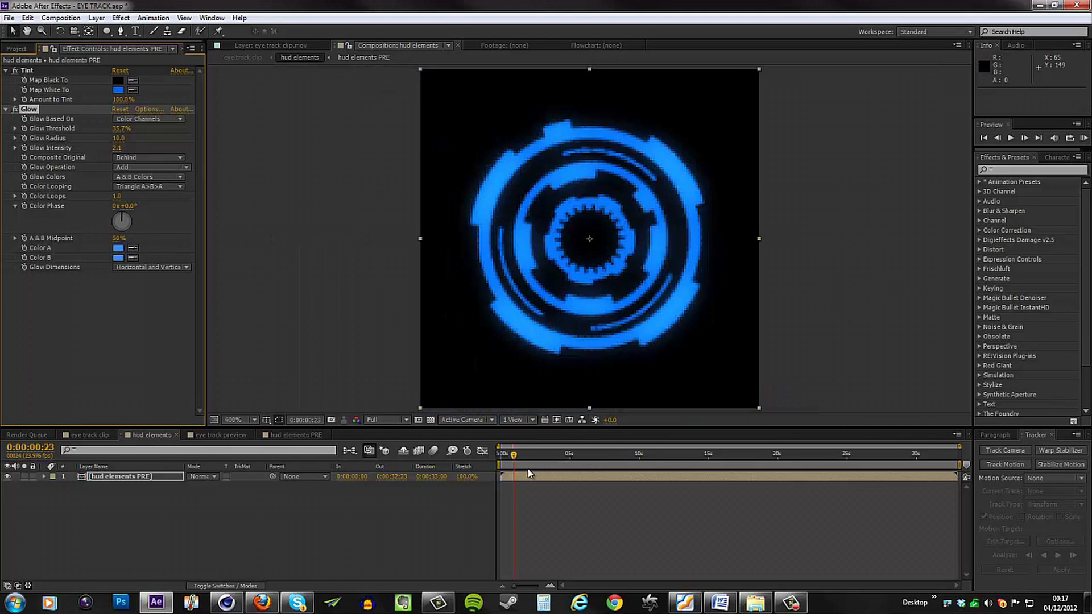
{"action": "mouse_move", "coordinate": [591, 454]}
{"action": "left_mouse_down"}
{"action": "mouse_move", "coordinate": [619, 453]}
{"action": "mouse_move", "coordinate": [521, 452]}
{"action": "mouse_move", "coordinate": [580, 453]}
{"action": "left_mouse_up"}
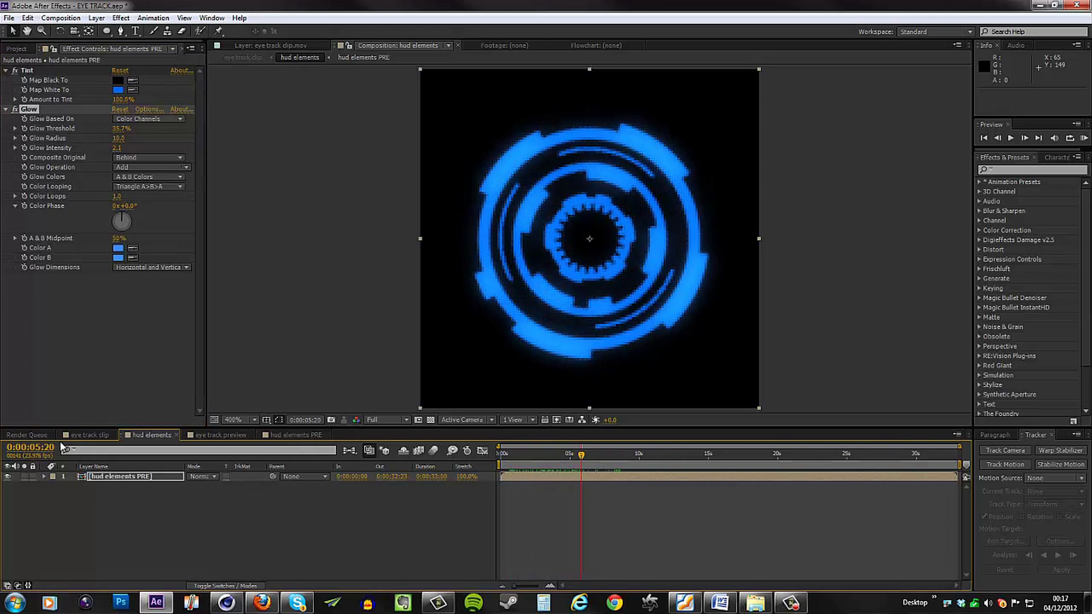
Set the hud elements layer's blending mode to Add in the eye track clip composition and scrub to check the eye
{"action": "left_click", "coordinate": [87, 435]}
{"action": "left_click_drag", "start_coordinate": [558, 454], "coordinate": [643, 462]}
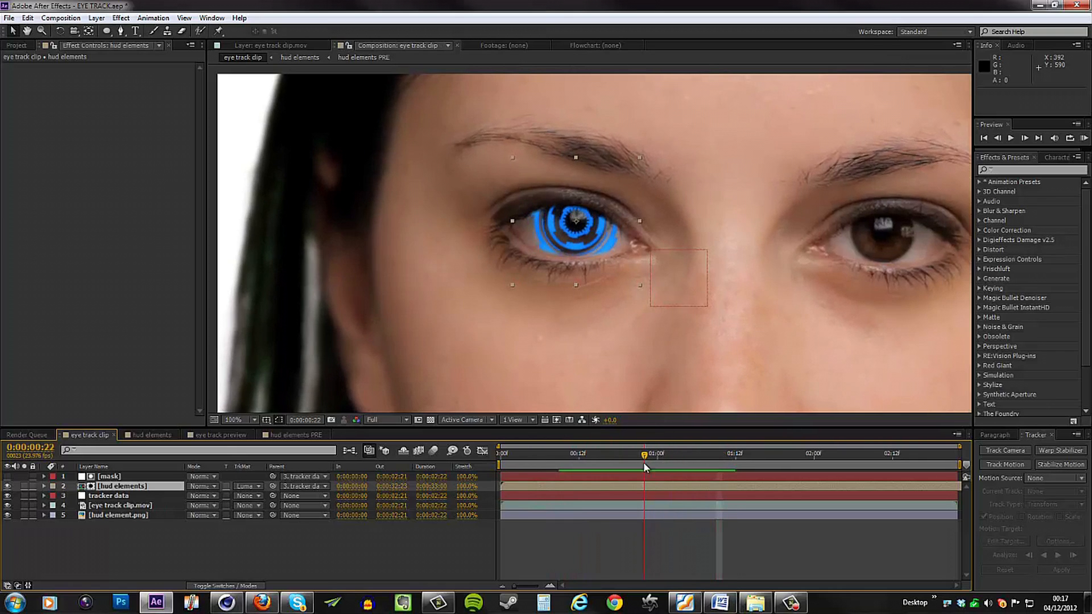
{"action": "right_click", "coordinate": [125, 486]}
{"action": "mouse_move", "coordinate": [173, 197]}
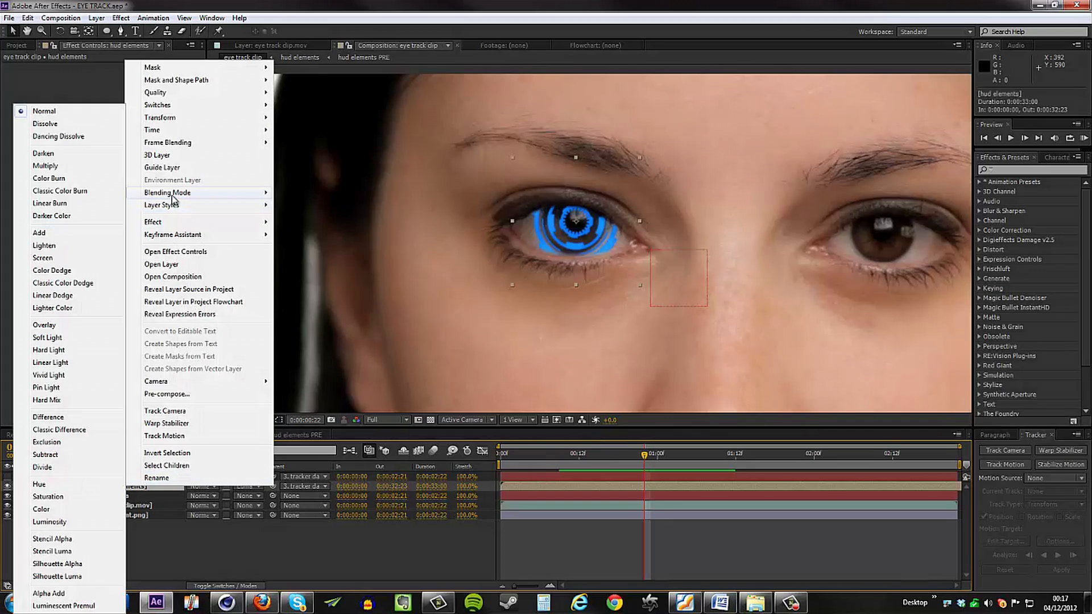
{"action": "left_click", "coordinate": [42, 232]}
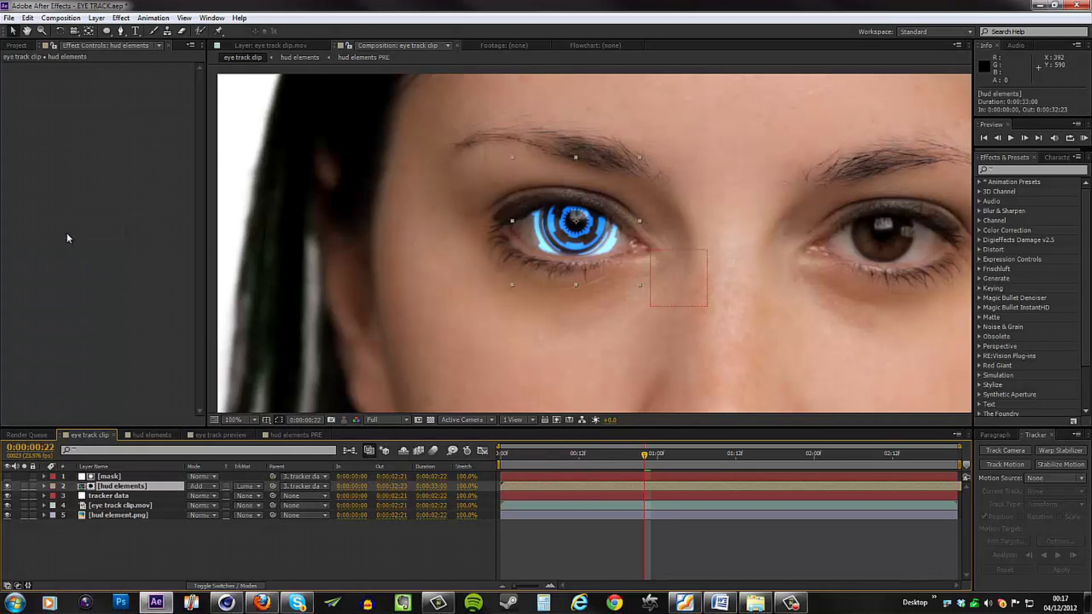
{"action": "left_click_drag", "start_coordinate": [647, 452], "coordinate": [270, 451]}
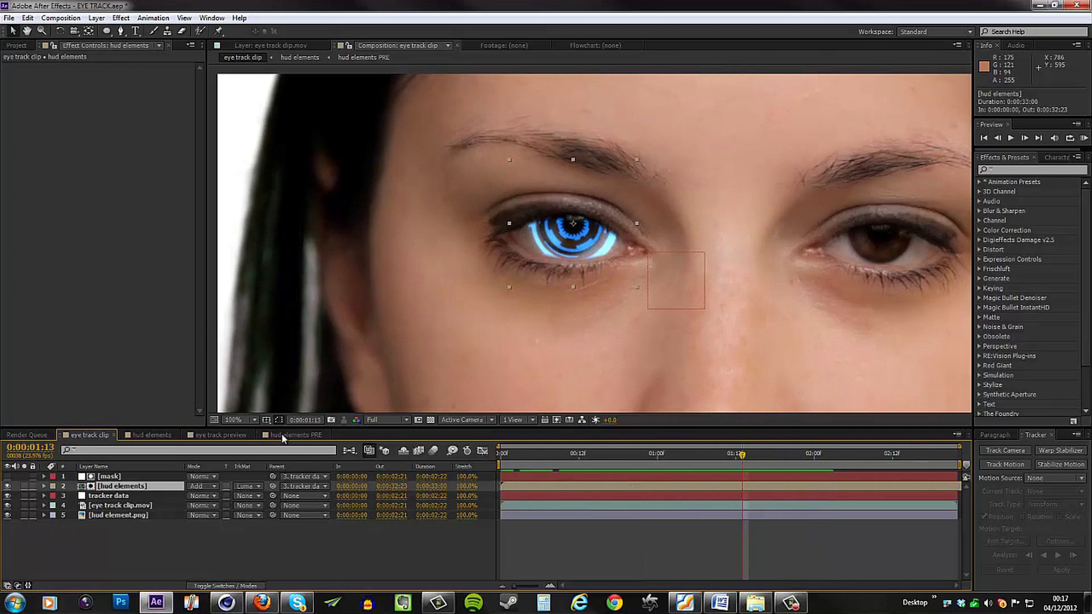
Set the glow's Color B to saturated blue 0066FF in the hud elements composition
{"action": "left_click", "coordinate": [283, 436]}
{"action": "left_click", "coordinate": [152, 435]}
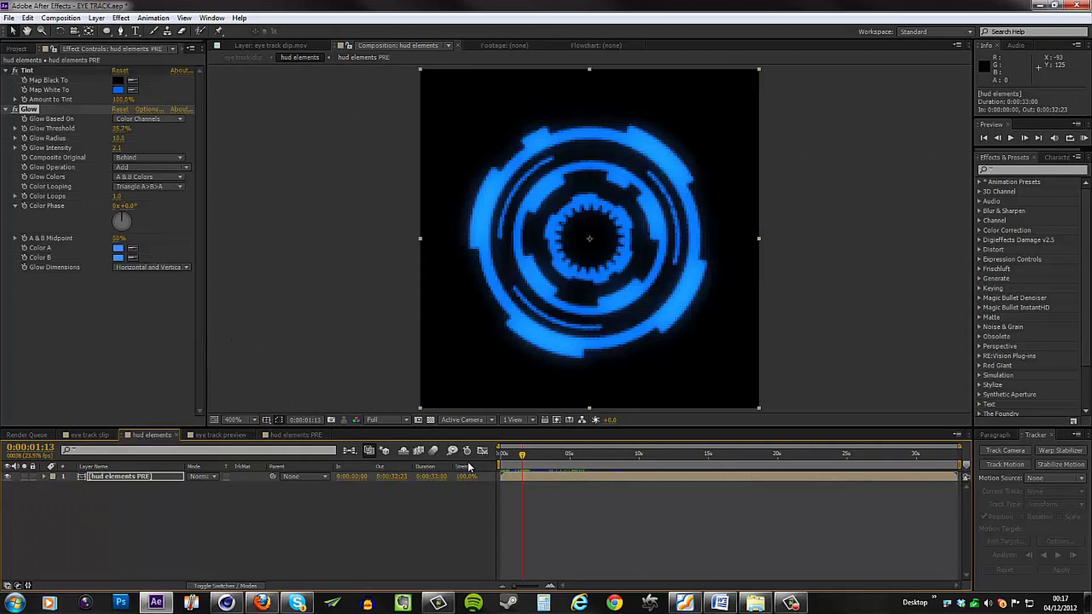
{"action": "left_click", "coordinate": [121, 257]}
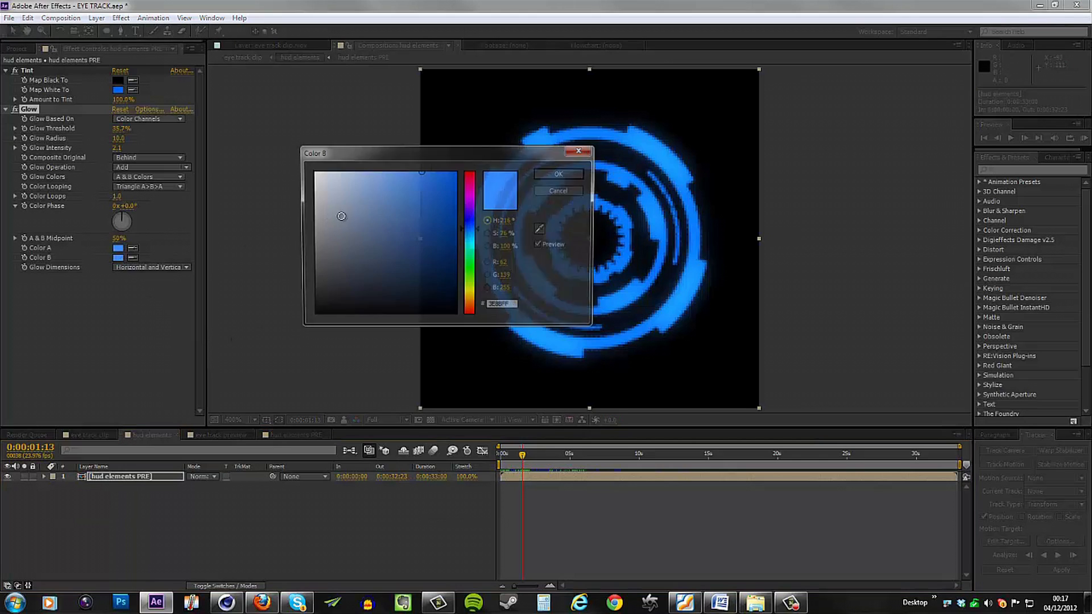
{"action": "mouse_move", "coordinate": [360, 207]}
{"action": "left_mouse_down"}
{"action": "mouse_move", "coordinate": [365, 147]}
{"action": "mouse_move", "coordinate": [333, 150]}
{"action": "mouse_move", "coordinate": [514, 171]}
{"action": "left_mouse_up"}
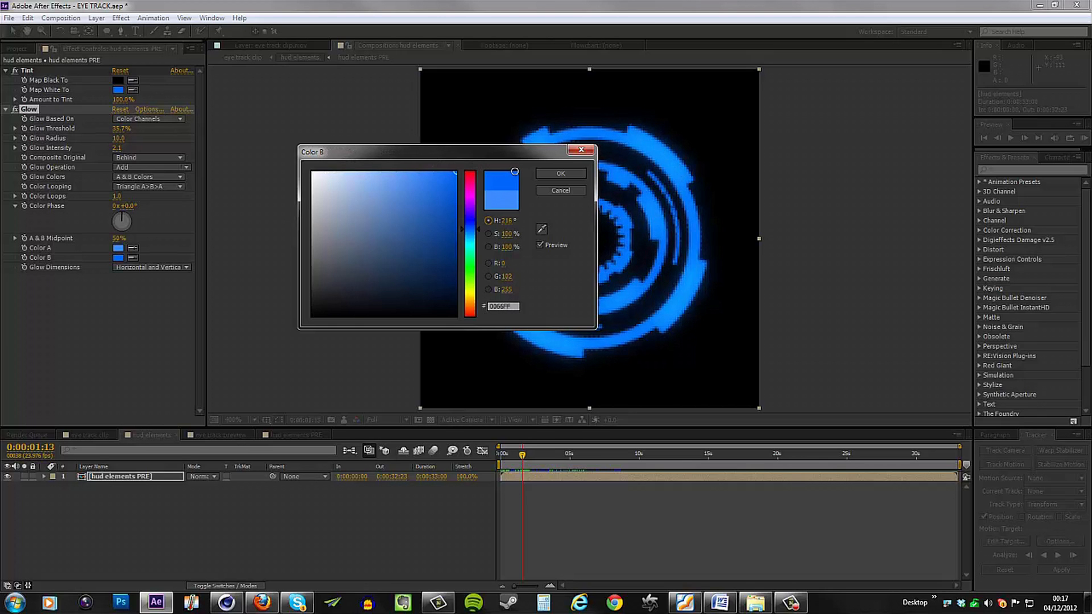
{"action": "left_click", "coordinate": [571, 172]}
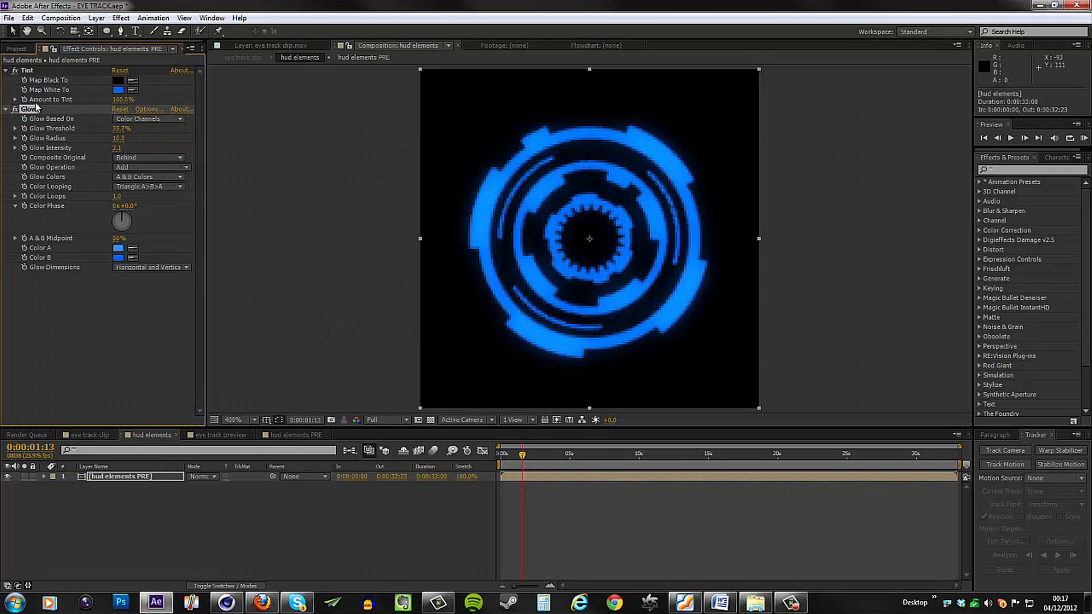
Duplicate the Glow effect and set the copy's radius to 24 and its intensity to about 0.3
{"action": "key", "text": "ctrl+d"}
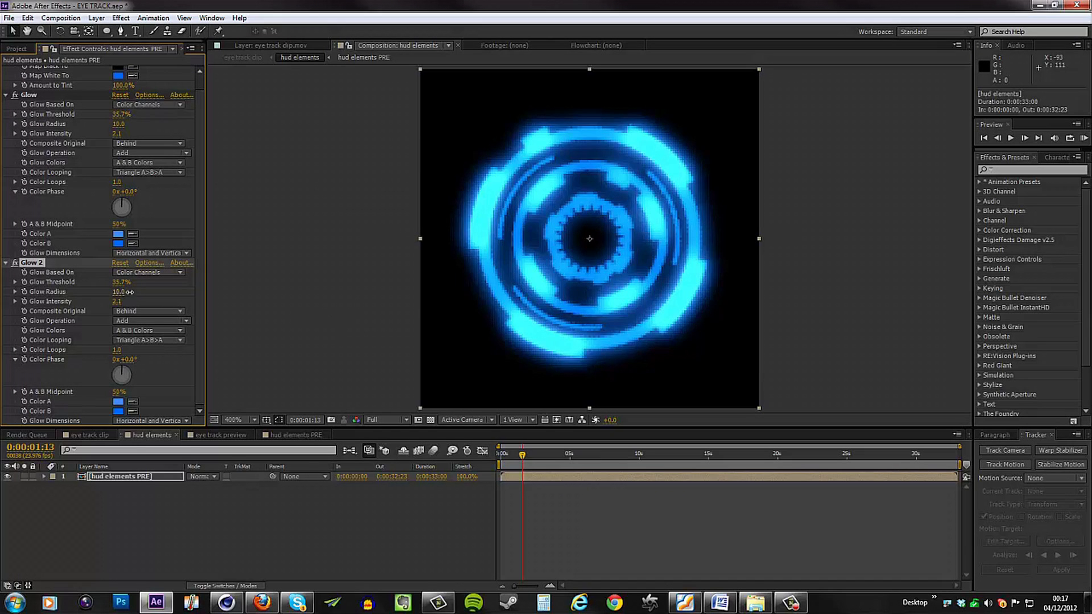
{"action": "left_click_drag", "start_coordinate": [118, 292], "coordinate": [15, 301]}
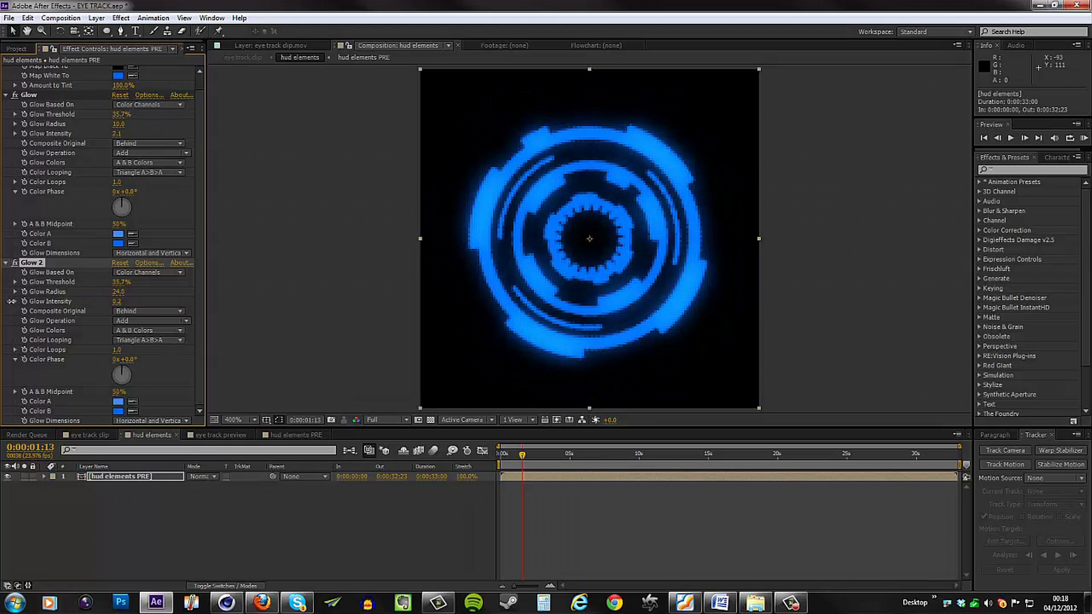
{"action": "left_click", "coordinate": [176, 507]}
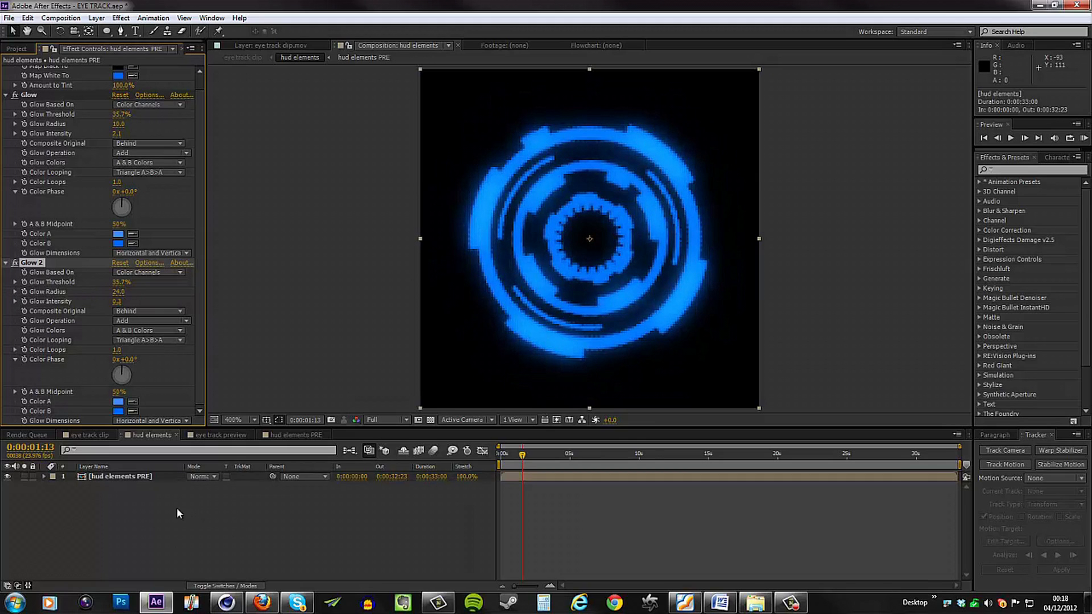
Duplicate the hud elements PRE layer, remove both Glow effects and the Tint from the top copy, and scrub to check it
{"action": "left_click", "coordinate": [126, 479]}
{"action": "key", "text": "ctrl+d"}
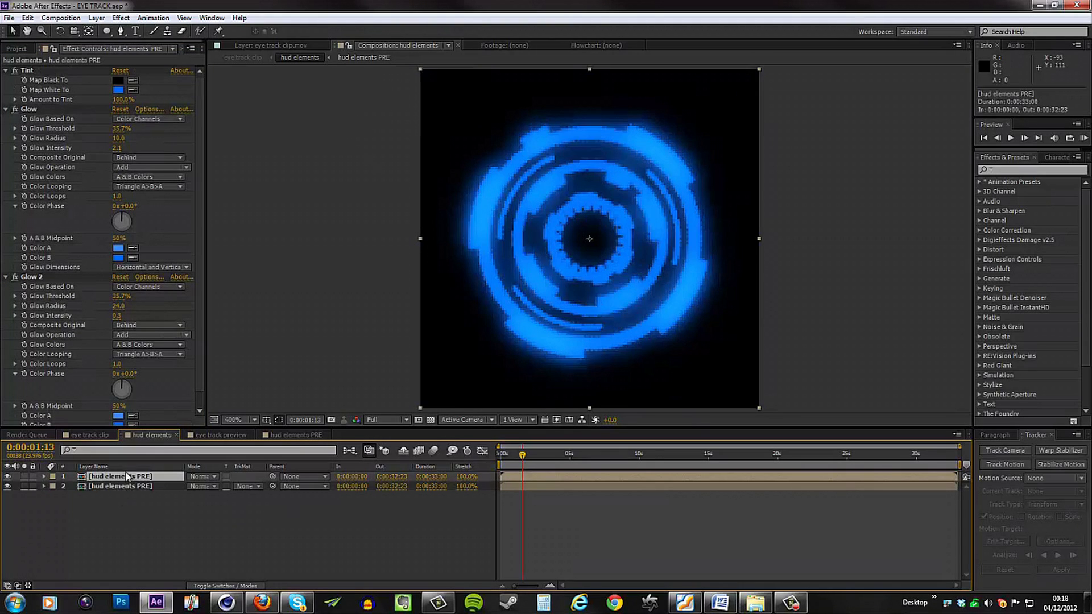
{"action": "left_click", "coordinate": [29, 276]}
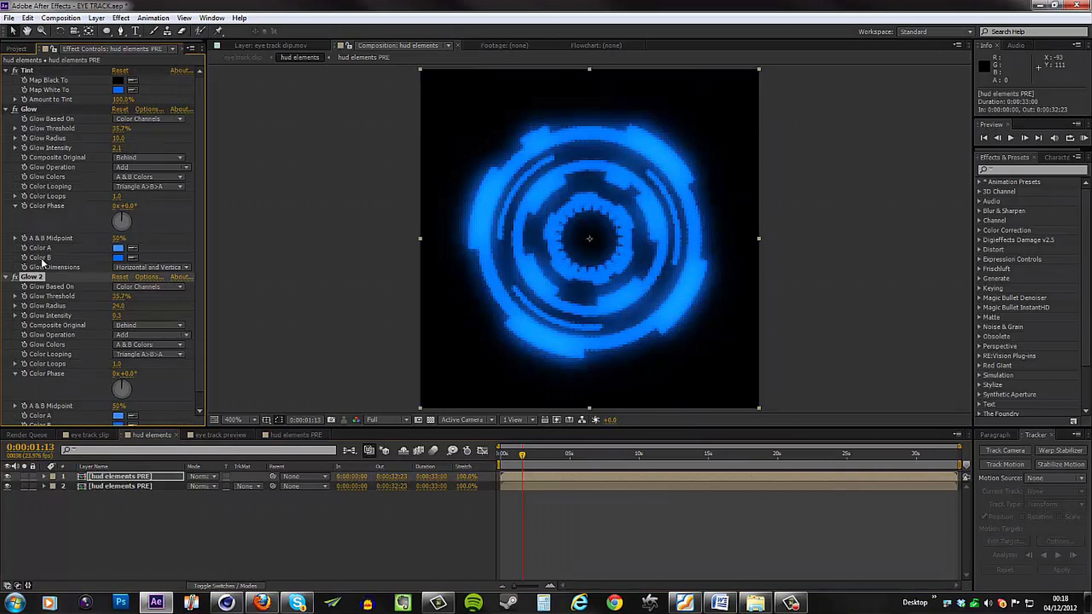
{"action": "key", "text": "Delete"}
{"action": "left_click", "coordinate": [30, 107]}
{"action": "key", "text": "Delete"}
{"action": "left_click", "coordinate": [25, 74]}
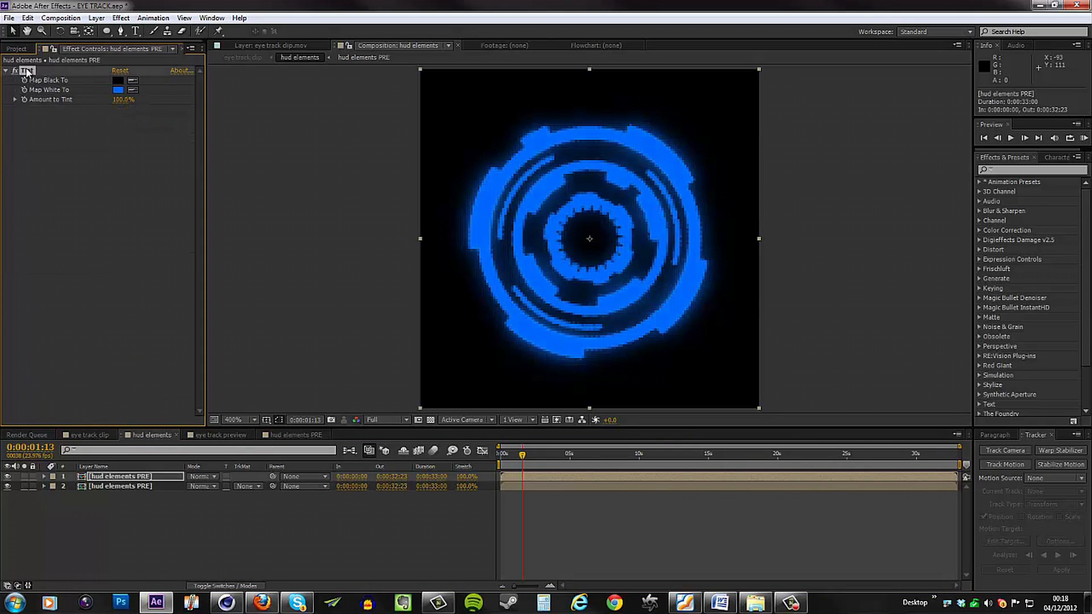
{"action": "key", "text": "Delete"}
{"action": "left_click_drag", "start_coordinate": [524, 452], "coordinate": [558, 459]}
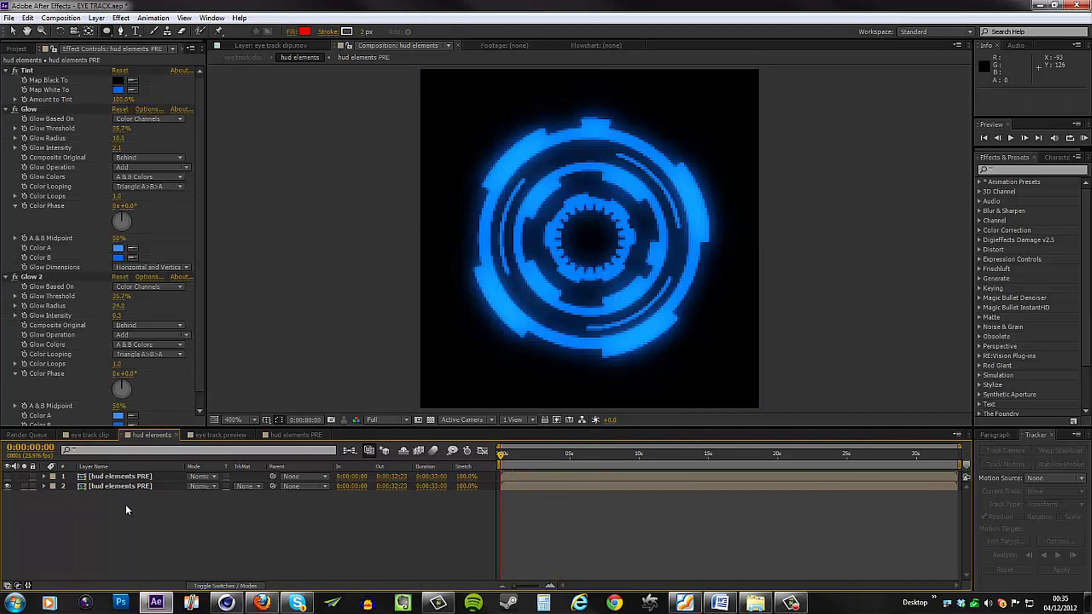
Create a white solid named pulse at composition size in the hud elements composition
{"action": "right_click", "coordinate": [125, 505]}
{"action": "mouse_move", "coordinate": [183, 389]}
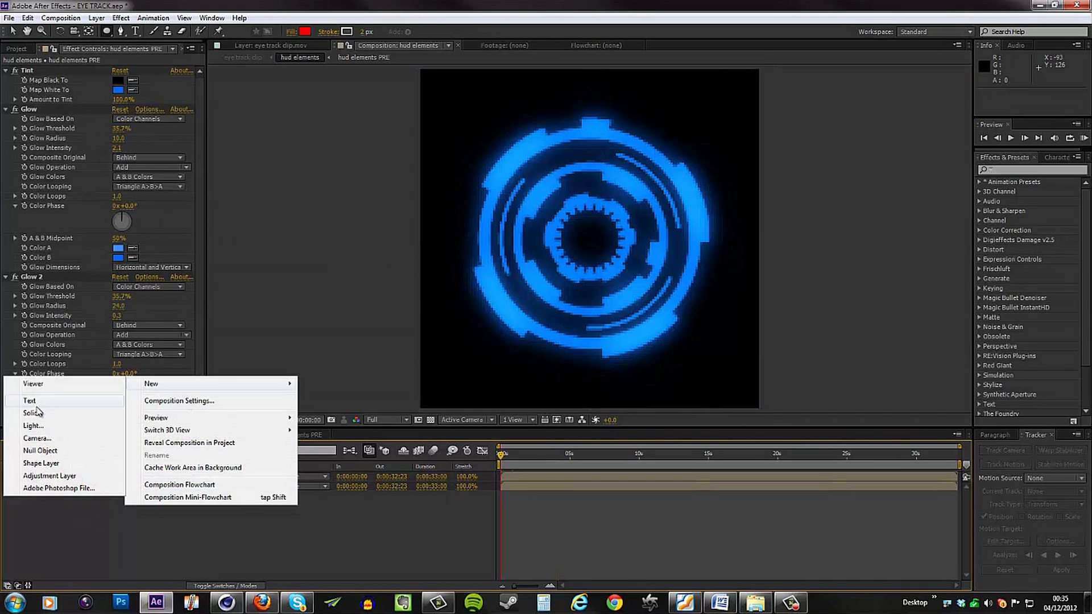
{"action": "left_click", "coordinate": [31, 413]}
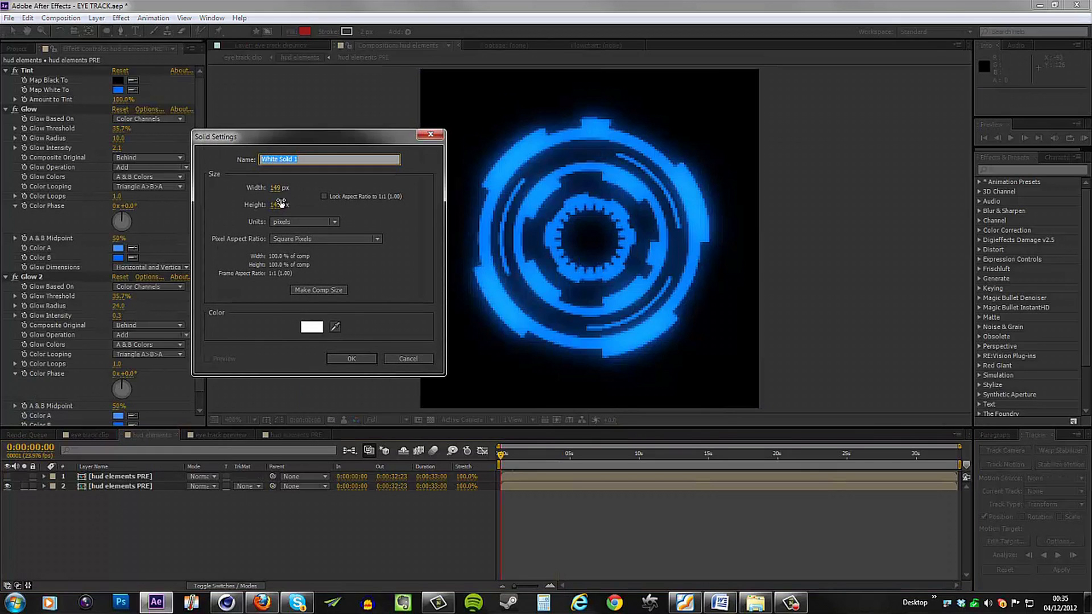
{"action": "type", "text": "pl"}
{"action": "left_click", "coordinate": [355, 356]}
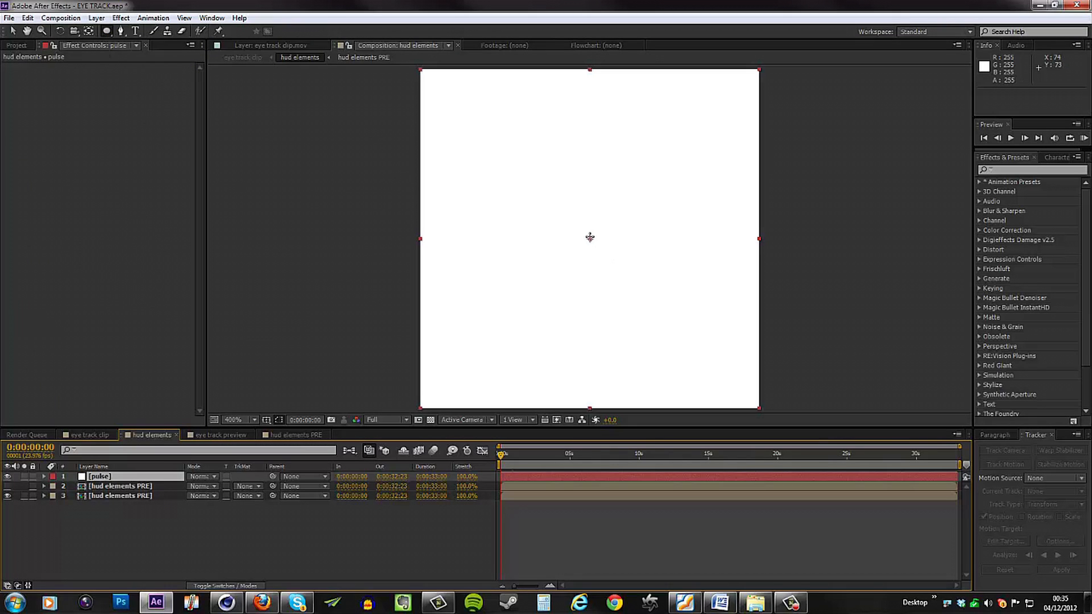
Draw a centred circular mask nearly filling the pulse solid and keyframe its Mask Expansion at -70 pixels on the first frame
{"action": "left_click", "coordinate": [590, 238]}
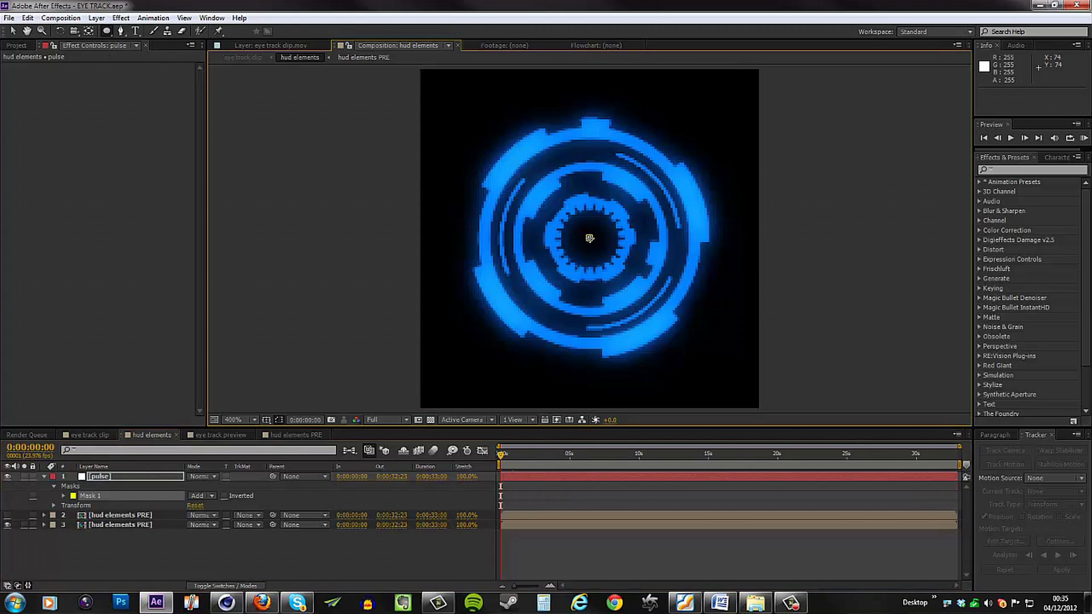
{"action": "left_click_drag", "start_coordinate": [589, 239], "coordinate": [714, 394]}
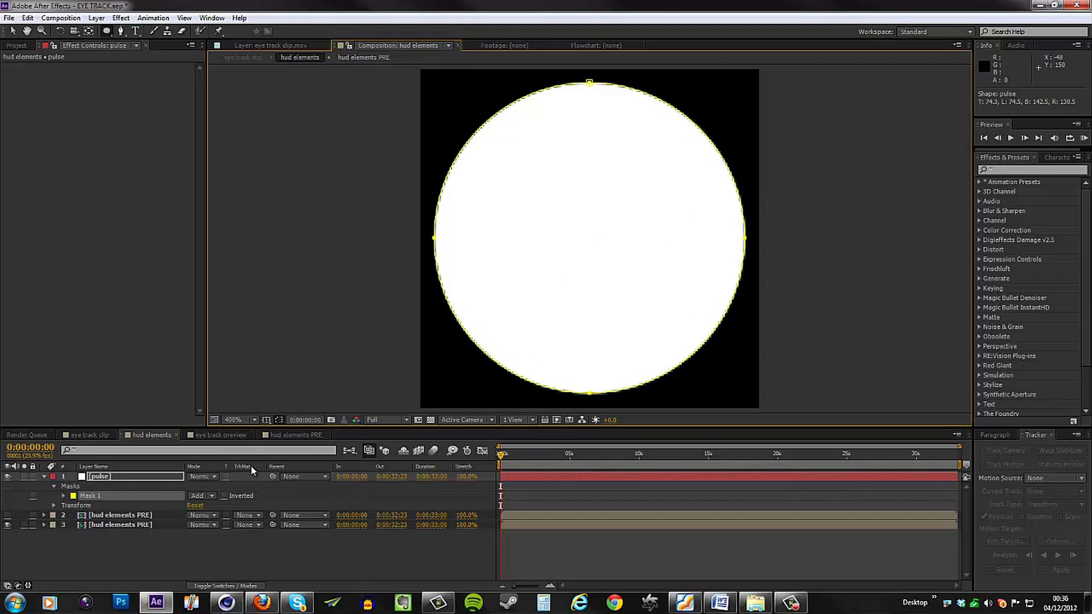
{"action": "left_click", "coordinate": [63, 495]}
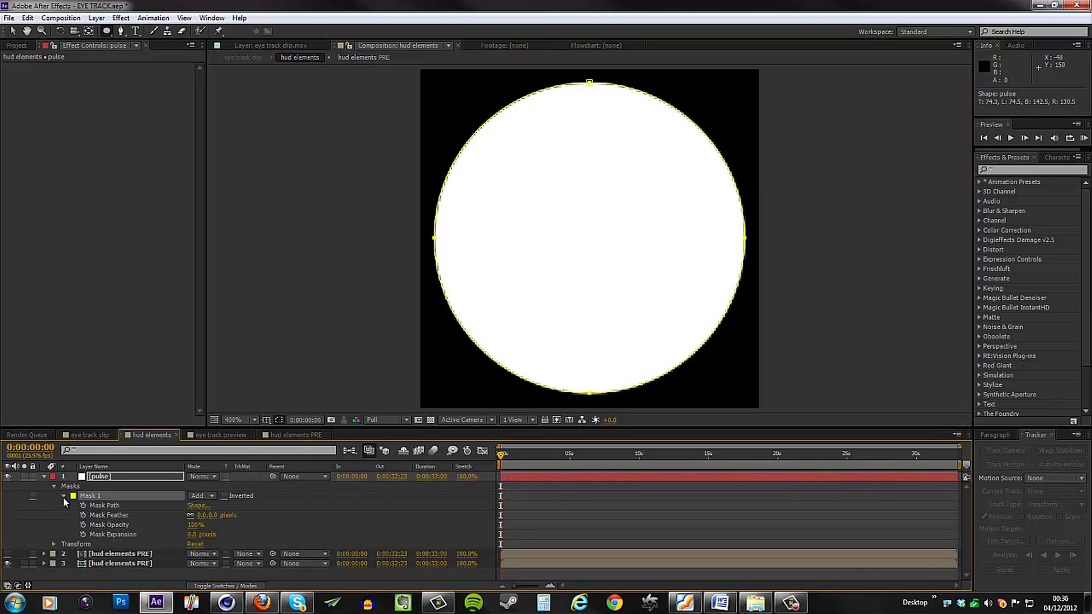
{"action": "left_click", "coordinate": [83, 535]}
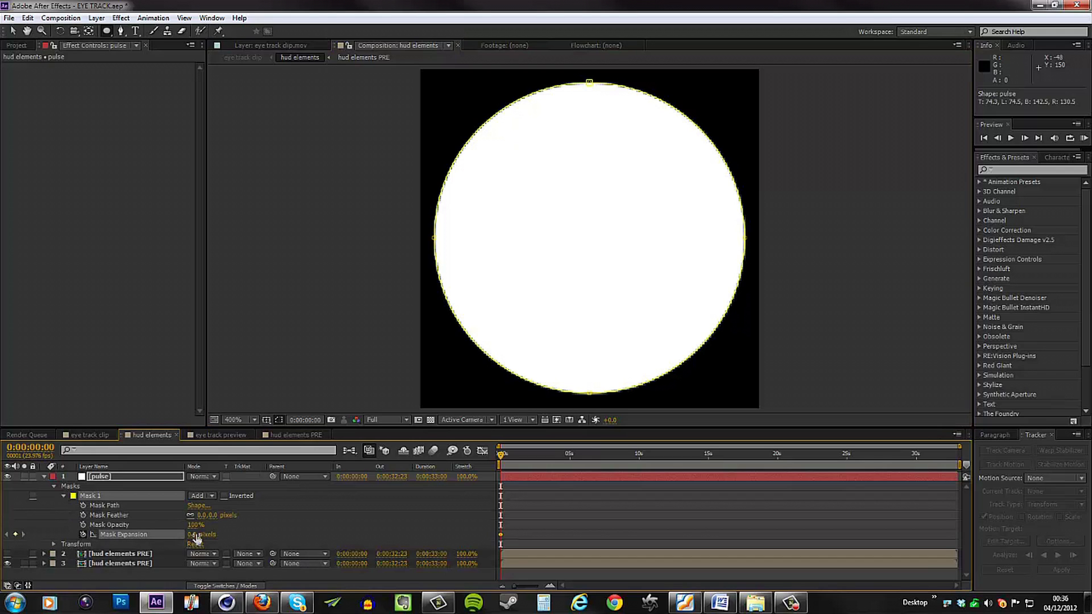
{"action": "left_click_drag", "start_coordinate": [192, 534], "coordinate": [156, 534]}
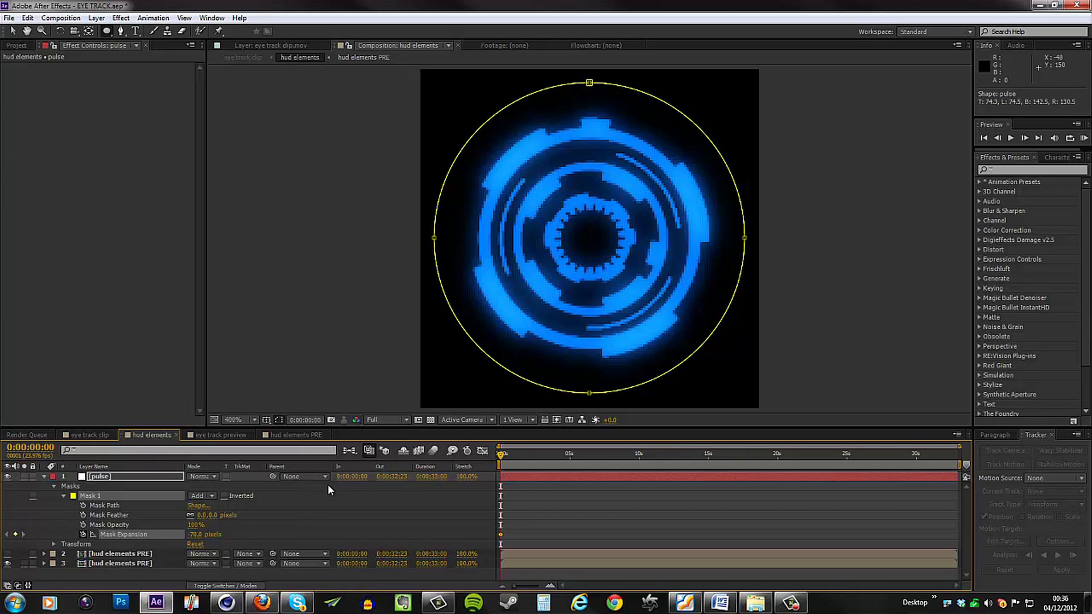
Keyframe the pulse mask's expansion at 0 pixels at 0:00:00:12
{"action": "key", "text": "space"}
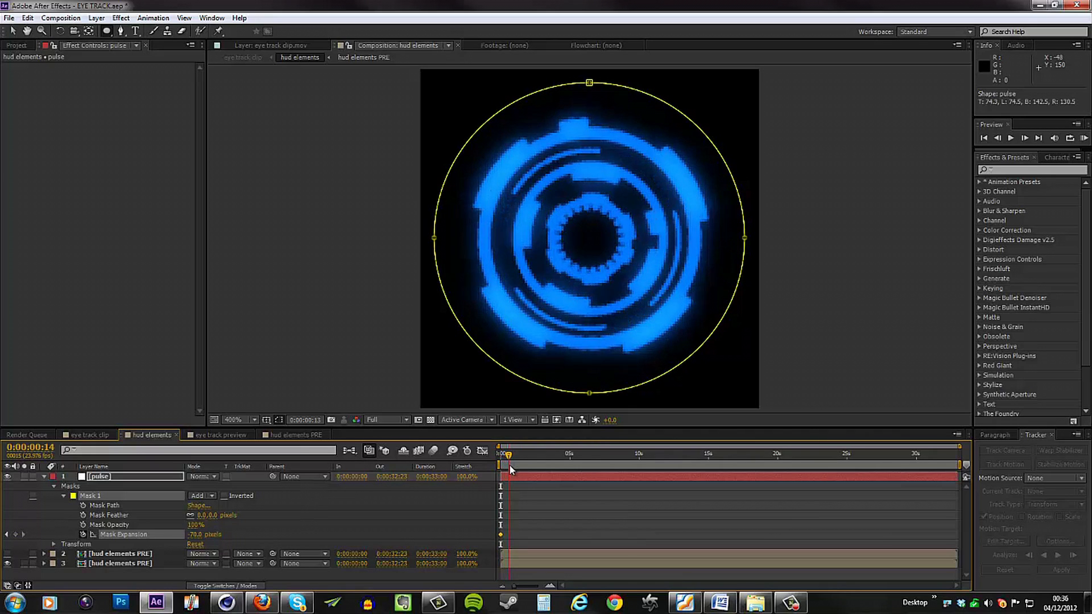
{"action": "left_click_drag", "start_coordinate": [511, 473], "coordinate": [508, 473]}
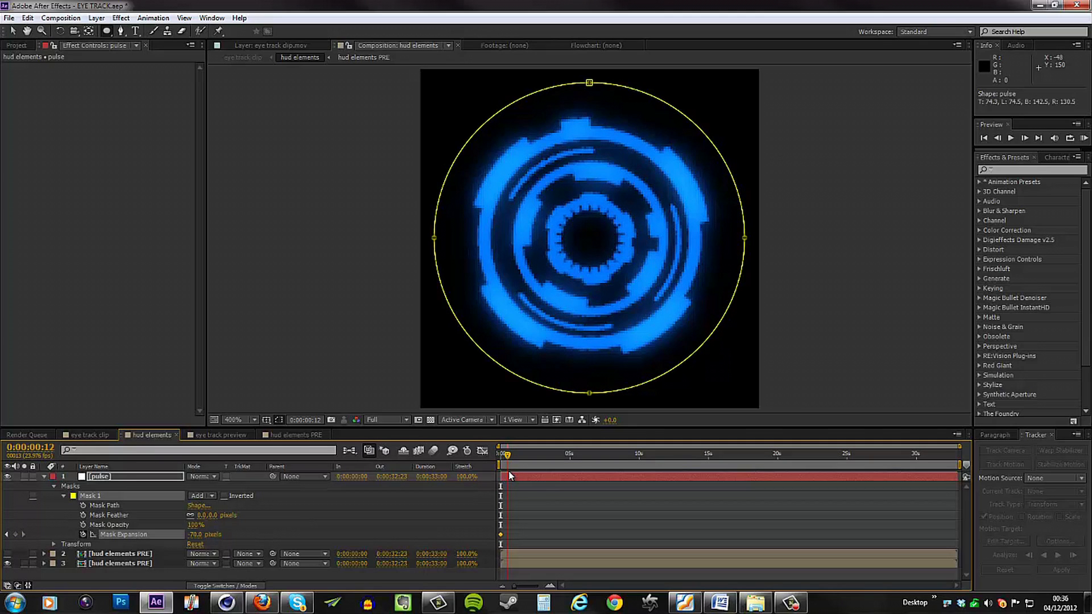
{"action": "left_click_drag", "start_coordinate": [202, 535], "coordinate": [235, 527]}
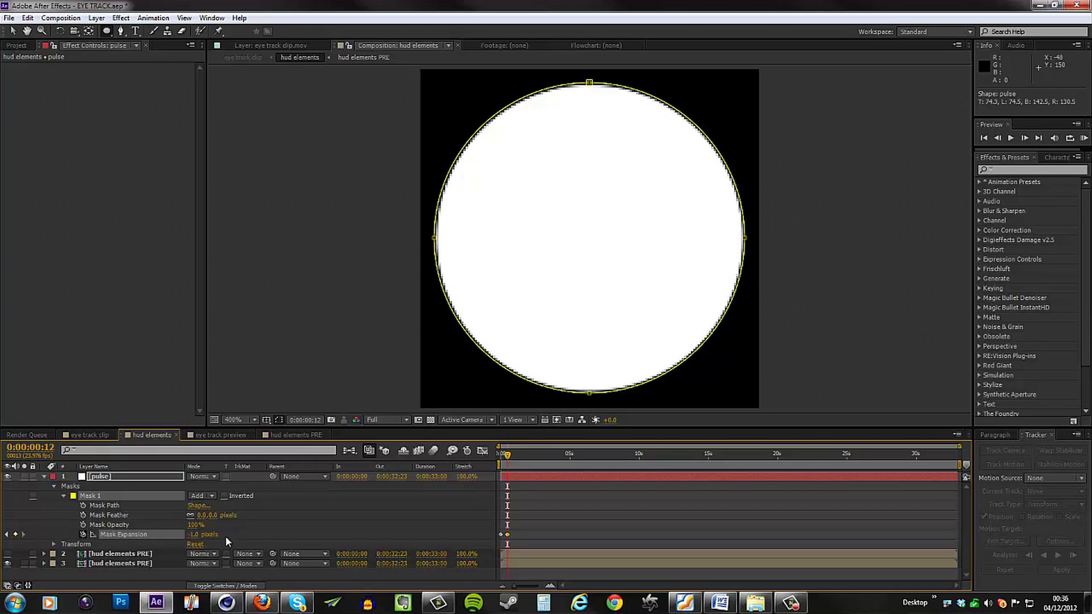
{"action": "left_click", "coordinate": [193, 534]}
{"action": "type", "text": "0"}
{"action": "key", "text": "Return"}
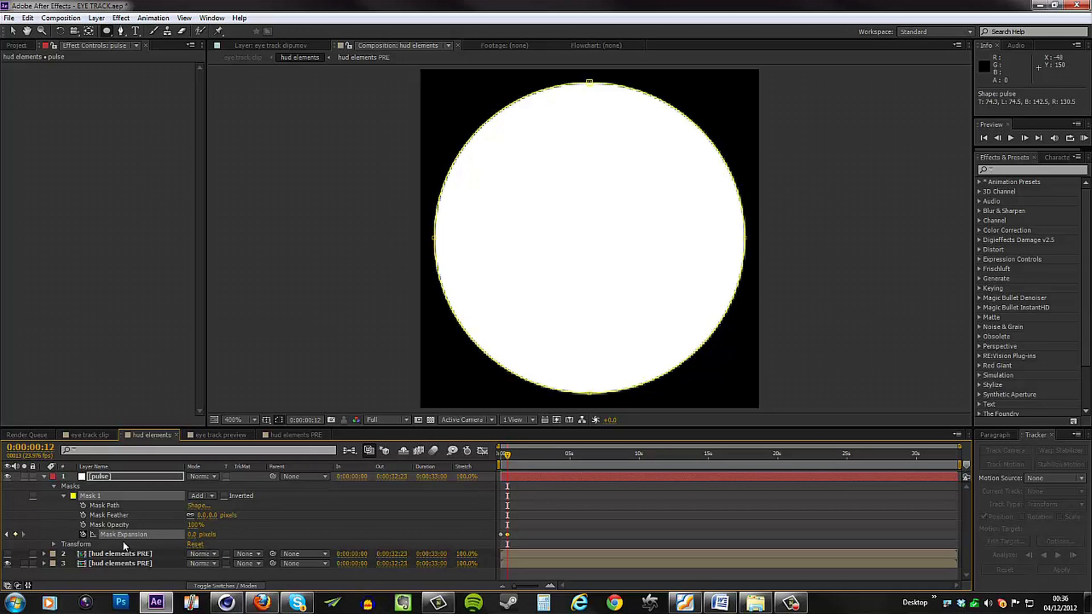
Duplicate Mask 1 on the pulse layer and set the copy's mode to Subtract
{"action": "left_click", "coordinate": [102, 497]}
{"action": "key", "text": "ctrl+d"}
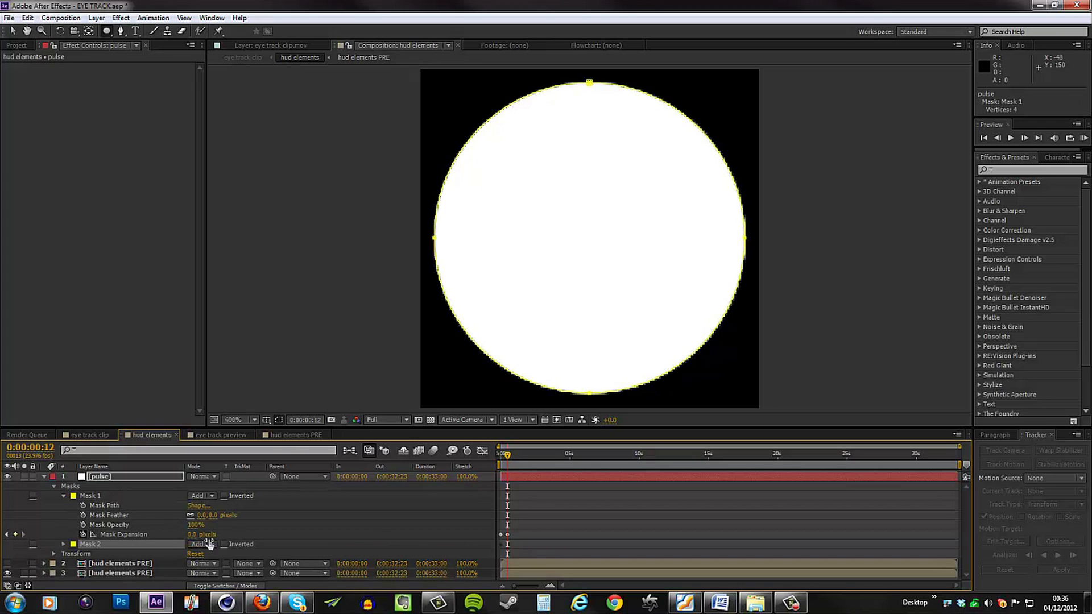
{"action": "left_click", "coordinate": [214, 542]}
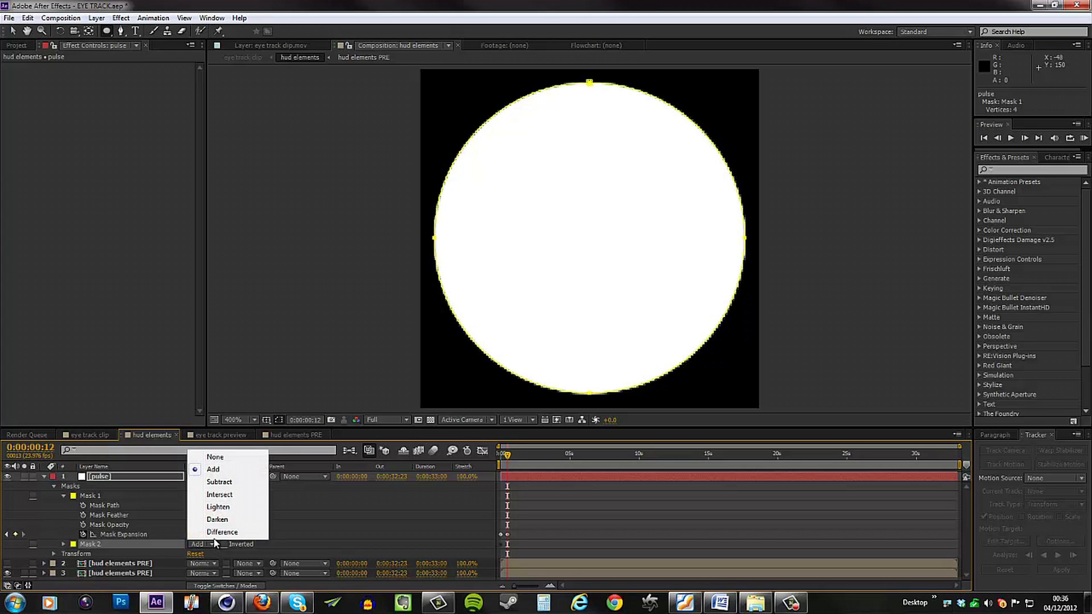
{"action": "left_click", "coordinate": [218, 482]}
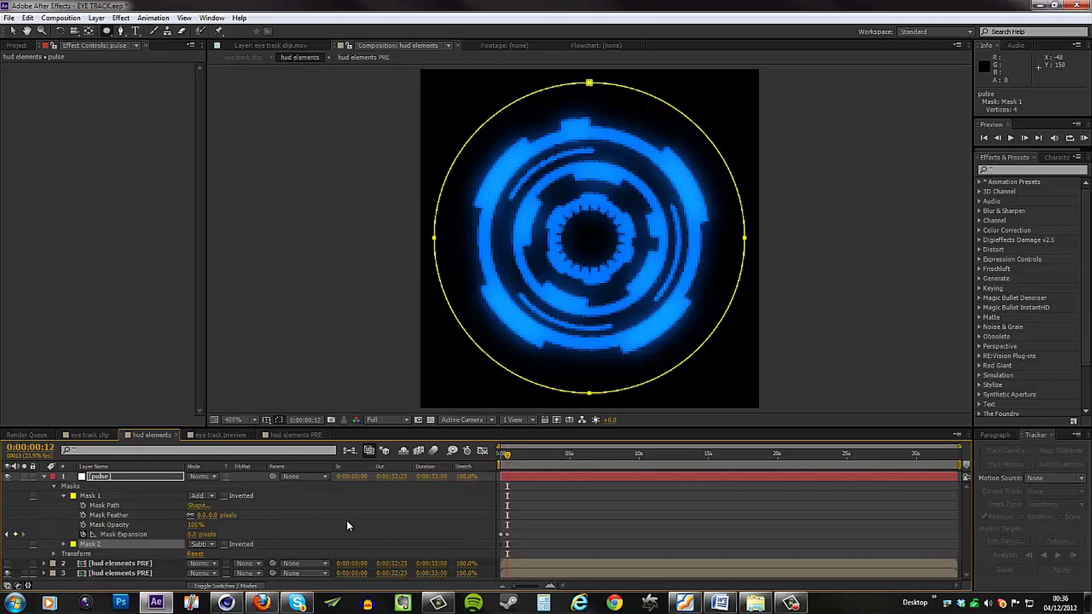
Shift both of Mask 2's expansion keyframes two frames later than Mask 1's and scrub to check the ring
{"action": "key", "text": "u"}
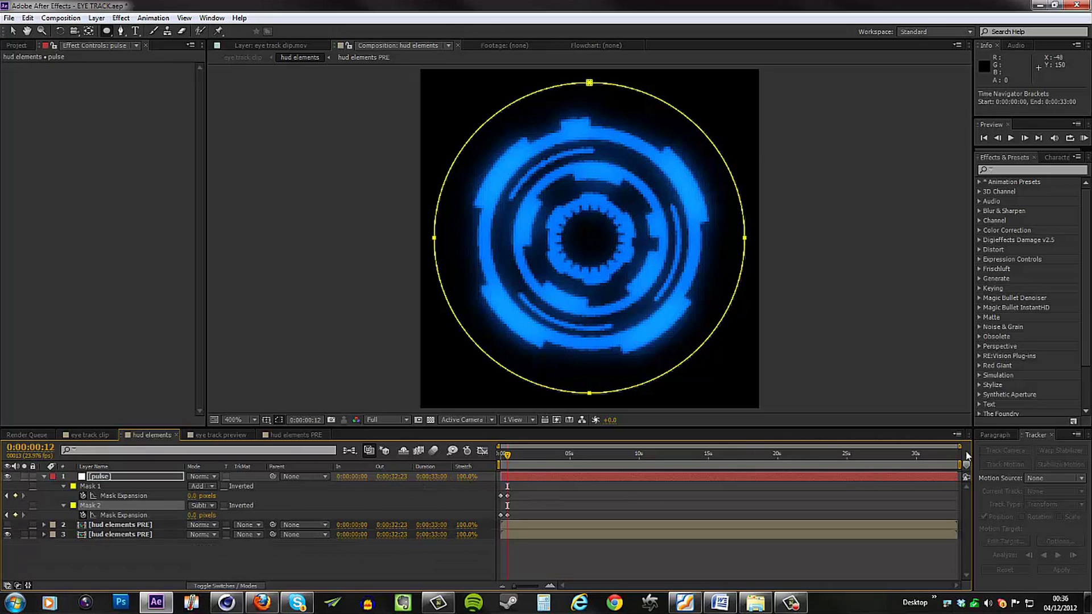
{"action": "left_click_drag", "start_coordinate": [958, 445], "coordinate": [571, 445]}
{"action": "left_click_drag", "start_coordinate": [556, 511], "coordinate": [508, 515]}
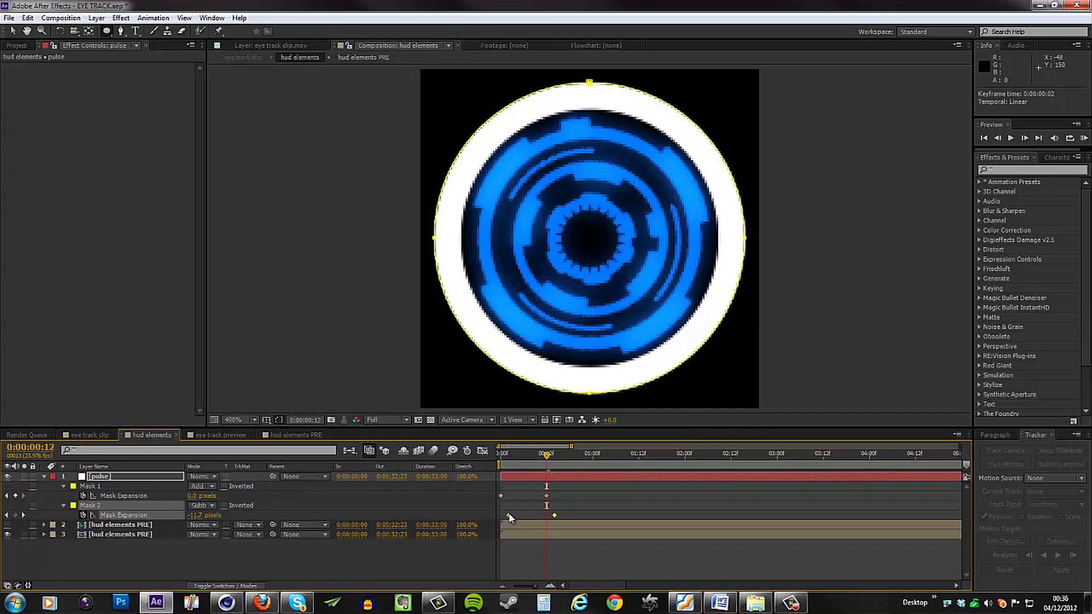
{"action": "mouse_move", "coordinate": [547, 455]}
{"action": "left_mouse_down"}
{"action": "mouse_move", "coordinate": [493, 460]}
{"action": "mouse_move", "coordinate": [554, 469]}
{"action": "left_mouse_up"}
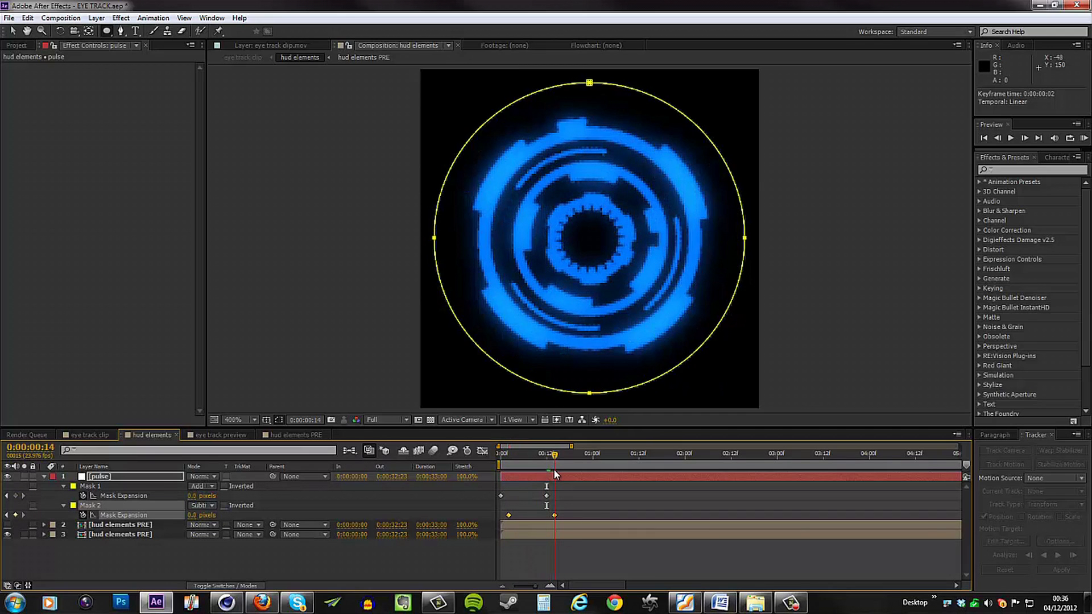
Collapse the pulse layer's properties, duplicate the layer and start the copy at 0:00:00:12
{"action": "left_click", "coordinate": [57, 478]}
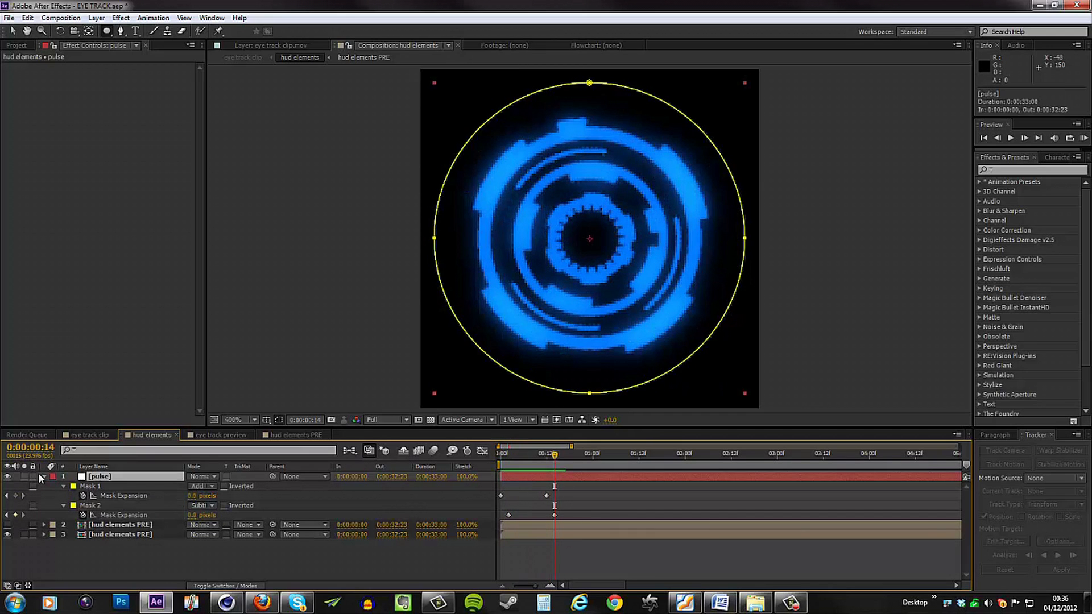
{"action": "left_click", "coordinate": [44, 478]}
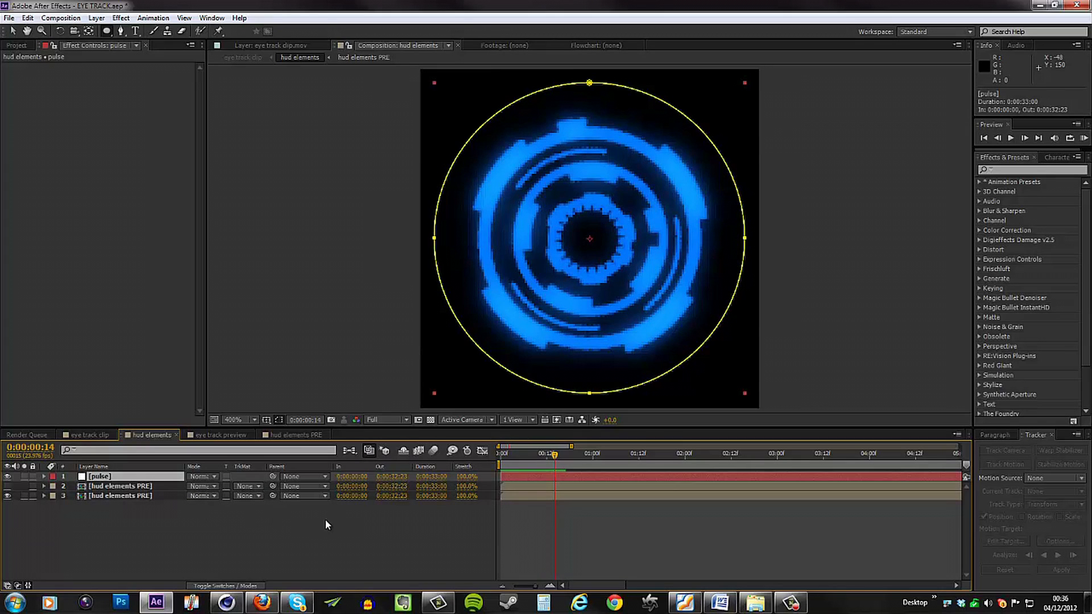
{"action": "key", "text": "ctrl+d"}
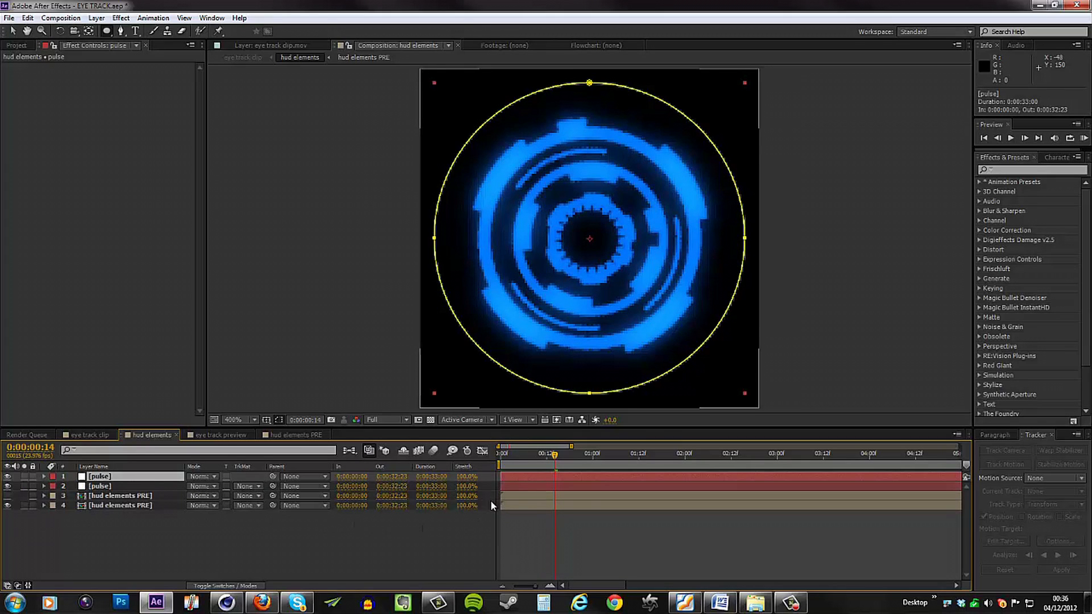
{"action": "left_click", "coordinate": [546, 458]}
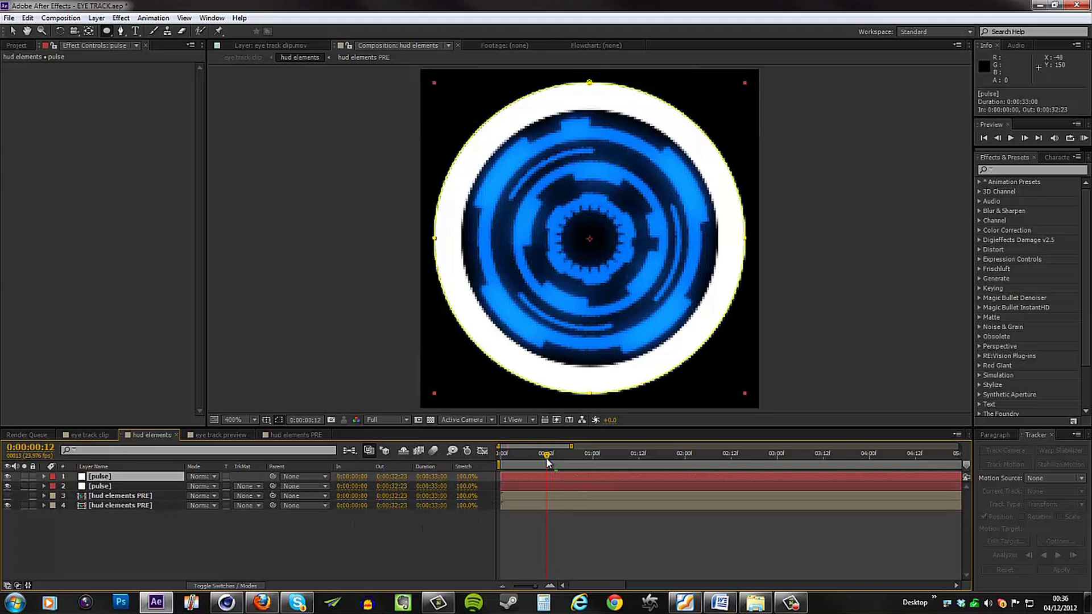
{"action": "key", "text": "bracketleft"}
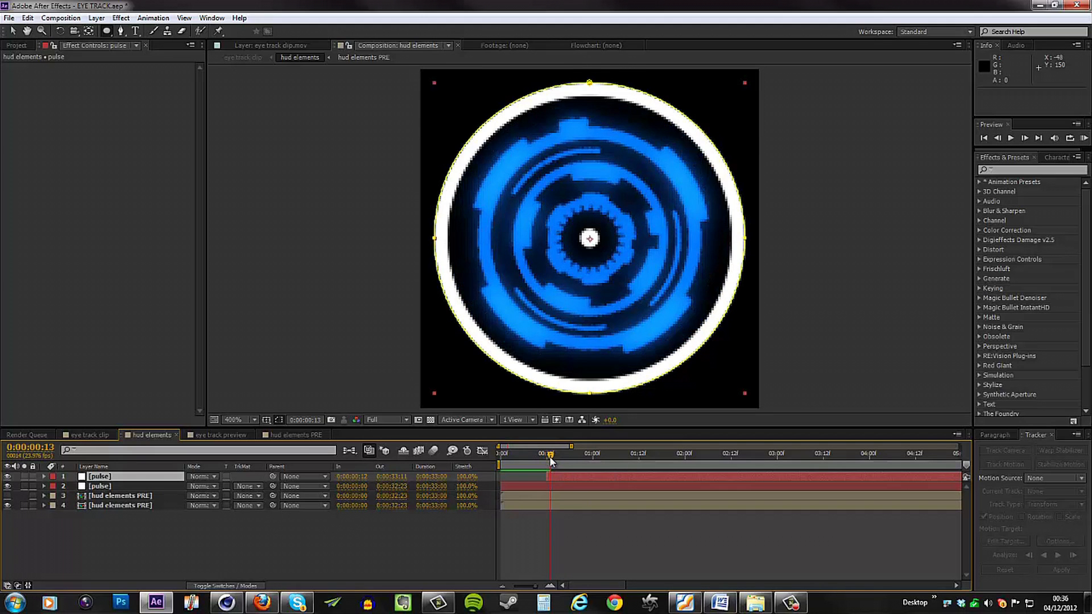
Add two more copies of the pulse layer, starting at 0:00:01:00 and 0:00:01:12
{"action": "left_click", "coordinate": [562, 460]}
{"action": "left_click_drag", "start_coordinate": [562, 459], "coordinate": [592, 466]}
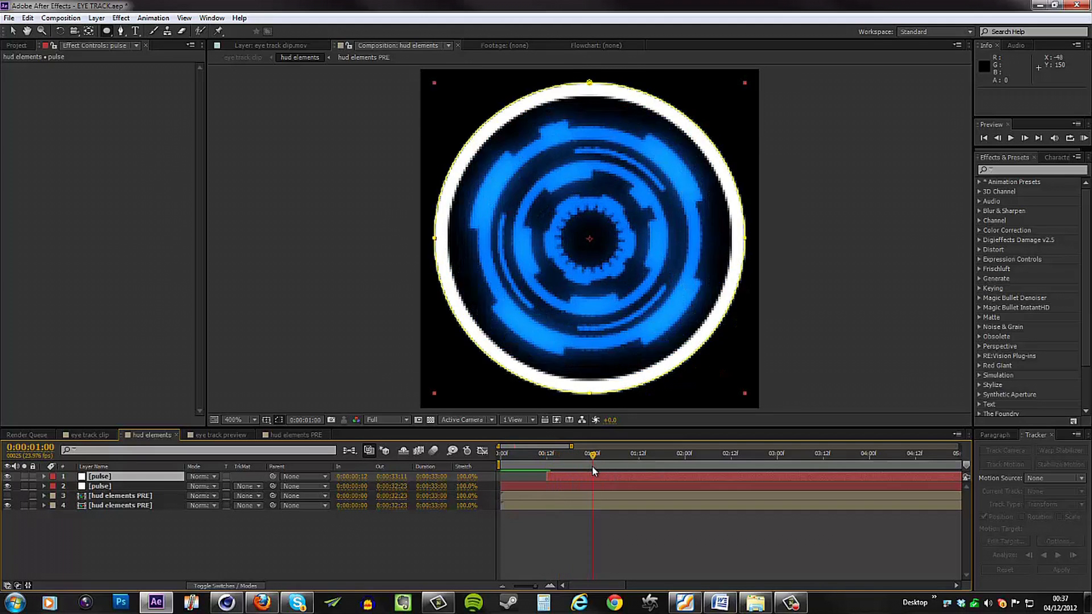
{"action": "key", "text": "ctrl+d"}
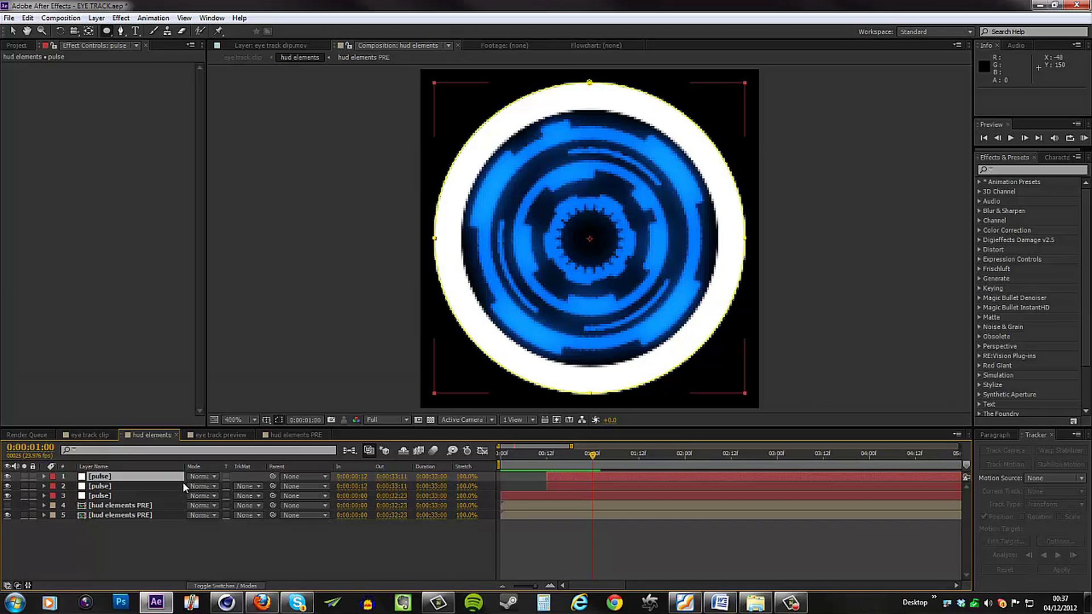
{"action": "key", "text": "bracketleft"}
{"action": "left_click_drag", "start_coordinate": [593, 456], "coordinate": [638, 458]}
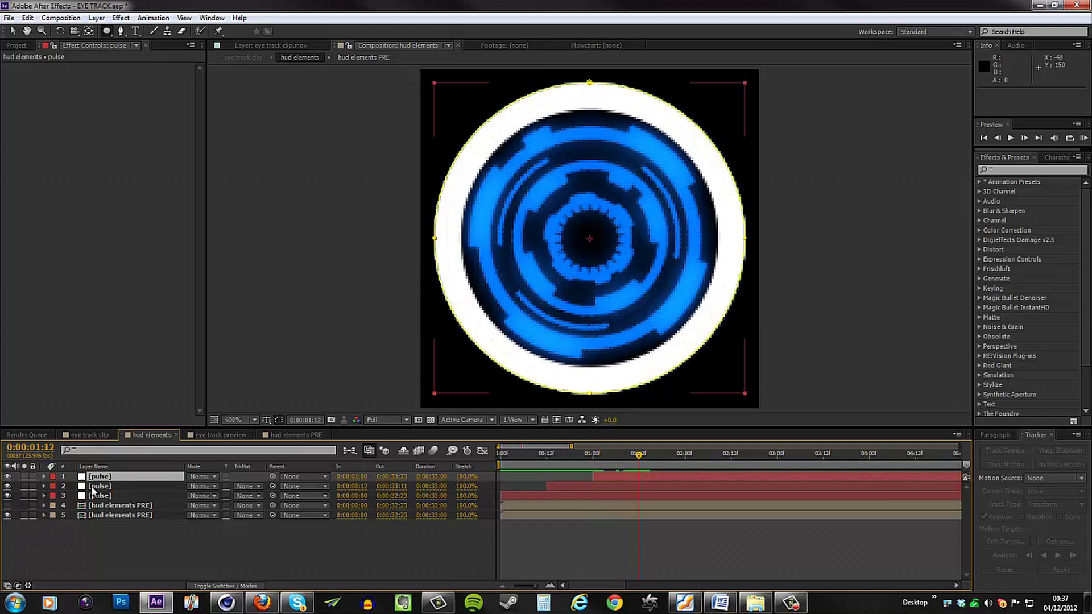
{"action": "key", "text": "ctrl+d"}
{"action": "key", "text": "bracketleft"}
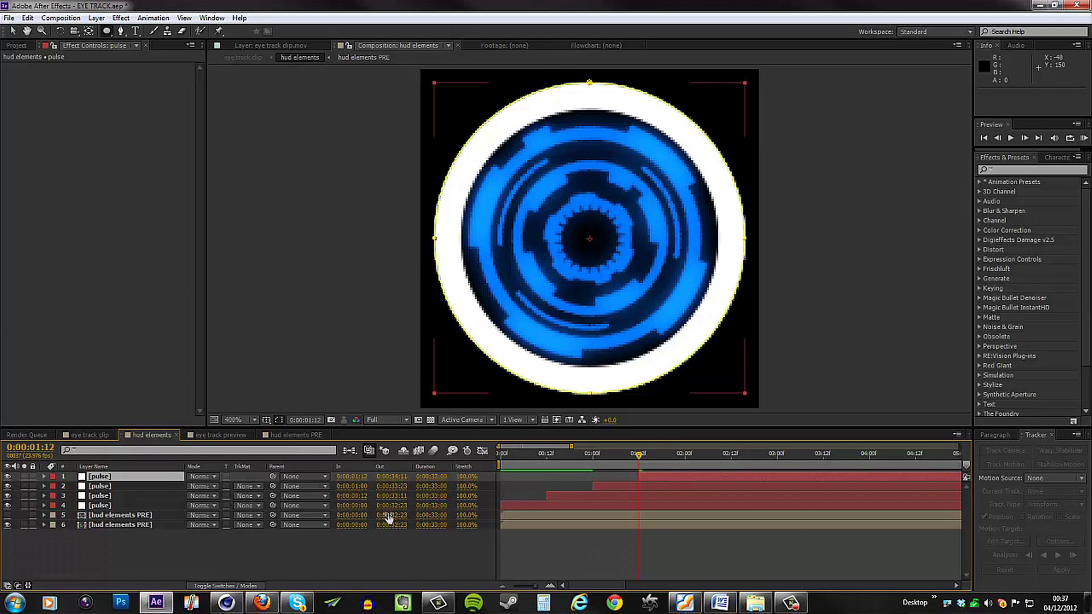
Add three further copies of the pulse layer, starting at 0:00:02:00, 0:00:02:12 and 0:00:03:00
{"action": "left_click_drag", "start_coordinate": [639, 455], "coordinate": [685, 508]}
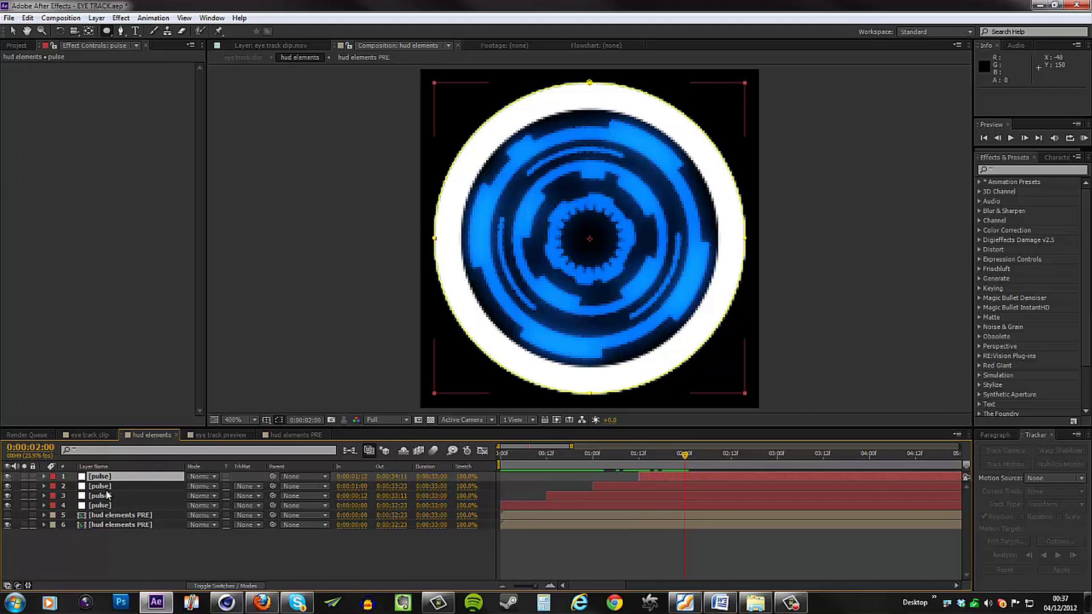
{"action": "key", "text": "ctrl+d"}
{"action": "key", "text": "bracketleft"}
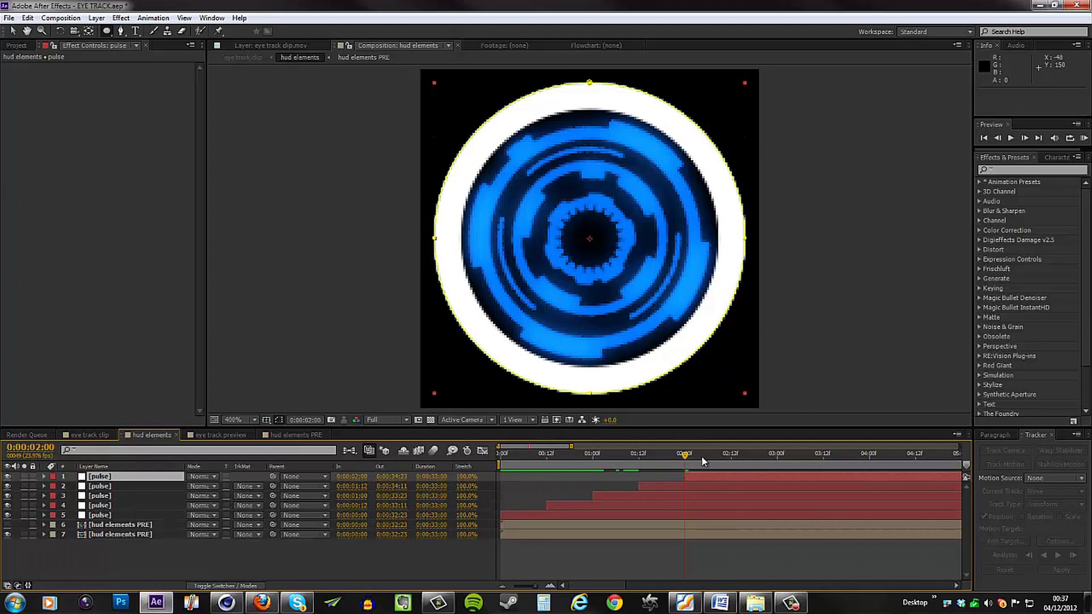
{"action": "left_click", "coordinate": [730, 455]}
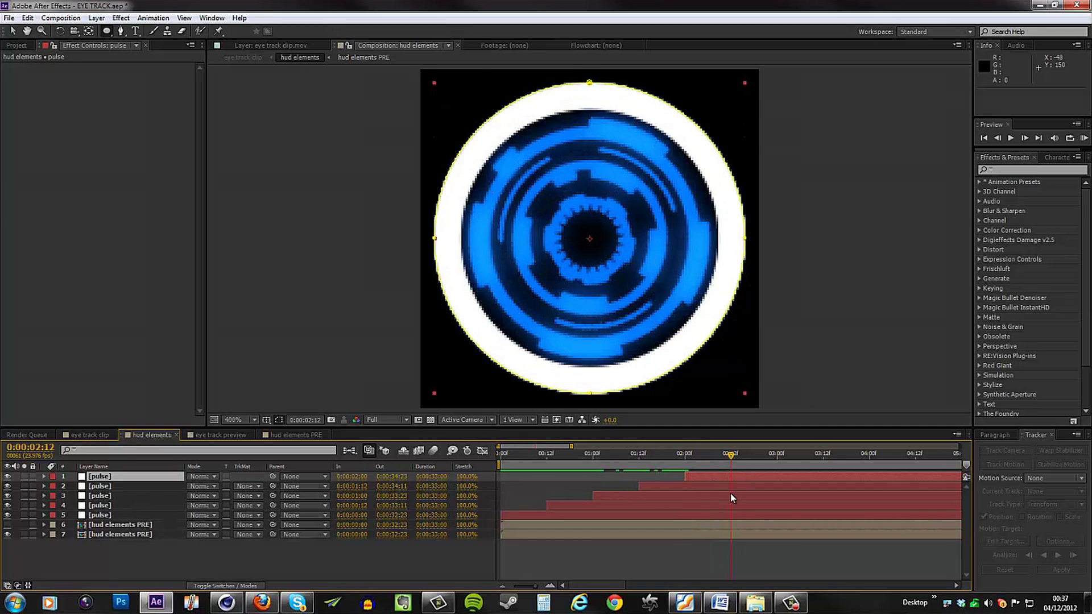
{"action": "key", "text": "ctrl+d"}
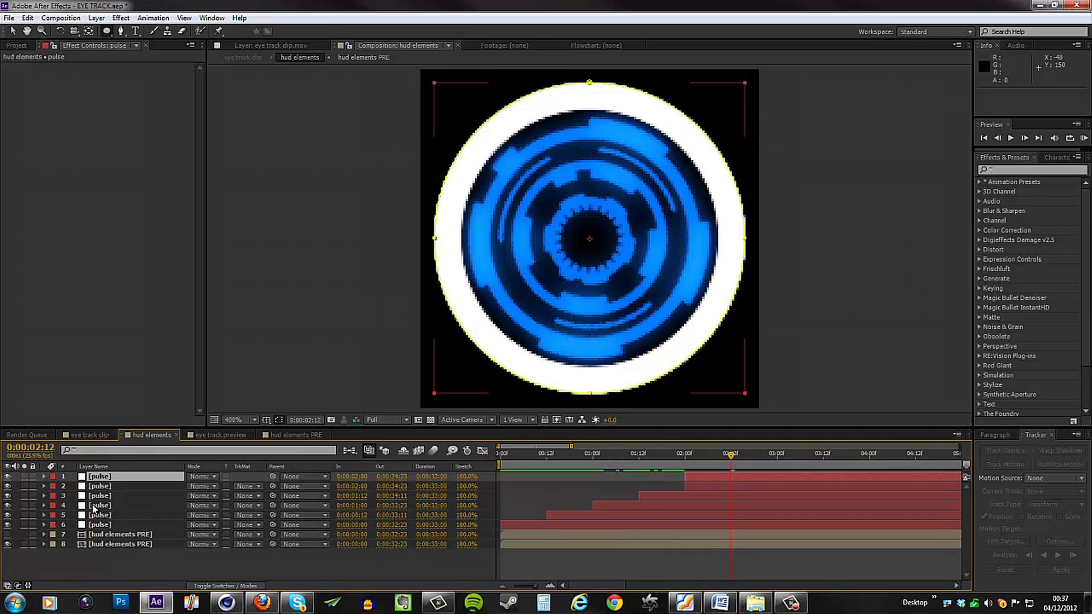
{"action": "key", "text": "bracketleft"}
{"action": "key", "text": "space"}
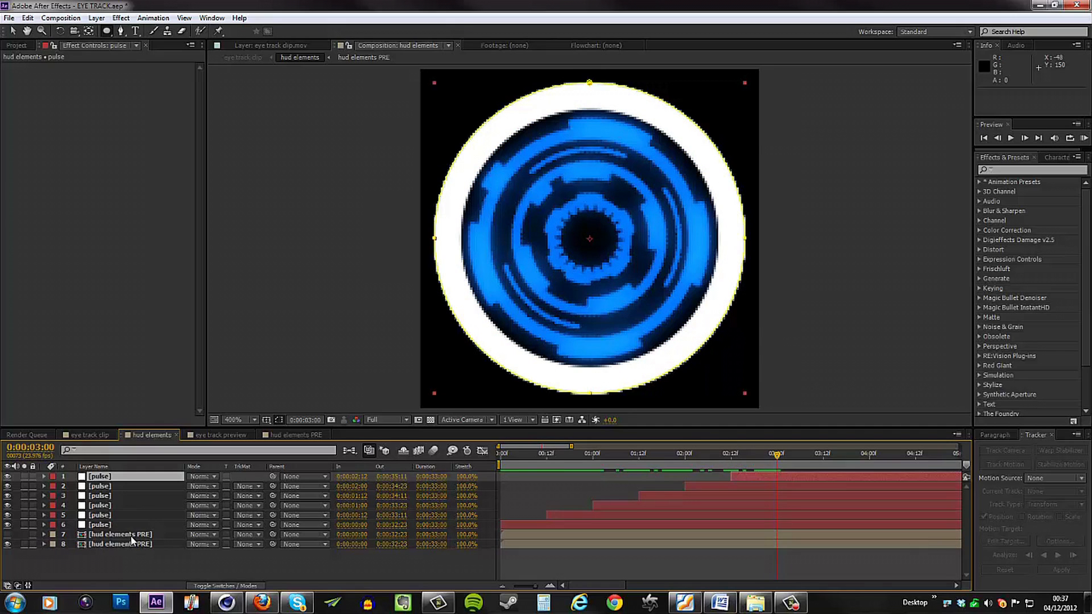
{"action": "key", "text": "ctrl+d"}
{"action": "key", "text": "bracketleft"}
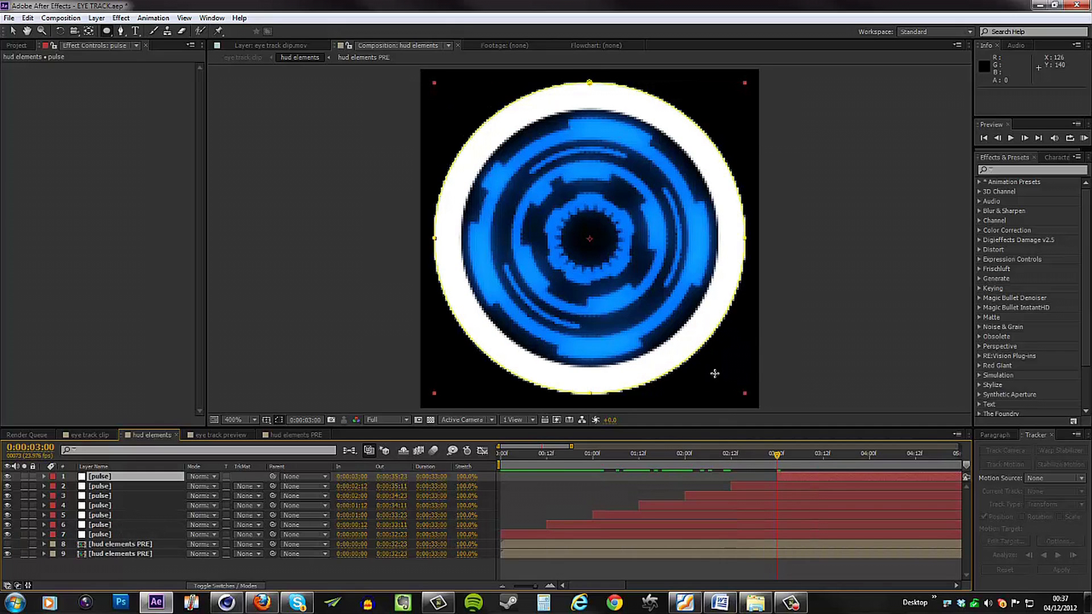
Pre-compose all seven pulse layers into a new composition named pulses, moving all attributes into it
{"action": "left_click_drag", "start_coordinate": [781, 463], "coordinate": [648, 484]}
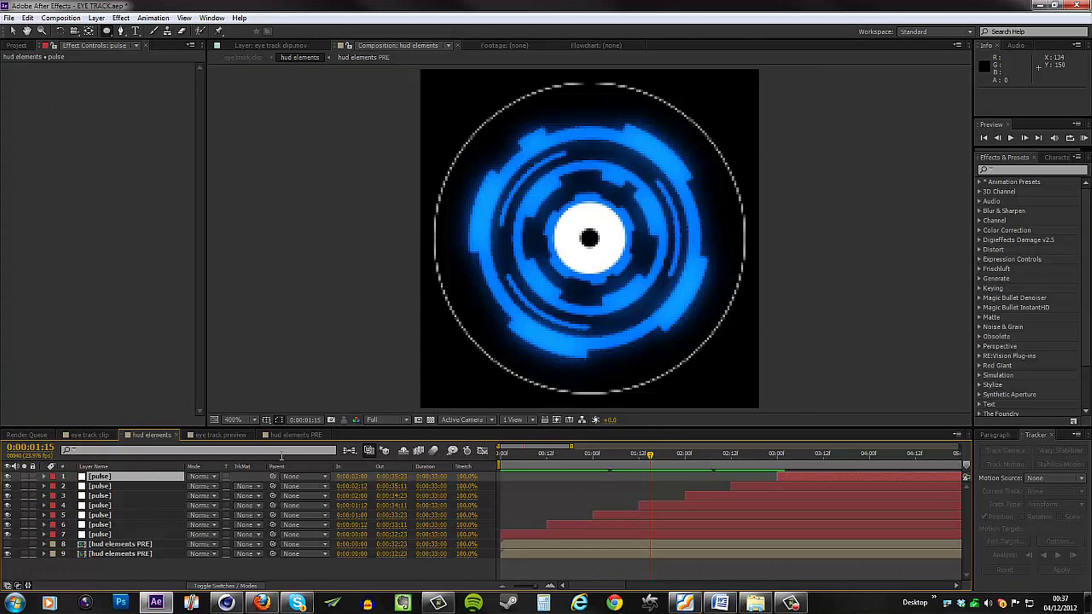
{"action": "left_click", "coordinate": [108, 476], "text": "shift"}
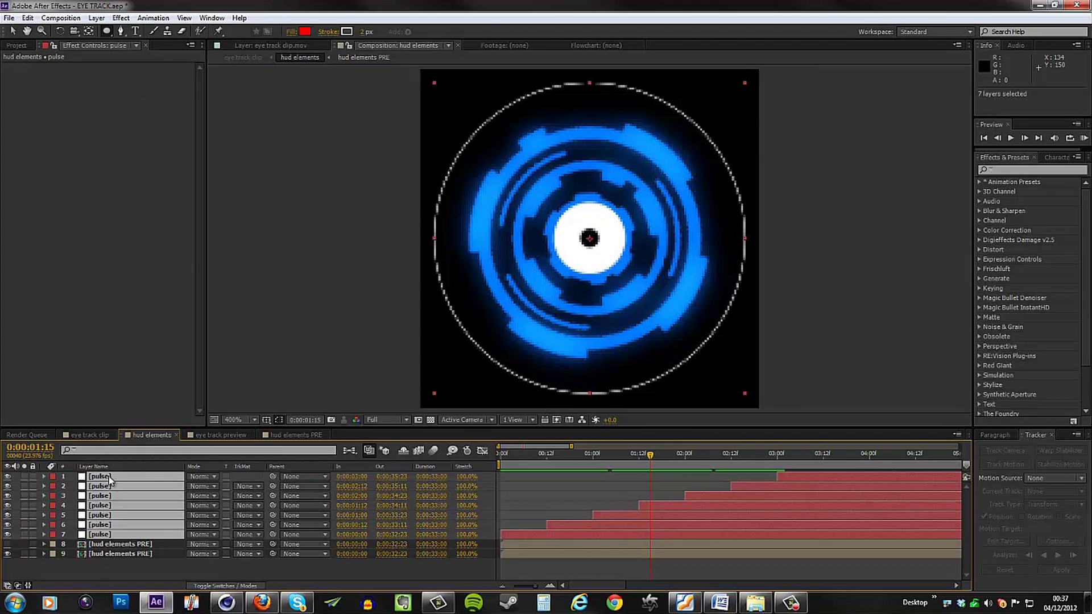
{"action": "right_click", "coordinate": [105, 531]}
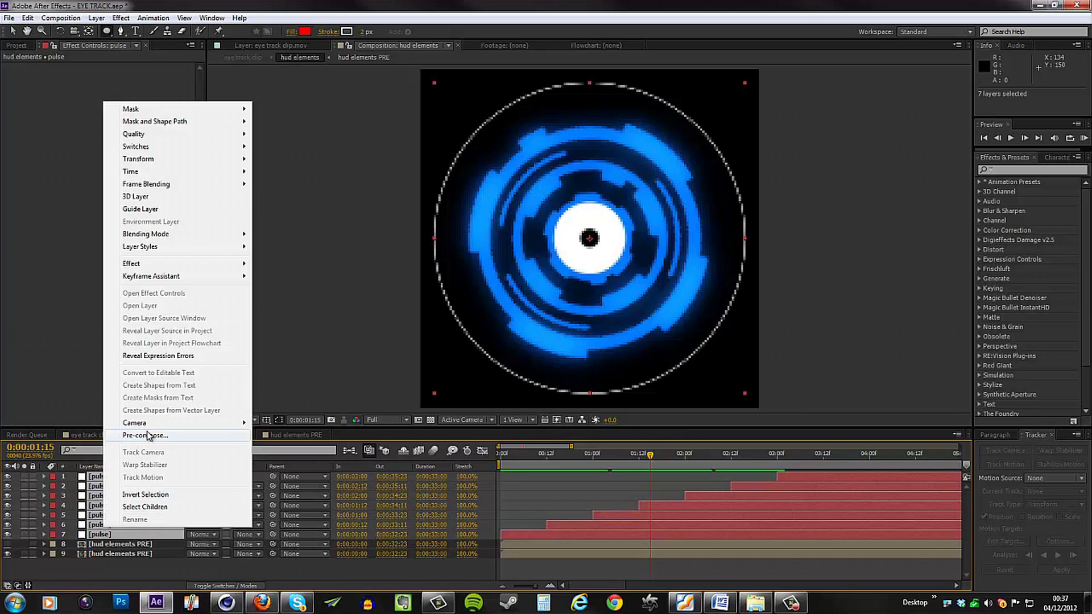
{"action": "left_click", "coordinate": [147, 436]}
{"action": "type", "text": "o"}
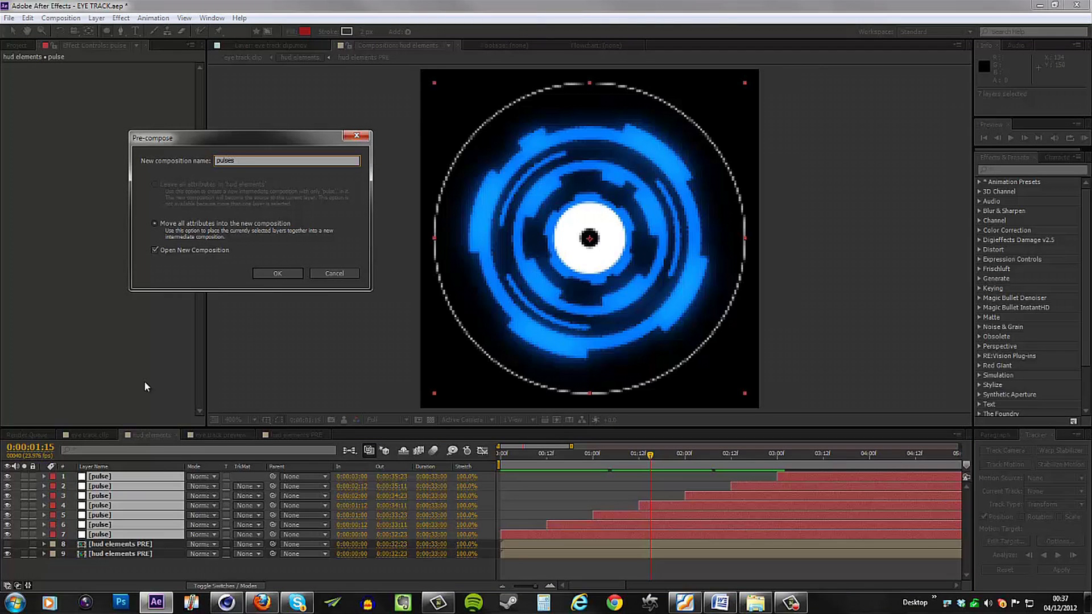
{"action": "left_click", "coordinate": [281, 271]}
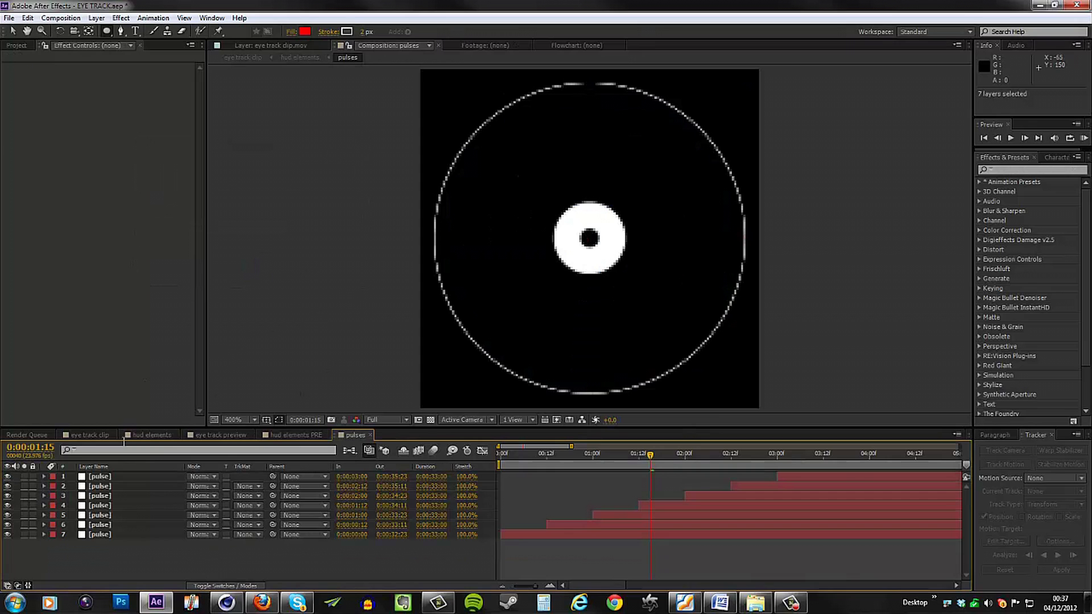
In hud elements, show the upper hud elements PRE layer, set its track matte to Luma Matte "[pulses]" and scrub to check the pulse
{"action": "left_click", "coordinate": [151, 434]}
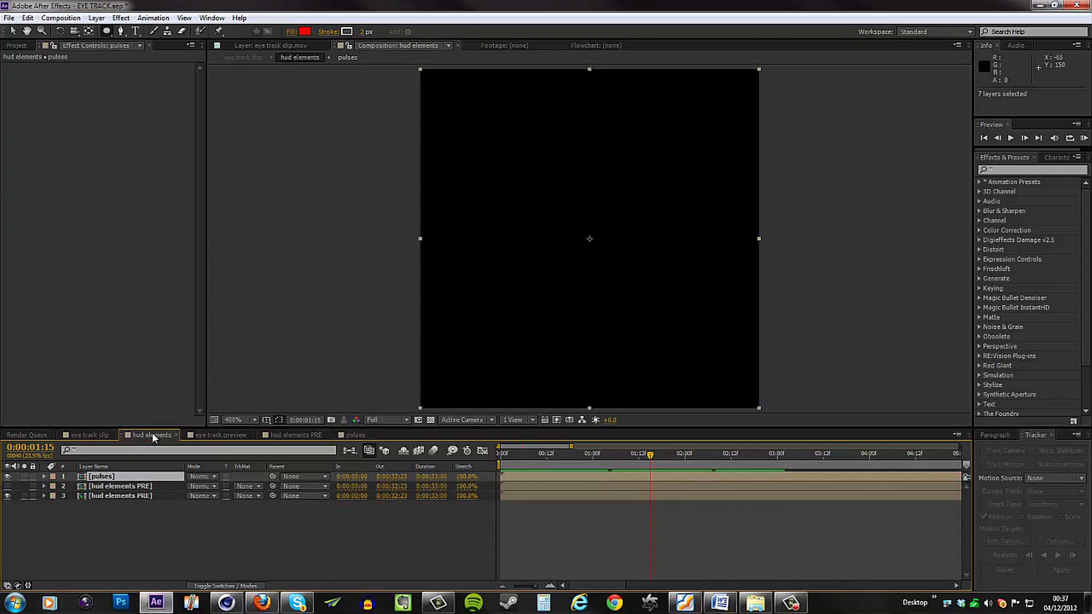
{"action": "left_click", "coordinate": [132, 488]}
{"action": "left_click", "coordinate": [8, 486]}
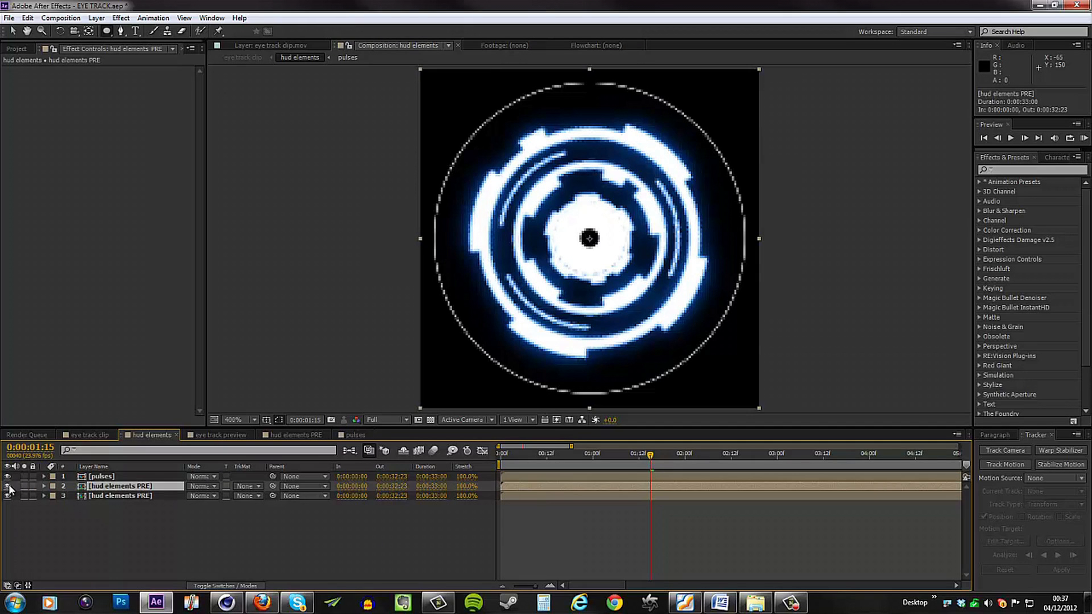
{"action": "left_click", "coordinate": [259, 487]}
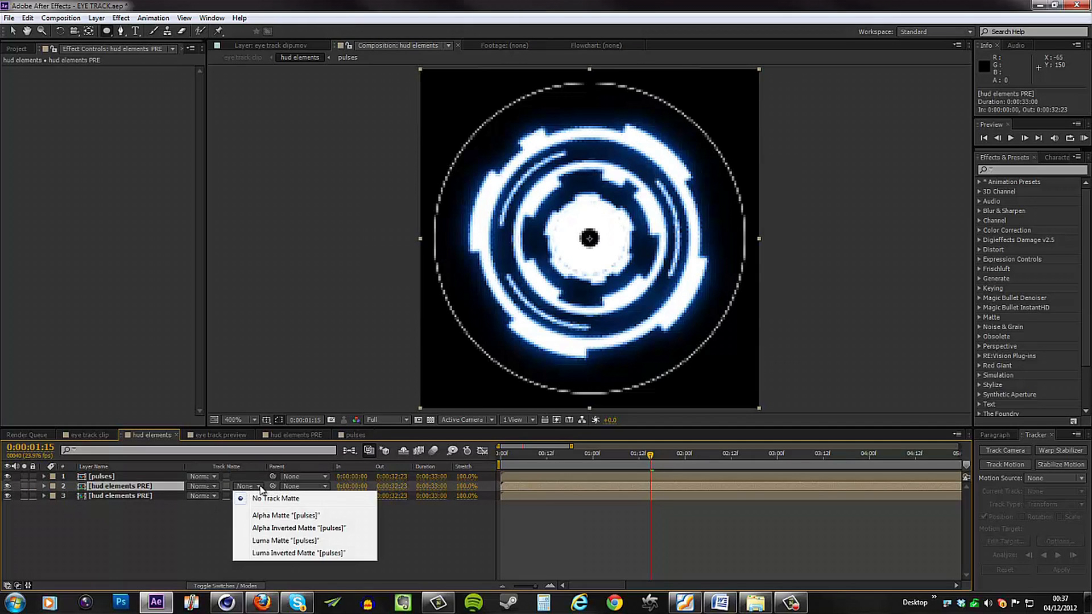
{"action": "left_click", "coordinate": [287, 540]}
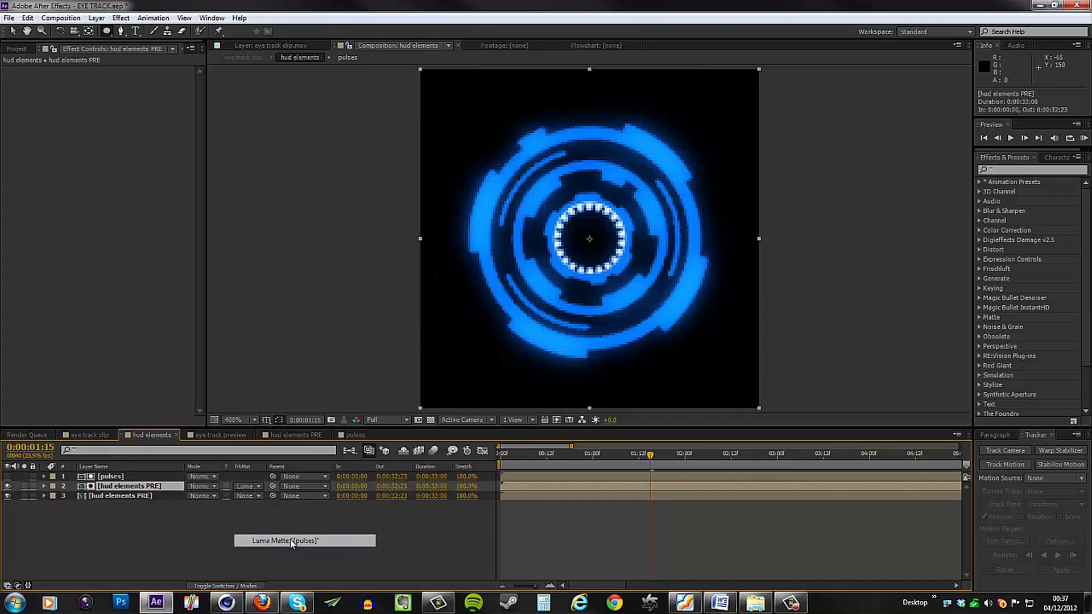
{"action": "left_click_drag", "start_coordinate": [537, 456], "coordinate": [796, 486]}
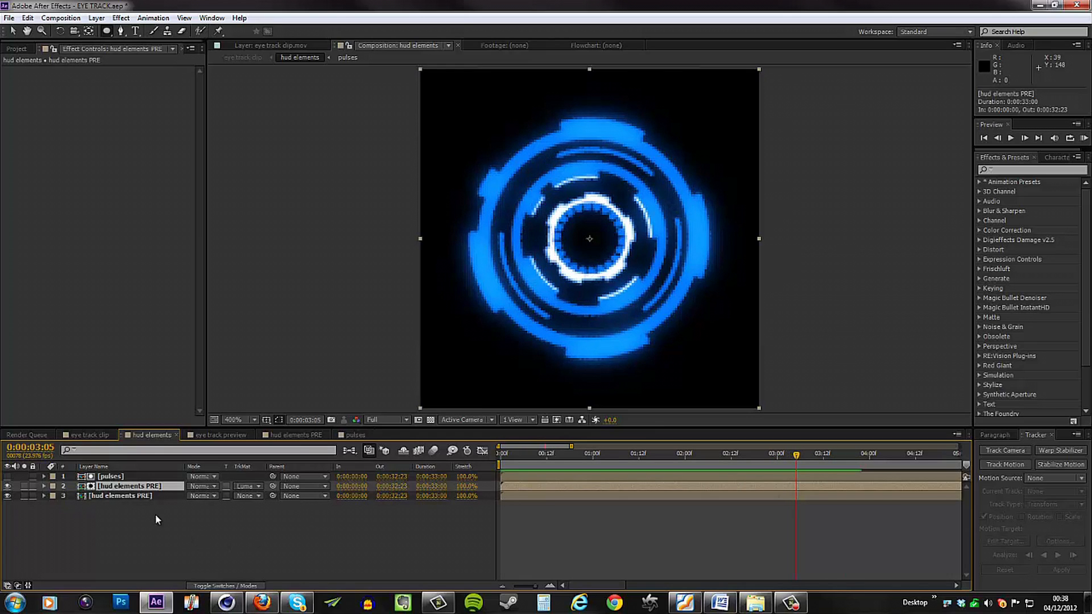
In the pulses composition, reveal the mask feather of every pulse layer and feather both masks of the top layer by 5 pixels
{"action": "double_click", "coordinate": [116, 476]}
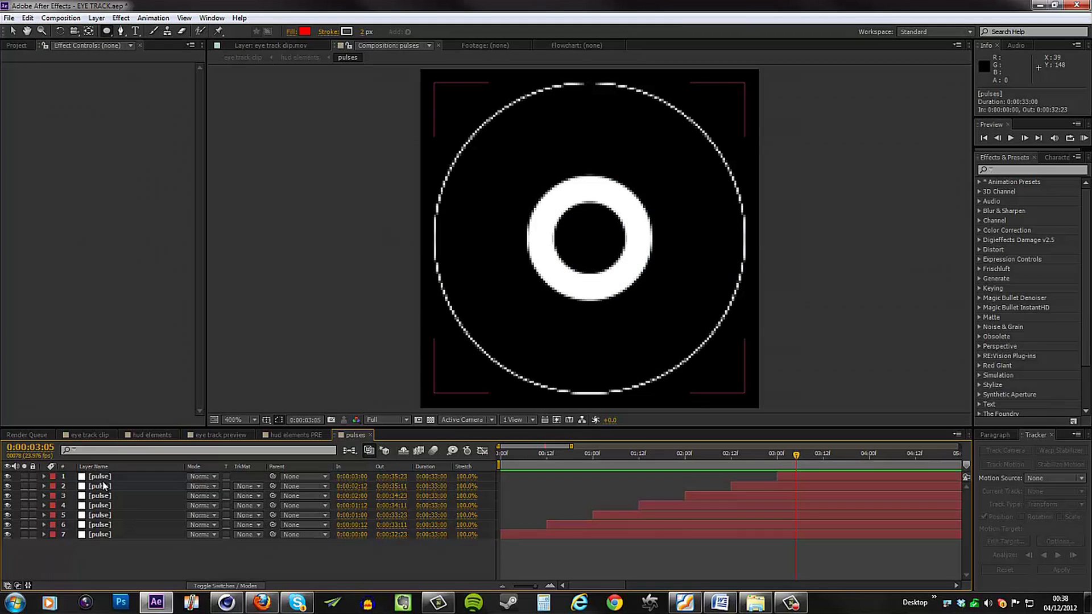
{"action": "left_click", "coordinate": [104, 481]}
{"action": "left_click", "coordinate": [109, 534], "text": "shift"}
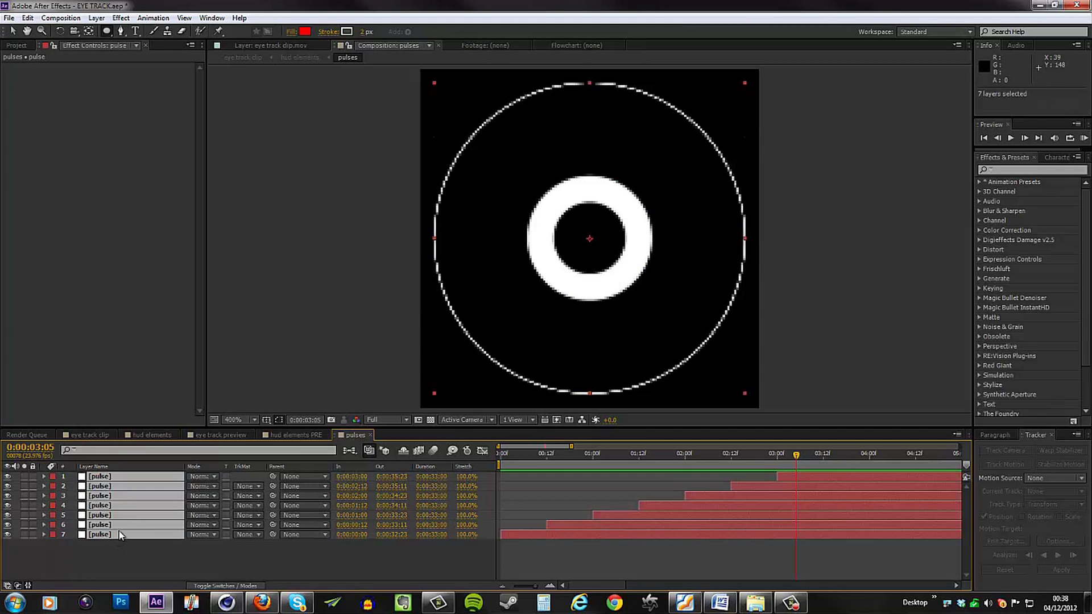
{"action": "key", "text": "f"}
{"action": "left_click", "coordinate": [218, 495]}
{"action": "type", "text": "5"}
{"action": "key", "text": "Return"}
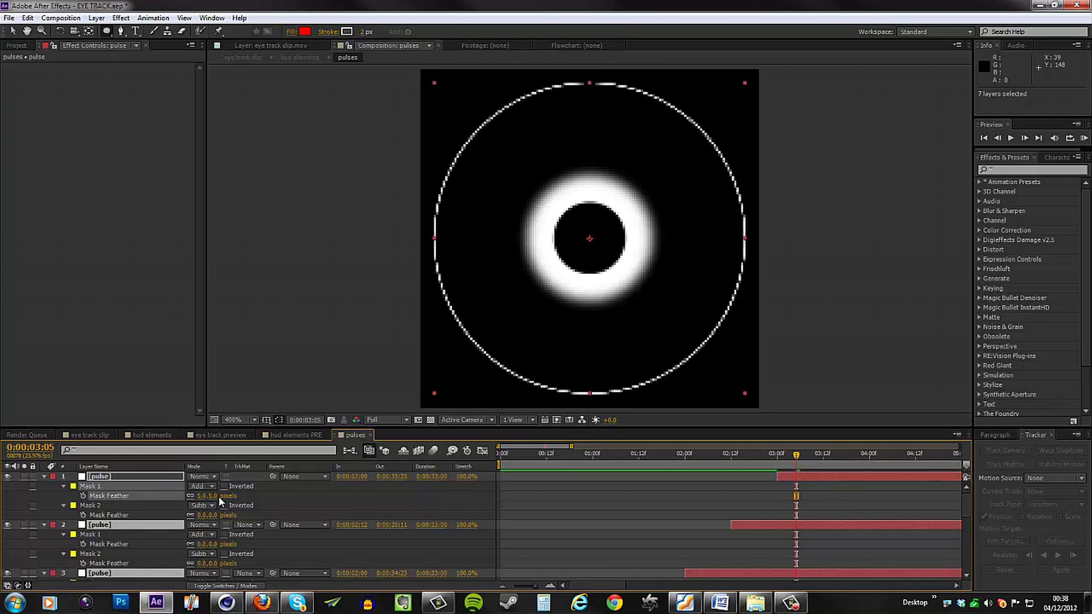
{"action": "left_click", "coordinate": [213, 514]}
{"action": "type", "text": "5"}
{"action": "key", "text": "Return"}
{"action": "left_click_drag", "start_coordinate": [798, 465], "coordinate": [712, 469]}
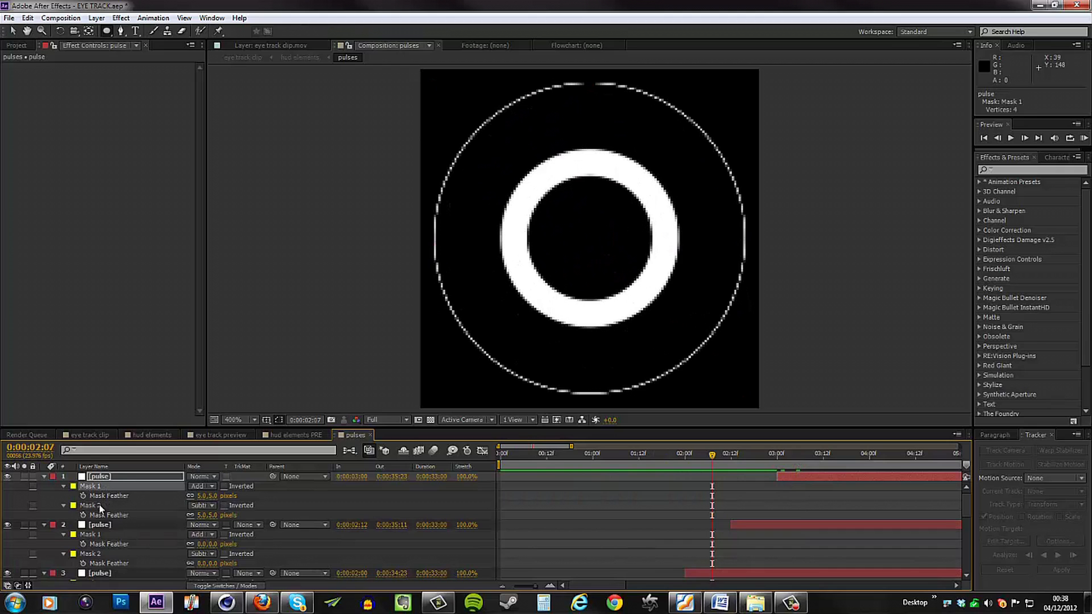
Reselect all pulse layers and try a mask feather of 6 pixels on both masks of the top layer
{"action": "left_click", "coordinate": [104, 477]}
{"action": "key", "text": "ctrl+a"}
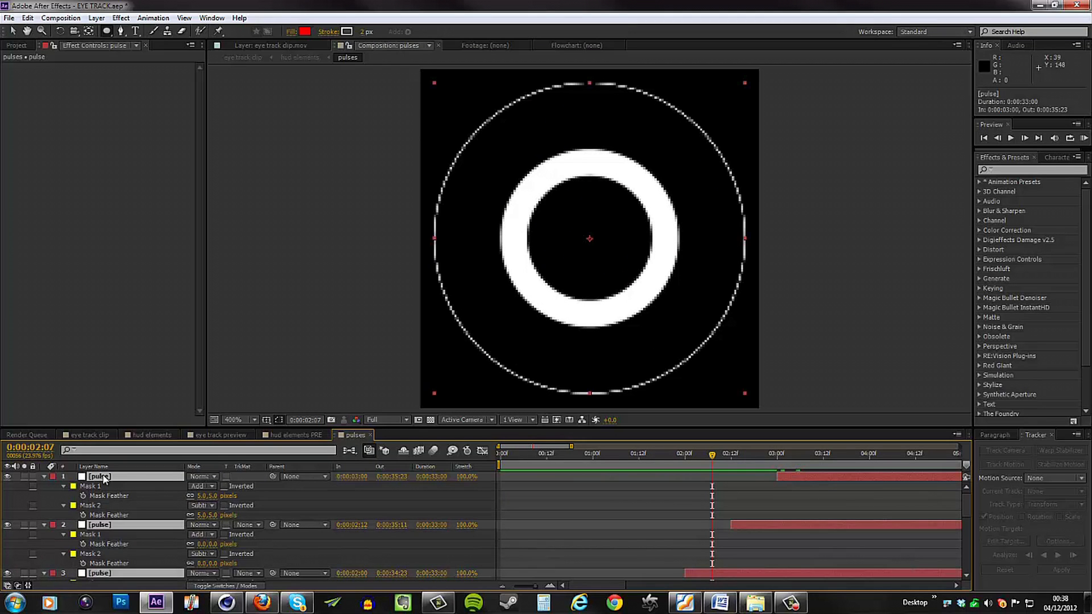
{"action": "key", "text": "f"}
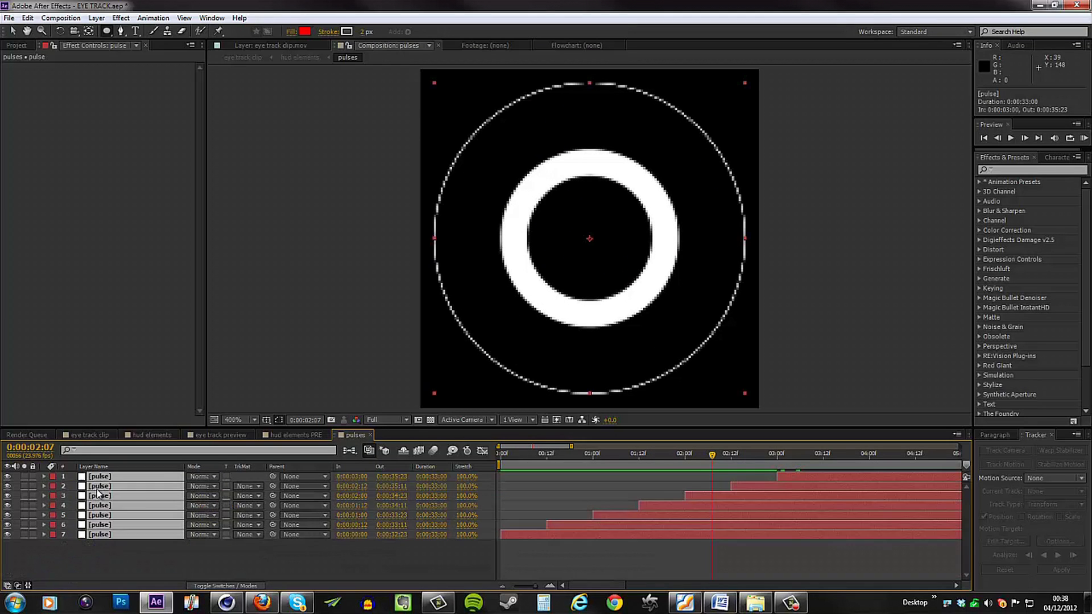
{"action": "key", "text": "f"}
{"action": "left_click", "coordinate": [219, 495]}
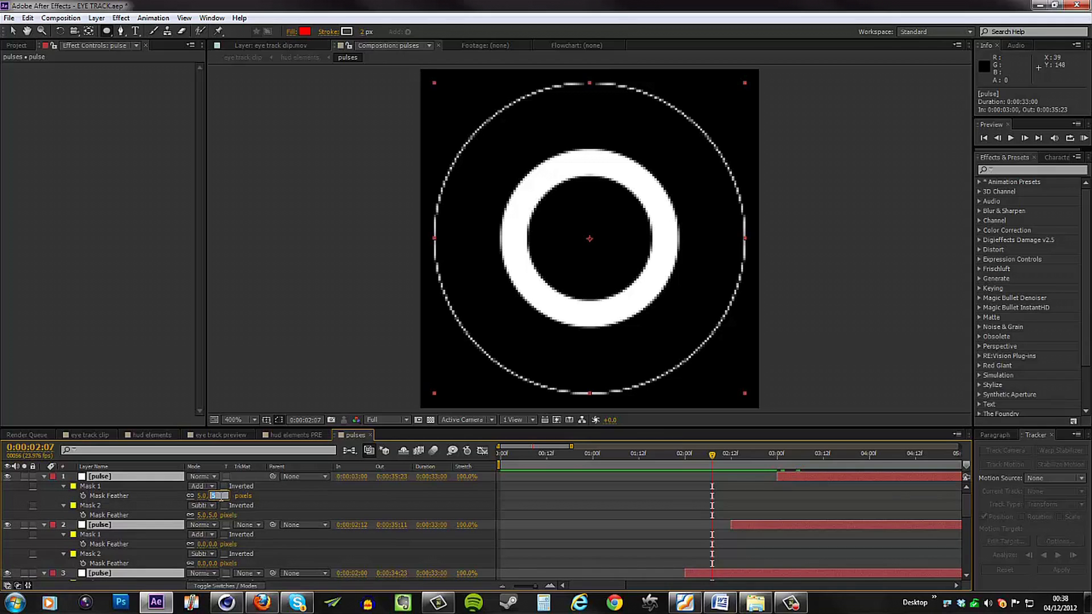
{"action": "type", "text": "6"}
{"action": "key", "text": "Return"}
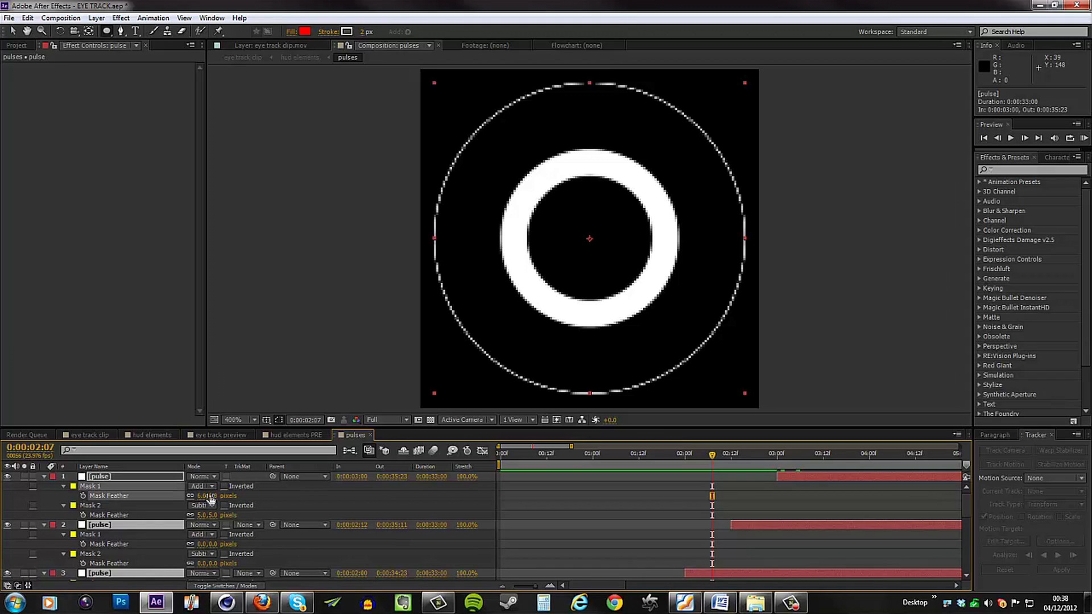
{"action": "left_click", "coordinate": [212, 514]}
{"action": "type", "text": "6"}
{"action": "key", "text": "Return"}
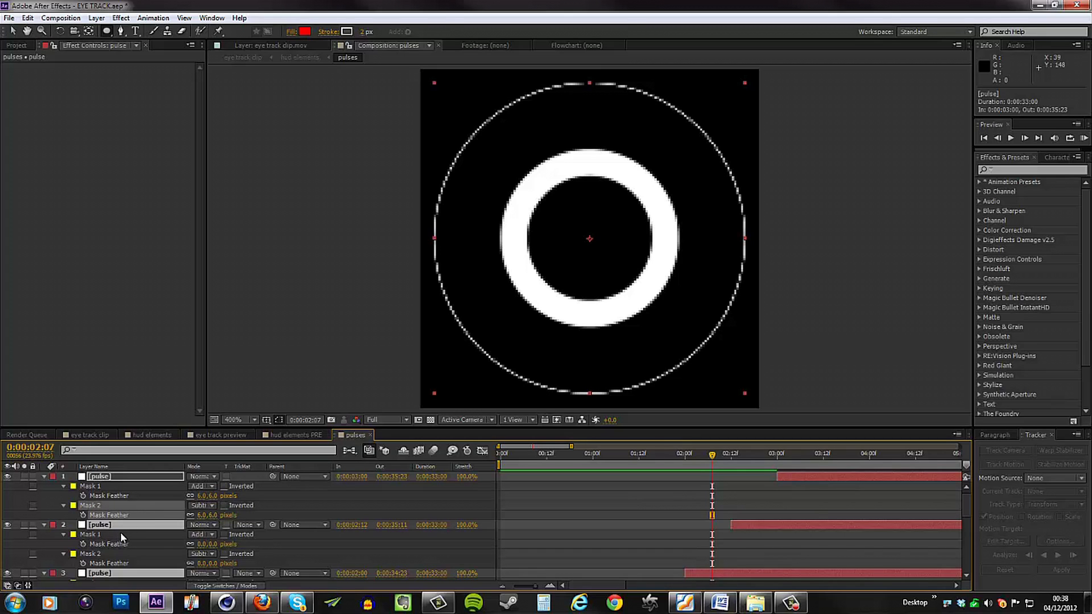
Set the mask feather to 5 pixels for both masks on pulse layers 2 through 5
{"action": "left_click", "coordinate": [214, 544]}
{"action": "type", "text": "5"}
{"action": "key", "text": "Return"}
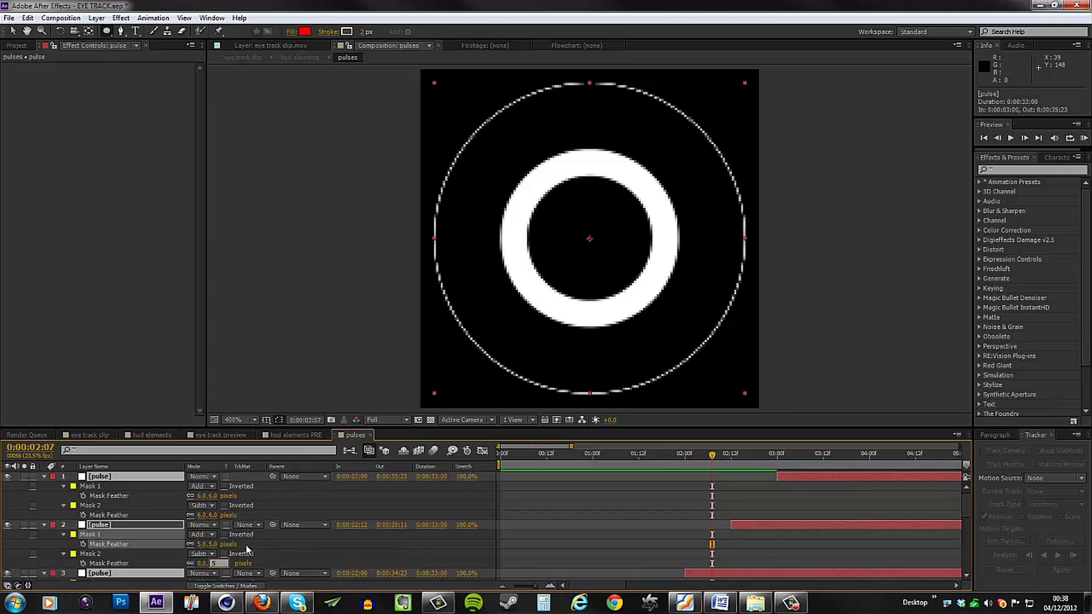
{"action": "scroll", "coordinate": [215, 540], "scroll_direction": "down", "scroll_amount": 3}
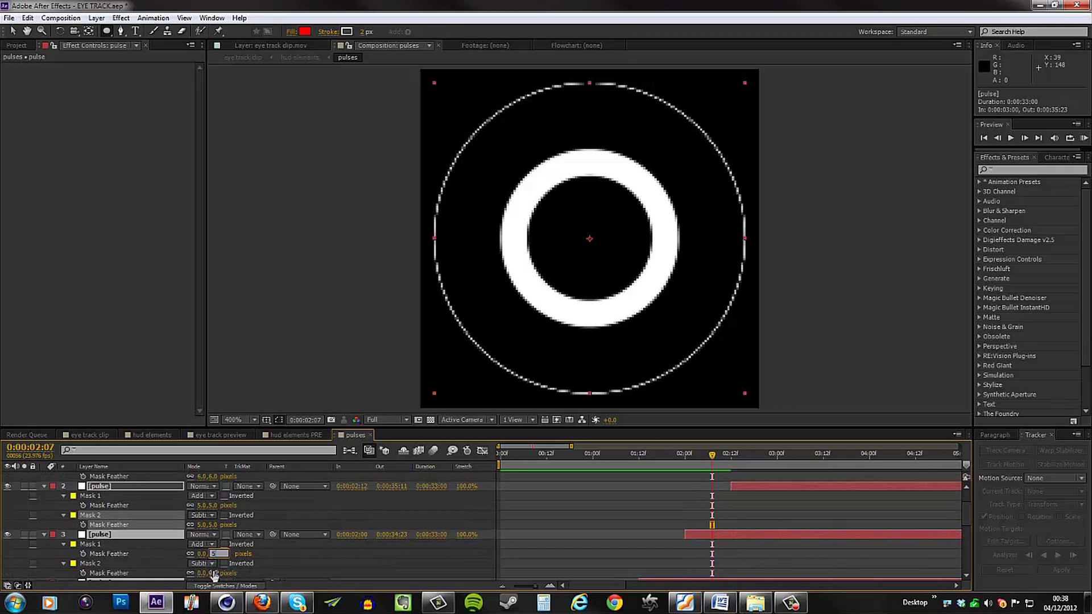
{"action": "key", "text": "Return"}
{"action": "scroll", "coordinate": [280, 561], "scroll_direction": "down", "scroll_amount": 3}
{"action": "left_click", "coordinate": [219, 553]}
{"action": "type", "text": "5"}
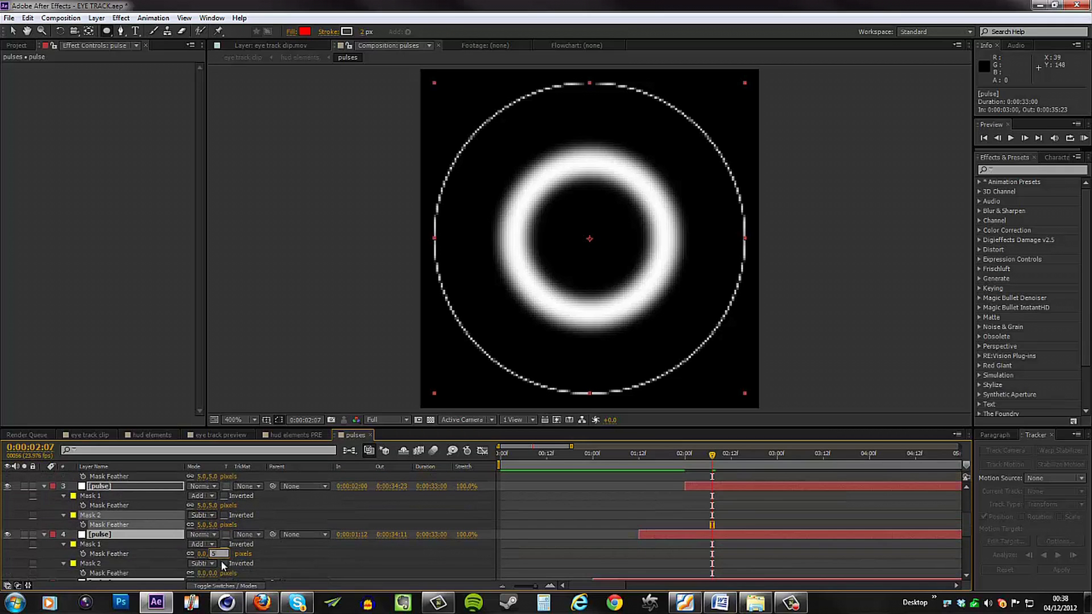
{"action": "key", "text": "Return"}
{"action": "scroll", "coordinate": [284, 559], "scroll_direction": "down", "scroll_amount": 3}
{"action": "left_click", "coordinate": [215, 562]}
{"action": "type", "text": "5"}
{"action": "key", "text": "Return"}
Set the feather of Mask 1 and Mask 2 to 5 pixels on pulse layers 6 and 7
{"action": "scroll", "coordinate": [301, 542], "scroll_direction": "down", "scroll_amount": 3}
{"action": "left_click", "coordinate": [218, 508]}
{"action": "type", "text": "5"}
{"action": "left_click", "coordinate": [215, 527]}
{"action": "type", "text": "5"}
{"action": "left_click", "coordinate": [215, 556]}
{"action": "type", "text": "5"}
{"action": "left_click", "coordinate": [219, 575]}
{"action": "type", "text": "5"}
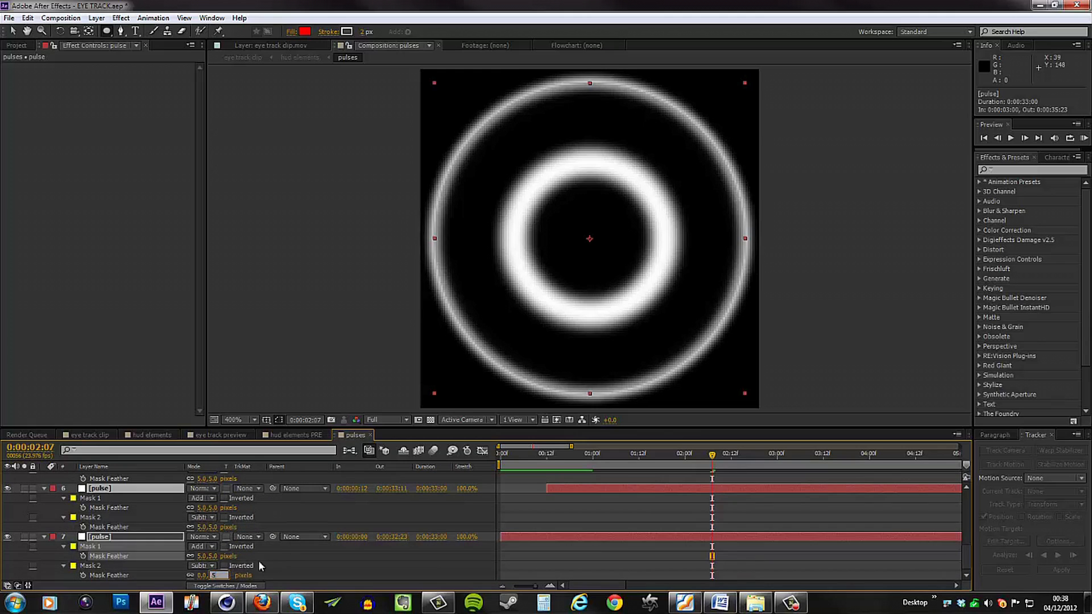
{"action": "key", "text": "Return"}
Set both mask feathers of the top pulse layer to 5 pixels and deselect the layers
{"action": "scroll", "coordinate": [292, 550], "scroll_direction": "up", "scroll_amount": 5}
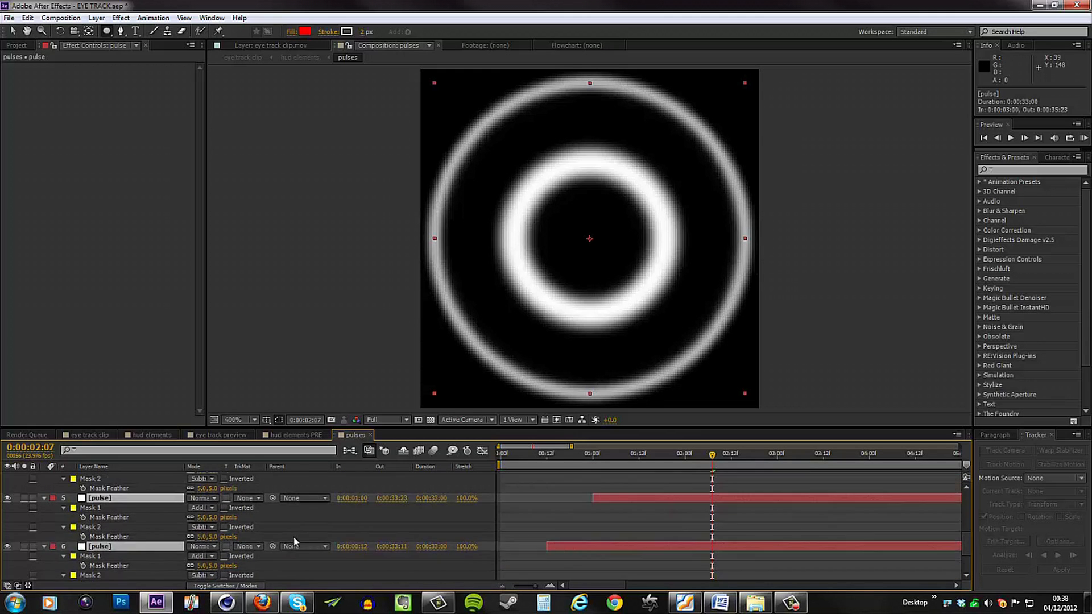
{"action": "left_click", "coordinate": [206, 495]}
{"action": "type", "text": "5"}
{"action": "left_click", "coordinate": [206, 514]}
{"action": "type", "text": "5"}
{"action": "left_click", "coordinate": [597, 476]}
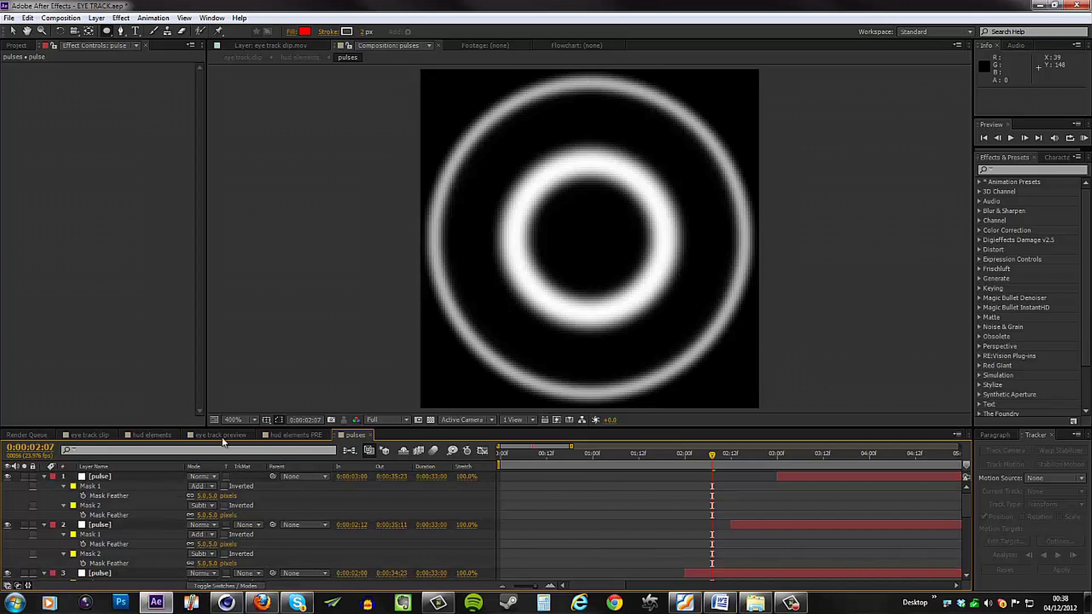
Scrub the softened pulse in hud elements, and RAM preview the effect on the eye in eye track clip
{"action": "left_click", "coordinate": [152, 435]}
{"action": "left_click_drag", "start_coordinate": [721, 458], "coordinate": [657, 455]}
{"action": "left_click", "coordinate": [85, 435]}
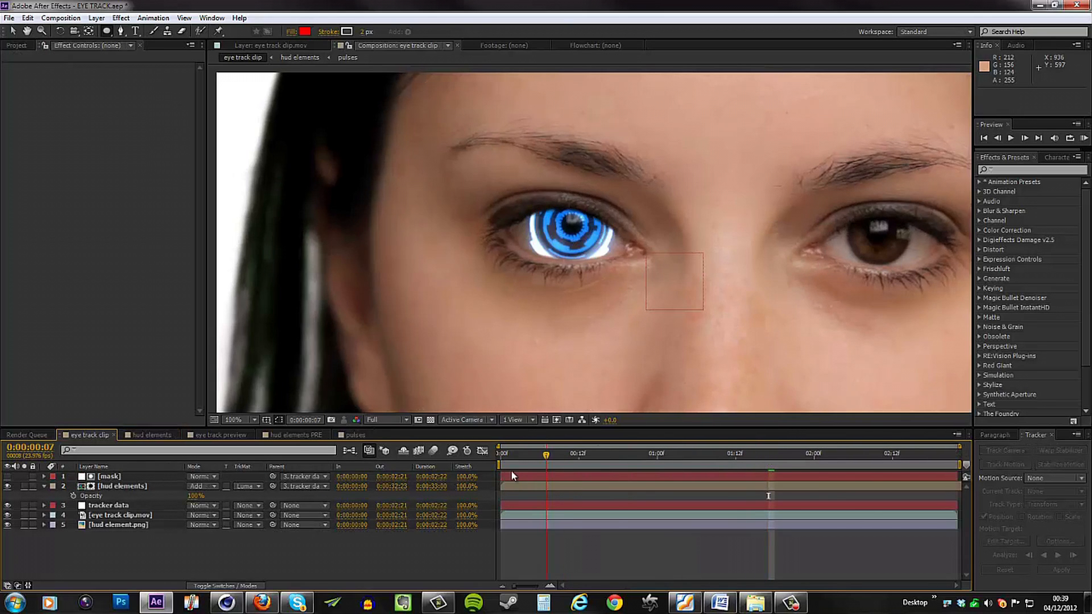
{"action": "left_click", "coordinate": [1084, 138]}
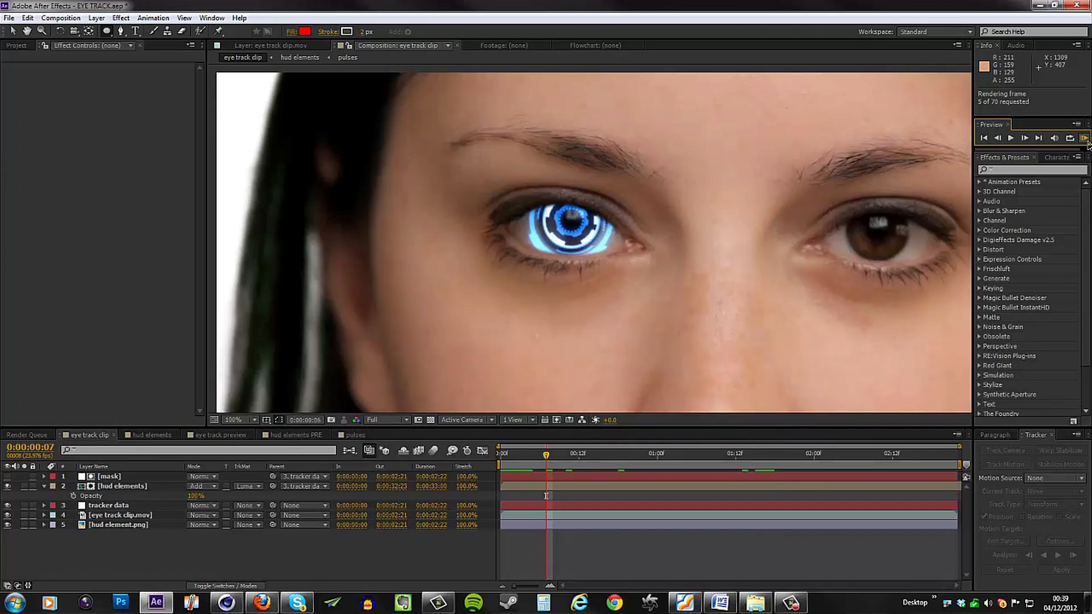
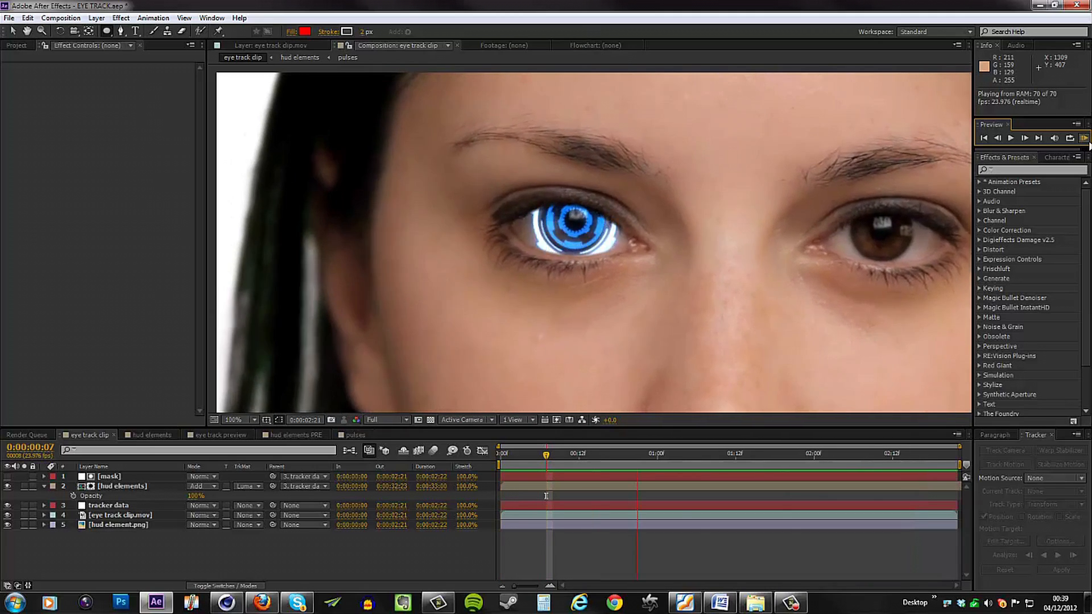
{"action": "key", "text": "space"}
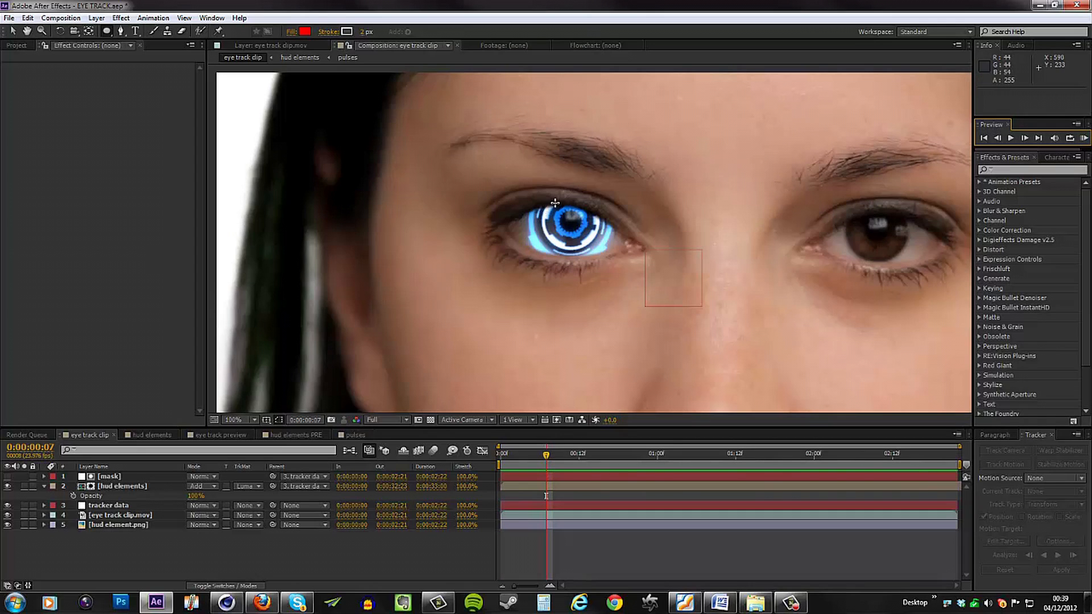
Open the hud elements PRE composition through hud elements and hide the hud element 2 layer
{"action": "double_click", "coordinate": [121, 486]}
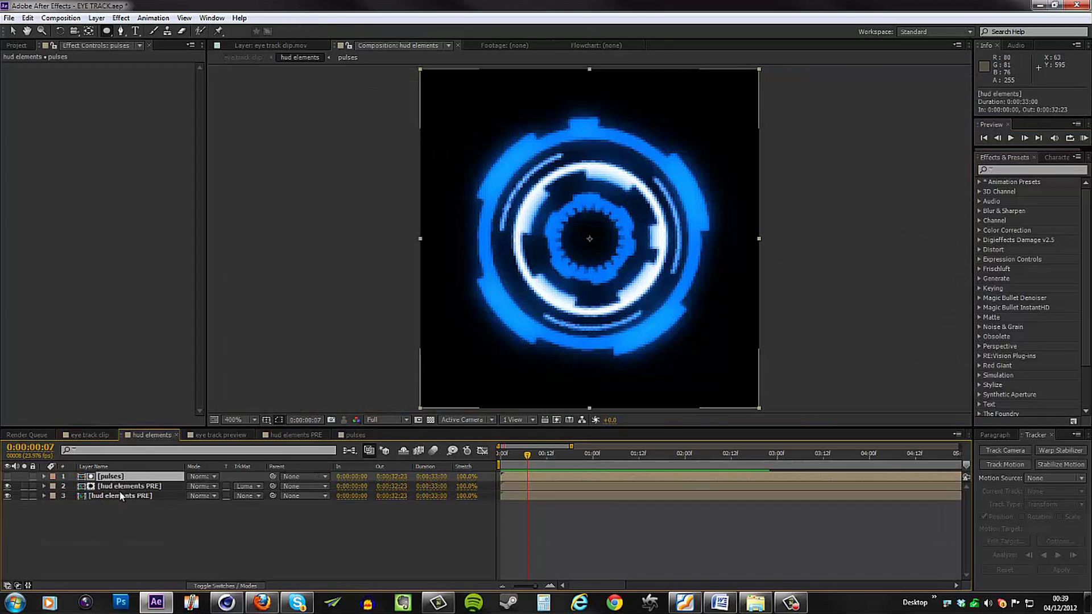
{"action": "double_click", "coordinate": [122, 494]}
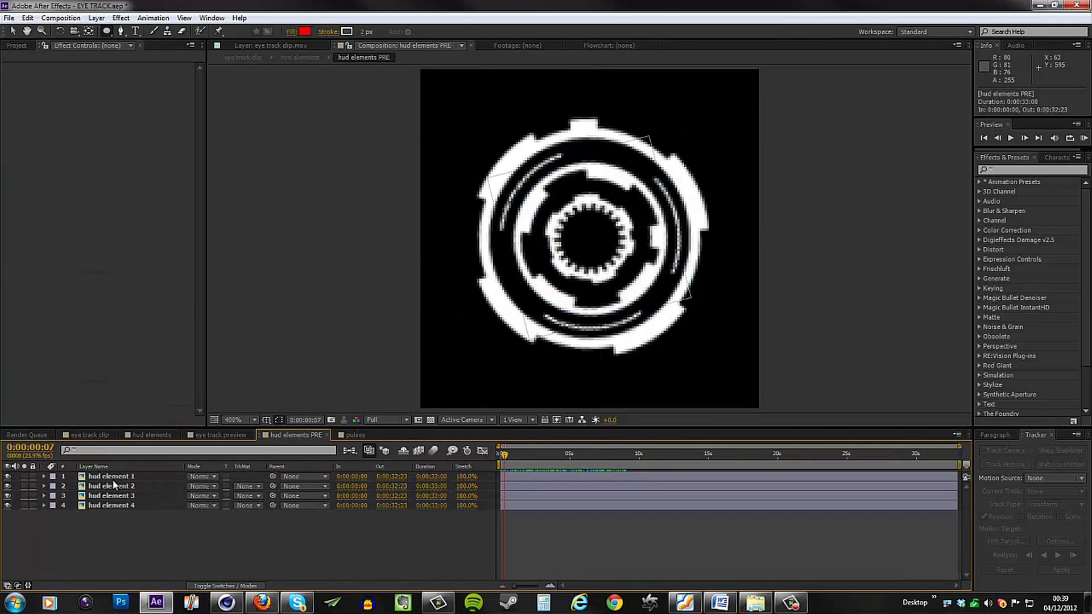
{"action": "left_click", "coordinate": [113, 486]}
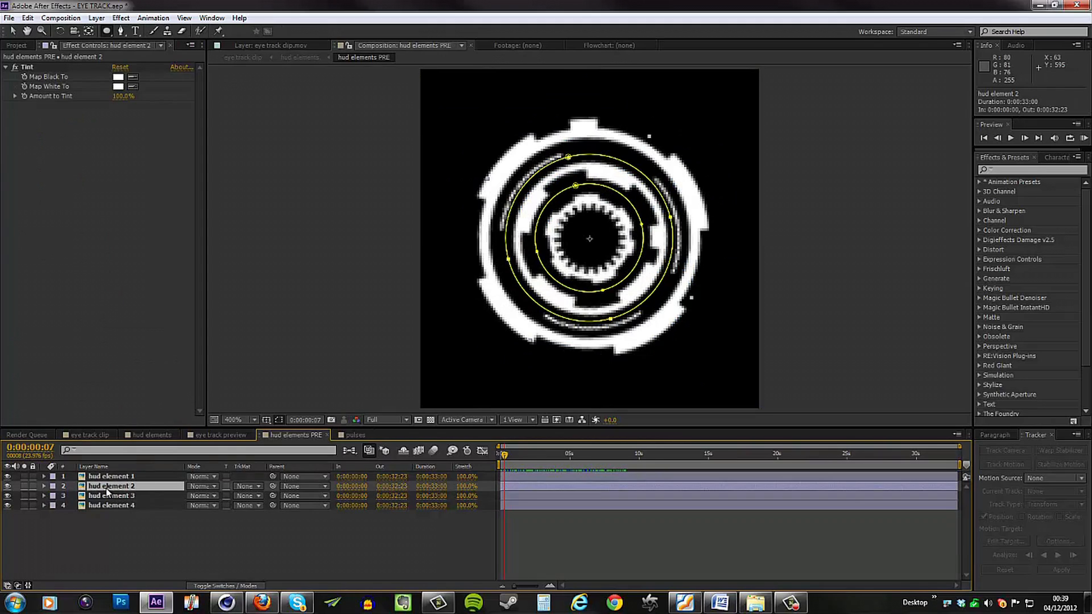
{"action": "left_click", "coordinate": [8, 486]}
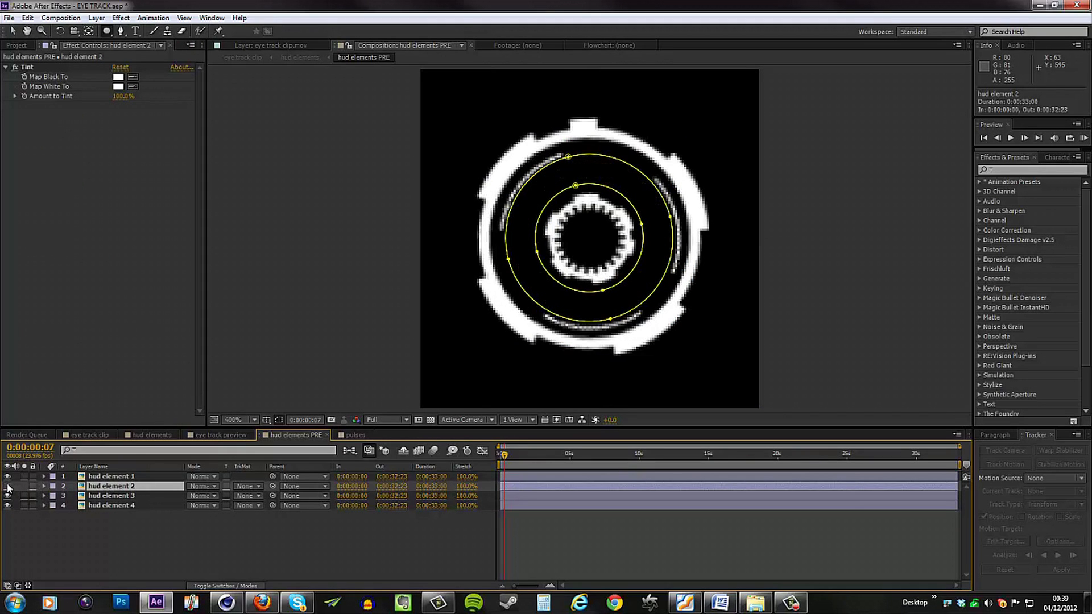
Reveal the scale of the hud element 3 layer and set it to 75%
{"action": "key", "text": "s"}
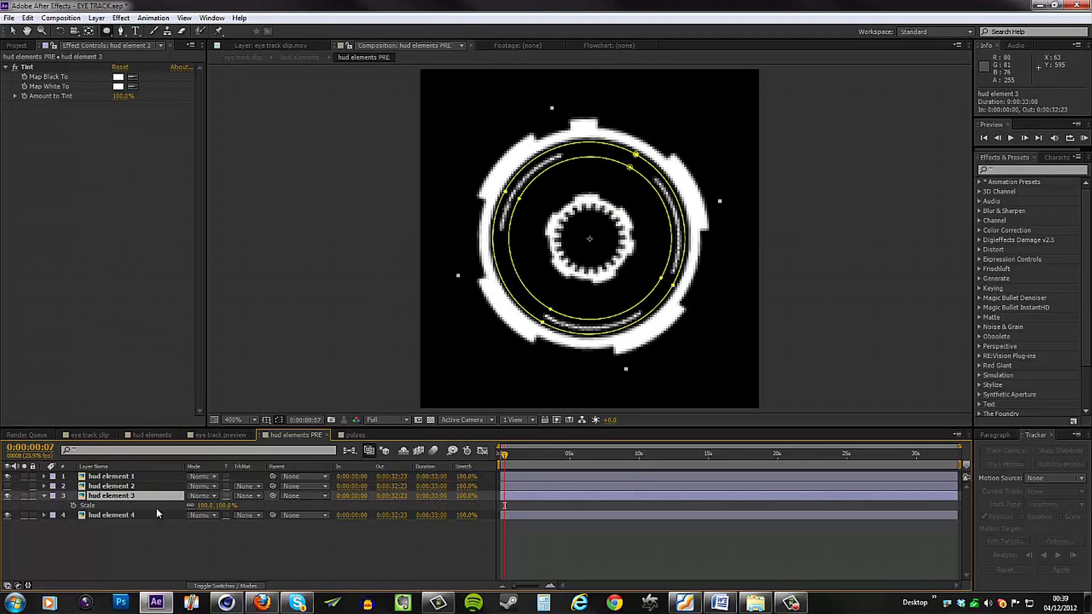
{"action": "left_click", "coordinate": [224, 505]}
{"action": "type", "text": "75"}
{"action": "left_click", "coordinate": [215, 553]}
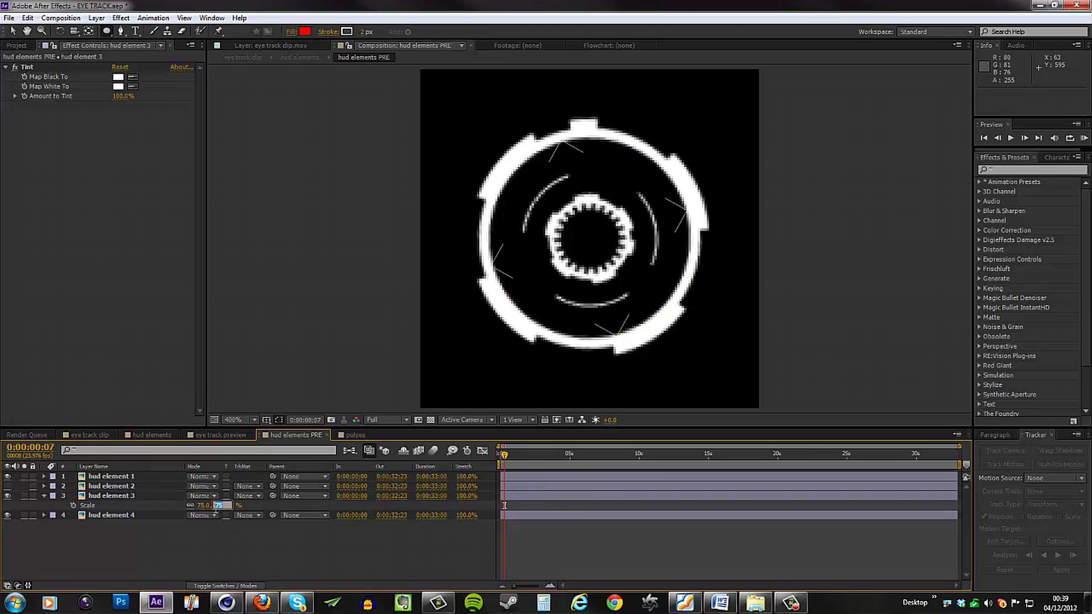
Set the scale of hud element 3 to 85% and the scale of hud element 4 to 95%
{"action": "type", "text": "85"}
{"action": "left_click", "coordinate": [232, 570]}
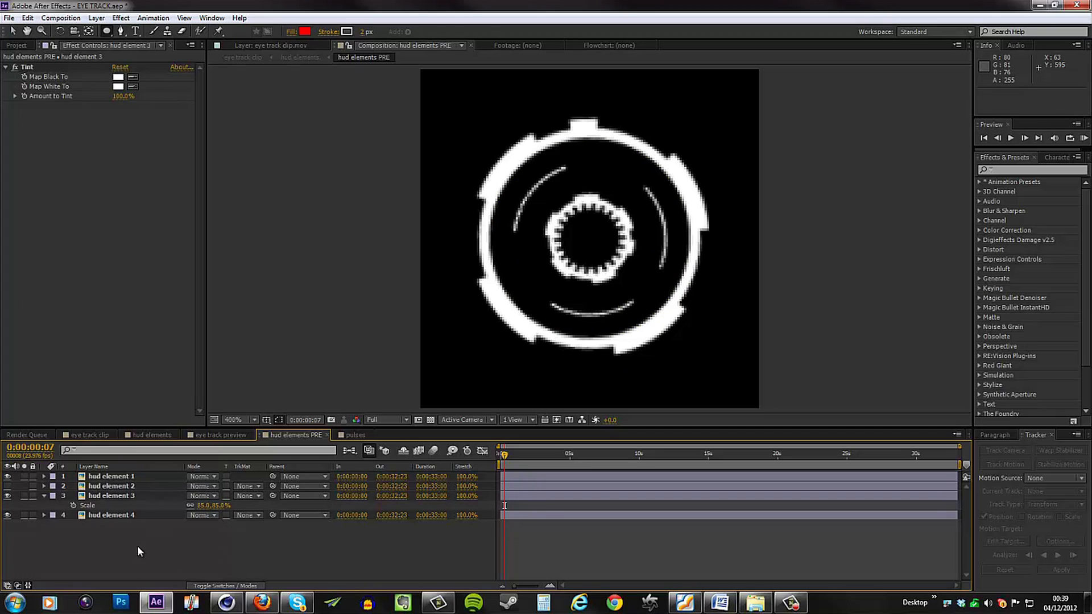
{"action": "left_click", "coordinate": [130, 515]}
{"action": "key", "text": "s"}
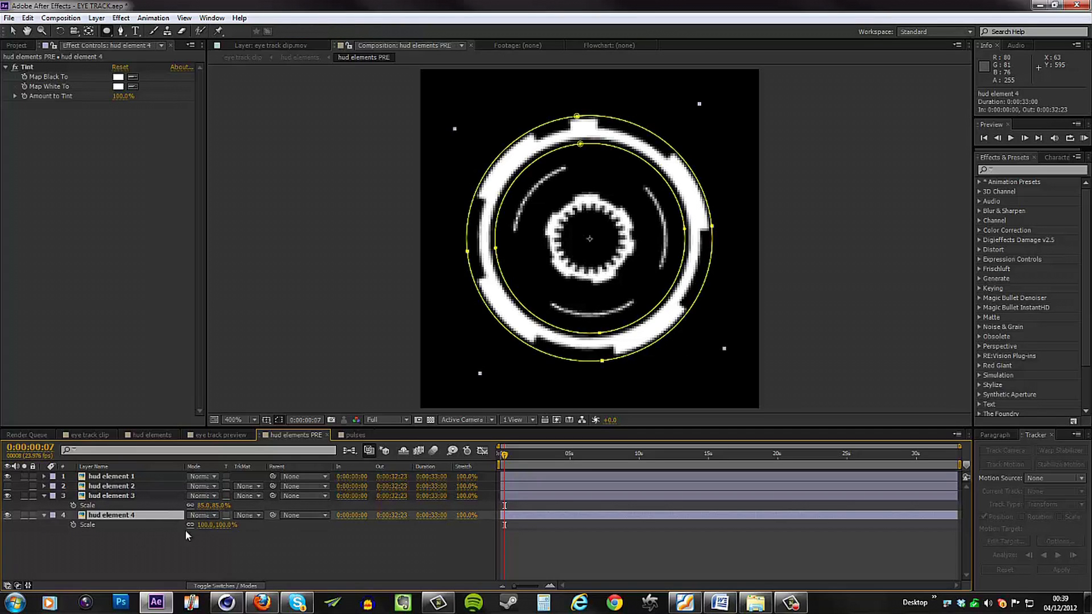
{"action": "left_click", "coordinate": [222, 525]}
{"action": "left_click", "coordinate": [218, 559]}
{"action": "left_click", "coordinate": [222, 524]}
{"action": "type", "text": "95"}
{"action": "left_click", "coordinate": [216, 558]}
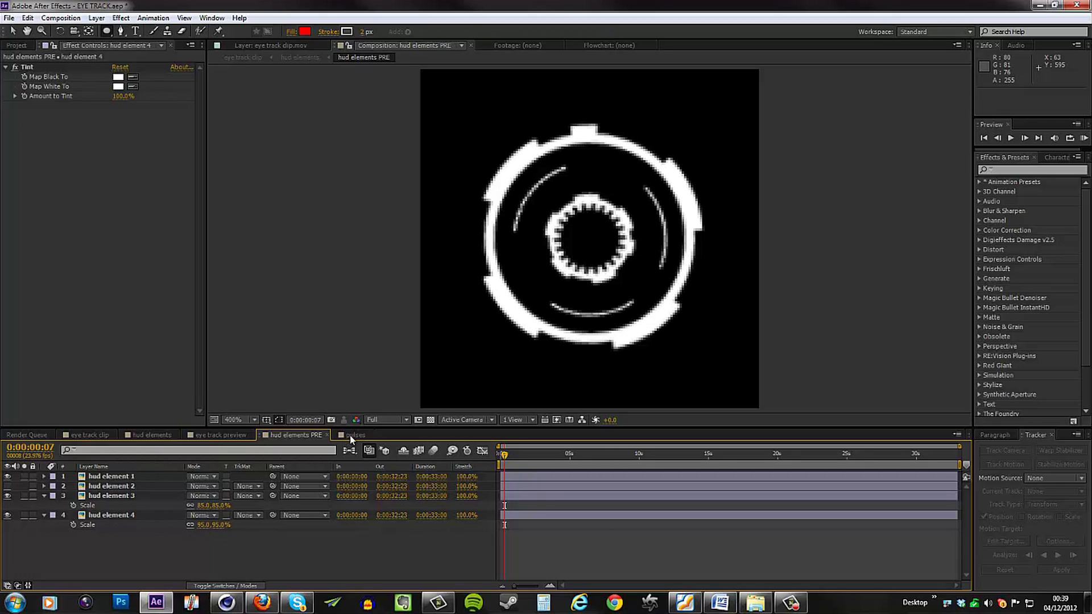
Check the resized rings in hud elements, and RAM preview them on the eye in eye track clip
{"action": "left_click", "coordinate": [153, 434]}
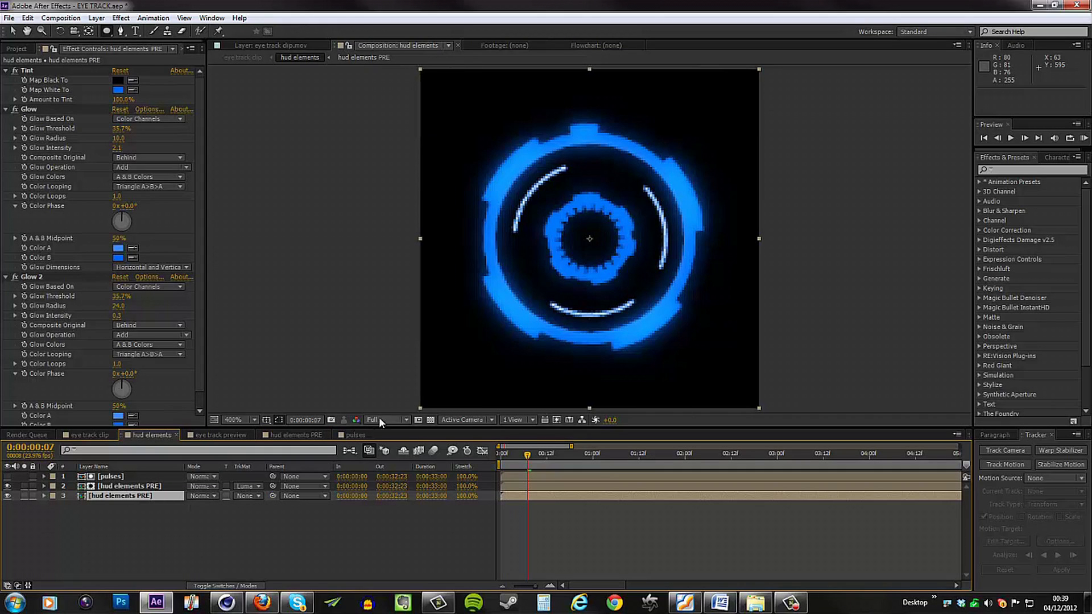
{"action": "left_click", "coordinate": [91, 435]}
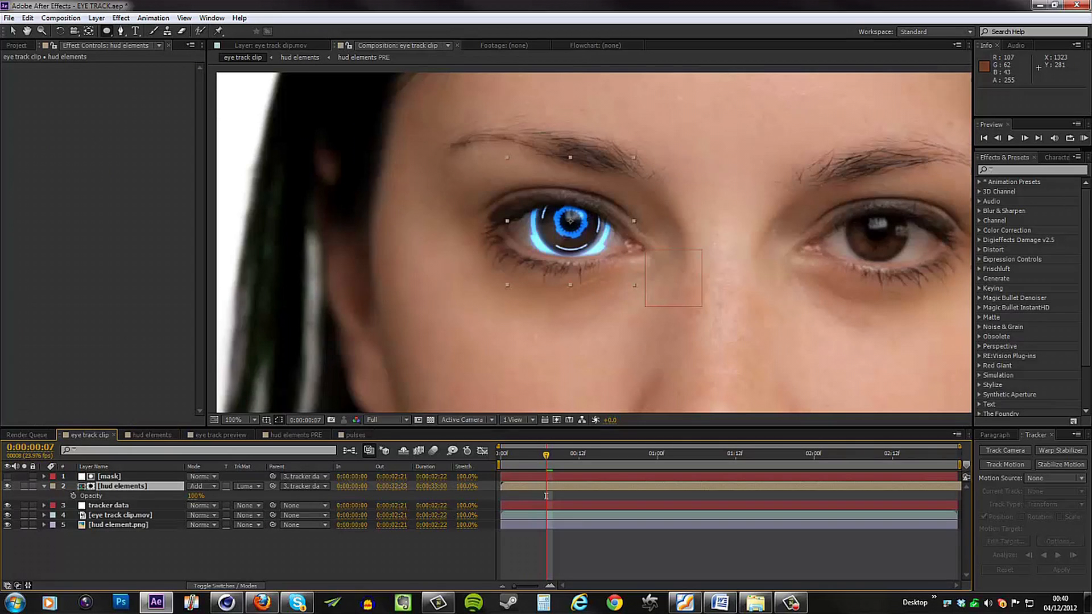
{"action": "left_click", "coordinate": [1083, 138]}
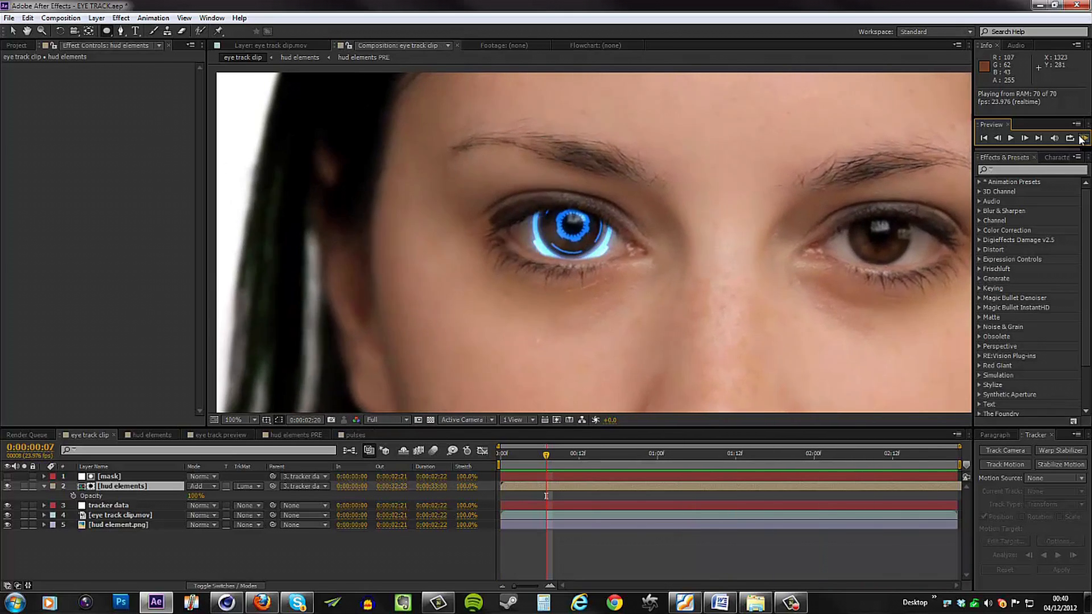
{"action": "left_click", "coordinate": [1082, 140]}
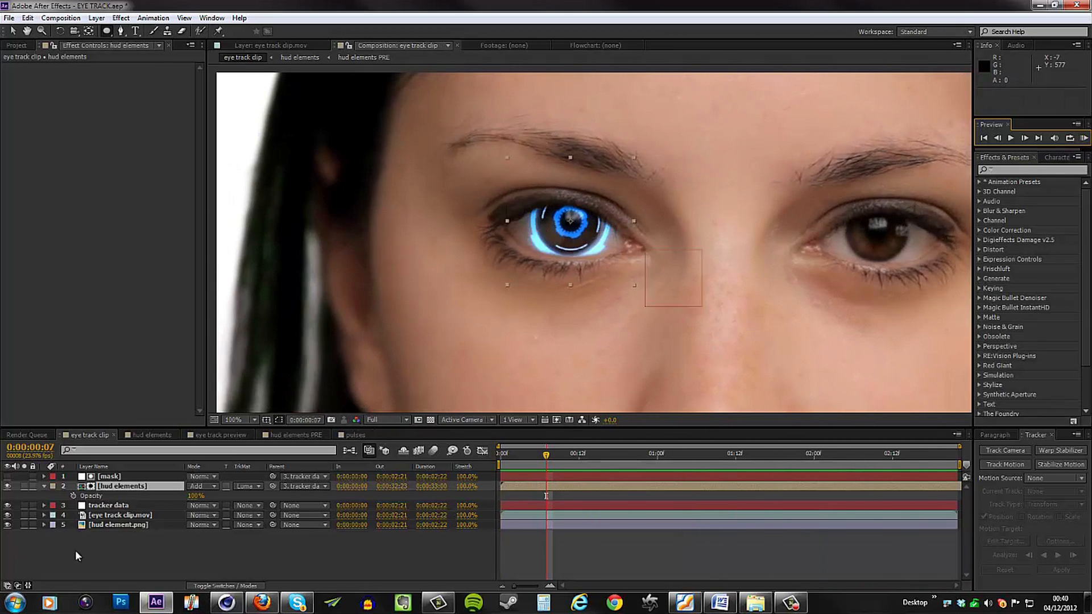
Open the hud elements PRE composition through hud elements and reveal the scale of the hud element 2 layer
{"action": "double_click", "coordinate": [123, 487]}
{"action": "key", "text": "ctrl+Up"}
{"action": "key", "text": "ctrl+Up"}
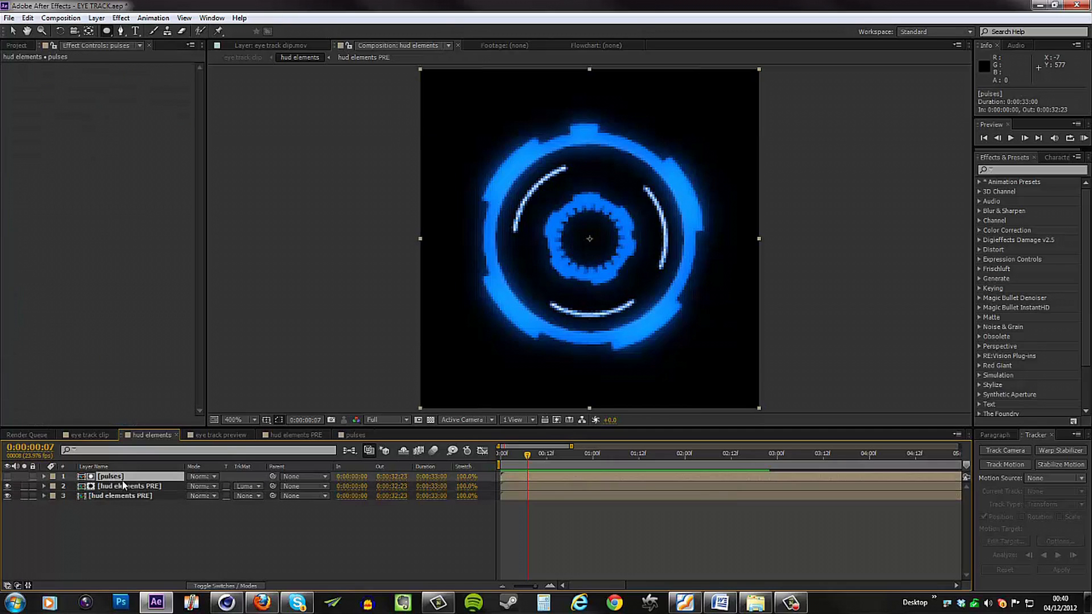
{"action": "double_click", "coordinate": [122, 487]}
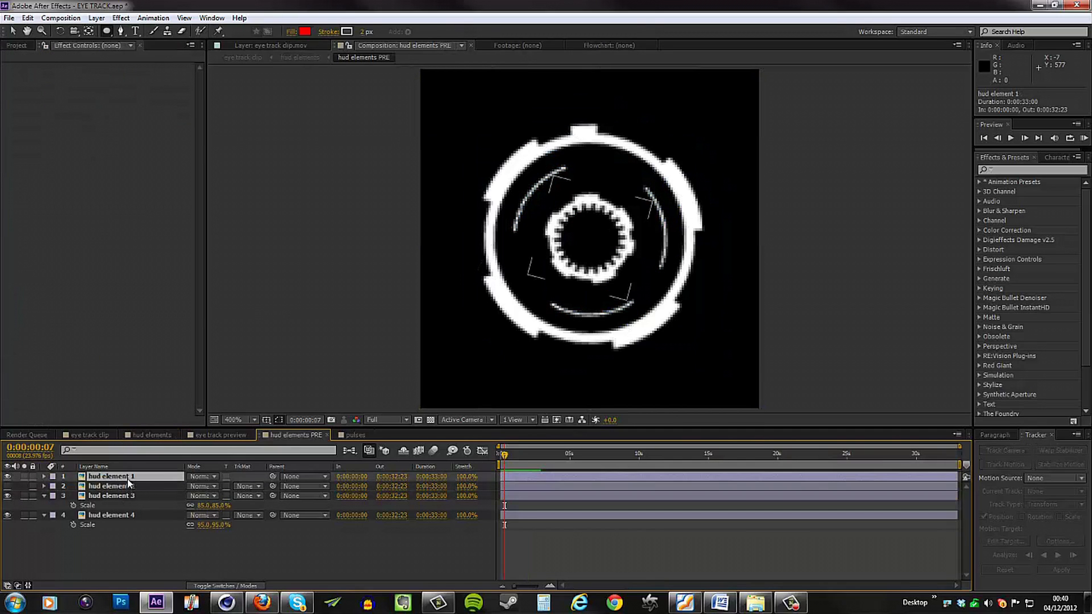
{"action": "left_click", "coordinate": [129, 489]}
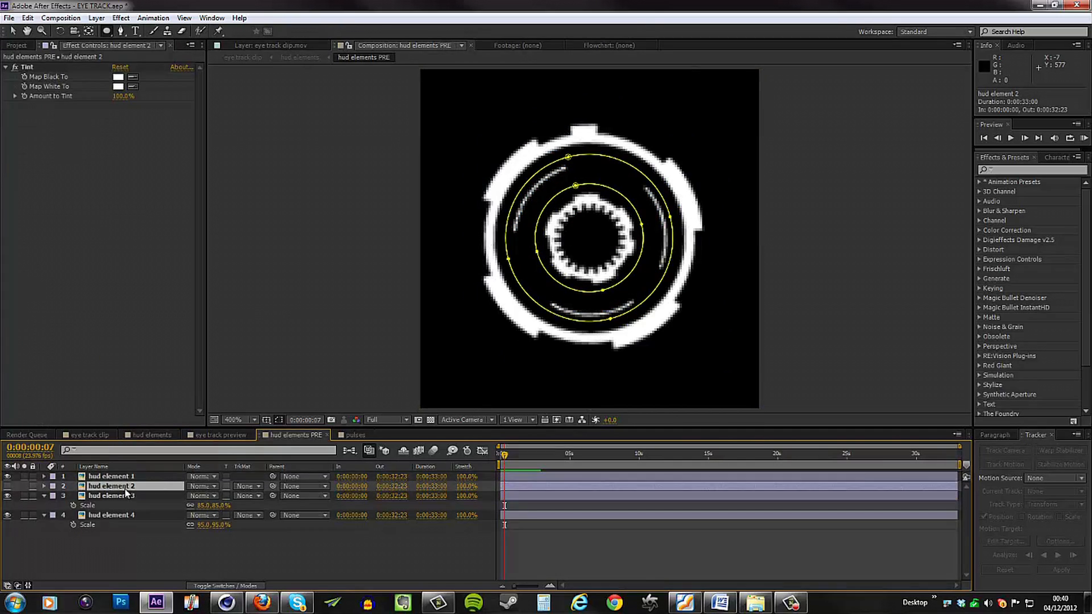
{"action": "key", "text": "s"}
Set the scale of hud element 3 to 80% and the scale of hud element 4 to 97%
{"action": "left_click", "coordinate": [138, 504]}
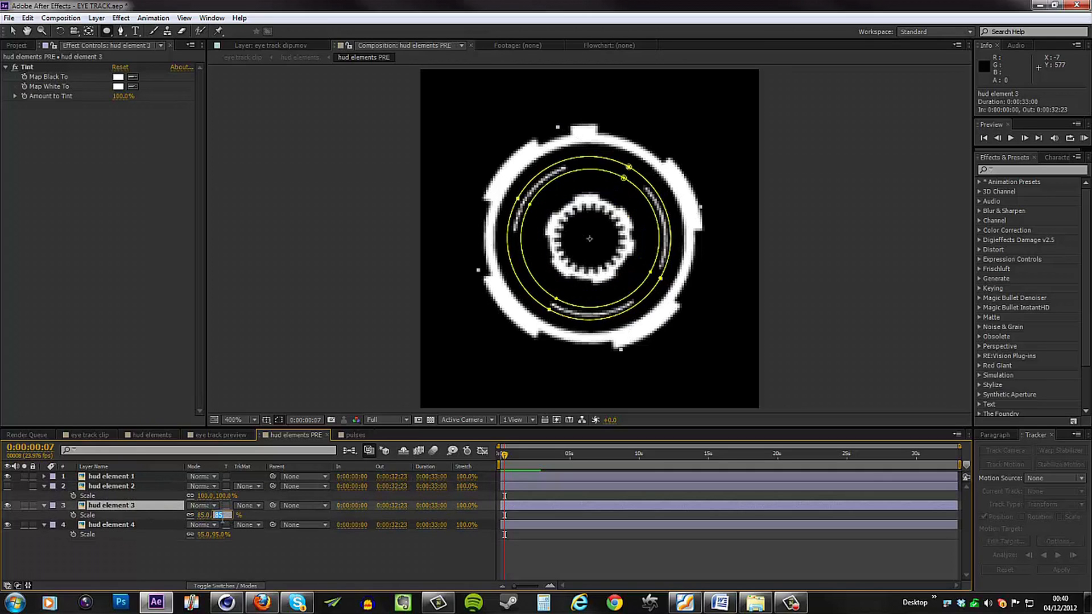
{"action": "type", "text": "80"}
{"action": "left_click", "coordinate": [209, 571]}
{"action": "left_click_drag", "start_coordinate": [215, 535], "coordinate": [221, 539]}
{"action": "left_click", "coordinate": [221, 535]}
{"action": "type", "text": "97"}
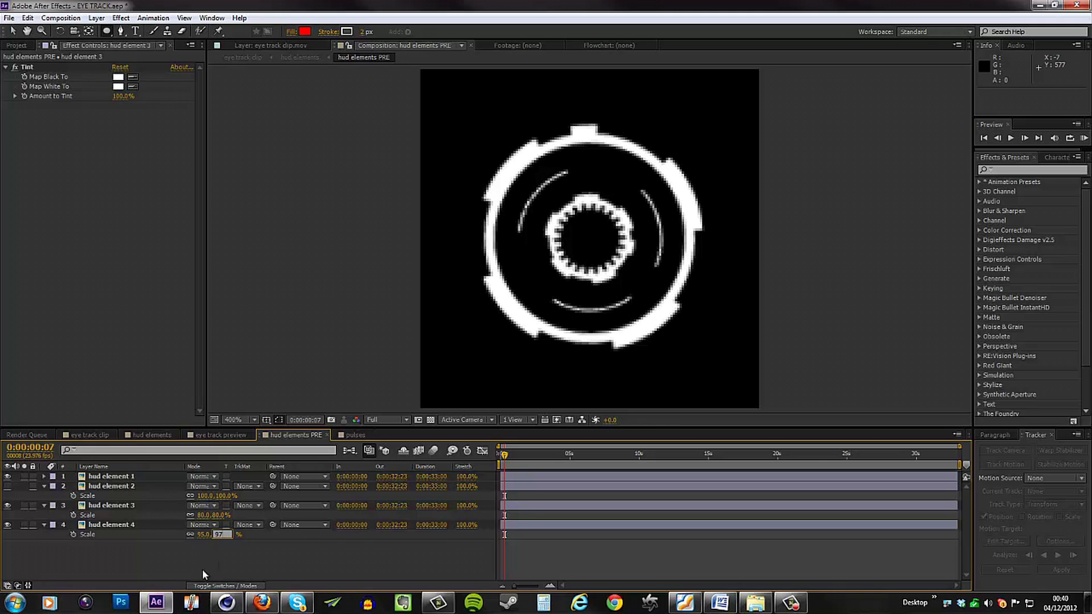
{"action": "key", "text": "Return"}
Scrub the adjusted rings on the eye in eye track clip, and return to hud elements PRE with hud element 1 selected
{"action": "left_click", "coordinate": [91, 434]}
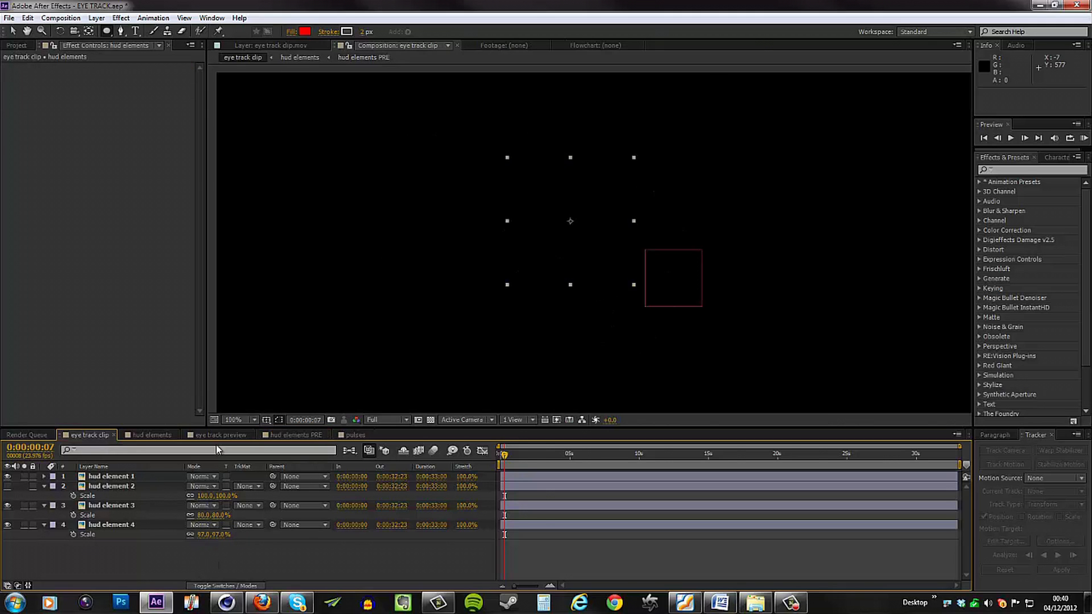
{"action": "left_click_drag", "start_coordinate": [551, 456], "coordinate": [760, 455]}
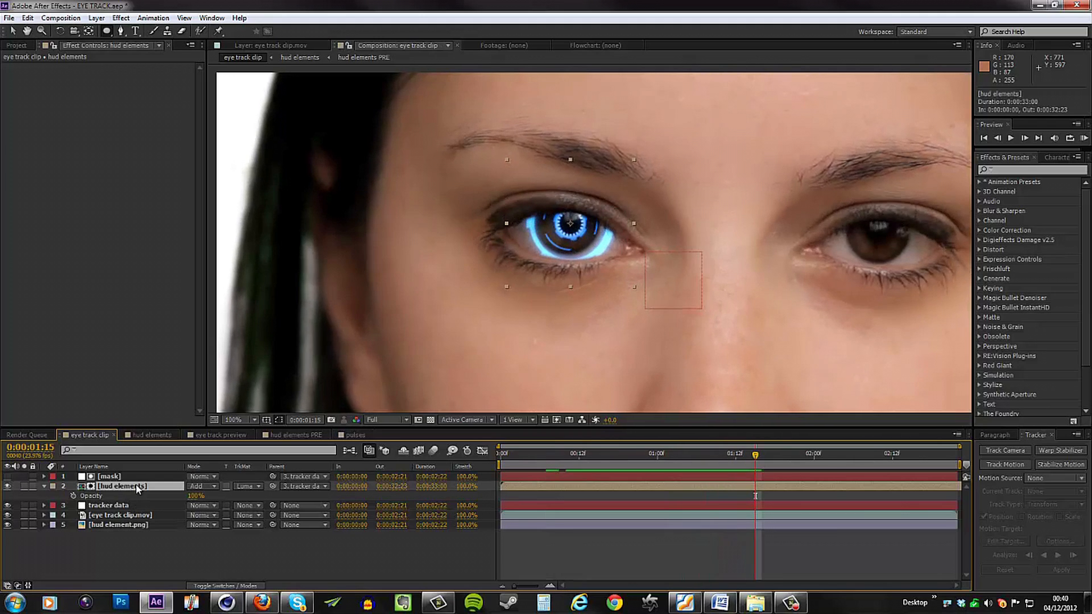
{"action": "double_click", "coordinate": [122, 486]}
{"action": "double_click", "coordinate": [120, 485]}
{"action": "left_click", "coordinate": [138, 480]}
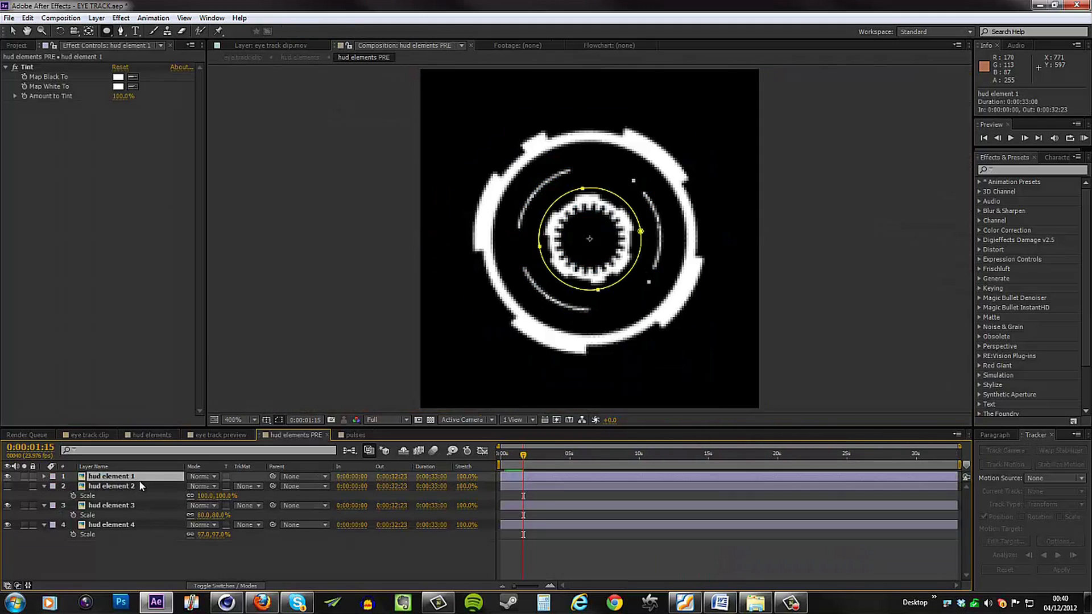
{"action": "key", "text": "t"}
{"action": "left_click", "coordinate": [196, 487]}
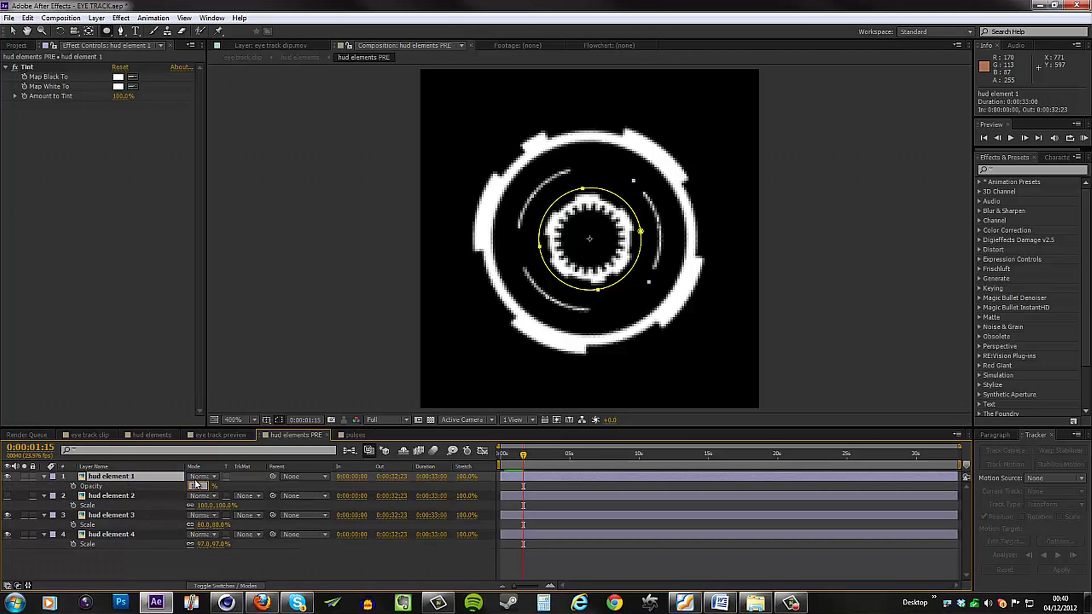
{"action": "key", "text": "Return"}
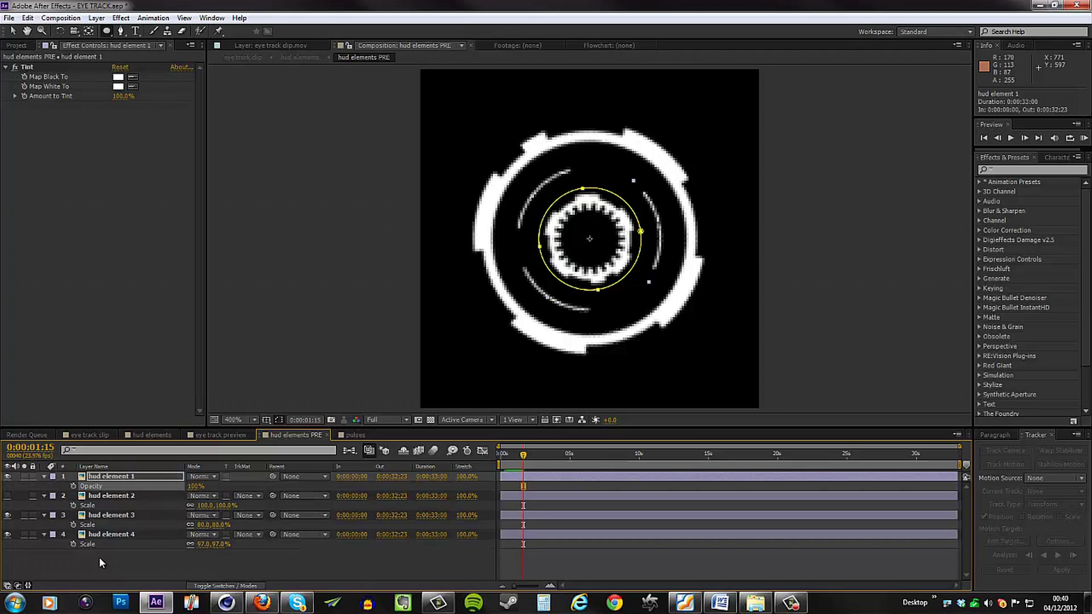
{"action": "left_click", "coordinate": [100, 544]}
{"action": "left_click", "coordinate": [196, 486]}
{"action": "type", "text": "11"}
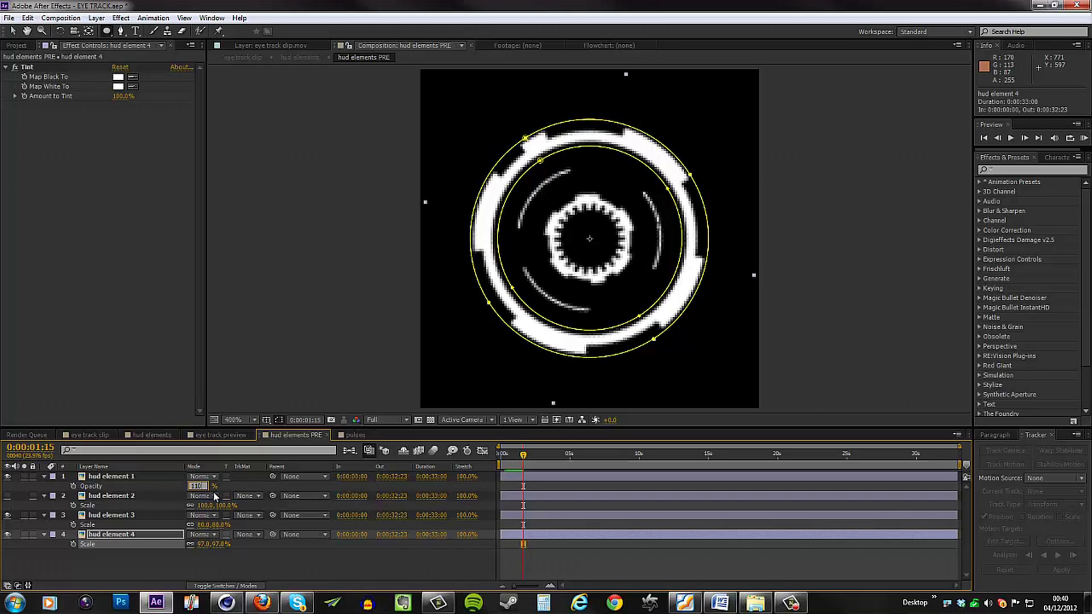
{"action": "type", "text": "0"}
{"action": "key", "text": "Return"}
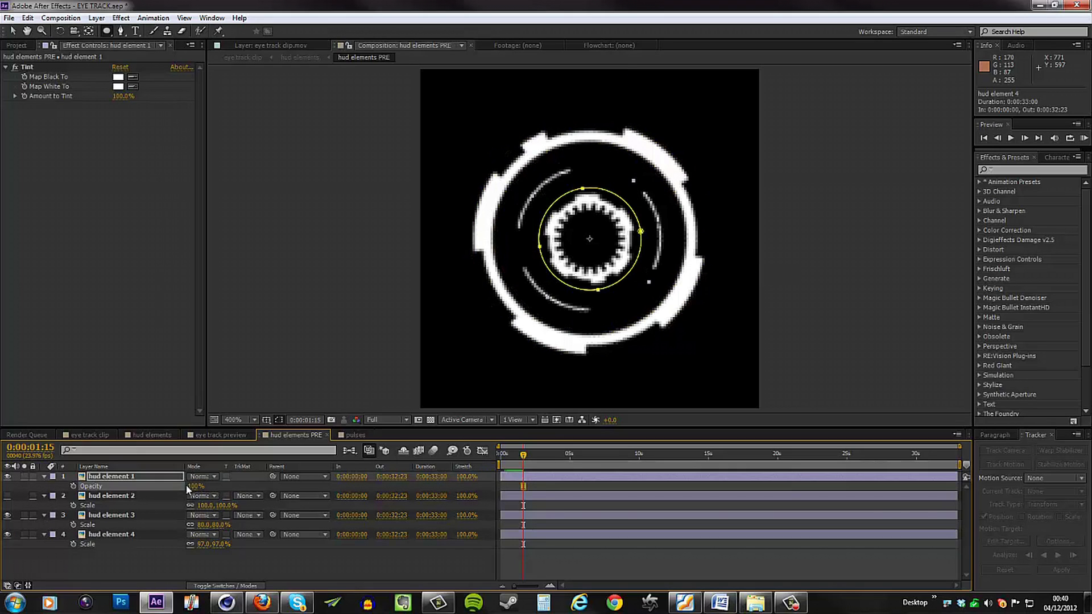
Reveal the scale of the hud element 1 layer and set it to 110%
{"action": "key", "text": "s"}
{"action": "left_click", "coordinate": [215, 490]}
{"action": "type", "text": "110"}
{"action": "key", "text": "Return"}
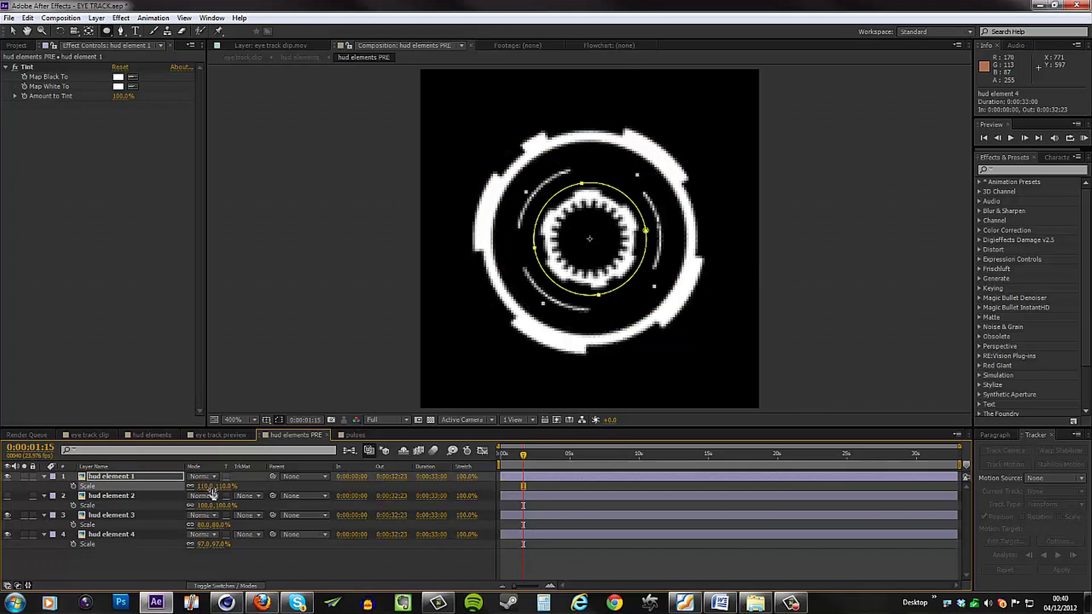
Scrub through eye track clip and RAM preview the enlarged inner ring on the eye
{"action": "left_click", "coordinate": [90, 435]}
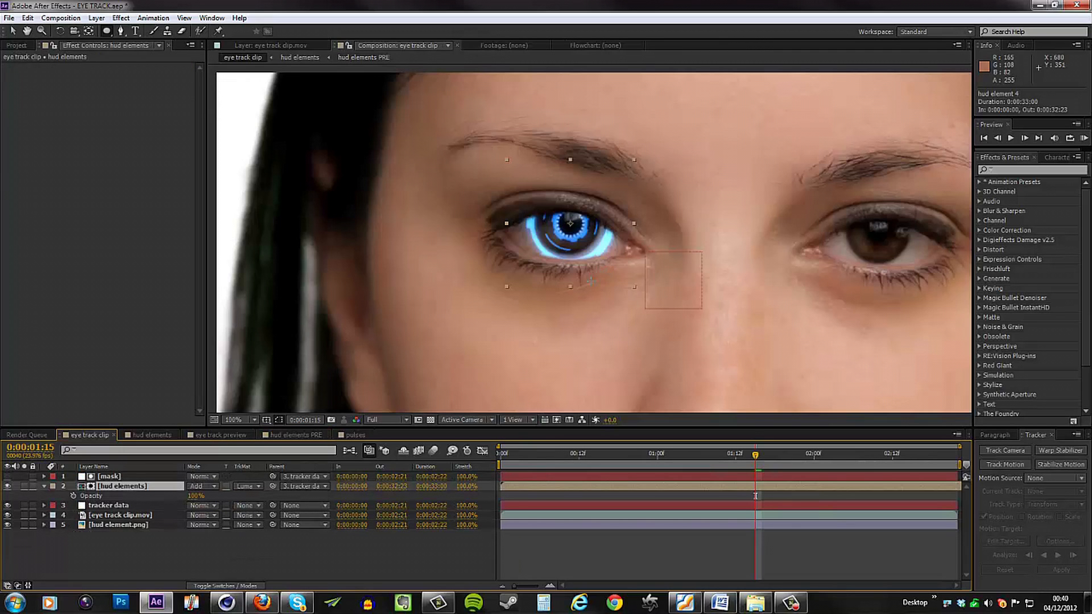
{"action": "left_click_drag", "start_coordinate": [757, 454], "coordinate": [788, 453]}
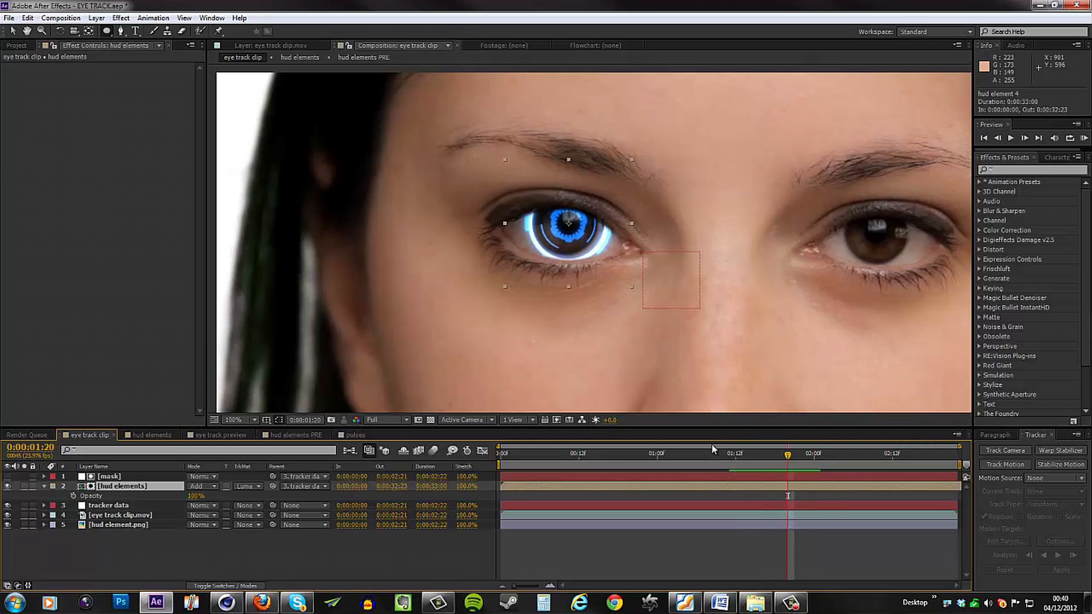
{"action": "left_click", "coordinate": [1084, 138]}
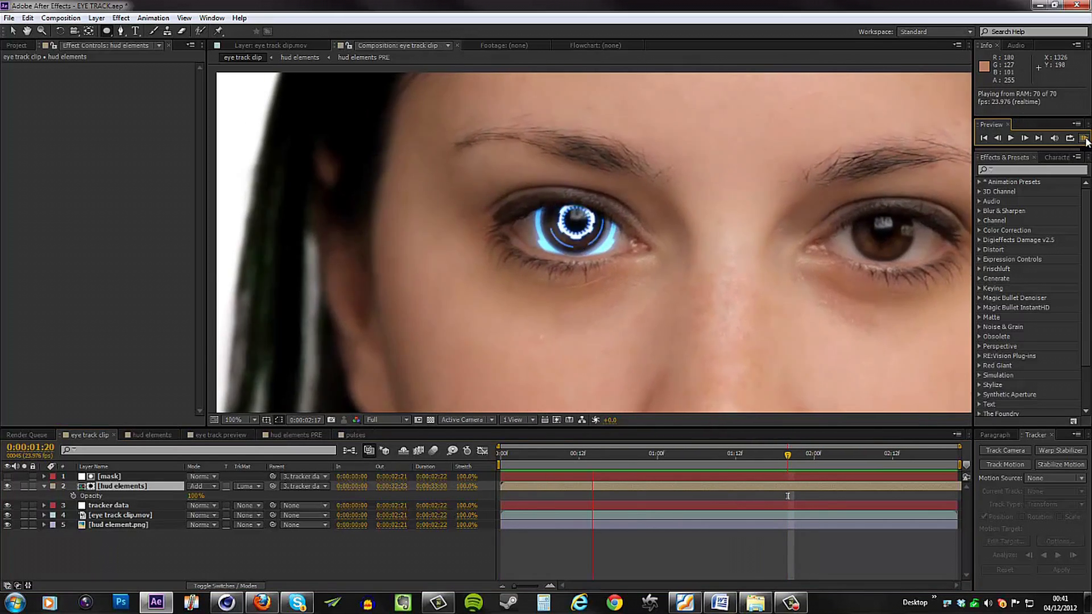
{"action": "left_click", "coordinate": [74, 492]}
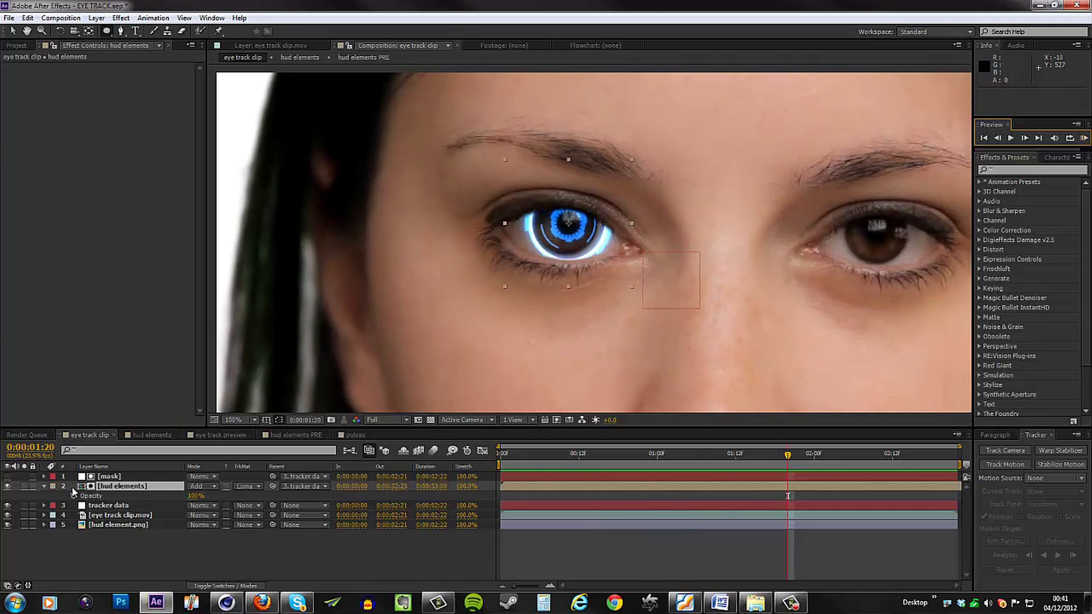
Apply a Bulge effect to the hud elements layer with horizontal radius 76, vertical radius 69 and bulge height 0.5, and scrub the result
{"action": "right_click", "coordinate": [136, 487]}
{"action": "mouse_move", "coordinate": [244, 219]}
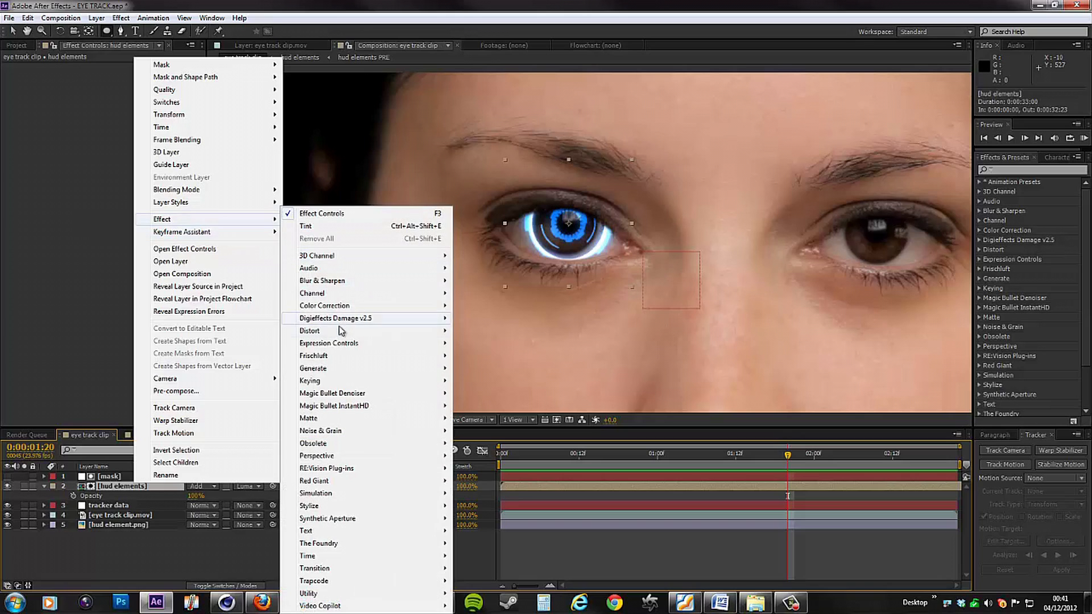
{"action": "mouse_move", "coordinate": [341, 332]}
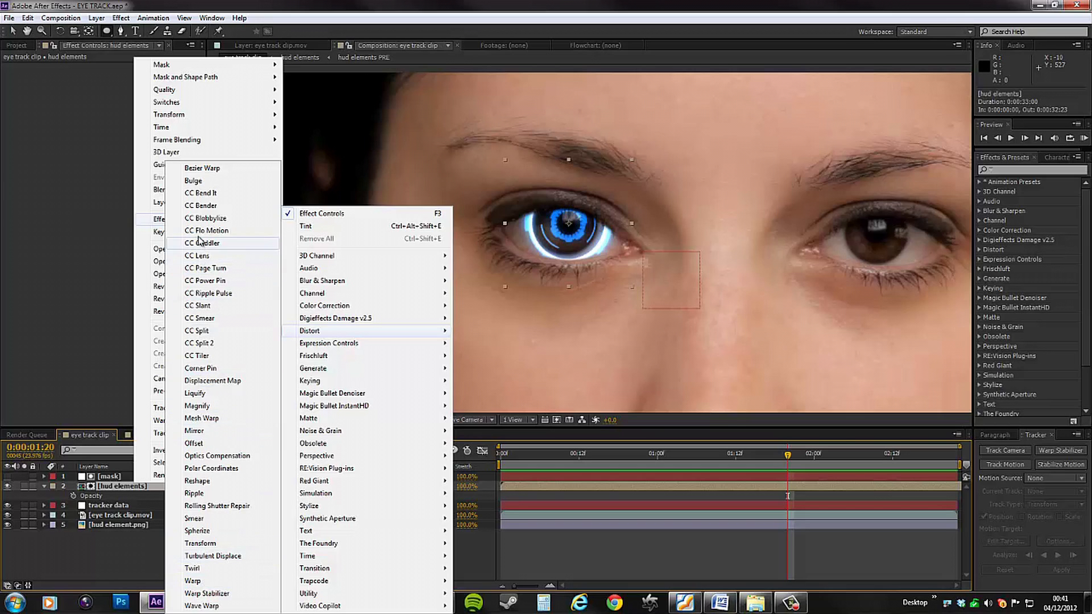
{"action": "left_click", "coordinate": [193, 180]}
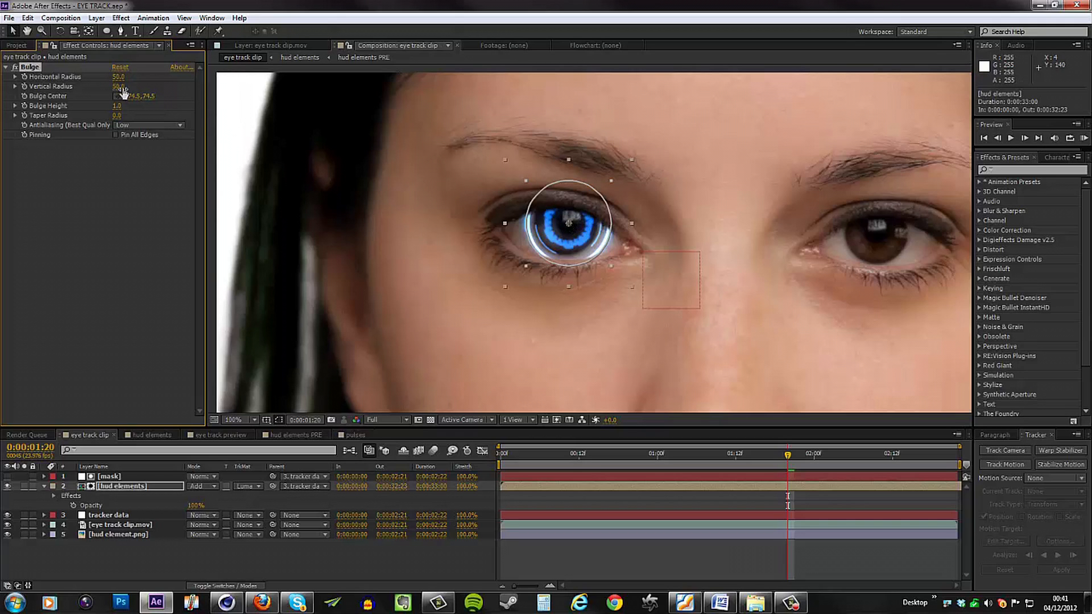
{"action": "mouse_move", "coordinate": [129, 76]}
{"action": "left_mouse_down"}
{"action": "mouse_move", "coordinate": [142, 76]}
{"action": "mouse_move", "coordinate": [129, 83]}
{"action": "left_mouse_up"}
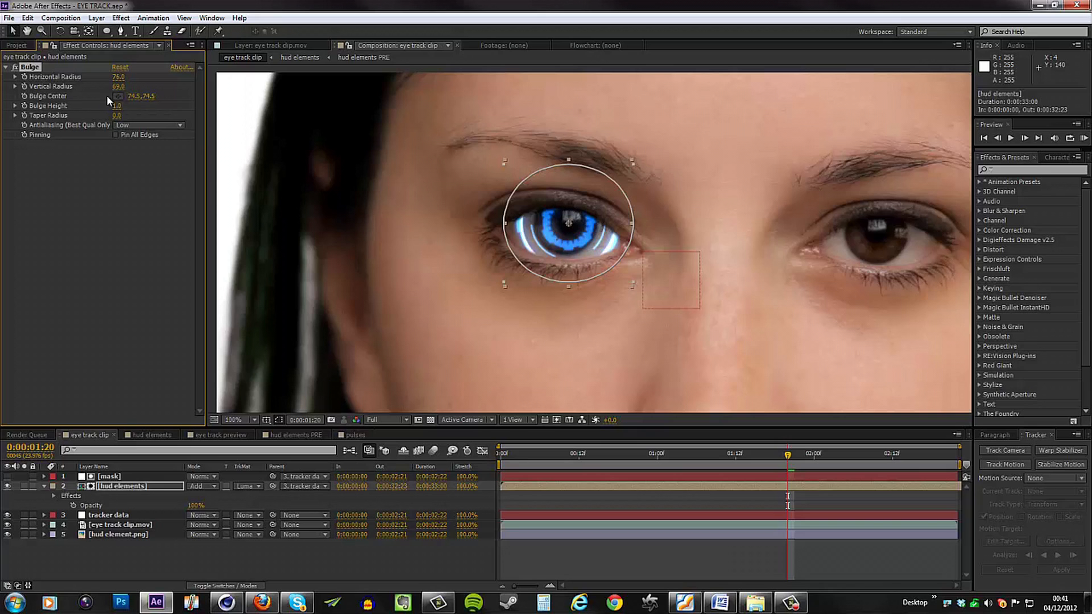
{"action": "mouse_move", "coordinate": [116, 106]}
{"action": "left_mouse_down"}
{"action": "mouse_move", "coordinate": [62, 109]}
{"action": "mouse_move", "coordinate": [107, 118]}
{"action": "left_mouse_up"}
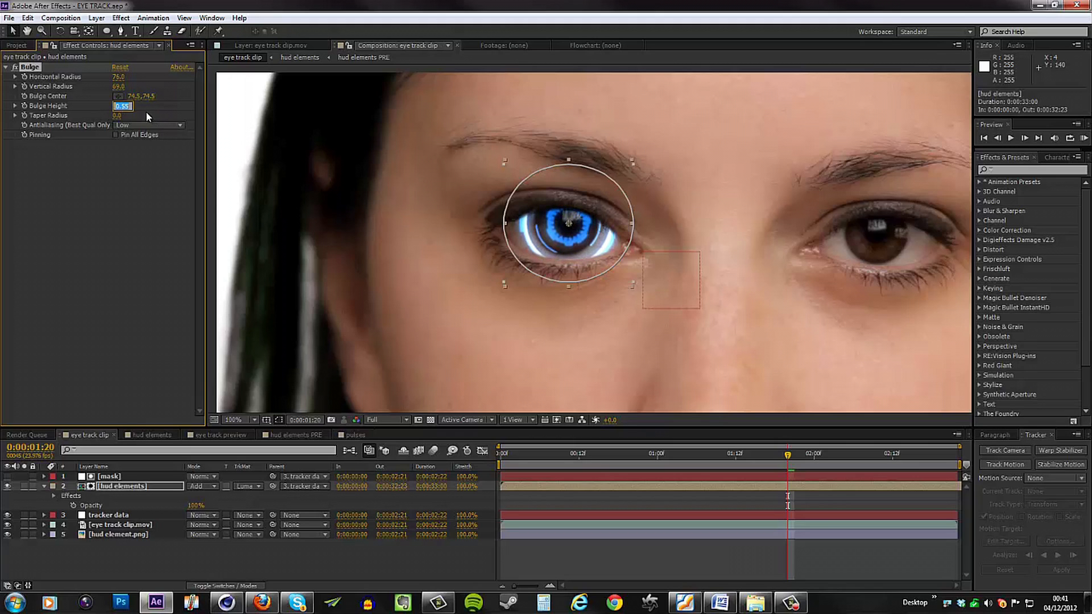
{"action": "left_click", "coordinate": [148, 260]}
{"action": "left_click_drag", "start_coordinate": [784, 460], "coordinate": [846, 481]}
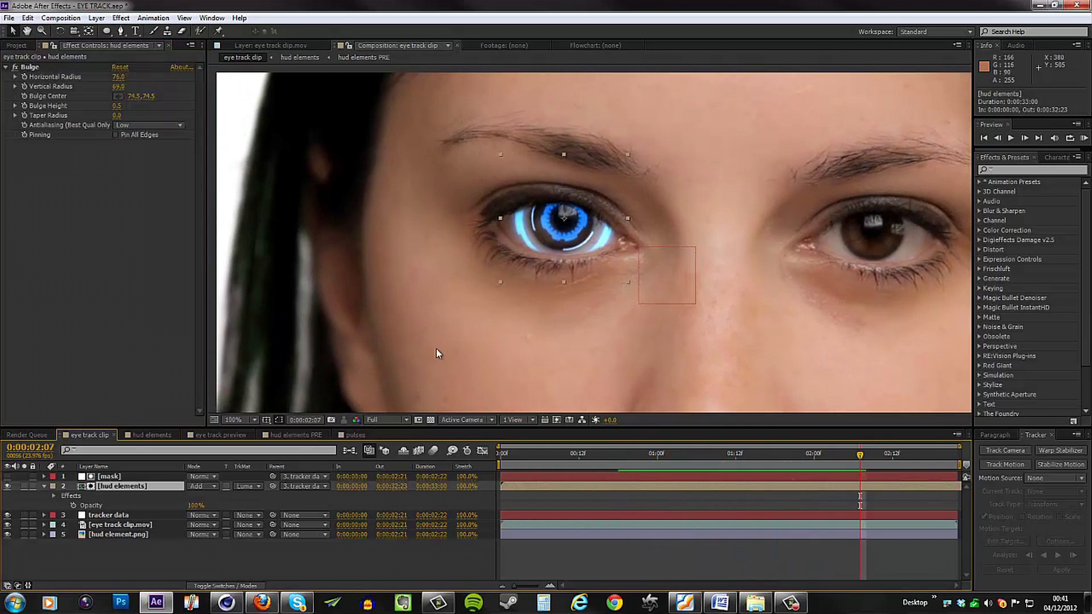
Pre-compose all layers of eye track clip into a new composition named "eye track full"
{"action": "key", "text": "comma"}
{"action": "left_click_drag", "start_coordinate": [107, 547], "coordinate": [116, 473]}
{"action": "right_click", "coordinate": [119, 473]}
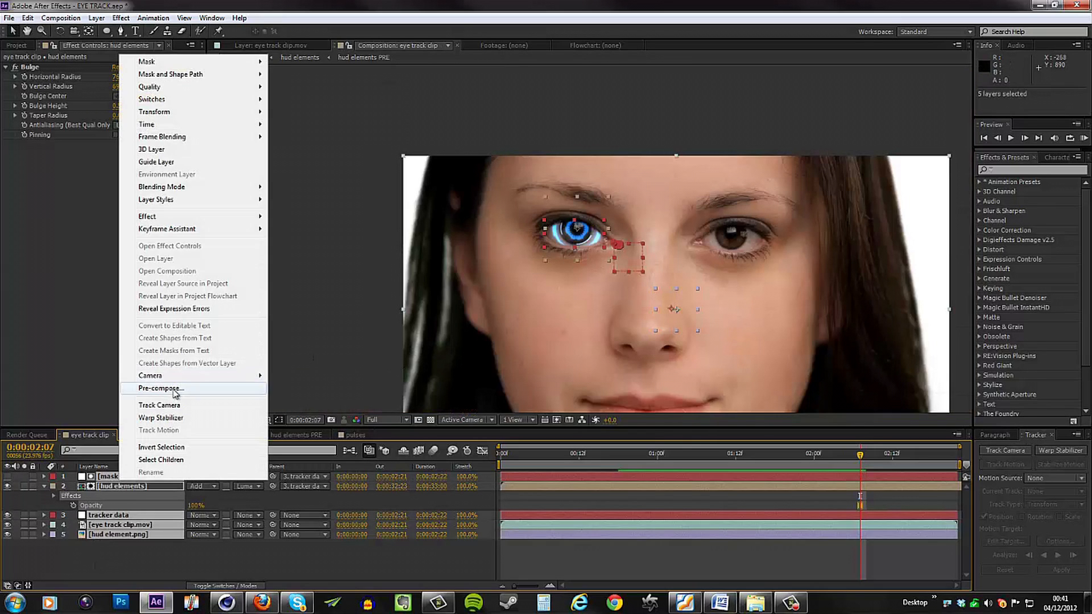
{"action": "left_click", "coordinate": [165, 388]}
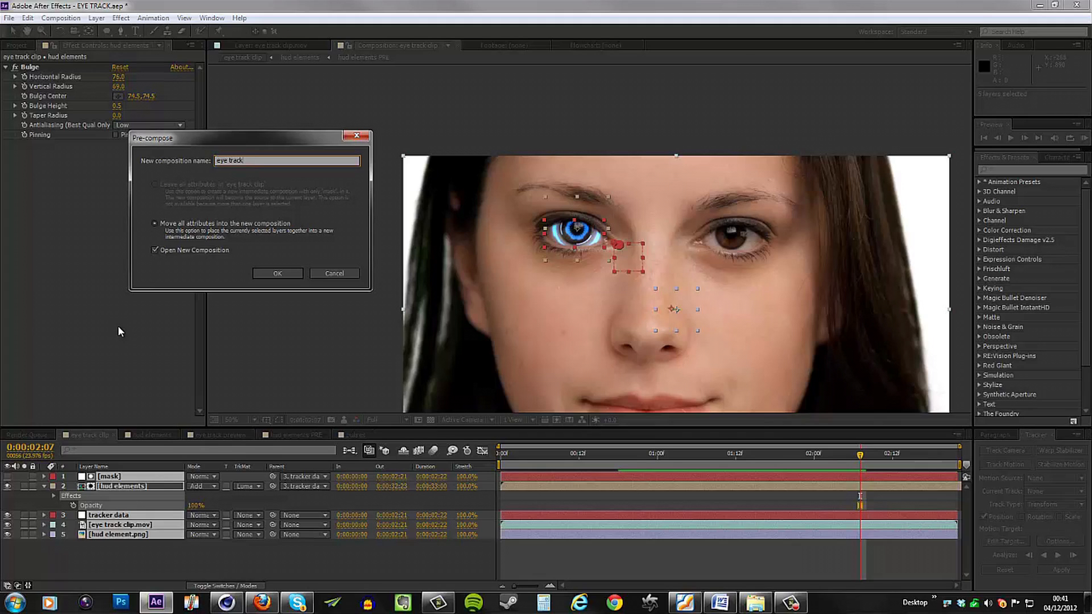
{"action": "type", "text": "eye track full"}
{"action": "key", "text": "Return"}
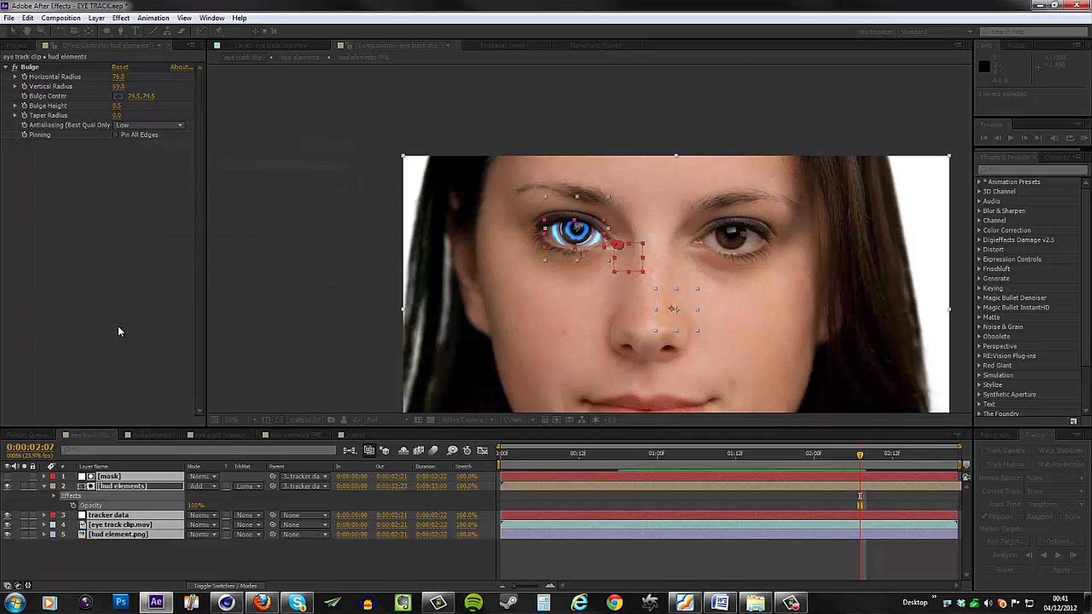
Resize the eye track clip composition to 960 px wide by 540 px high
{"action": "left_click", "coordinate": [102, 435]}
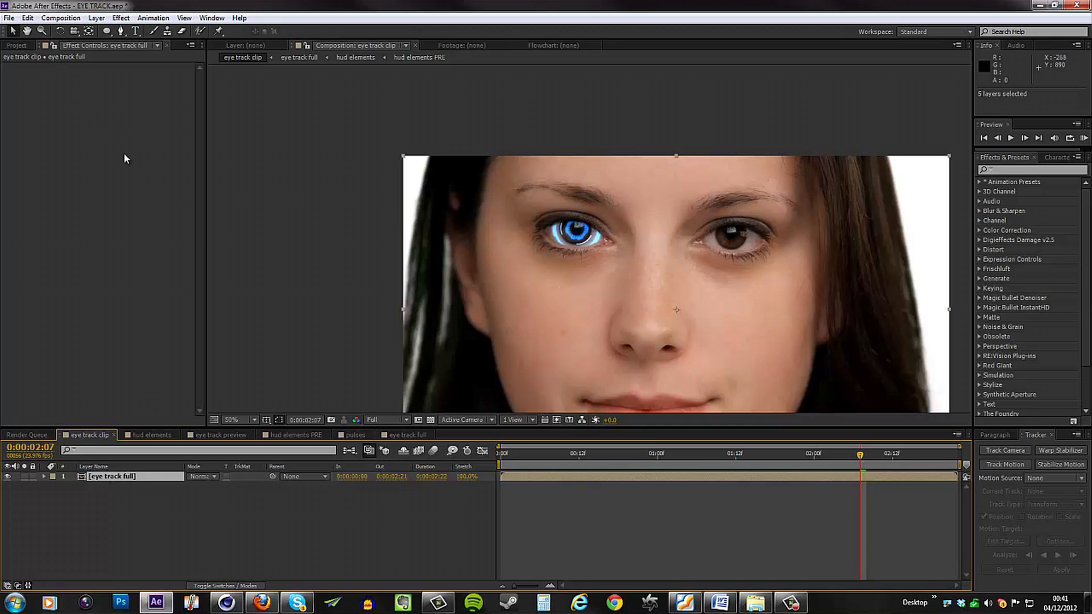
{"action": "left_click", "coordinate": [72, 18]}
{"action": "left_click", "coordinate": [93, 49]}
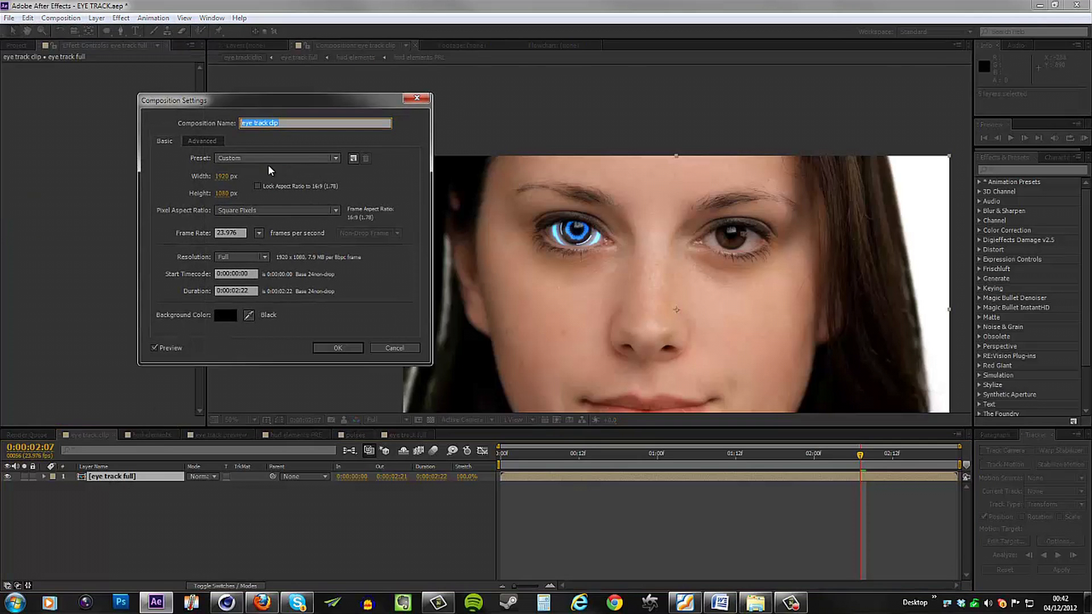
{"action": "left_click", "coordinate": [226, 176]}
{"action": "type", "text": "960"}
{"action": "left_click", "coordinate": [226, 193]}
{"action": "type", "text": "540"}
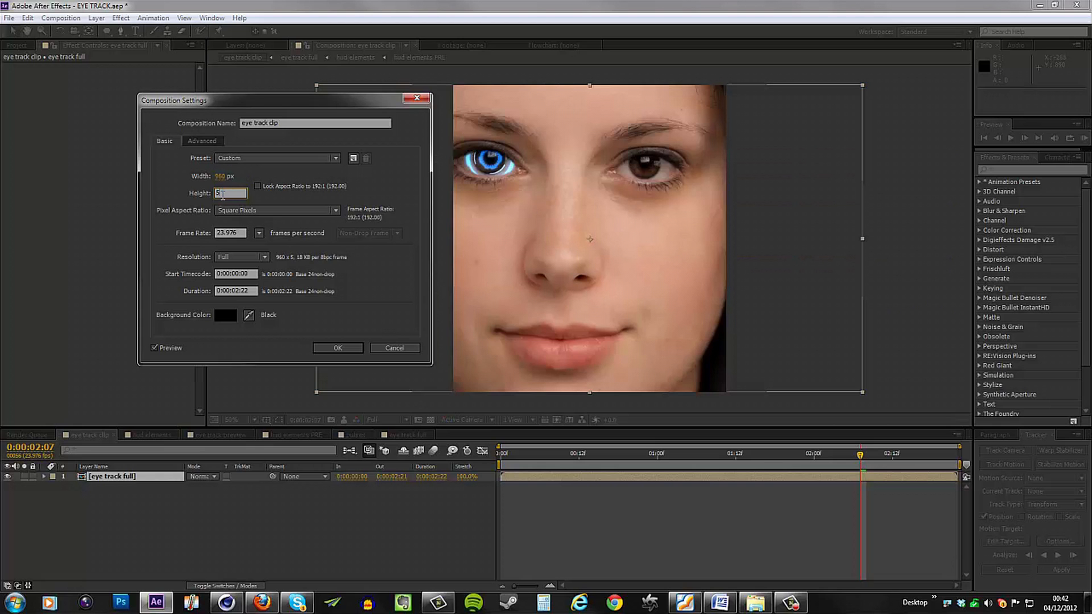
{"action": "left_click", "coordinate": [337, 348]}
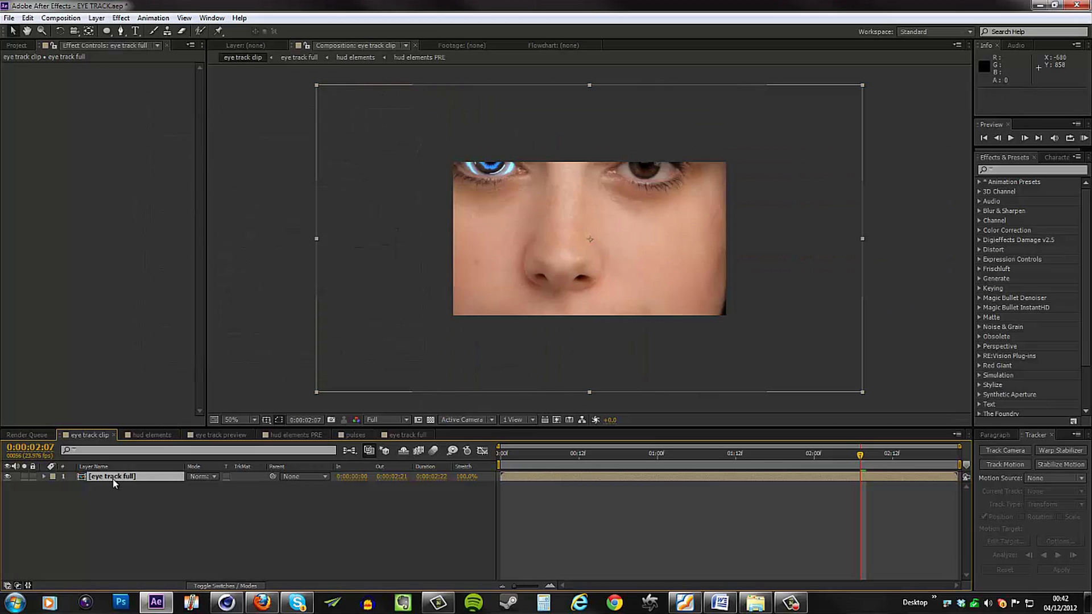
Move the eye track full layer to about 958, 538 to frame the glowing eye, and play back the clip
{"action": "left_click_drag", "start_coordinate": [514, 241], "coordinate": [665, 306]}
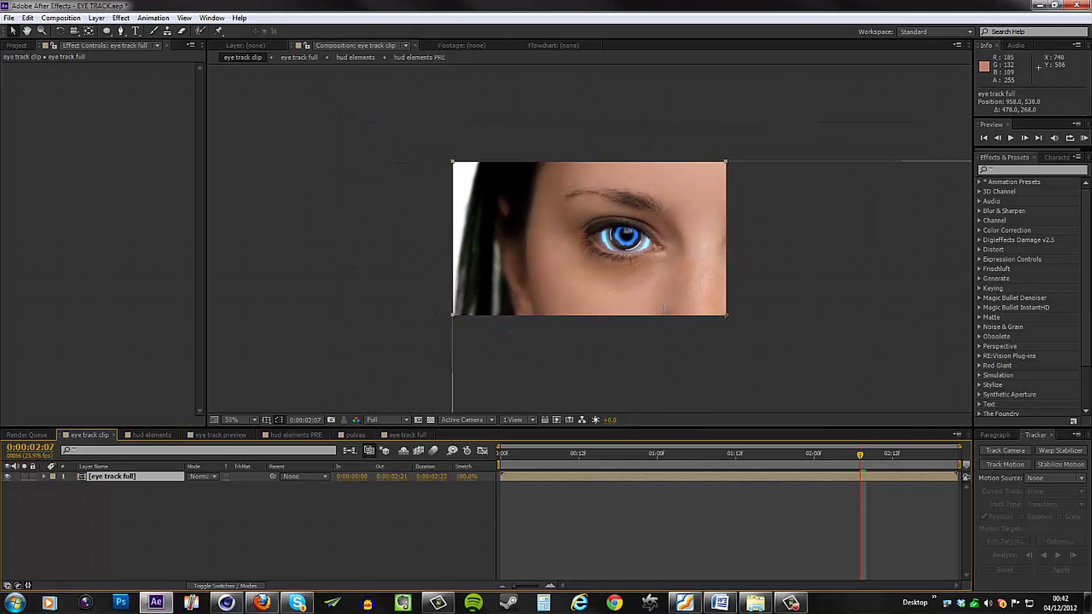
{"action": "left_click_drag", "start_coordinate": [525, 453], "coordinate": [894, 469]}
{"action": "key", "text": "space"}
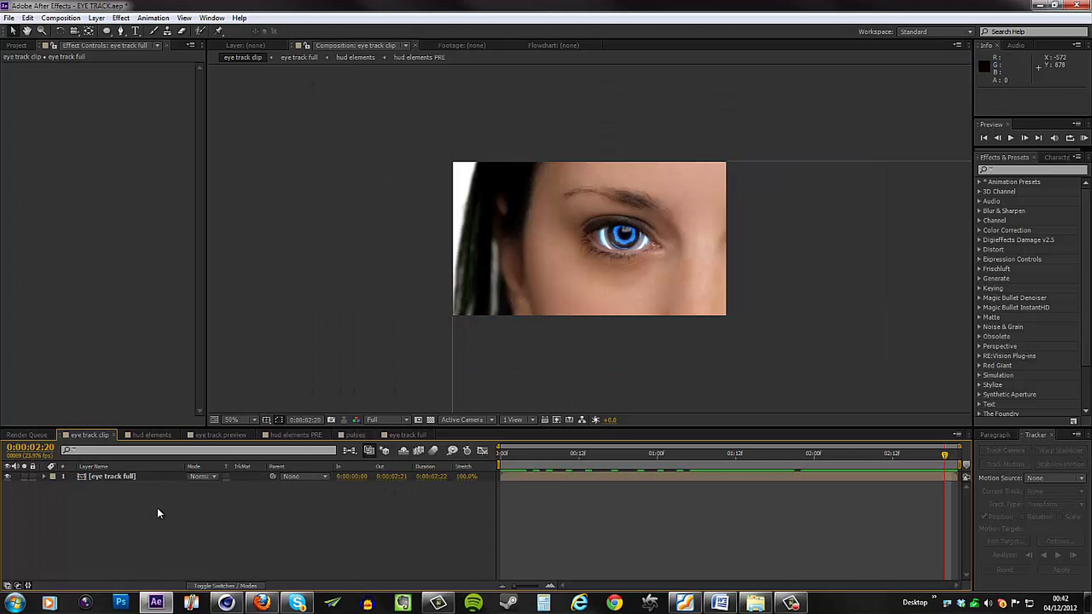
Add an adjustment layer above eye track full and apply the Hue/Saturation effect to it
{"action": "right_click", "coordinate": [127, 498]}
{"action": "mouse_move", "coordinate": [160, 376]}
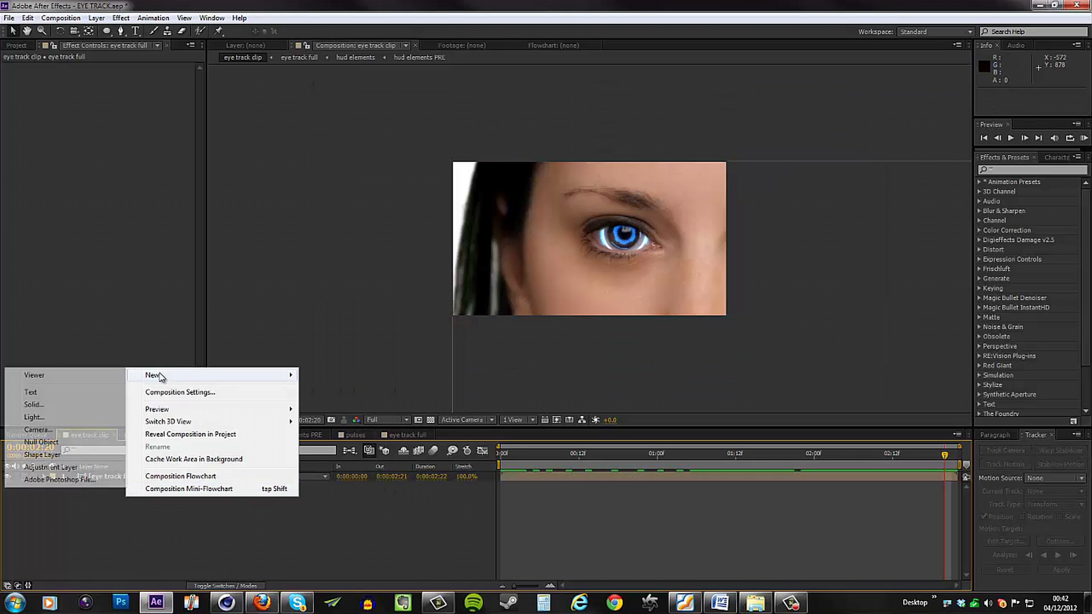
{"action": "left_click", "coordinate": [62, 466]}
{"action": "right_click", "coordinate": [104, 479]}
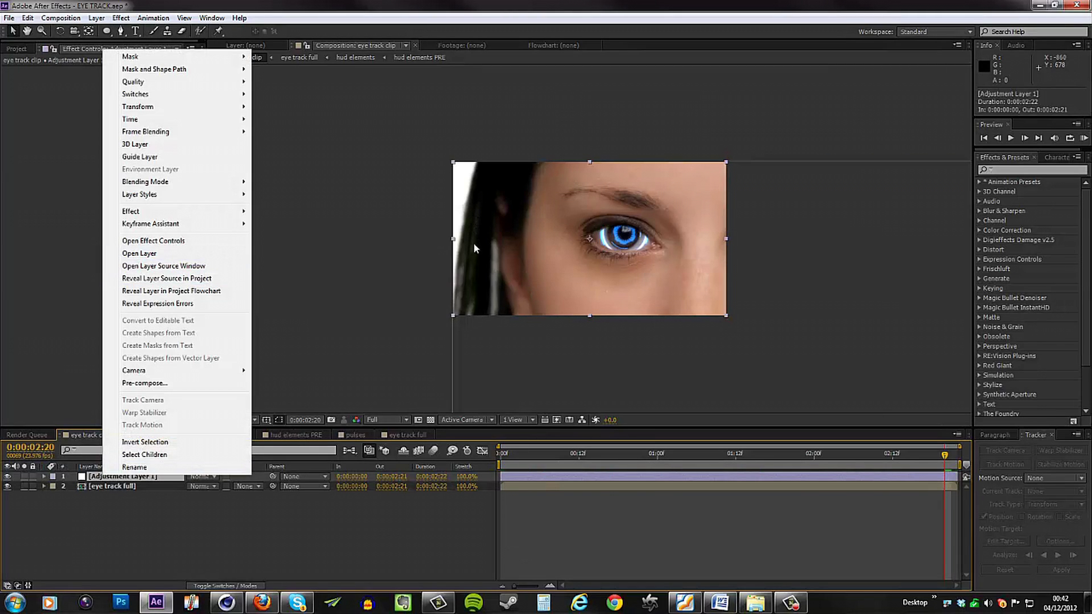
{"action": "mouse_move", "coordinate": [152, 212]}
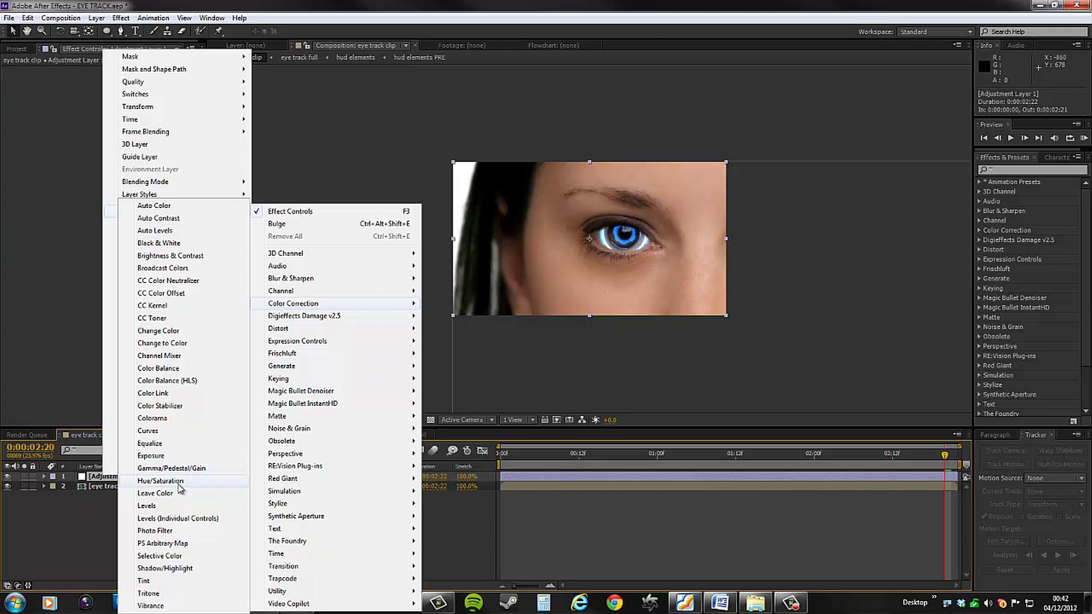
{"action": "left_click", "coordinate": [164, 481]}
Limit Hue/Saturation to the Greens channel, set the green hue to -85° and extend the range's outer edge towards yellow
{"action": "left_click", "coordinate": [154, 82]}
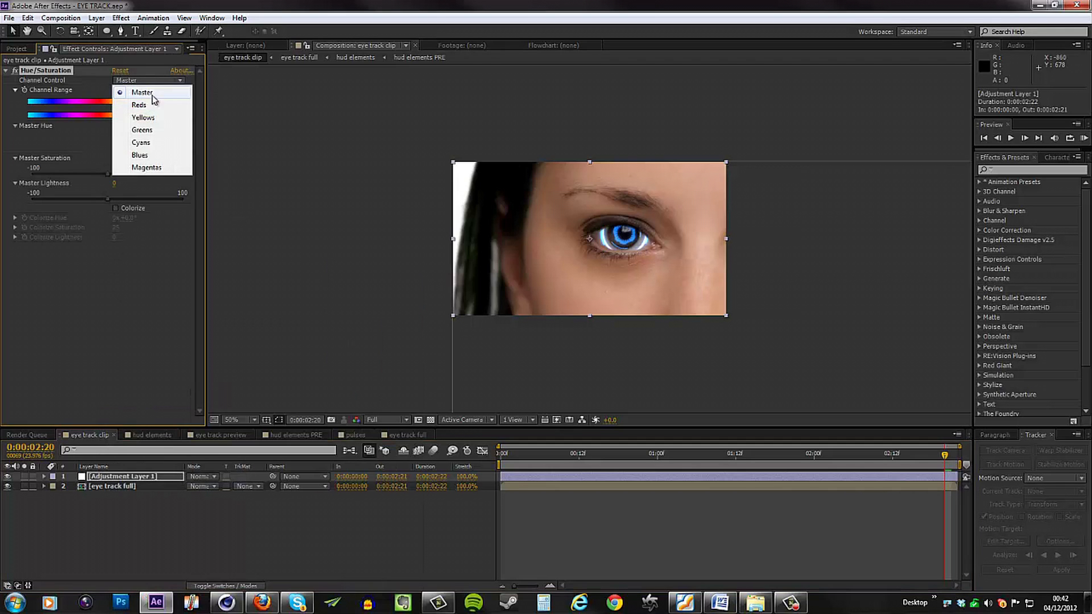
{"action": "left_click", "coordinate": [156, 132]}
{"action": "key", "text": "period"}
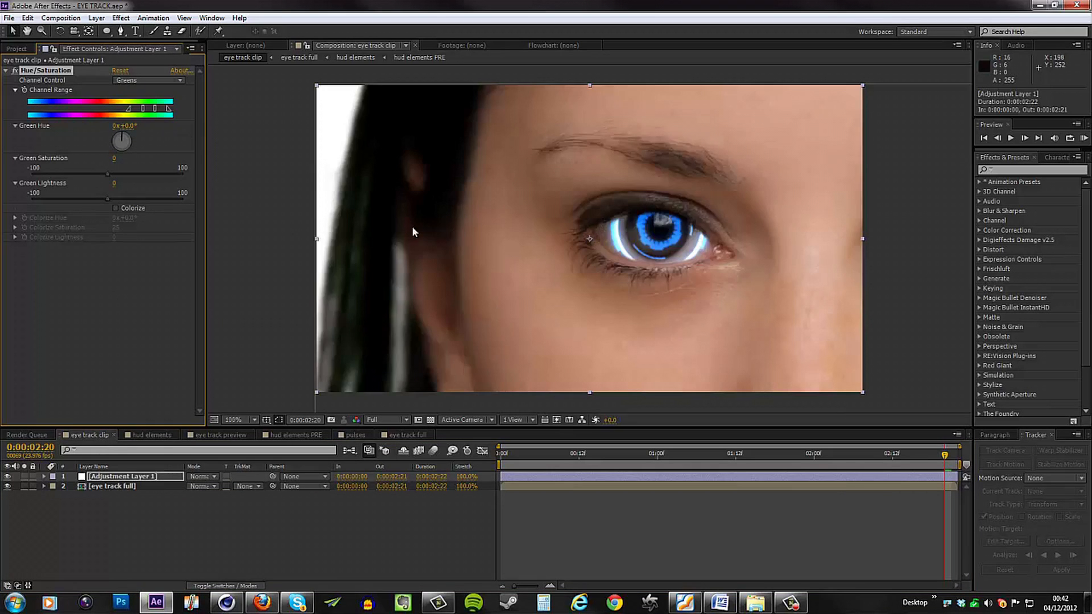
{"action": "scroll", "coordinate": [365, 243], "scroll_direction": "up", "scroll_amount": 1}
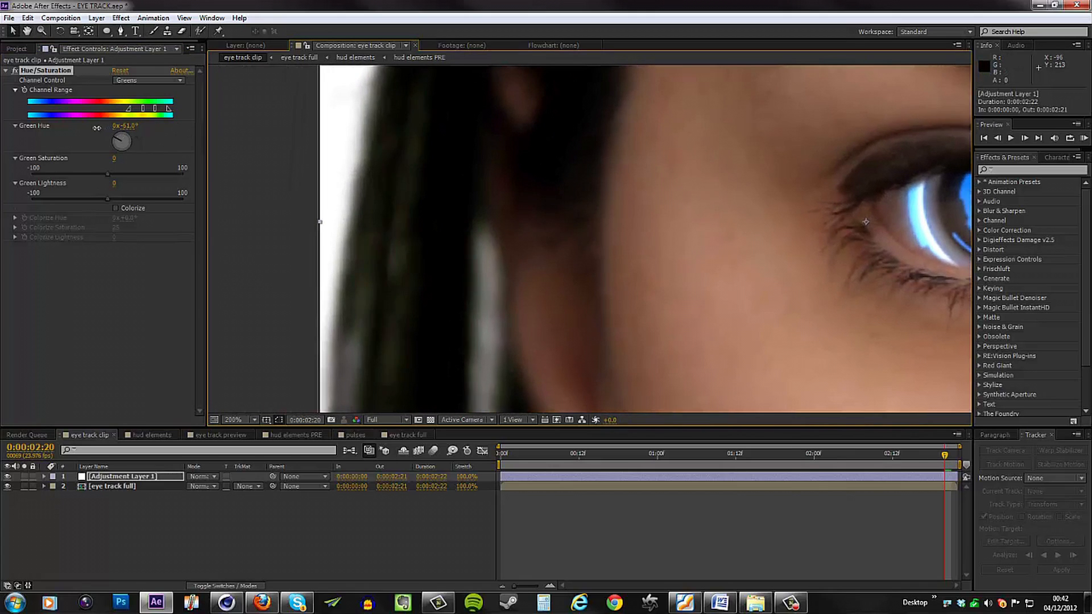
{"action": "left_click_drag", "start_coordinate": [82, 128], "coordinate": [95, 127]}
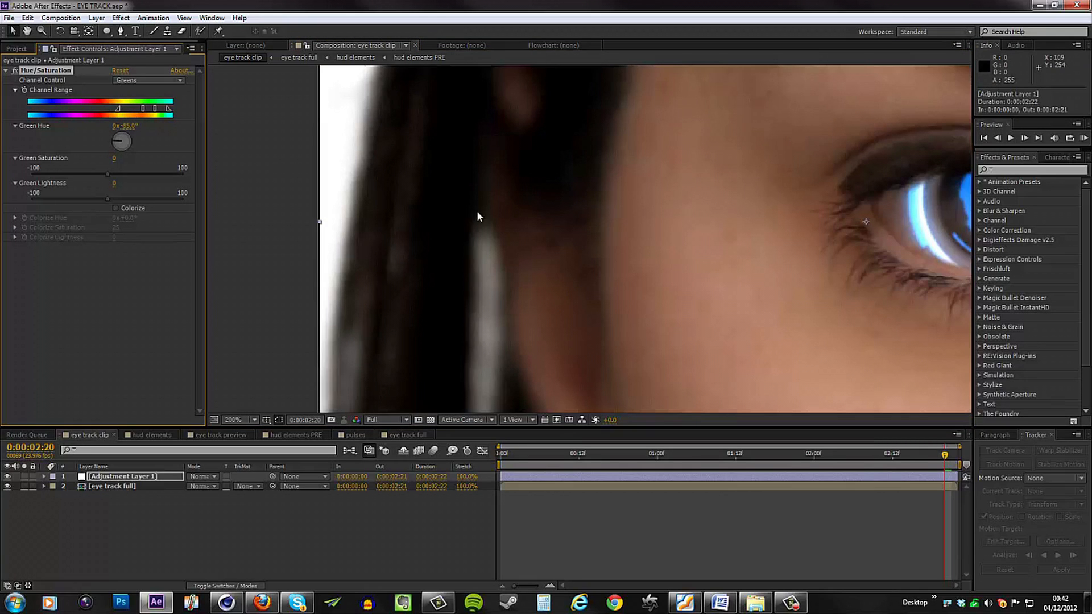
Widen the inner edge of the green channel range slightly towards yellow, and compare the hair with and without the Hue/Saturation effect
{"action": "scroll", "coordinate": [462, 209], "scroll_direction": "down", "scroll_amount": 2}
{"action": "scroll", "coordinate": [456, 206], "scroll_direction": "up", "scroll_amount": 1}
{"action": "scroll", "coordinate": [456, 208], "scroll_direction": "down", "scroll_amount": 1}
{"action": "scroll", "coordinate": [456, 208], "scroll_direction": "up", "scroll_amount": 1}
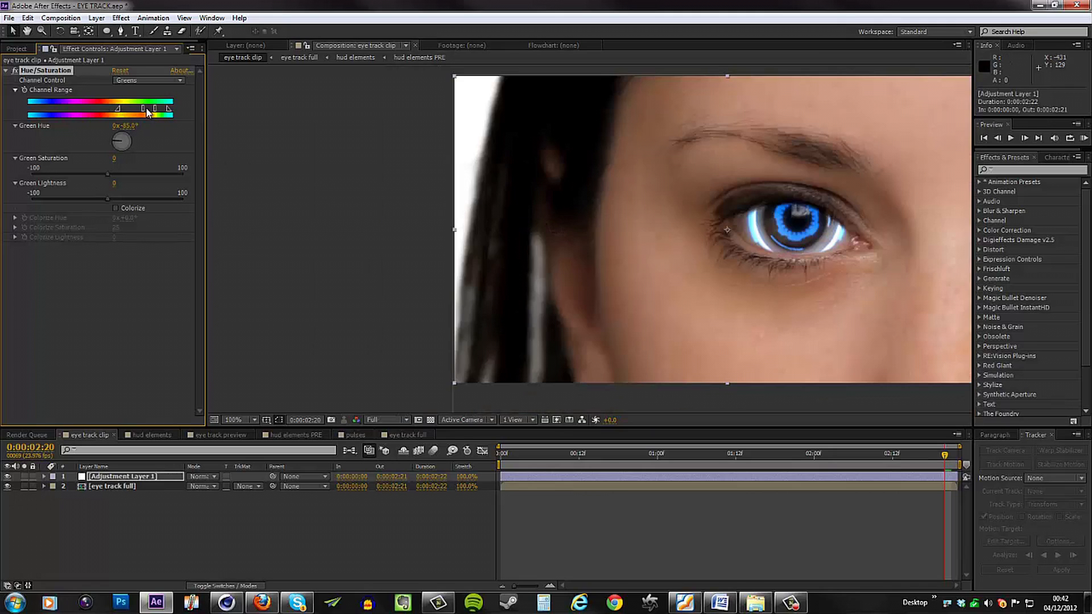
{"action": "left_click_drag", "start_coordinate": [128, 112], "coordinate": [141, 114]}
{"action": "key", "text": "comma"}
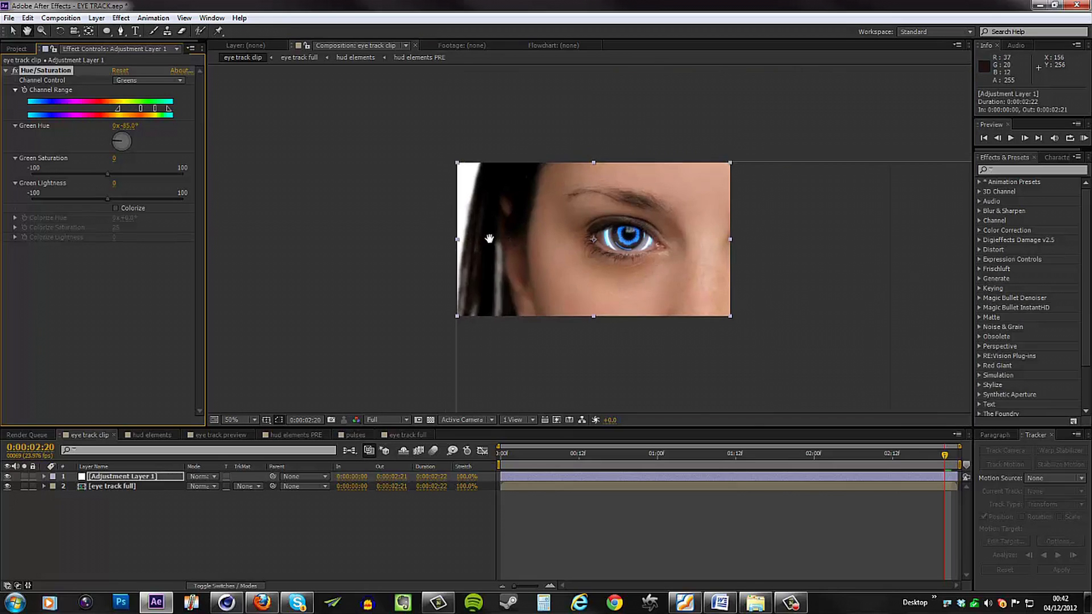
{"action": "left_click", "coordinate": [17, 72]}
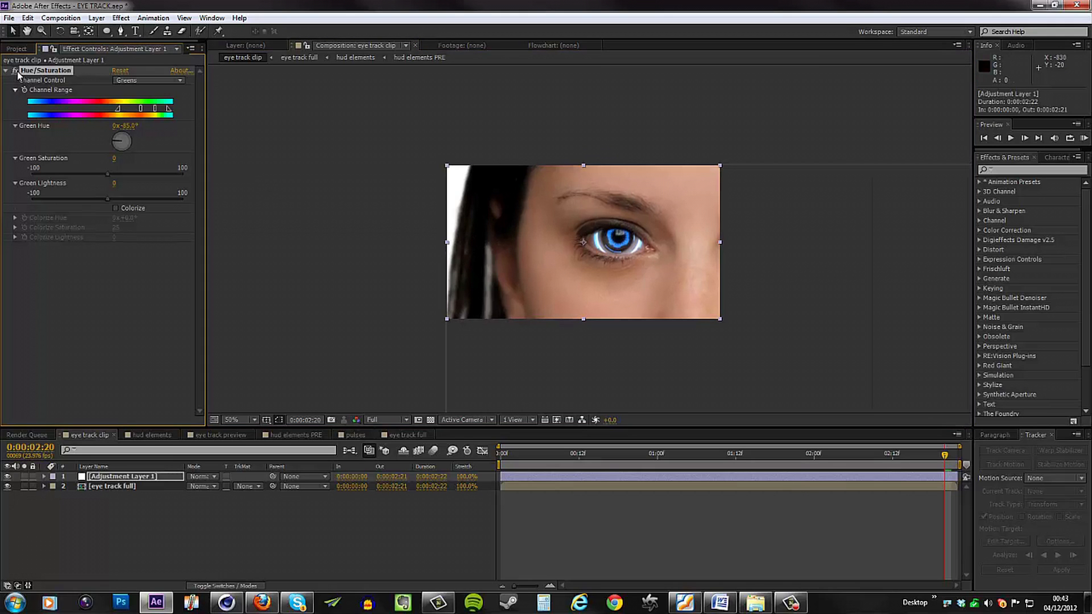
{"action": "right_click", "coordinate": [82, 525]}
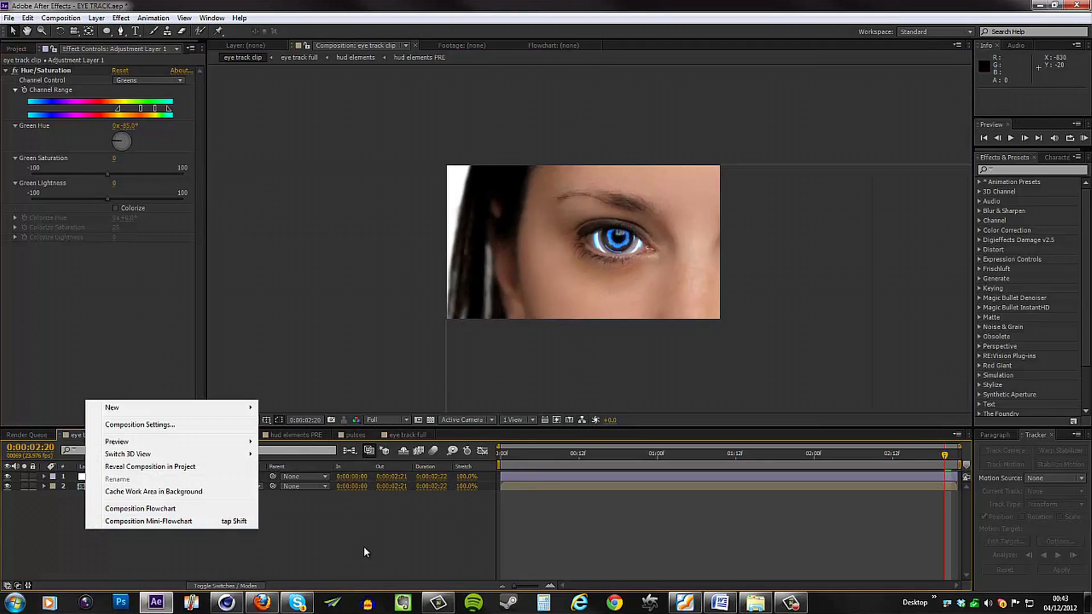
{"action": "left_click", "coordinate": [313, 540]}
{"action": "right_click", "coordinate": [191, 538]}
{"action": "mouse_move", "coordinate": [238, 416]}
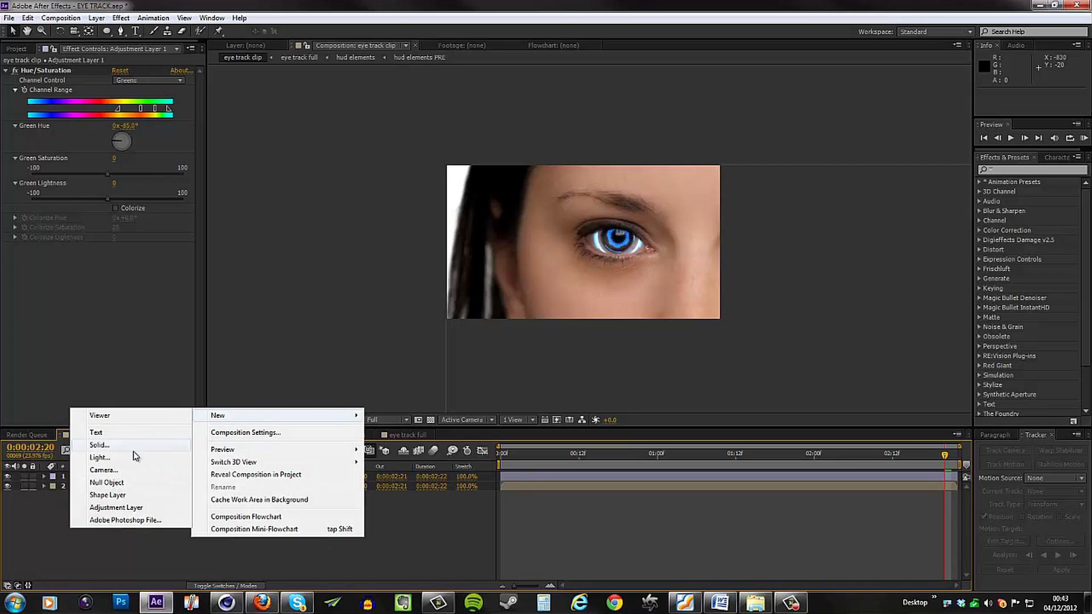
{"action": "left_click", "coordinate": [130, 507]}
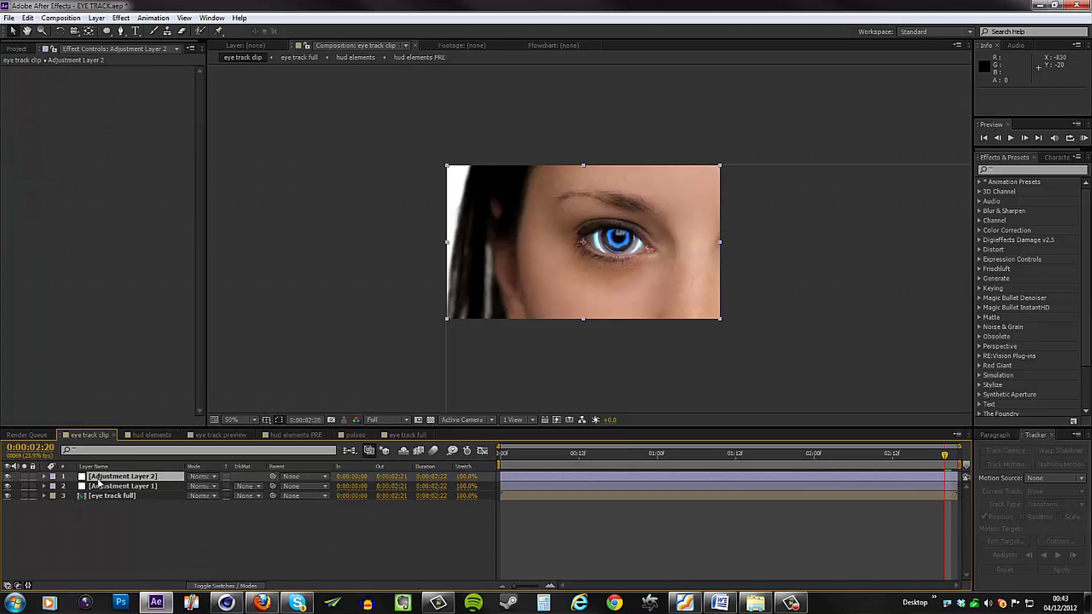
{"action": "right_click", "coordinate": [98, 481]}
{"action": "mouse_move", "coordinate": [155, 215]}
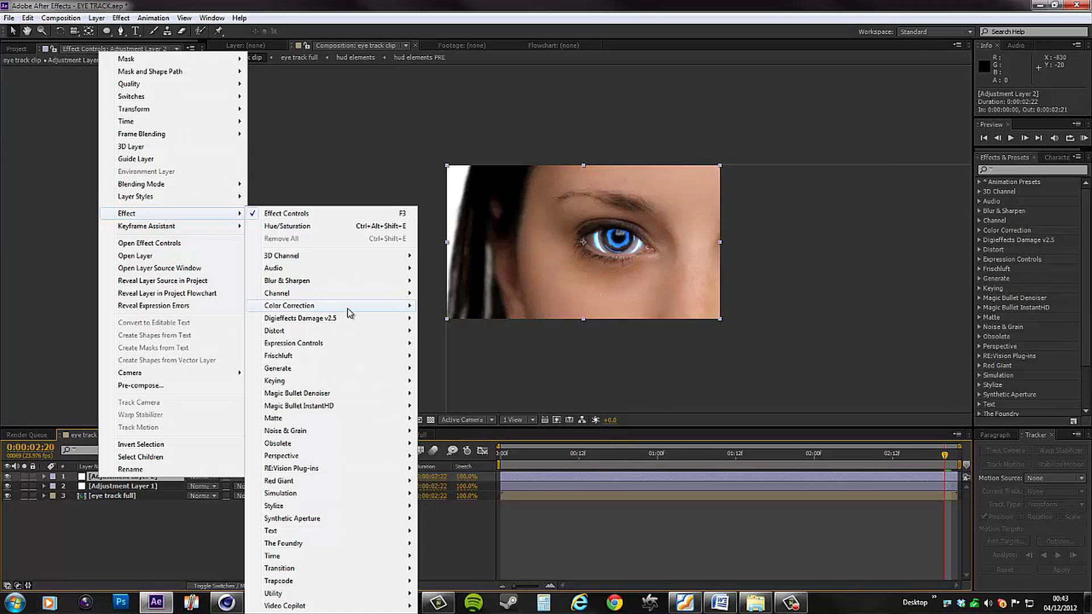
{"action": "mouse_move", "coordinate": [330, 309]}
{"action": "left_click", "coordinate": [183, 431]}
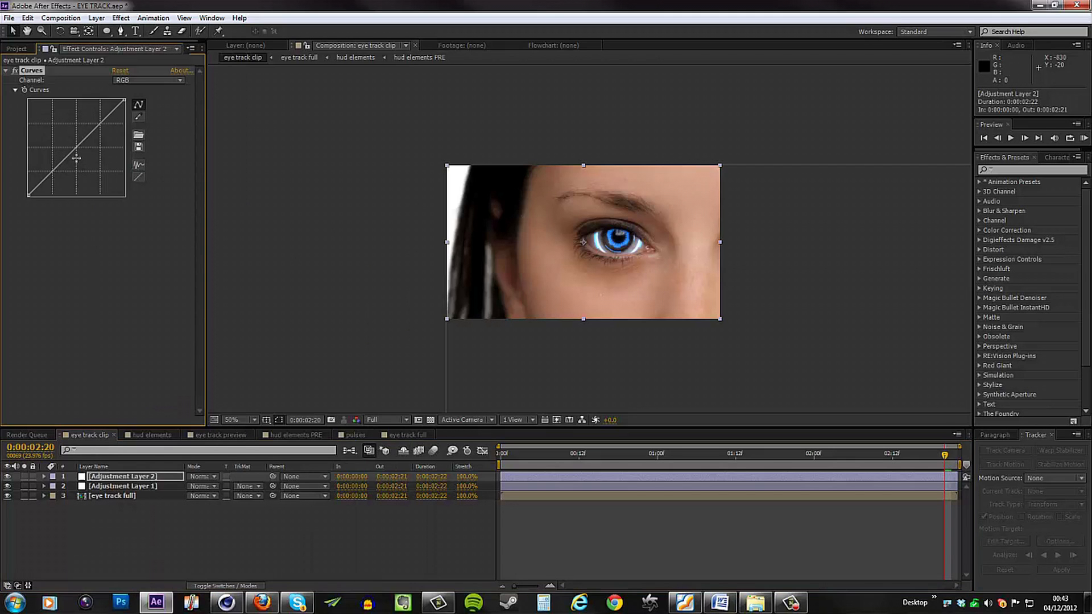
{"action": "key", "text": "ctrl+z"}
{"action": "key", "text": "ctrl+z"}
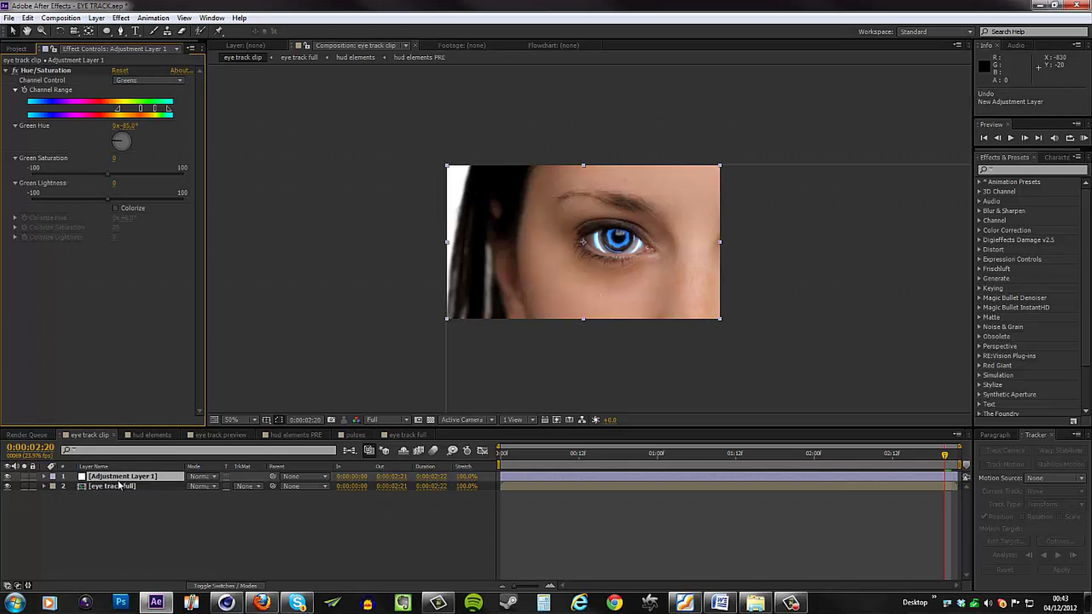
Apply the Levels effect to Adjustment Layer 1 and set the red channel's input white to 229
{"action": "right_click", "coordinate": [118, 480]}
{"action": "mouse_move", "coordinate": [165, 215]}
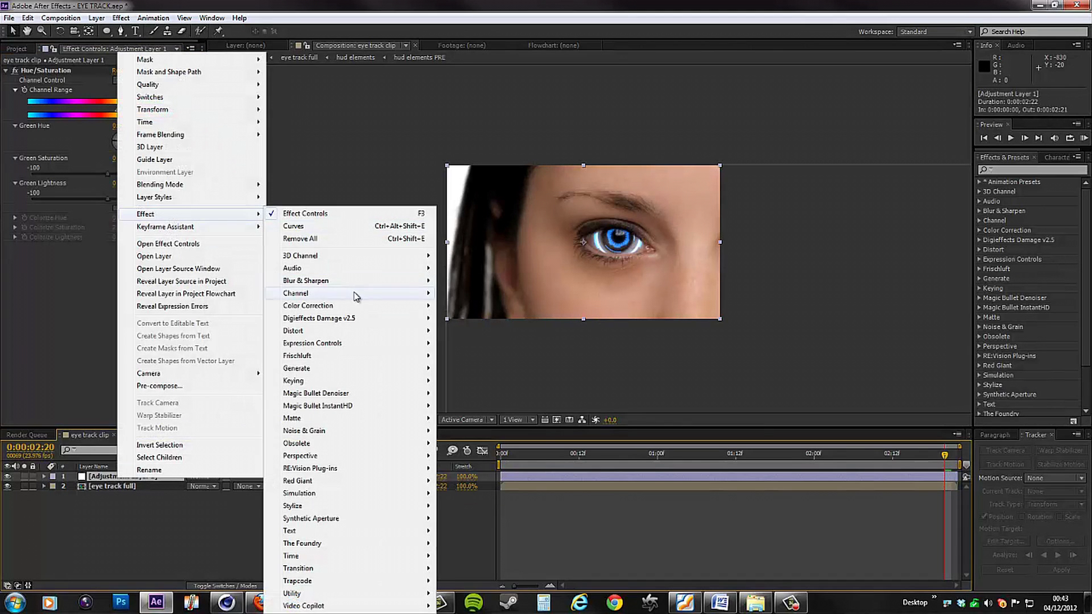
{"action": "mouse_move", "coordinate": [335, 307]}
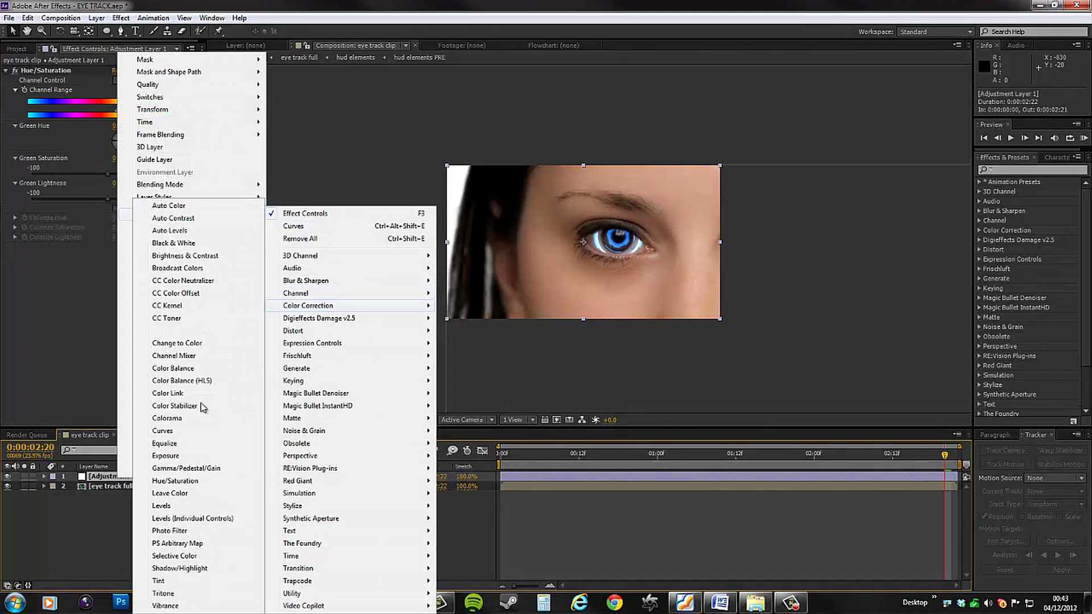
{"action": "left_click", "coordinate": [184, 508]}
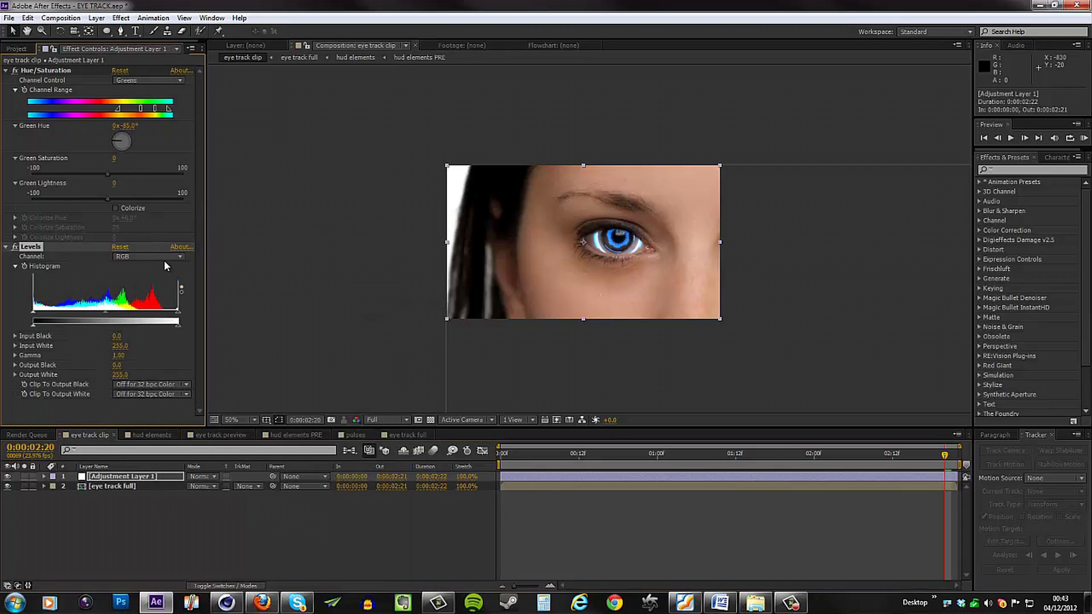
{"action": "left_click", "coordinate": [154, 259]}
{"action": "left_click", "coordinate": [149, 283]}
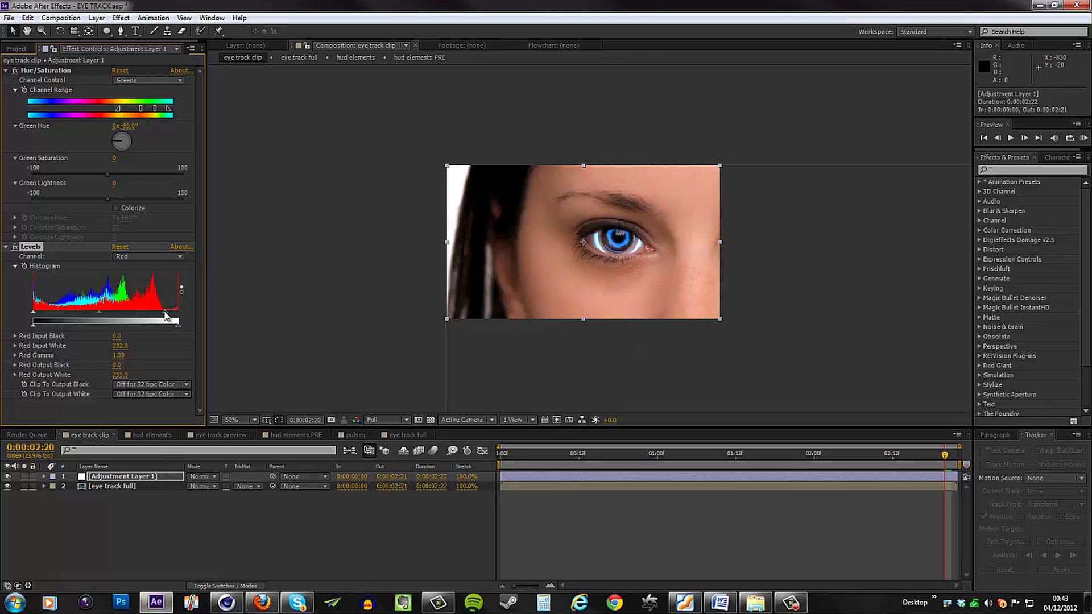
Lower the green channel's input white in Levels to the edge of its histogram, set blue input white to 171, and scrub the result
{"action": "left_click", "coordinate": [140, 257]}
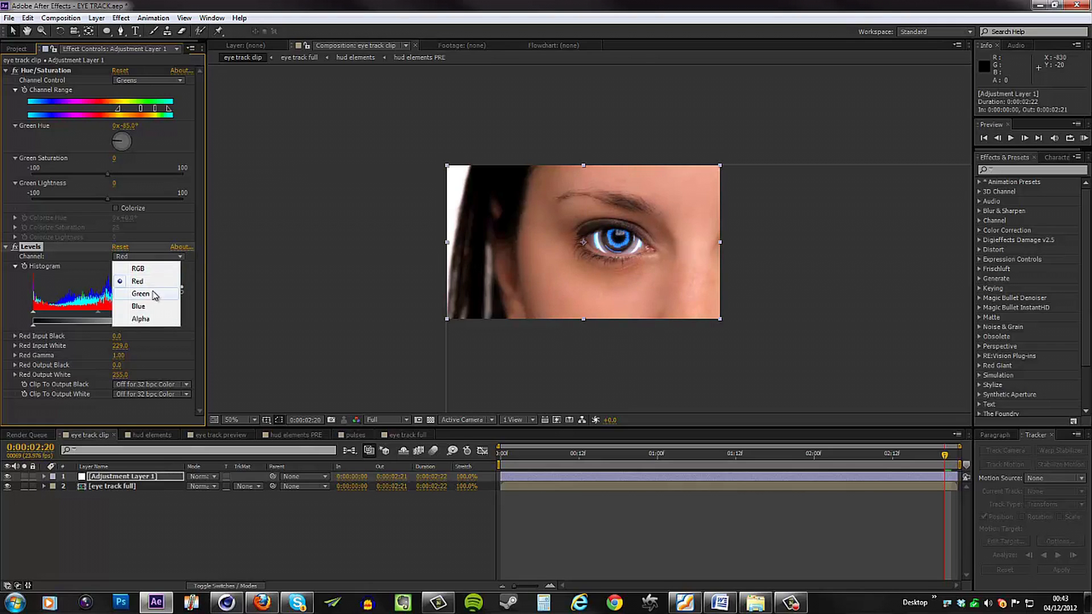
{"action": "left_click", "coordinate": [152, 293]}
{"action": "left_click_drag", "start_coordinate": [178, 317], "coordinate": [147, 321]}
{"action": "left_click", "coordinate": [126, 259]}
{"action": "left_click", "coordinate": [142, 303]}
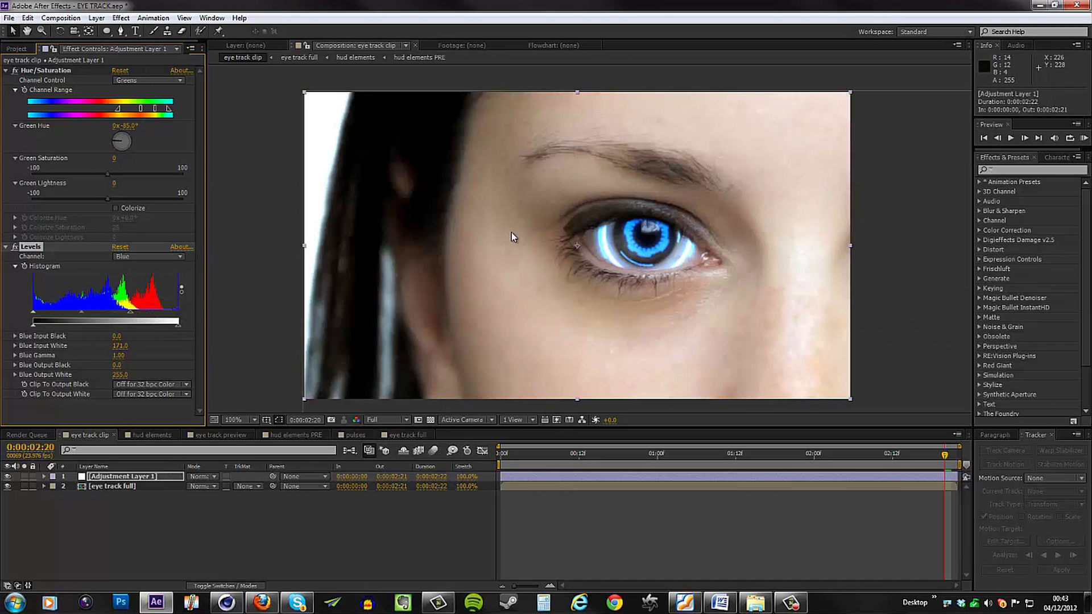
{"action": "left_click_drag", "start_coordinate": [554, 452], "coordinate": [909, 457]}
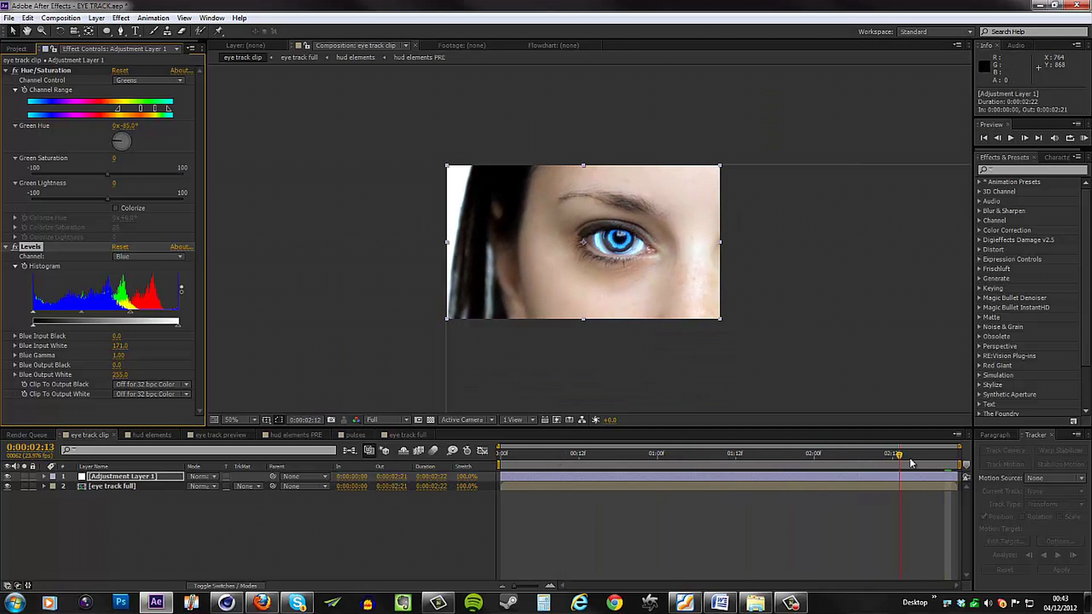
Apply the Curves effect to Adjustment Layer 1 and shape the RGB curve into a contrast curve with darker shadows
{"action": "right_click", "coordinate": [146, 472]}
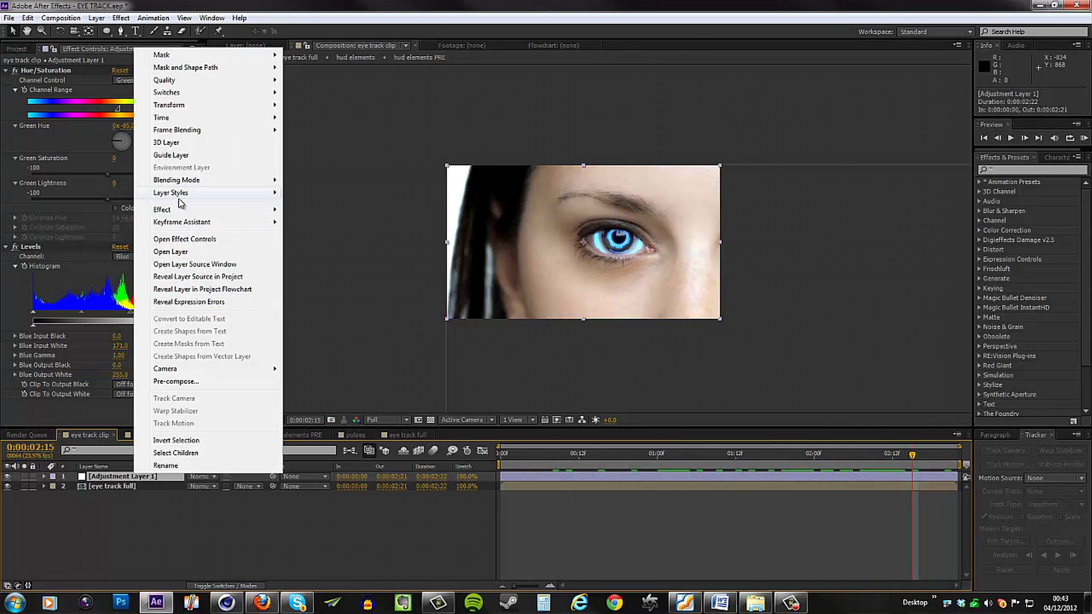
{"action": "mouse_move", "coordinate": [175, 210]}
{"action": "mouse_move", "coordinate": [345, 307]}
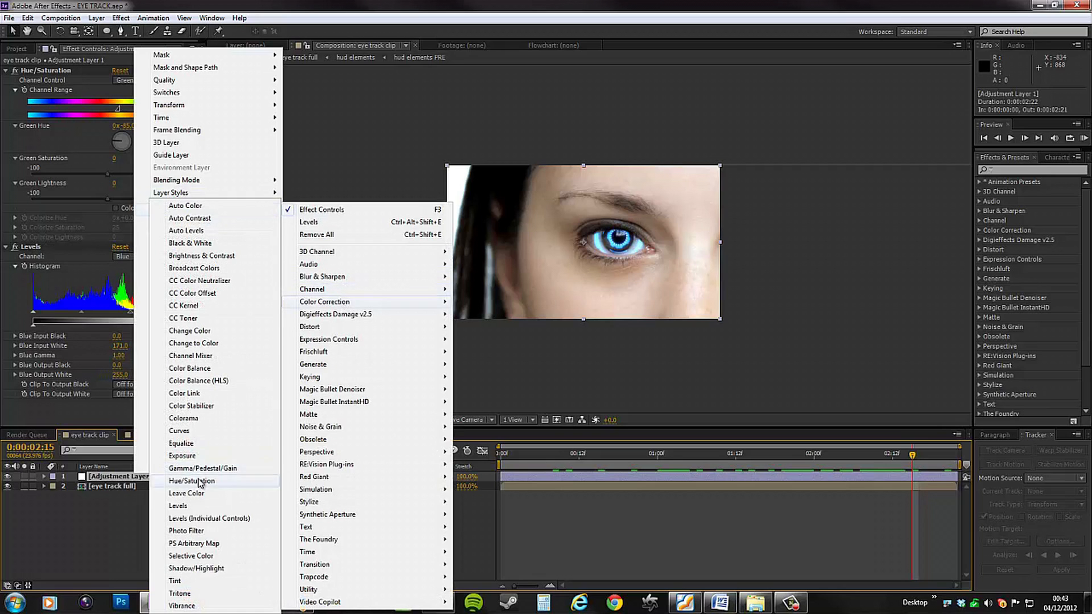
{"action": "left_click", "coordinate": [200, 432]}
{"action": "left_click_drag", "start_coordinate": [55, 388], "coordinate": [62, 402]}
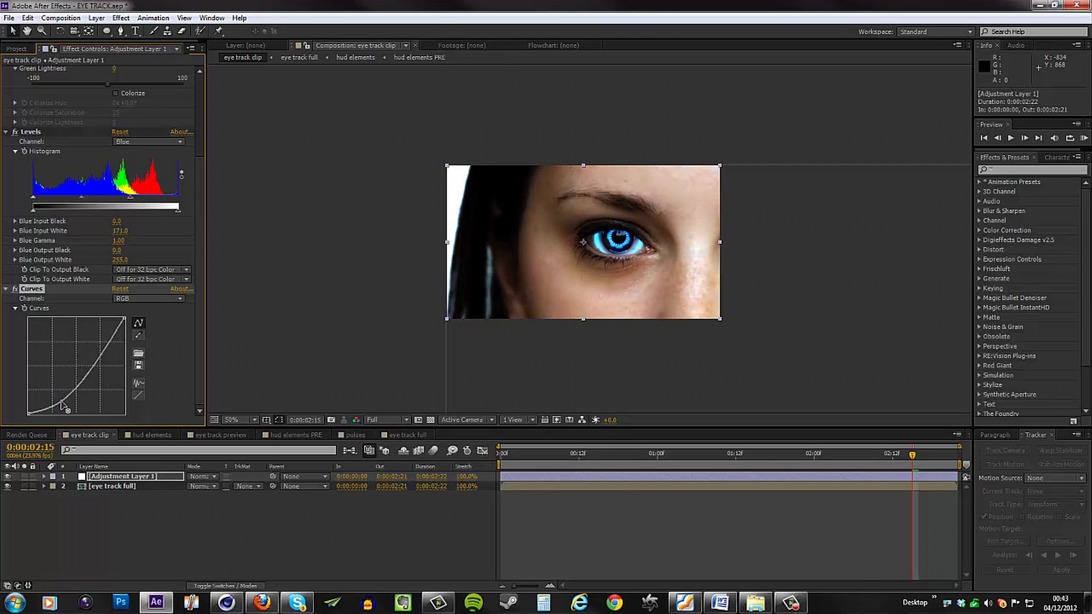
{"action": "scroll", "coordinate": [682, 214], "scroll_direction": "up", "scroll_amount": 1}
{"action": "scroll", "coordinate": [683, 213], "scroll_direction": "down", "scroll_amount": 1}
{"action": "mouse_move", "coordinate": [126, 322]}
{"action": "left_mouse_down"}
{"action": "mouse_move", "coordinate": [125, 355]}
{"action": "mouse_move", "coordinate": [137, 309]}
{"action": "left_mouse_up"}
{"action": "left_click_drag", "start_coordinate": [107, 345], "coordinate": [104, 349]}
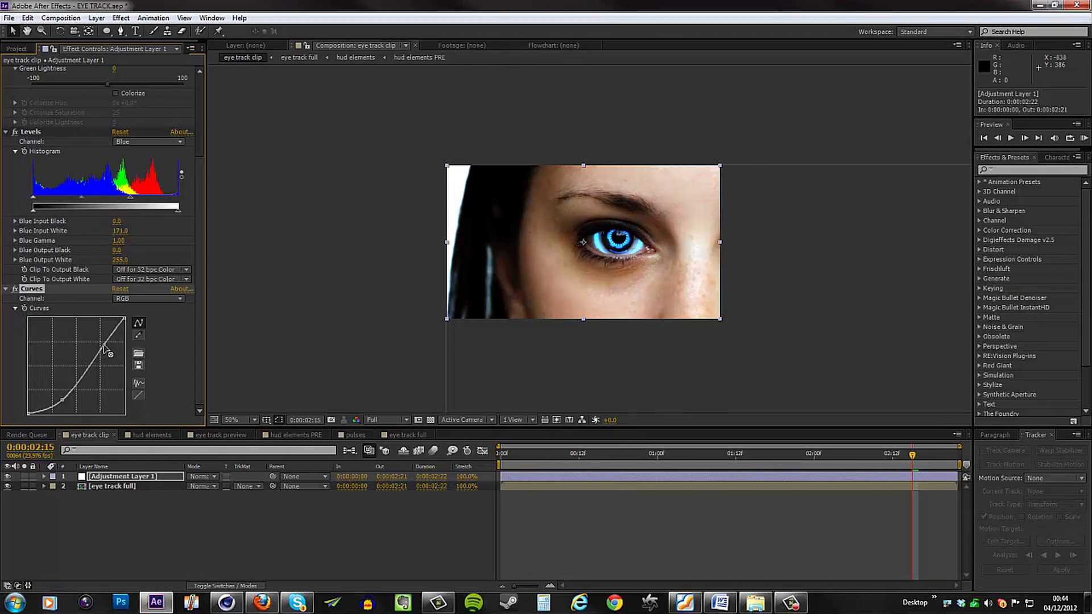
{"action": "mouse_move", "coordinate": [28, 413]}
{"action": "left_mouse_down"}
{"action": "mouse_move", "coordinate": [30, 401]}
{"action": "mouse_move", "coordinate": [25, 433]}
{"action": "left_mouse_up"}
Create a black 960x540 solid above Adjustment Layer 1 in the eye track clip composition
{"action": "right_click", "coordinate": [98, 520]}
{"action": "mouse_move", "coordinate": [171, 408]}
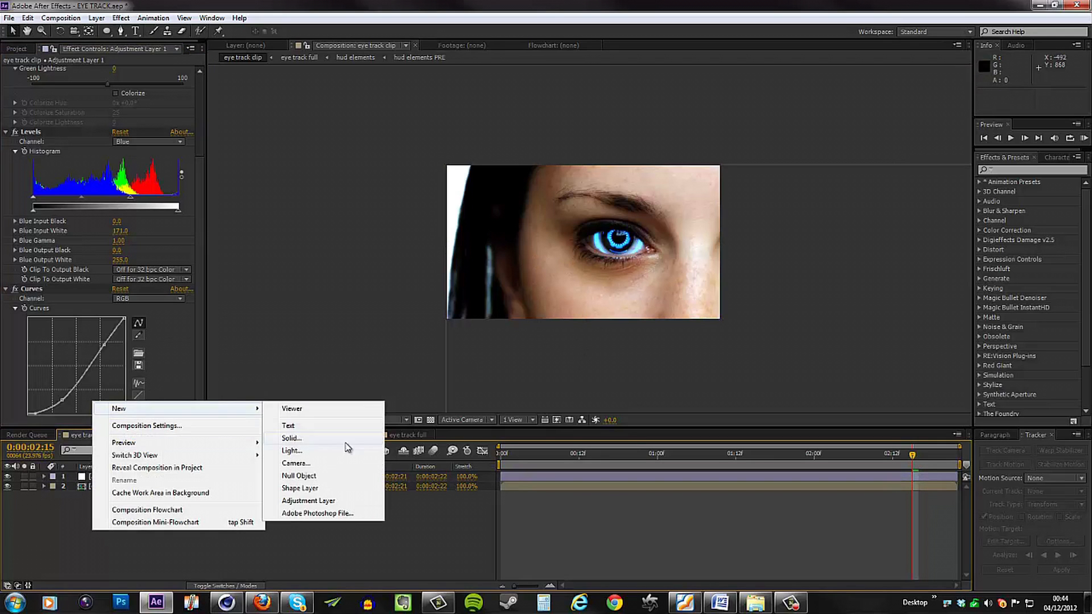
{"action": "left_click", "coordinate": [291, 438]}
{"action": "left_click", "coordinate": [311, 325]}
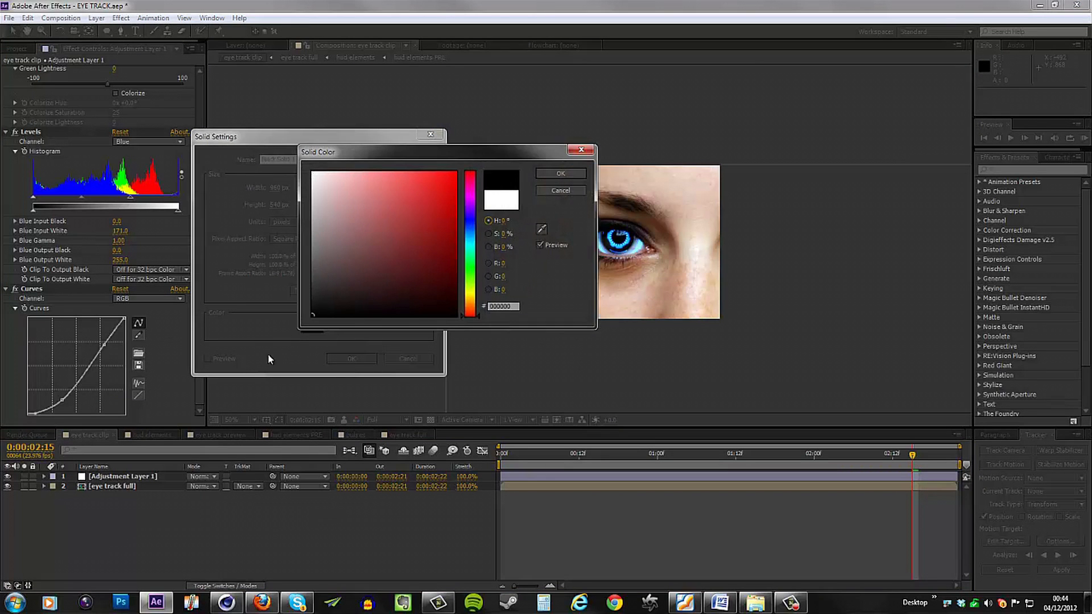
{"action": "left_click", "coordinate": [559, 172]}
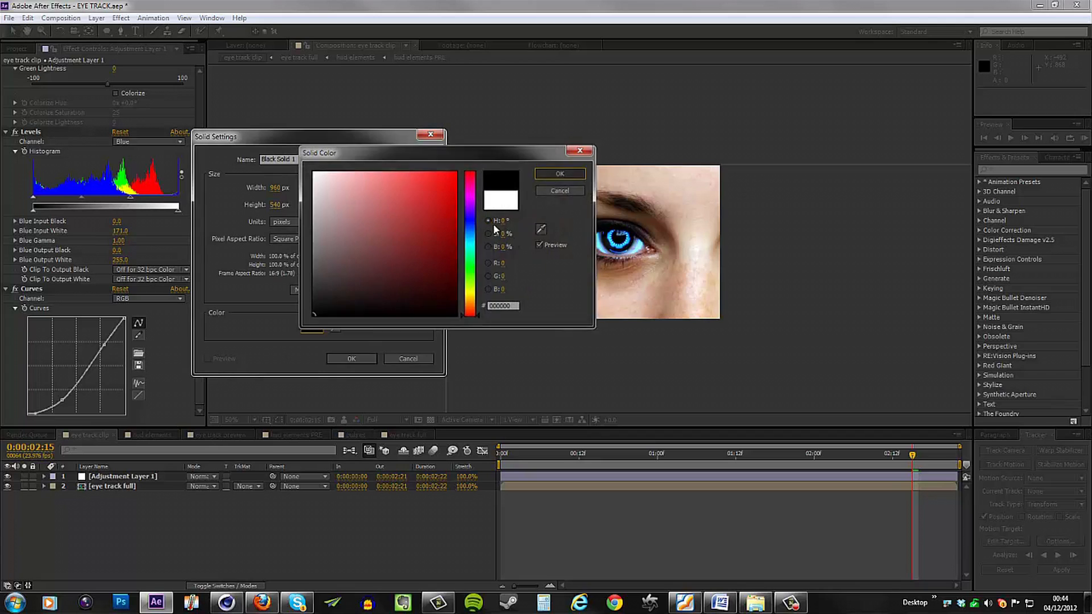
{"action": "left_click", "coordinate": [357, 357]}
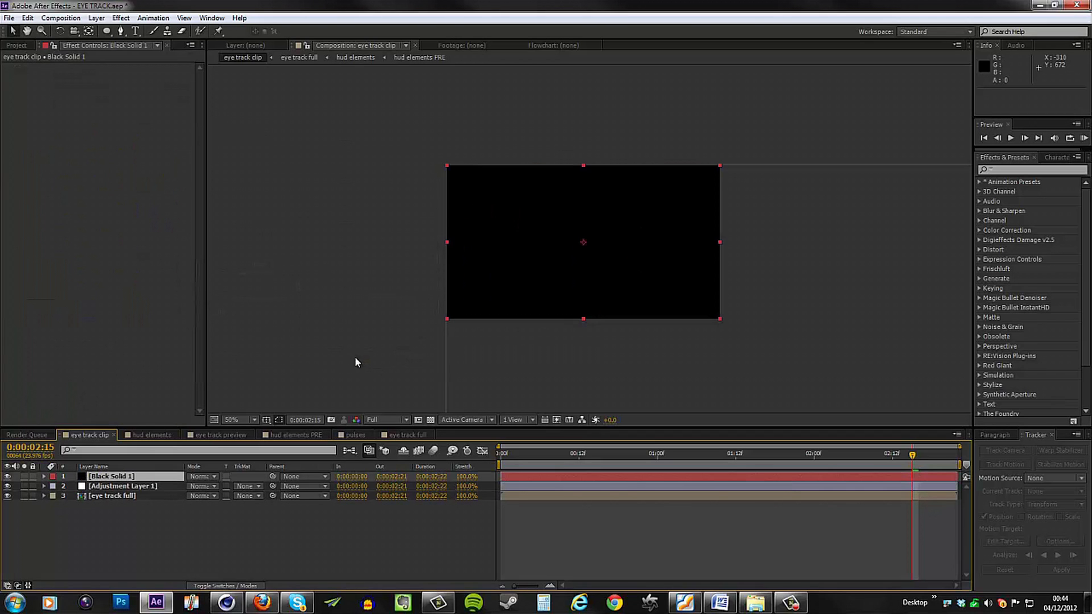
Add a full-frame elliptical mask to the black solid, set it to Subtract, and feather it by 200 pixels
{"action": "double_click", "coordinate": [108, 31]}
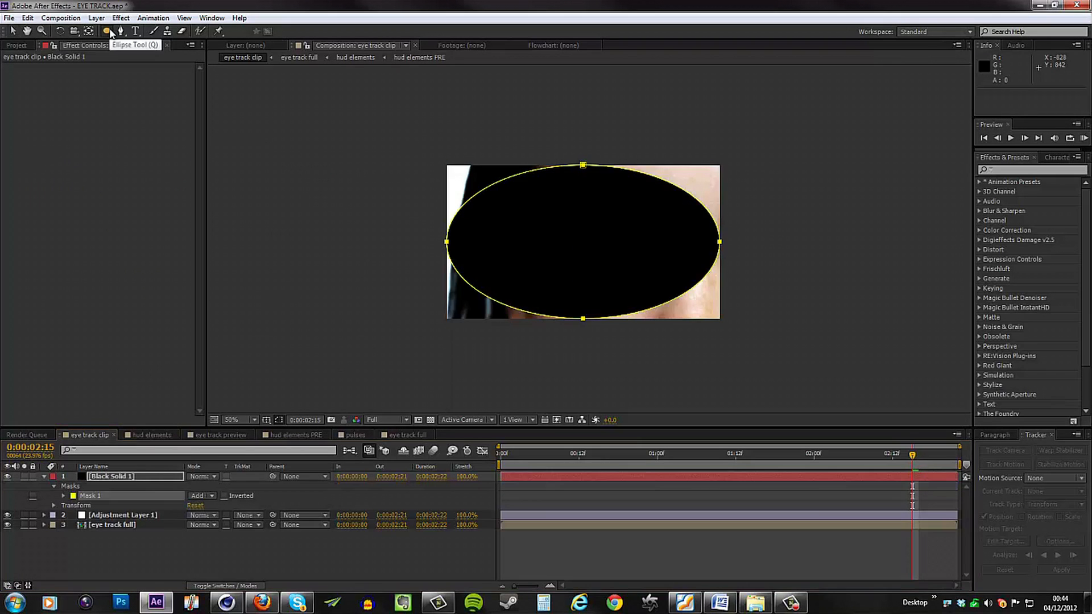
{"action": "left_click", "coordinate": [205, 496]}
{"action": "left_click", "coordinate": [216, 535]}
{"action": "key", "text": "f"}
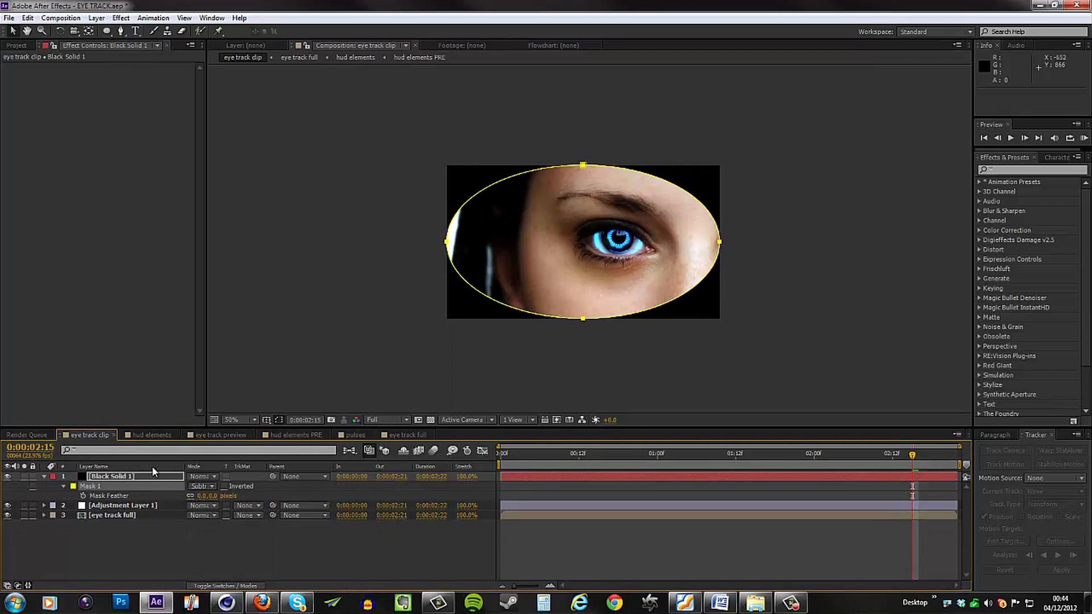
{"action": "left_click_drag", "start_coordinate": [207, 495], "coordinate": [316, 493]}
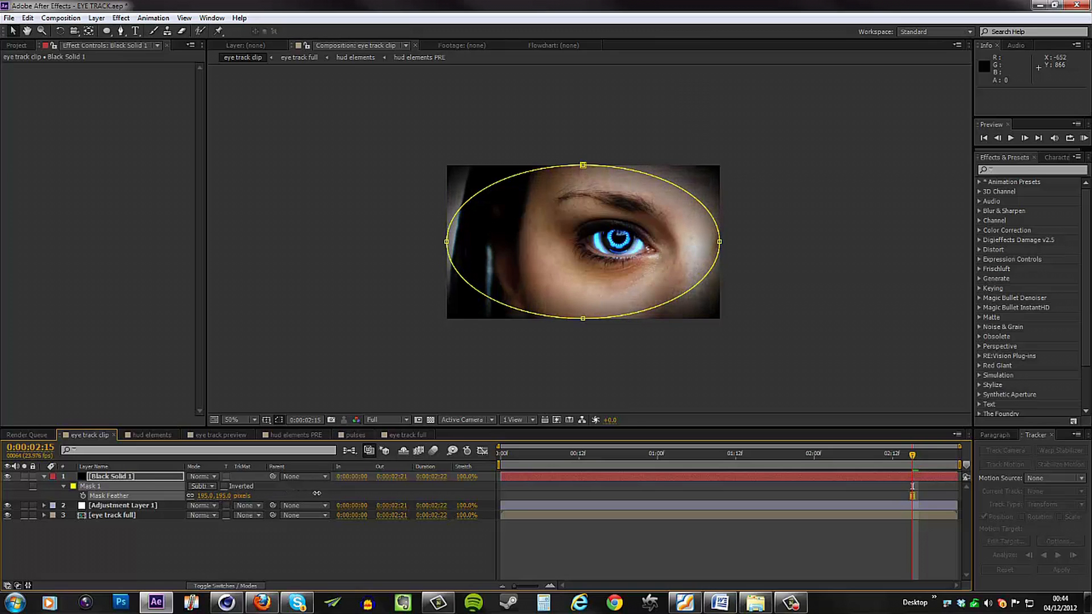
{"action": "left_click", "coordinate": [212, 554]}
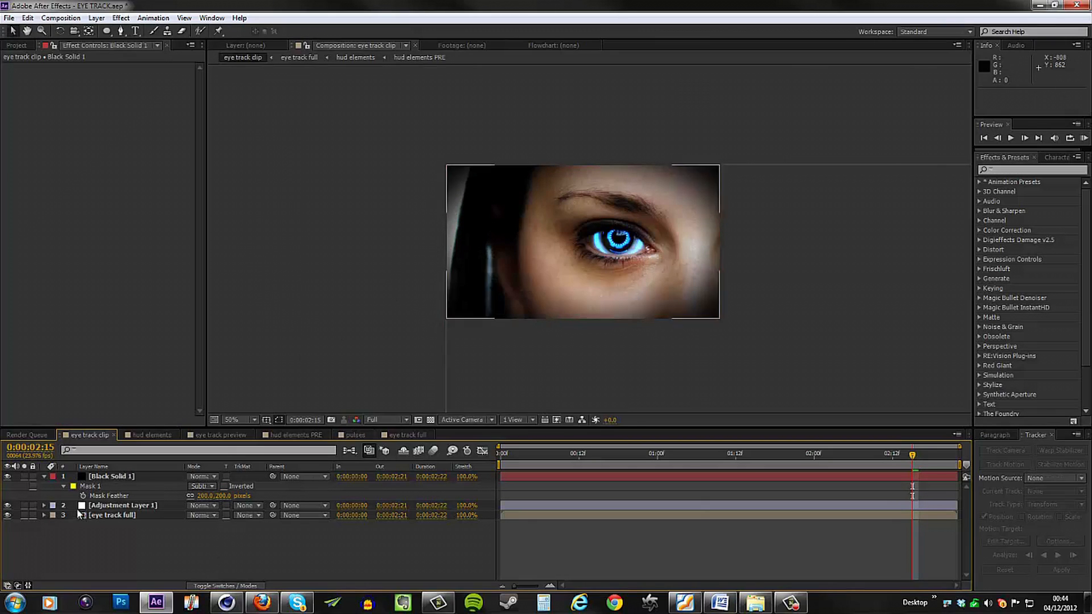
Square off the vignette mask's hair-side edge by lengthening its curve handles, and shift both side points towards the nose to darken the hair
{"action": "left_click", "coordinate": [110, 475]}
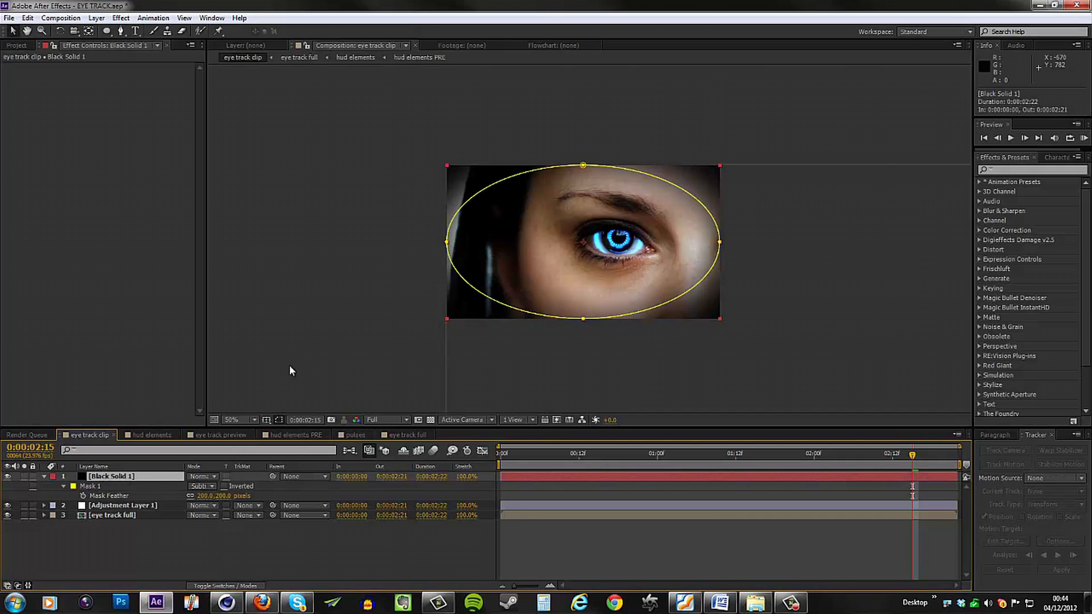
{"action": "left_click", "coordinate": [445, 242]}
{"action": "left_click_drag", "start_coordinate": [447, 200], "coordinate": [442, 168]}
{"action": "left_click_drag", "start_coordinate": [447, 286], "coordinate": [447, 329]}
{"action": "left_click_drag", "start_coordinate": [720, 243], "coordinate": [786, 250]}
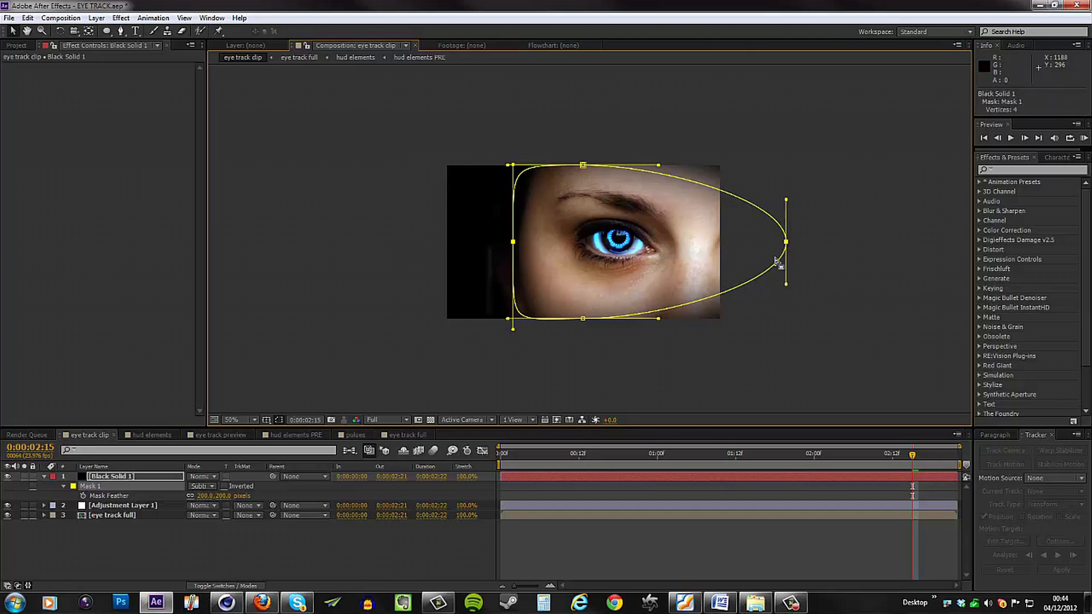
{"action": "left_click", "coordinate": [288, 541]}
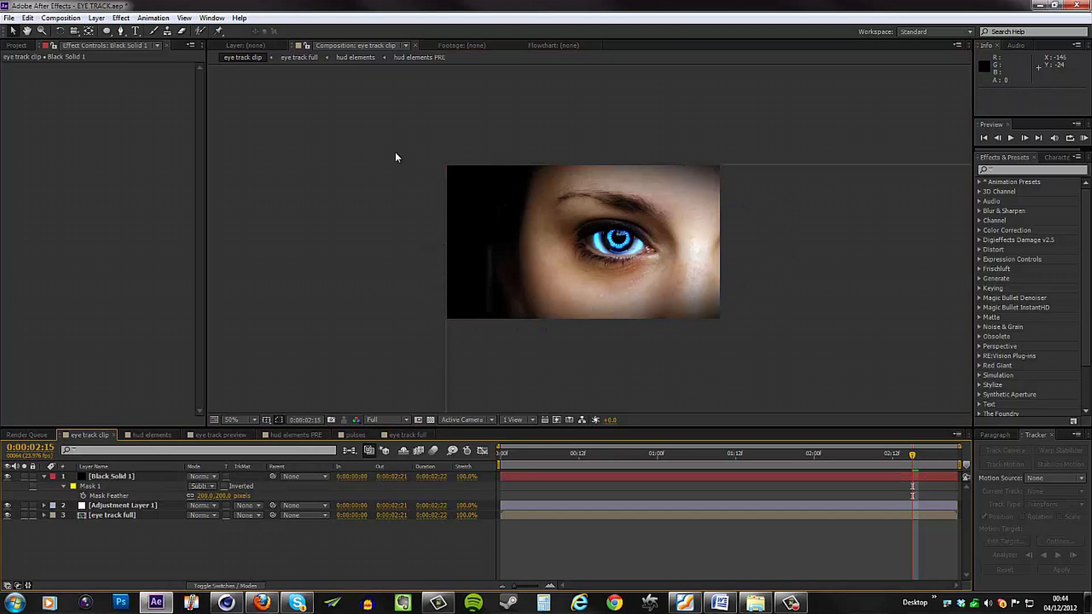
Lengthen both curve handles on the mask's nose-side point to broaden that end, and pull the point in close to the frame edge
{"action": "left_click", "coordinate": [549, 310]}
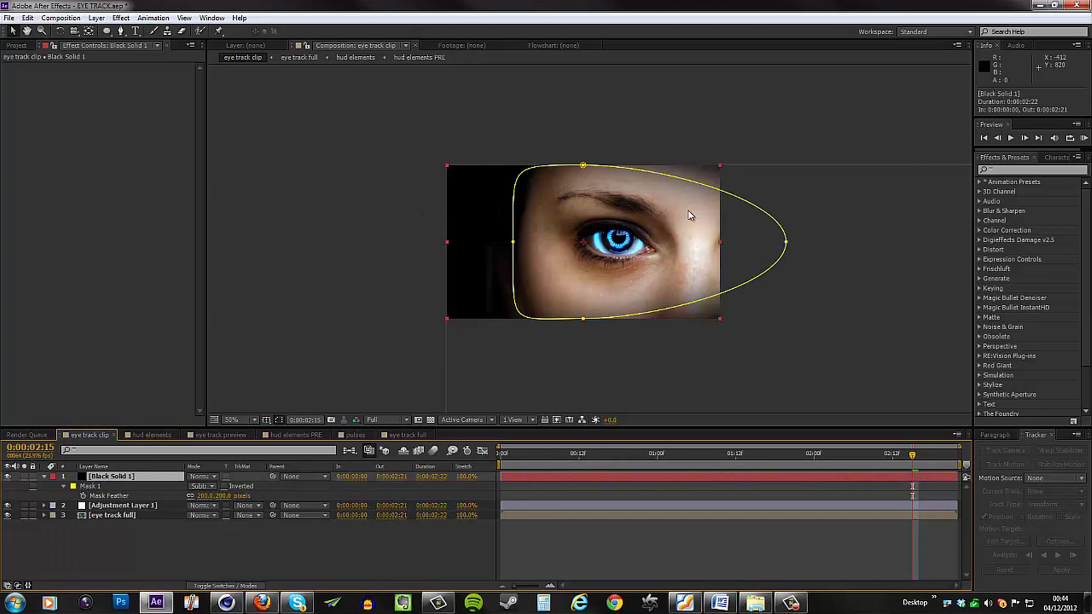
{"action": "left_click", "coordinate": [786, 244]}
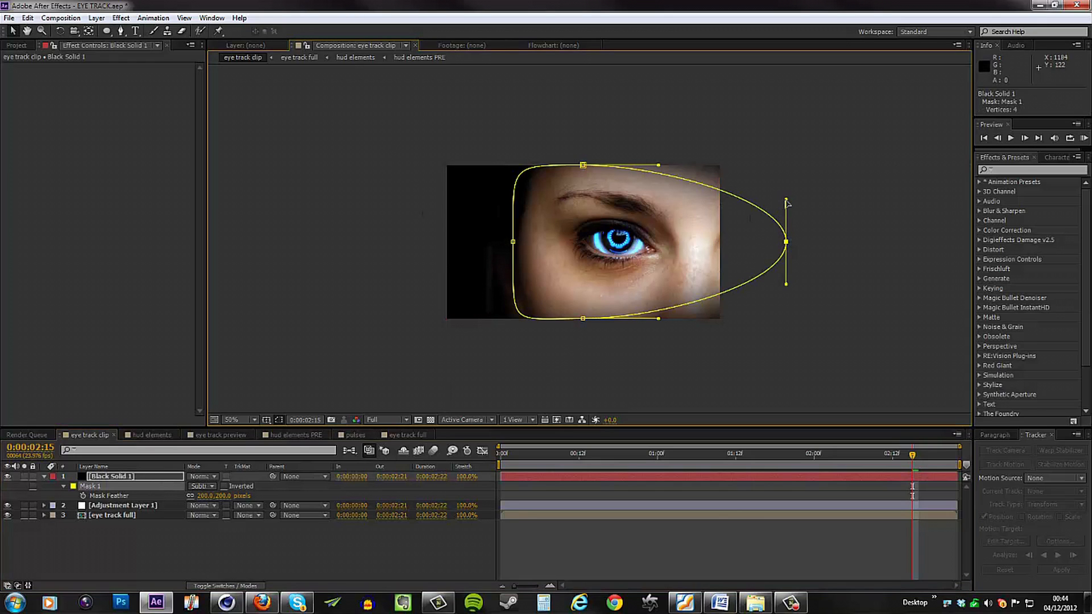
{"action": "left_click_drag", "start_coordinate": [788, 188], "coordinate": [787, 176]}
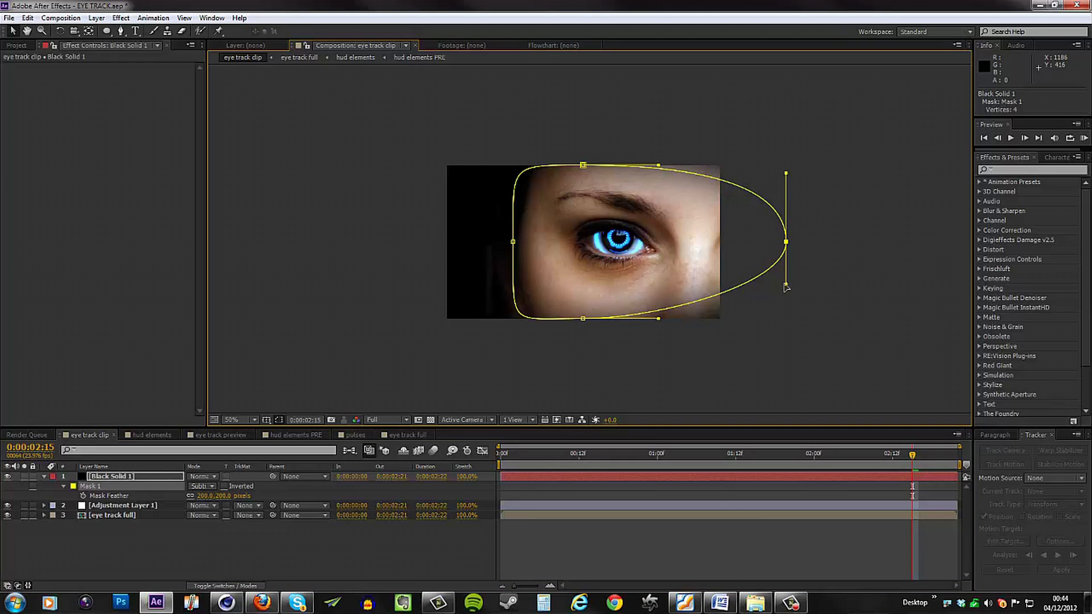
{"action": "left_click_drag", "start_coordinate": [786, 284], "coordinate": [786, 340]}
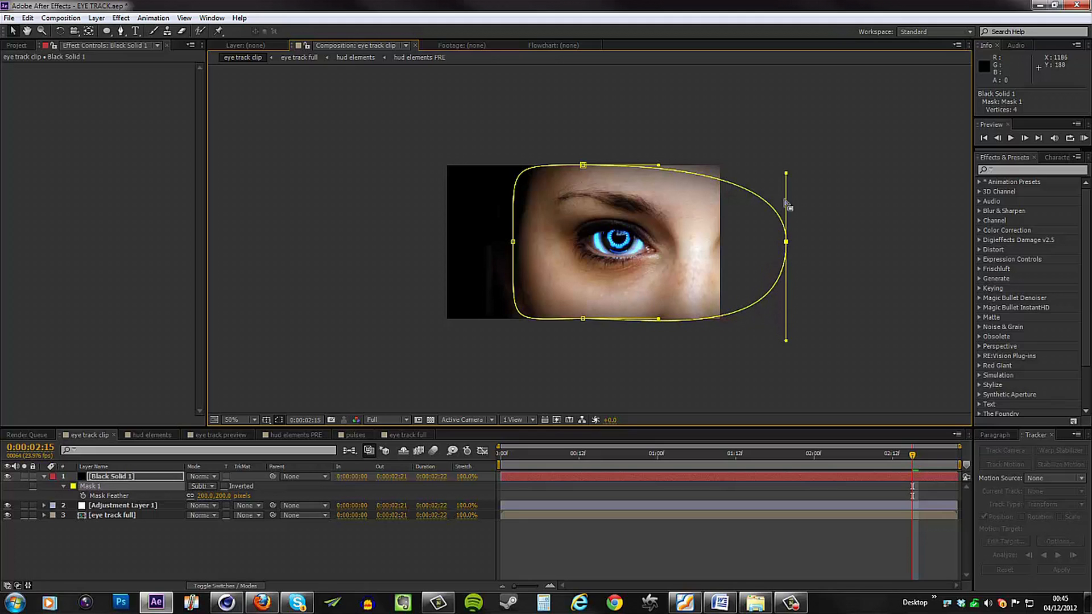
{"action": "left_click_drag", "start_coordinate": [788, 176], "coordinate": [786, 157]}
{"action": "left_click", "coordinate": [767, 243]}
{"action": "left_click", "coordinate": [786, 242]}
{"action": "left_click", "coordinate": [781, 244]}
{"action": "left_click_drag", "start_coordinate": [788, 243], "coordinate": [745, 240]}
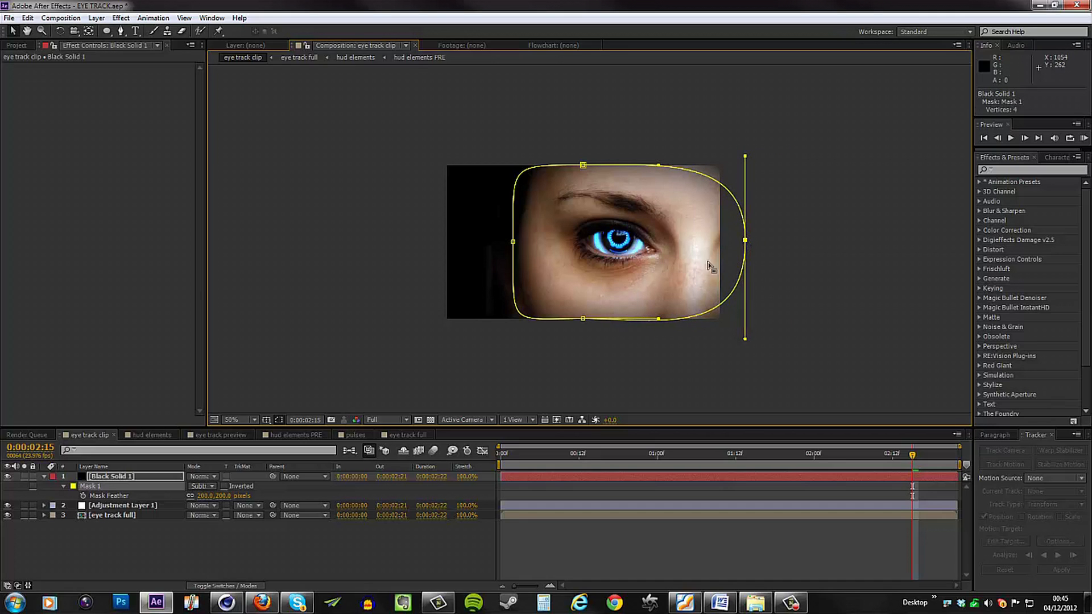
Nudge the vignette mask's upper and lower points slightly inward and round off its lower hair-side corner
{"action": "left_click_drag", "start_coordinate": [585, 322], "coordinate": [584, 319]}
{"action": "left_click_drag", "start_coordinate": [582, 165], "coordinate": [584, 170]}
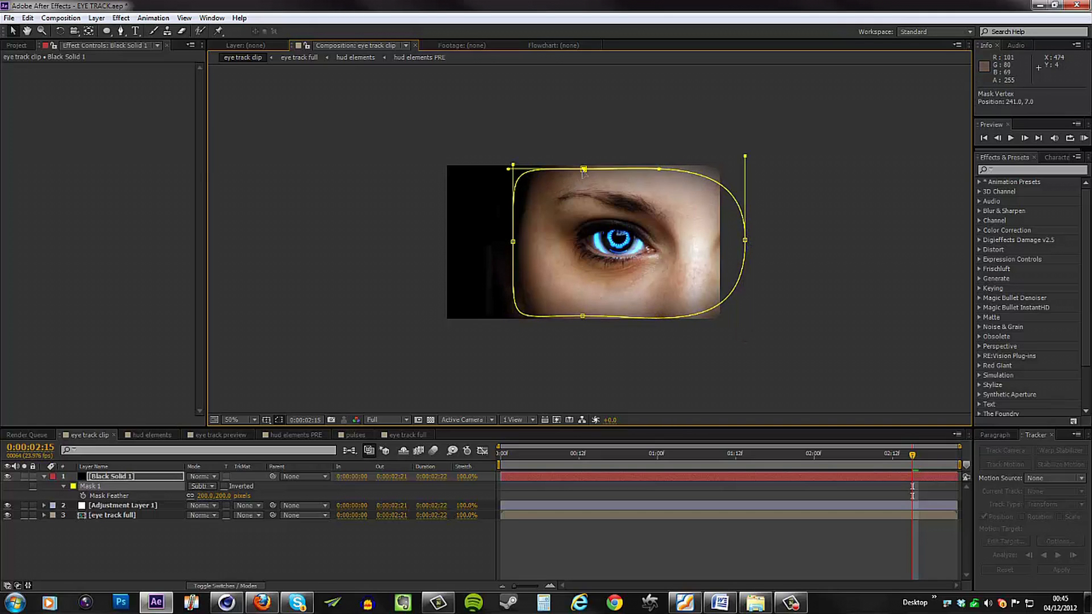
{"action": "left_click", "coordinate": [513, 242]}
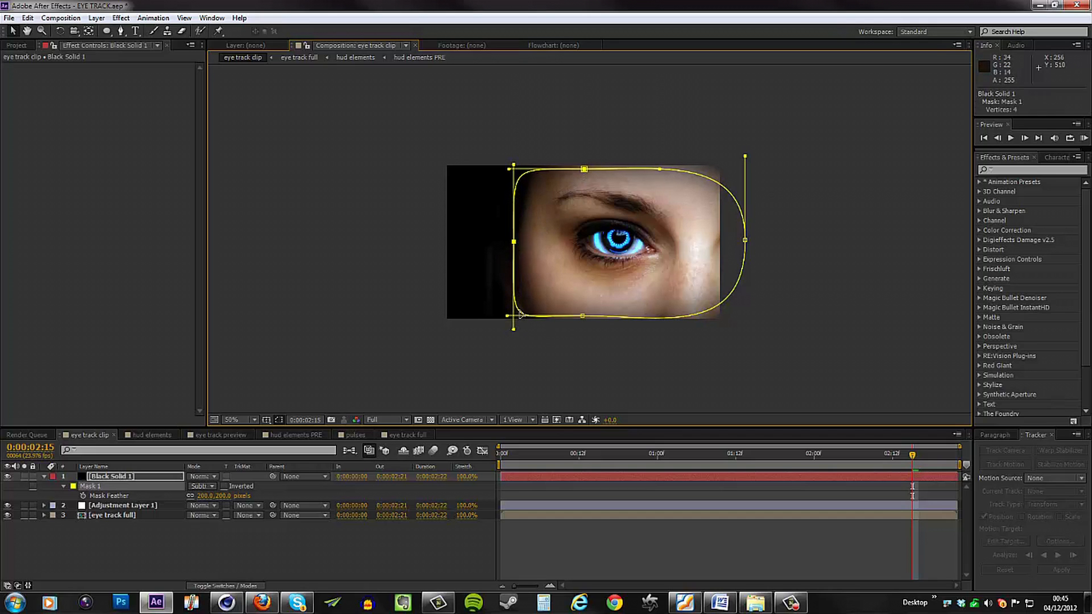
{"action": "left_click_drag", "start_coordinate": [513, 325], "coordinate": [528, 302]}
{"action": "left_click_drag", "start_coordinate": [514, 242], "coordinate": [515, 245]}
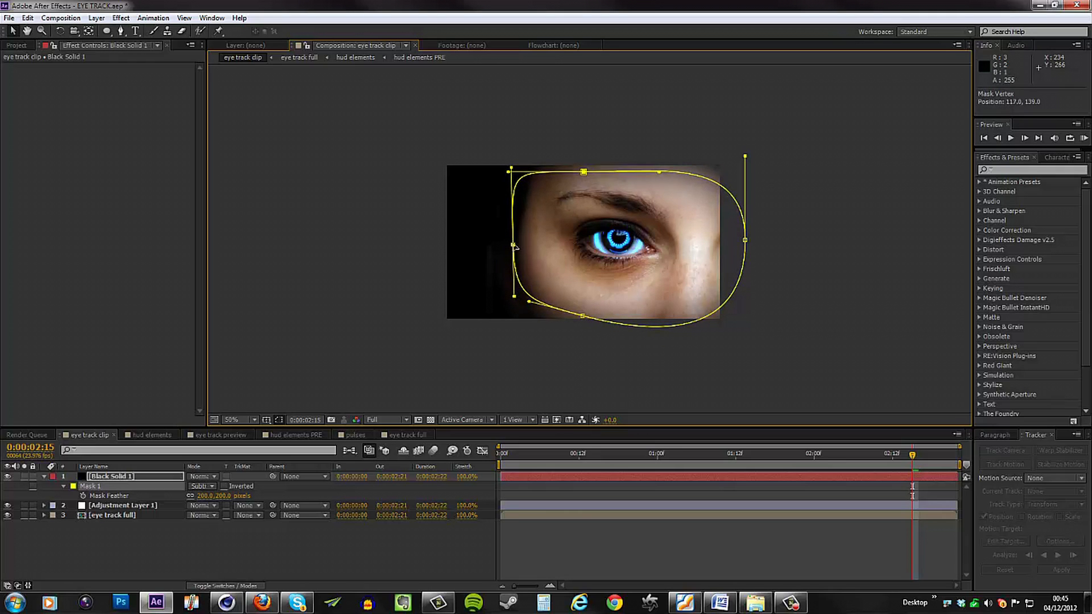
{"action": "left_click", "coordinate": [383, 350]}
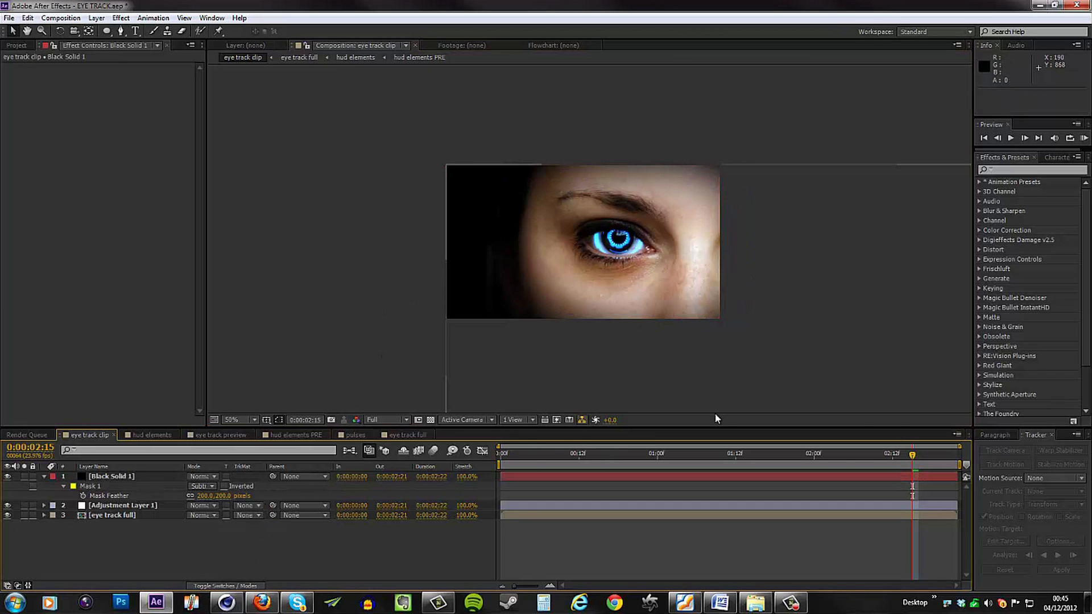
Scrub to the end of the clip, enlarge the composition to 100%, and play a RAM preview of the graded shot
{"action": "left_click_drag", "start_coordinate": [862, 465], "coordinate": [947, 465]}
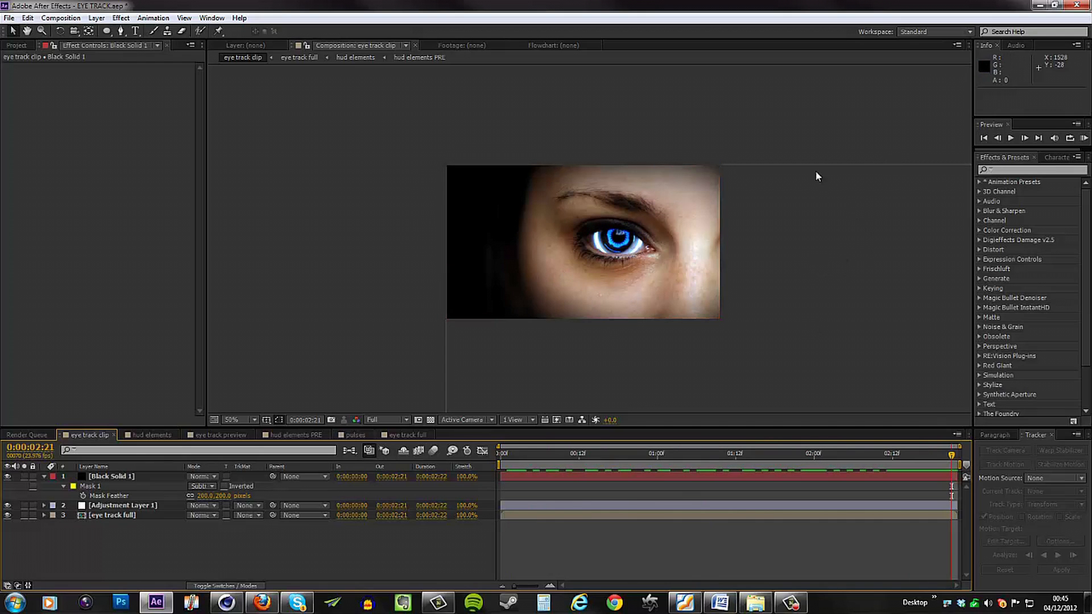
{"action": "key", "text": "period"}
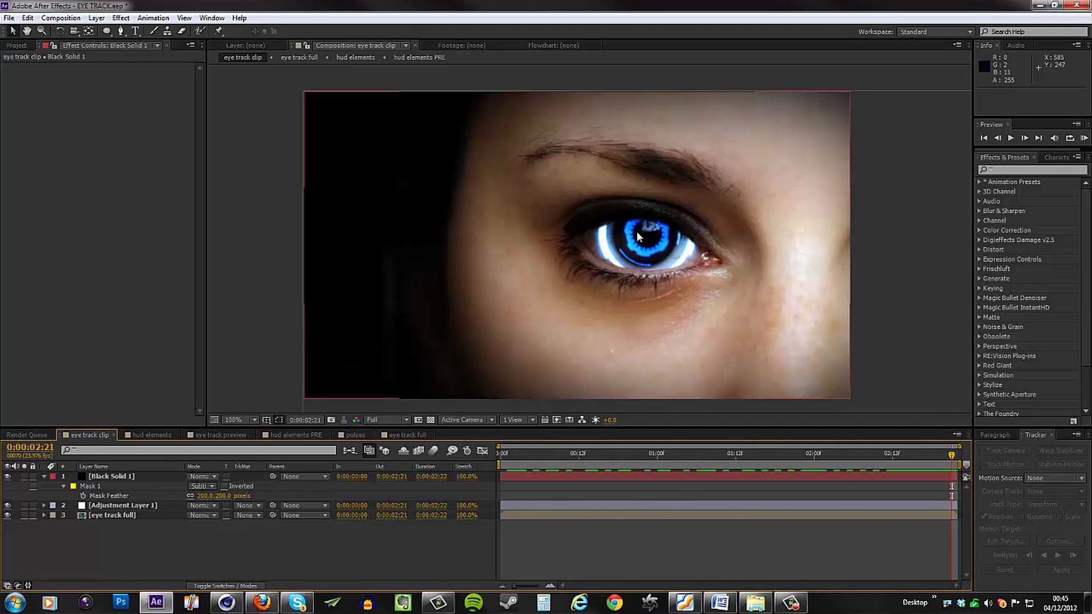
{"action": "left_click", "coordinate": [1082, 138]}
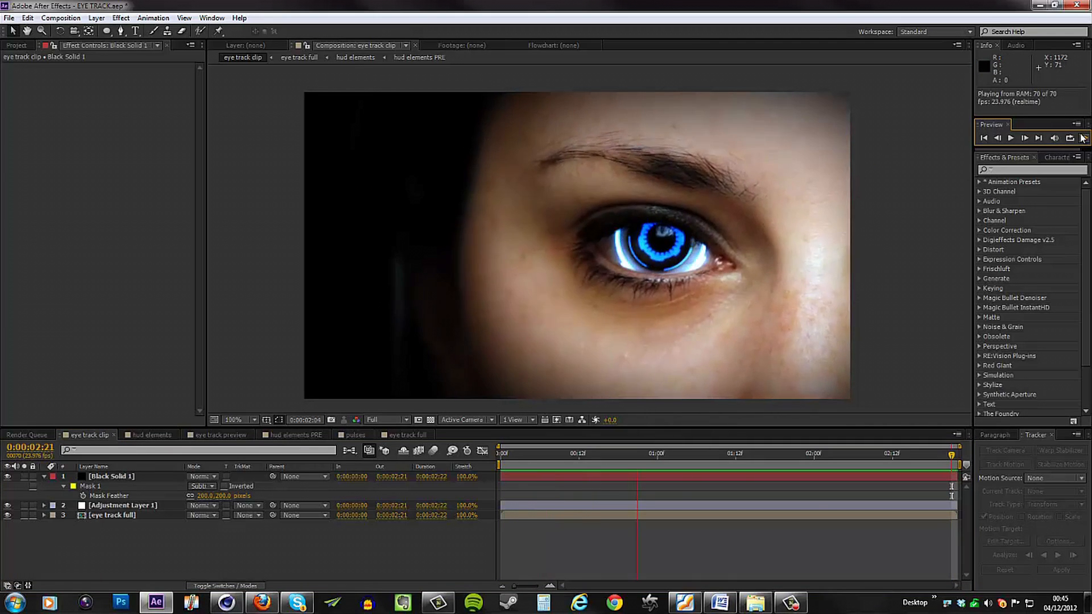